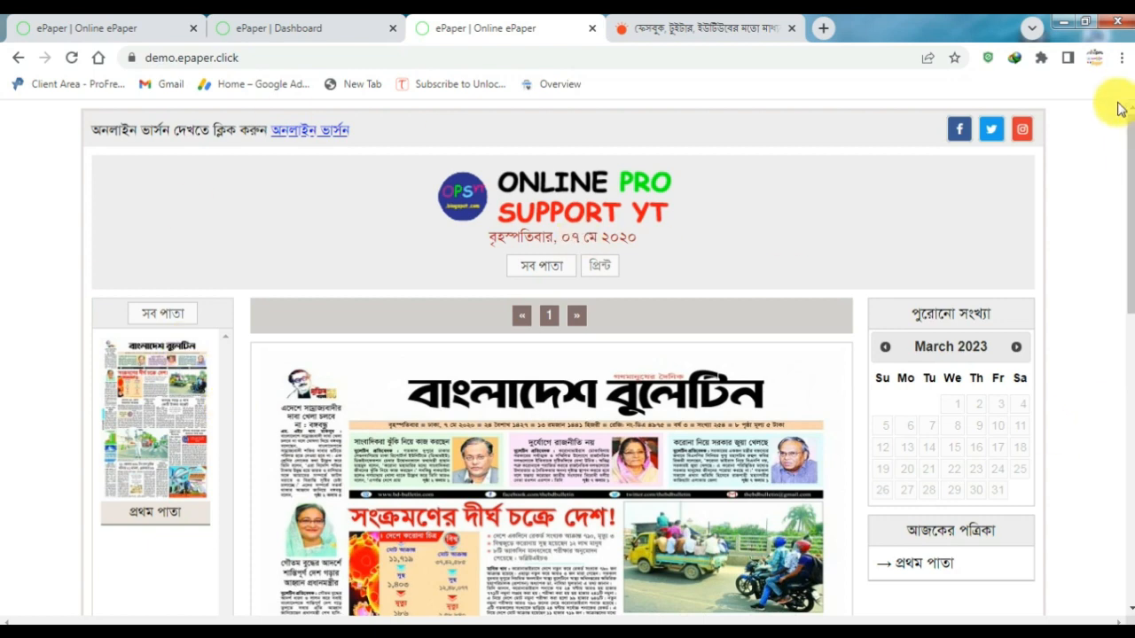
Open the lead news article on the demo e-paper's front page as a clipping pop-up twice, closing it each time
drag(1127, 168, 1126, 283)
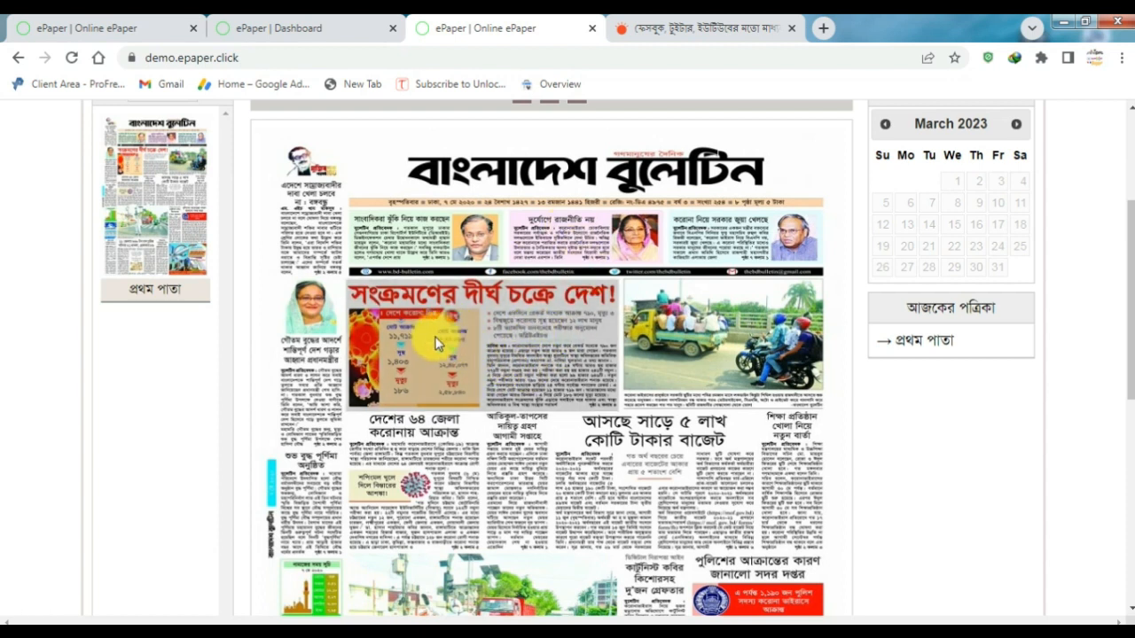
click(459, 348)
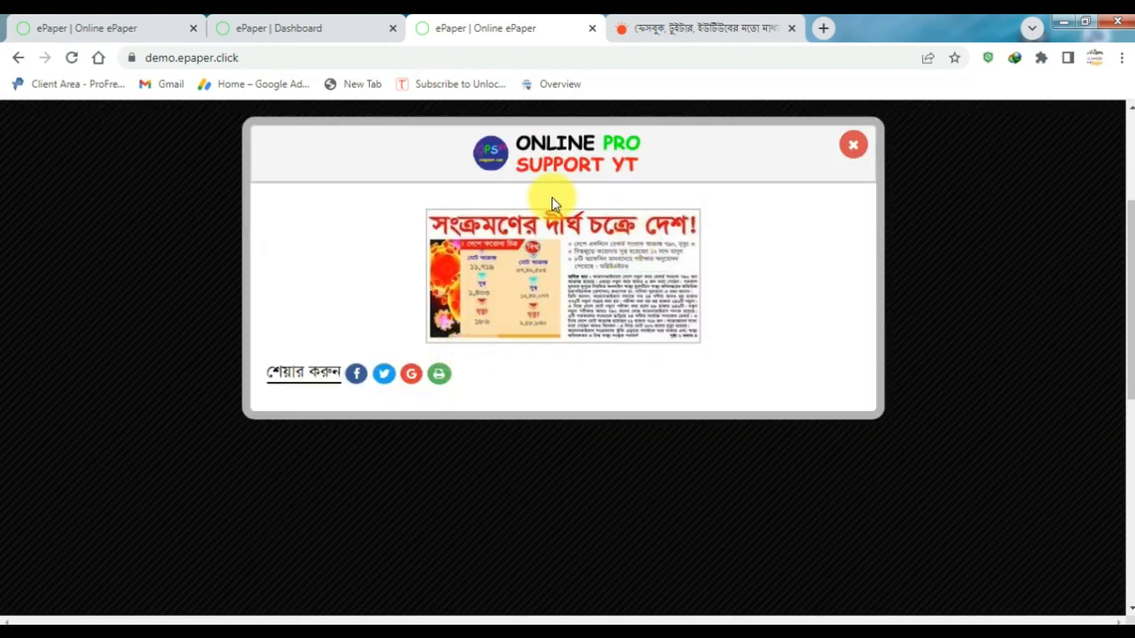
click(852, 151)
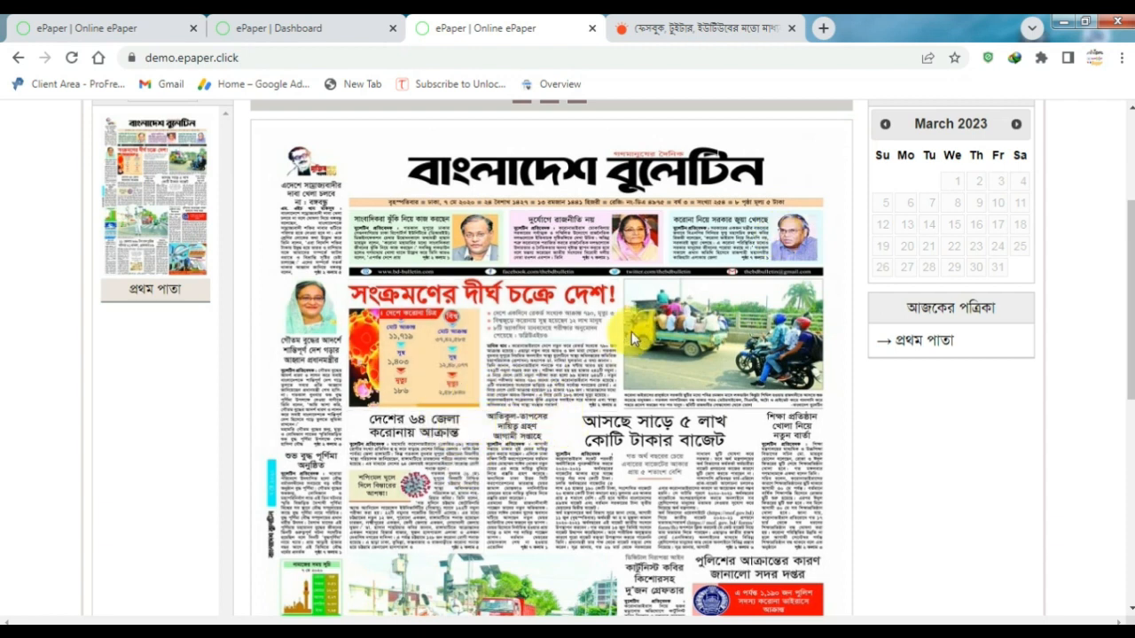
click(576, 331)
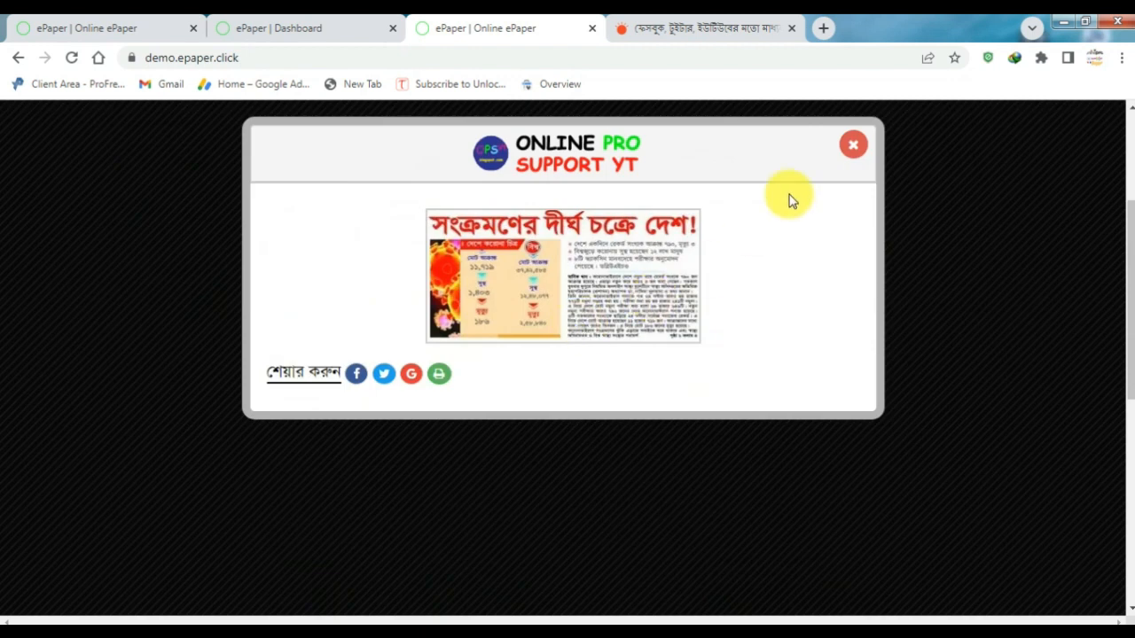
click(855, 141)
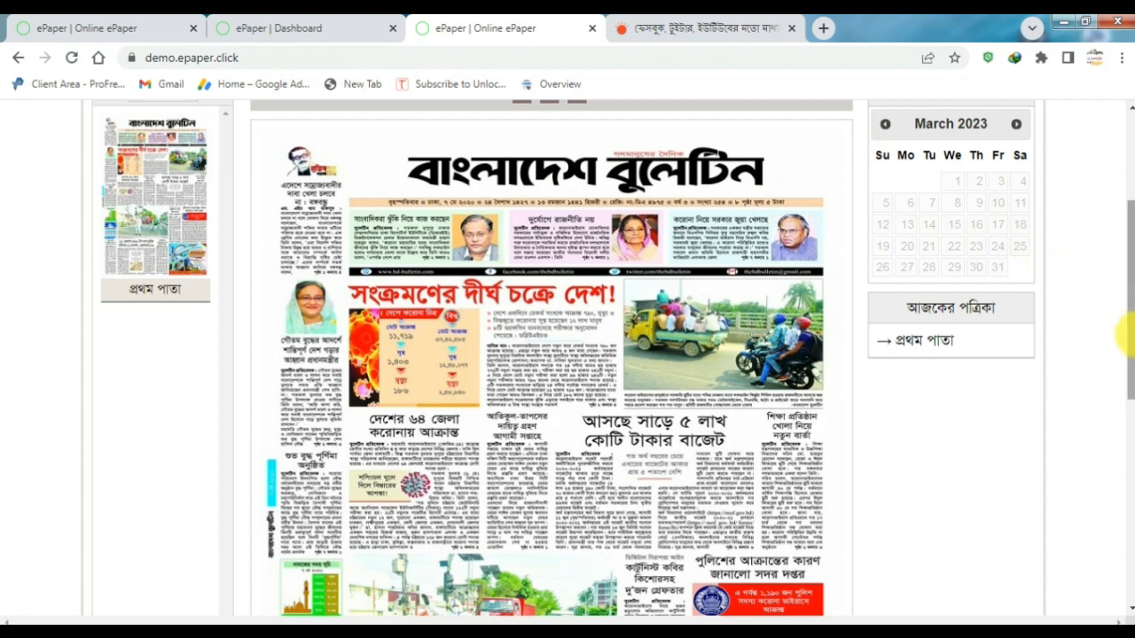
Look over the rest of the demo front page and dismiss the Windows color scheme prompt
mouse_move(1124, 298)
mouse_down()
mouse_move(1124, 205)
mouse_move(1113, 315)
mouse_up()
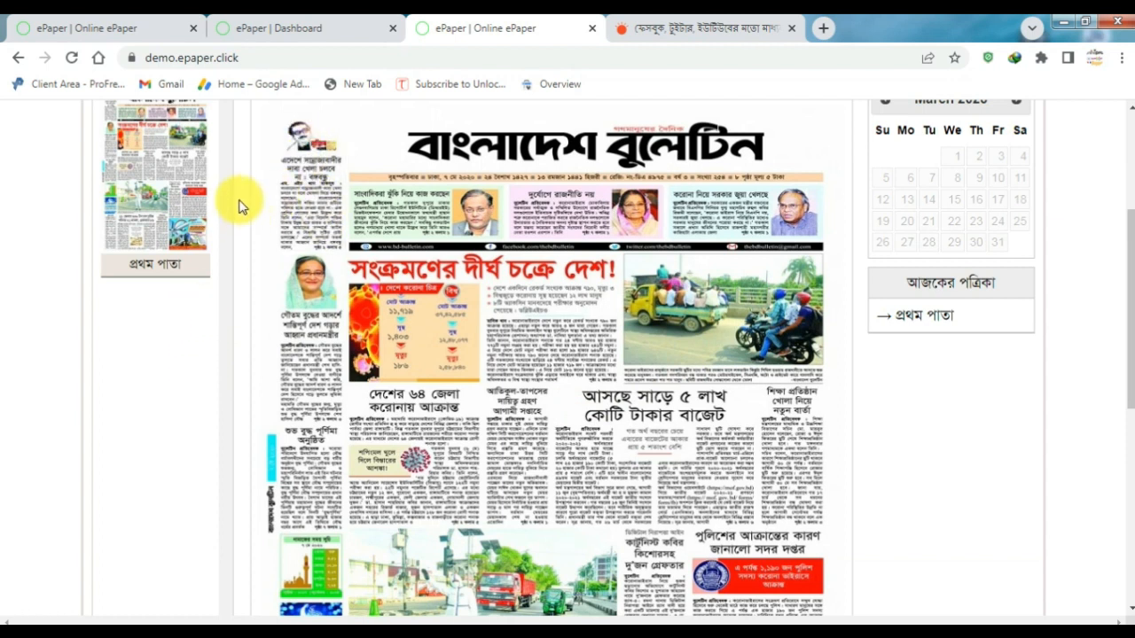
click(1118, 426)
drag(1130, 318, 1129, 196)
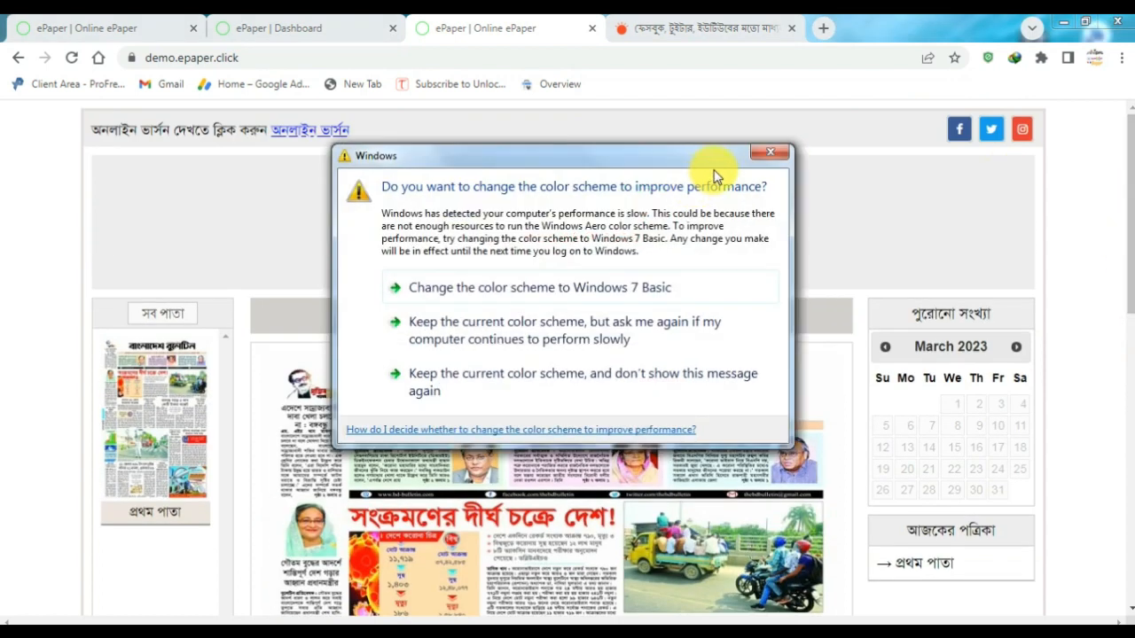
click(770, 153)
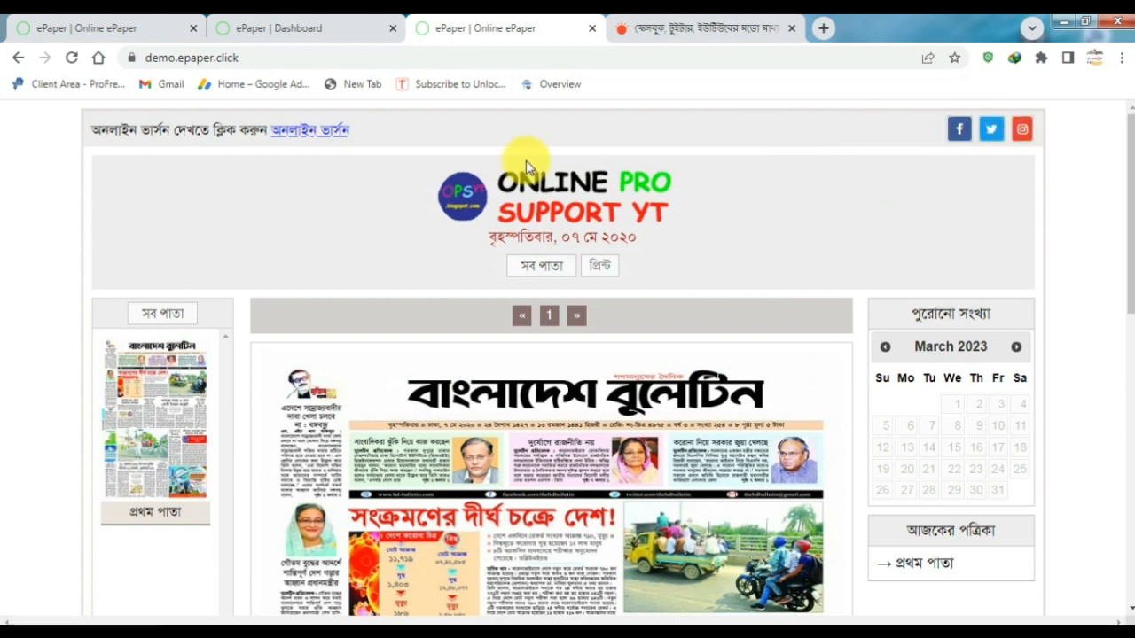
Examine the demo site's footer, highlighting the editor and publisher line and the office contact line
drag(1132, 202, 1126, 574)
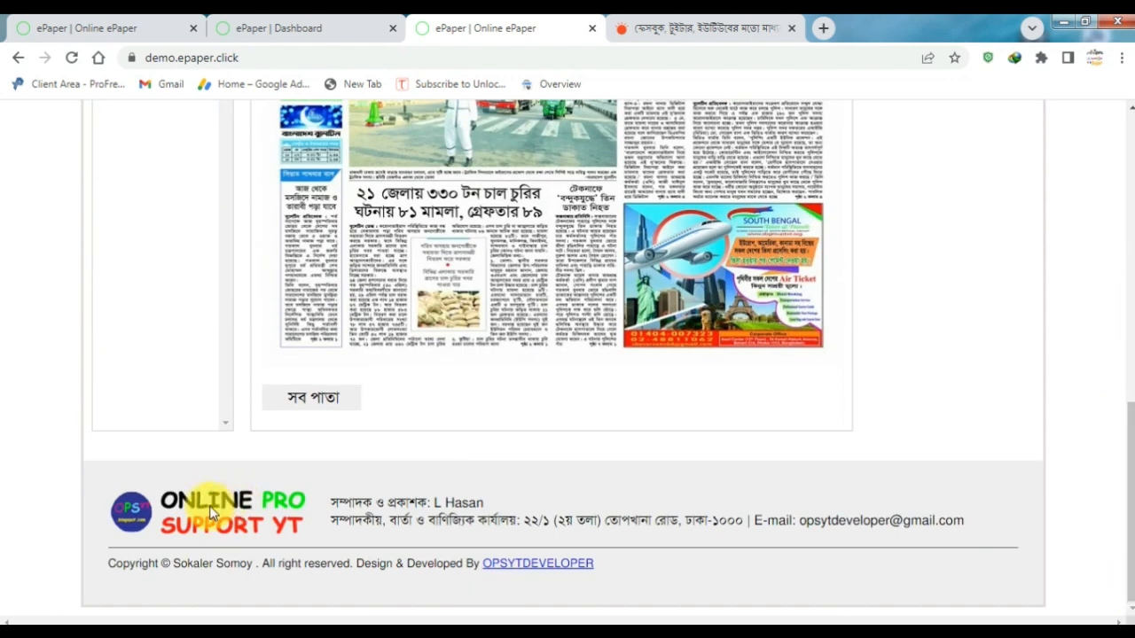
drag(337, 499, 559, 514)
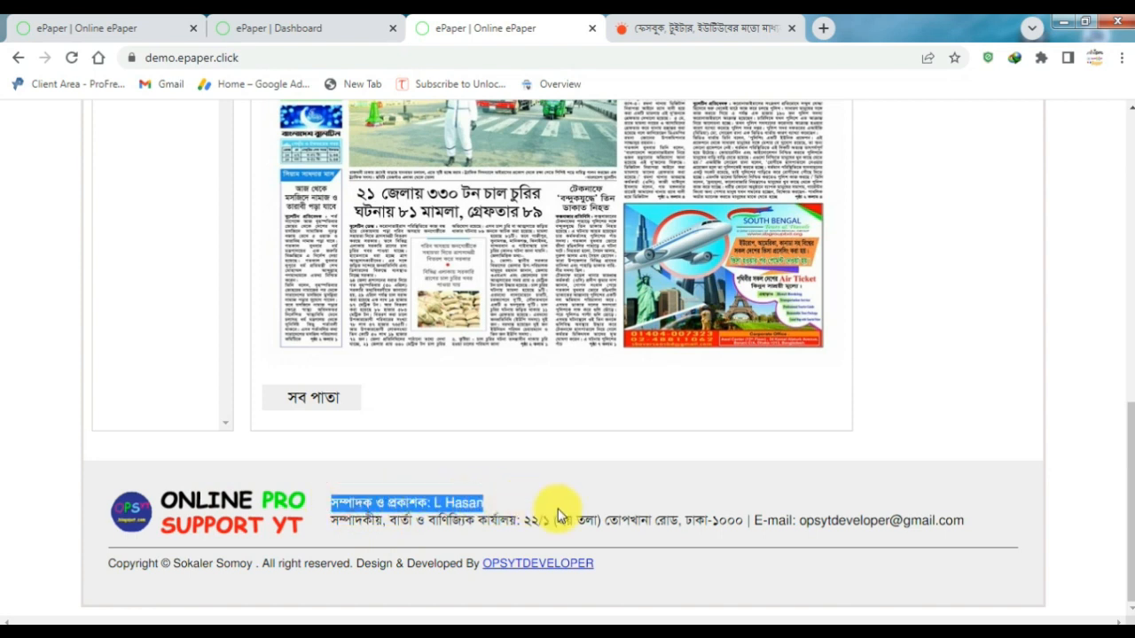
triple_click(608, 515)
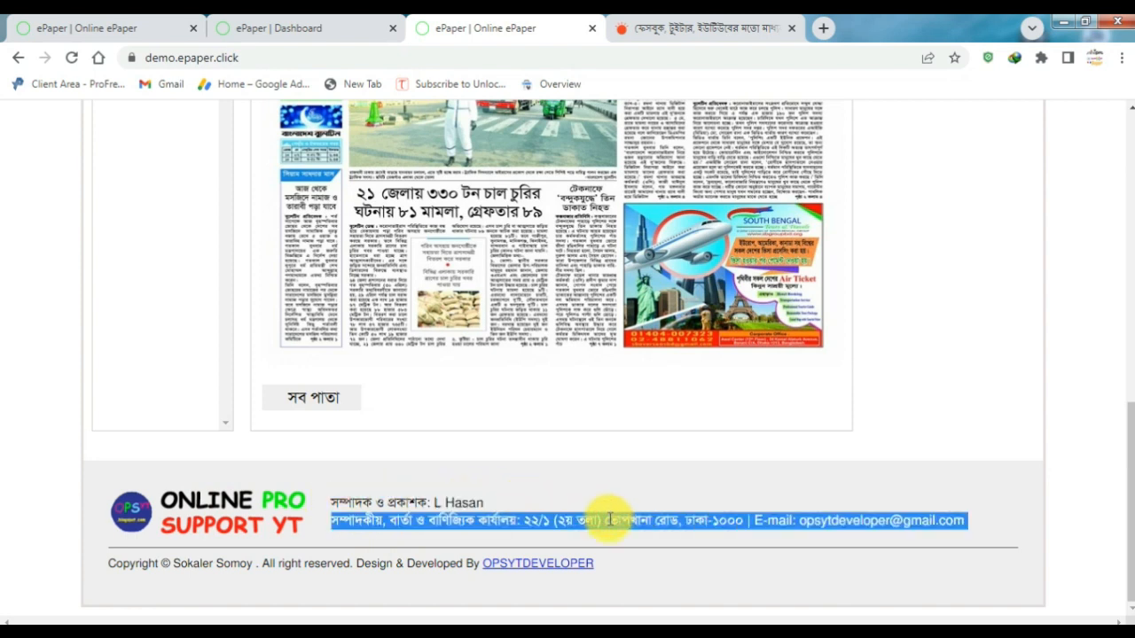
click(452, 509)
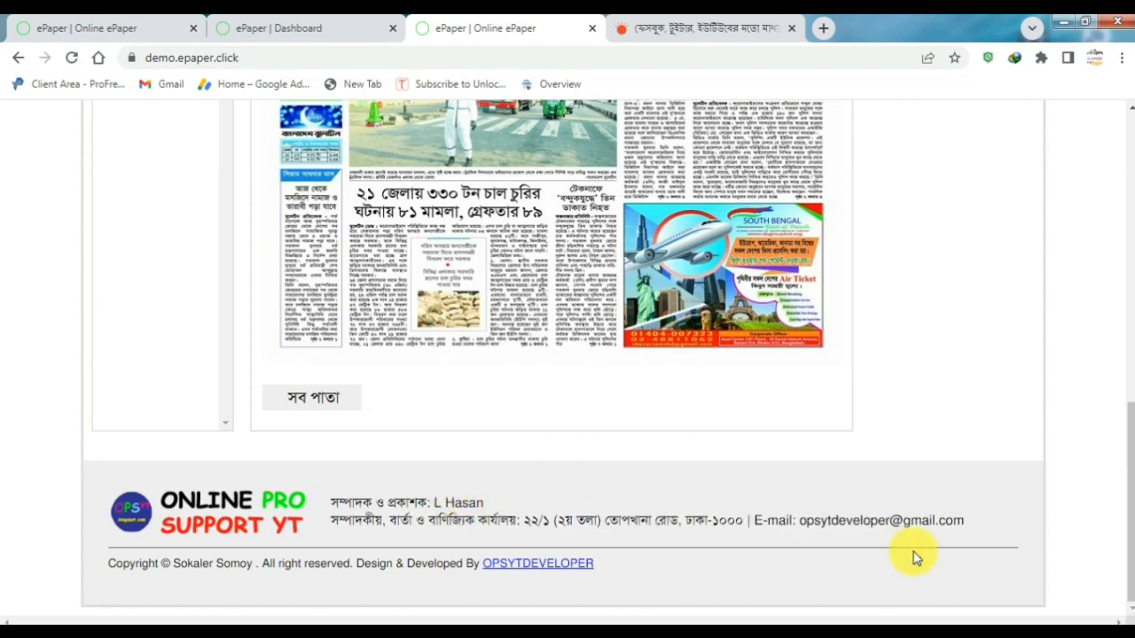
drag(1126, 505, 1126, 213)
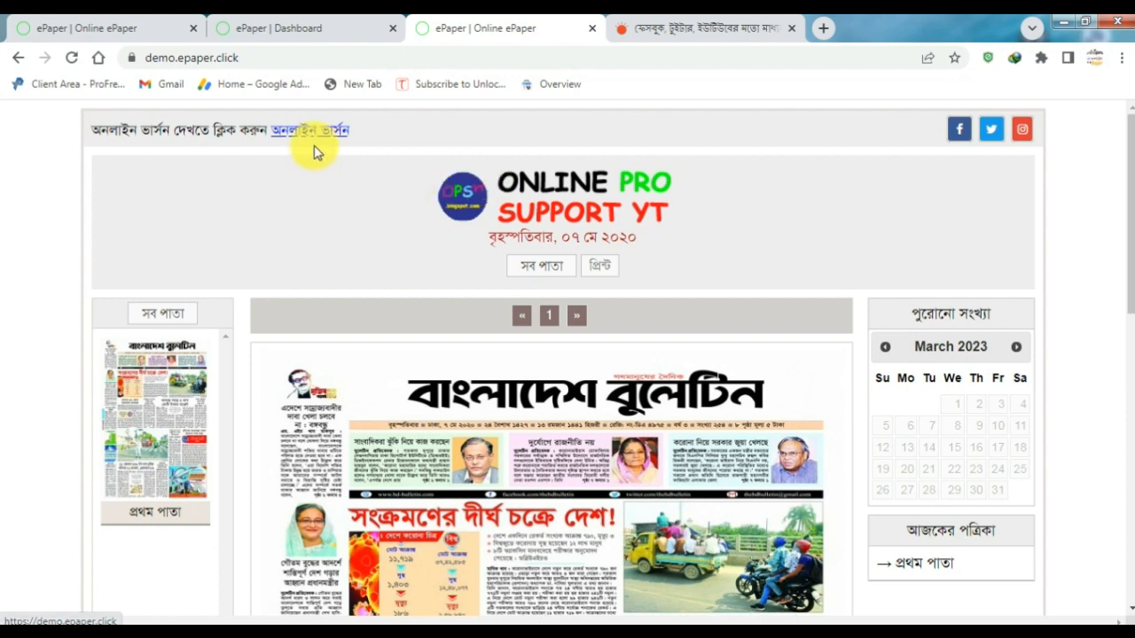
Switch to the ePaper admin dashboard and open the E-information settings page
click(303, 33)
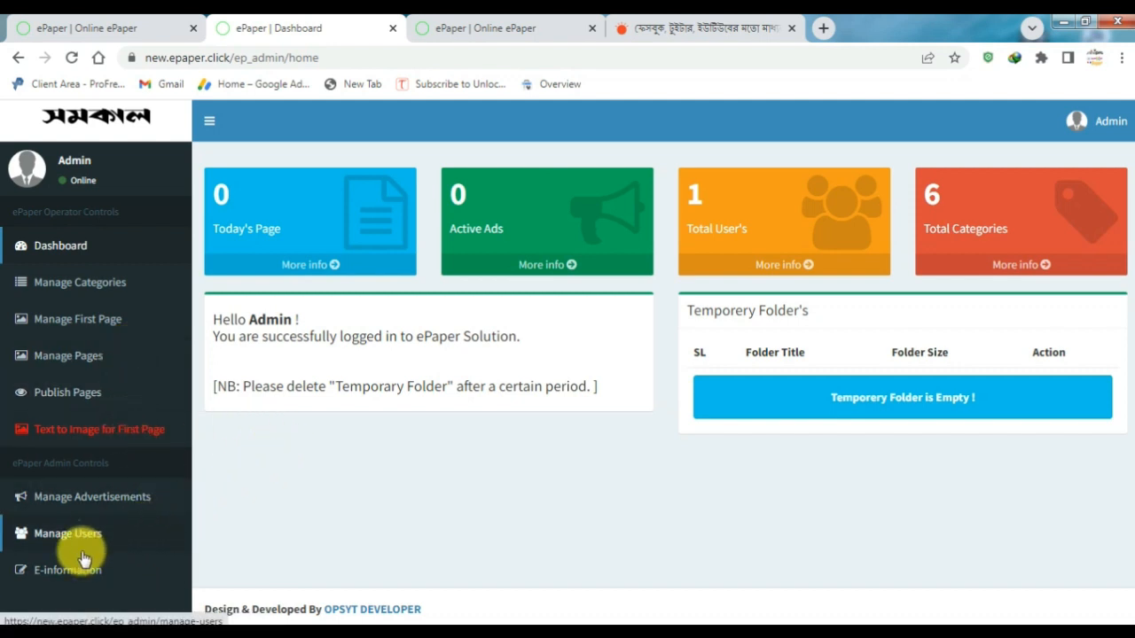
click(69, 572)
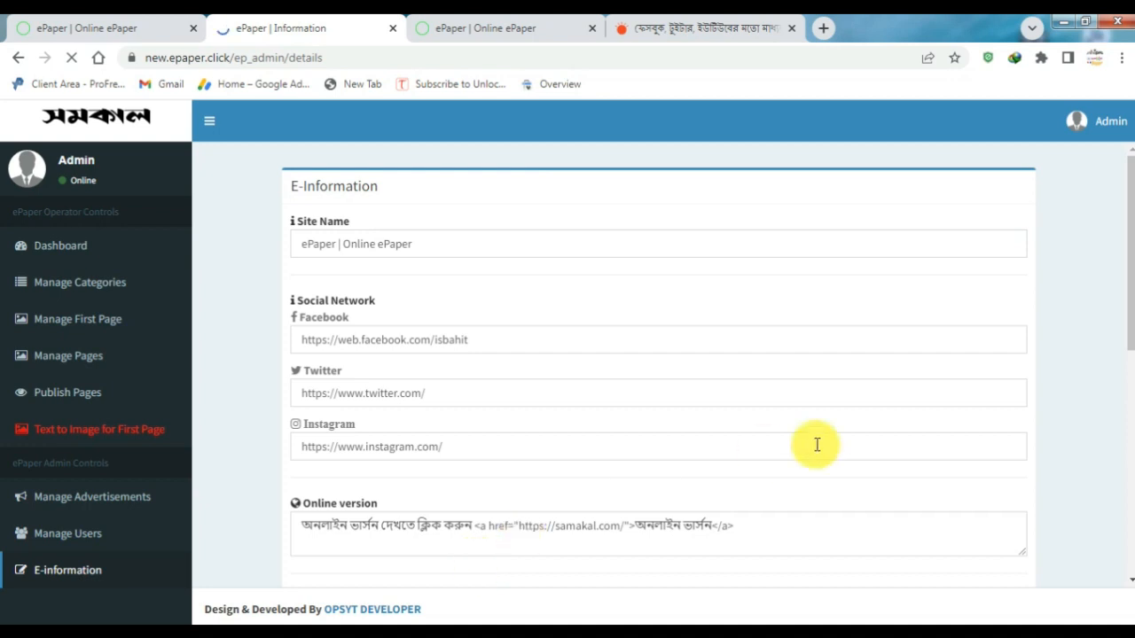
drag(1129, 257, 1129, 266)
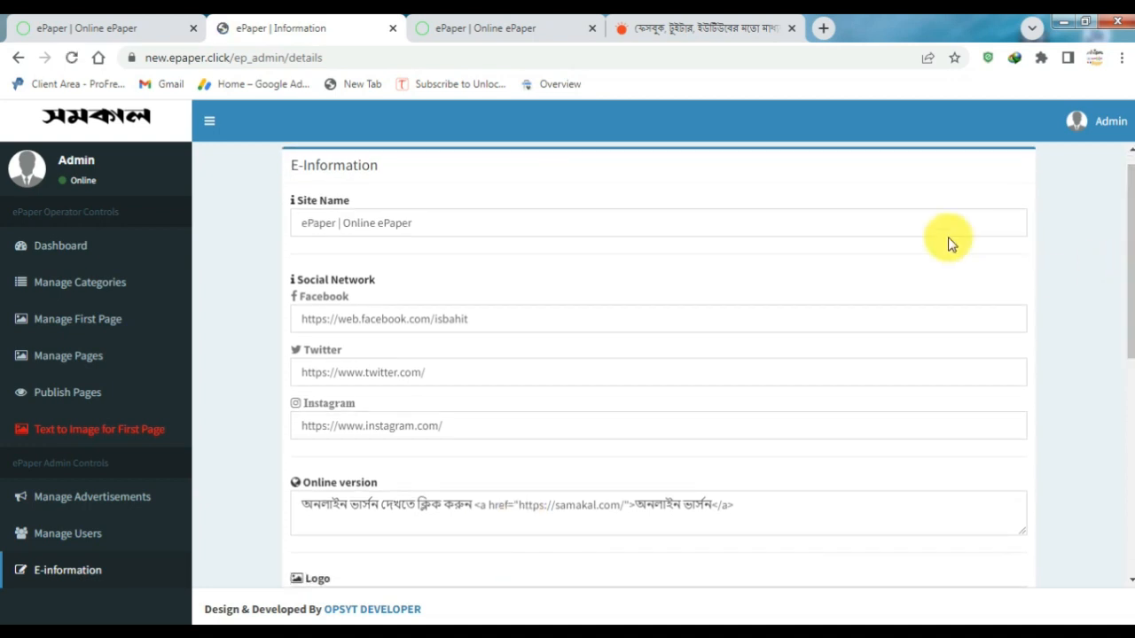
Change the site name in the E-information form to "ePaper | Online Auto ePaper"
double_click(360, 221)
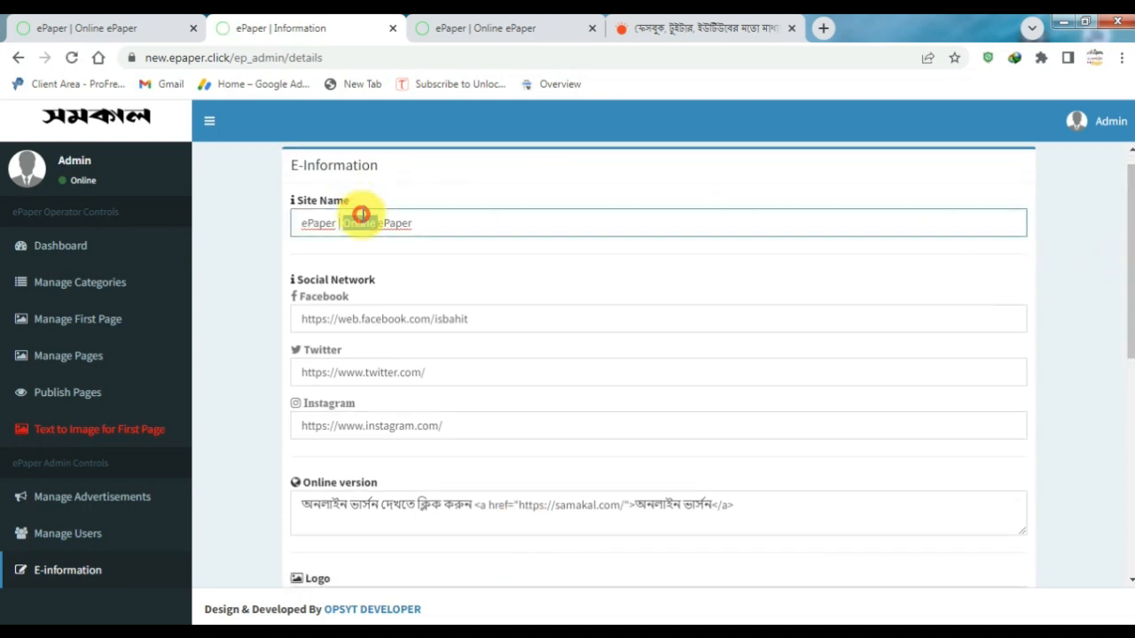
double_click(309, 224)
double_click(390, 223)
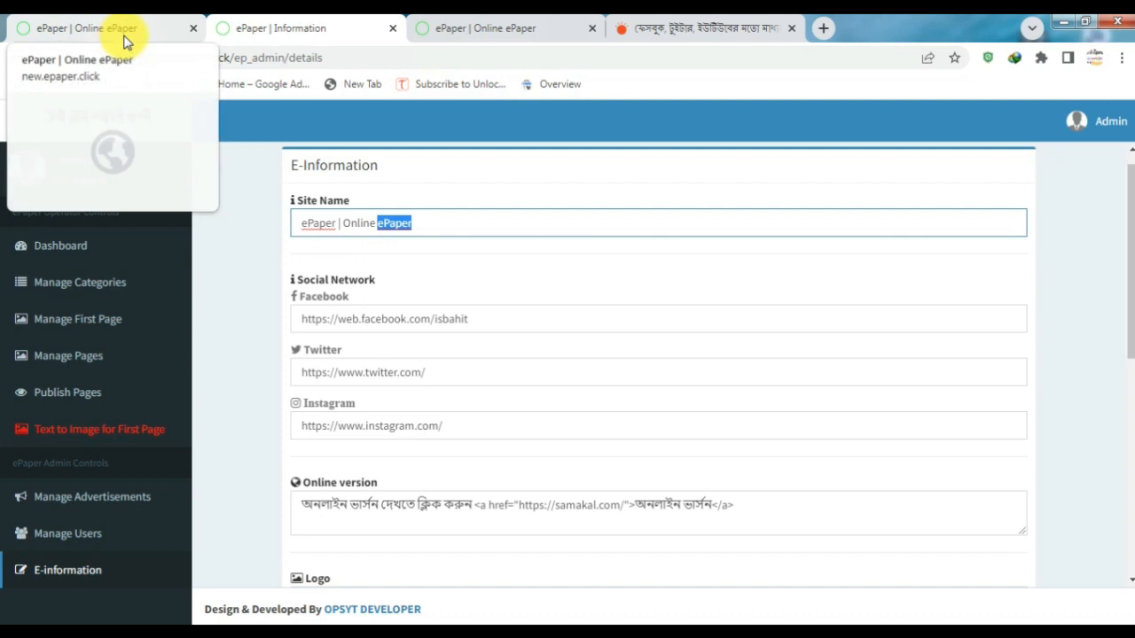
click(458, 233)
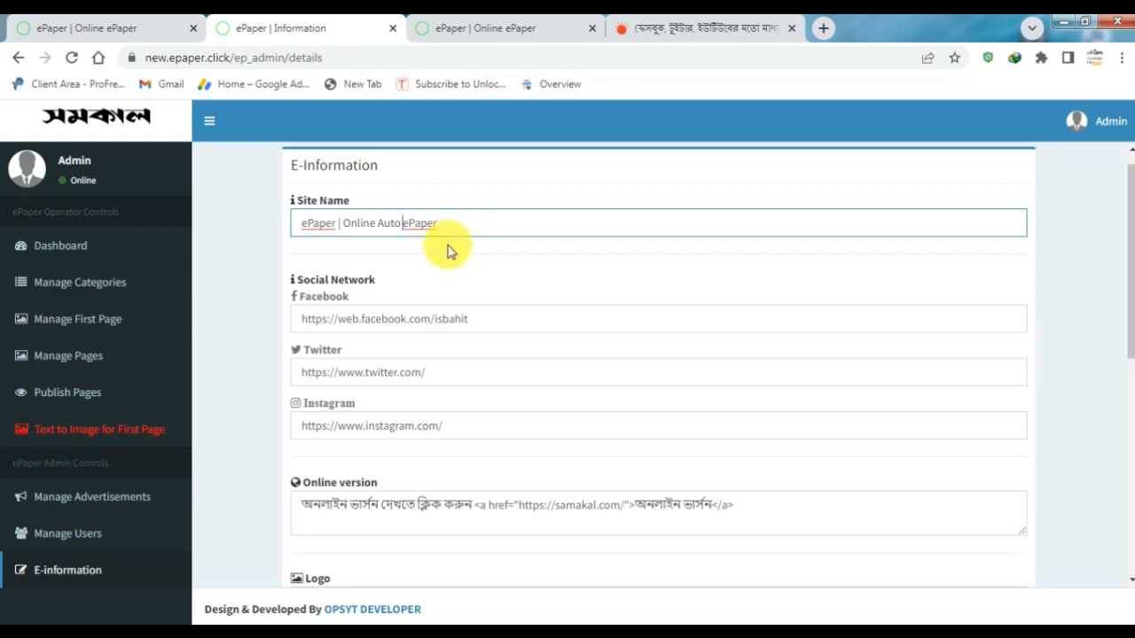
Review the Facebook, Twitter and Instagram link fields and compare them with the social icons on the demo site
click(315, 319)
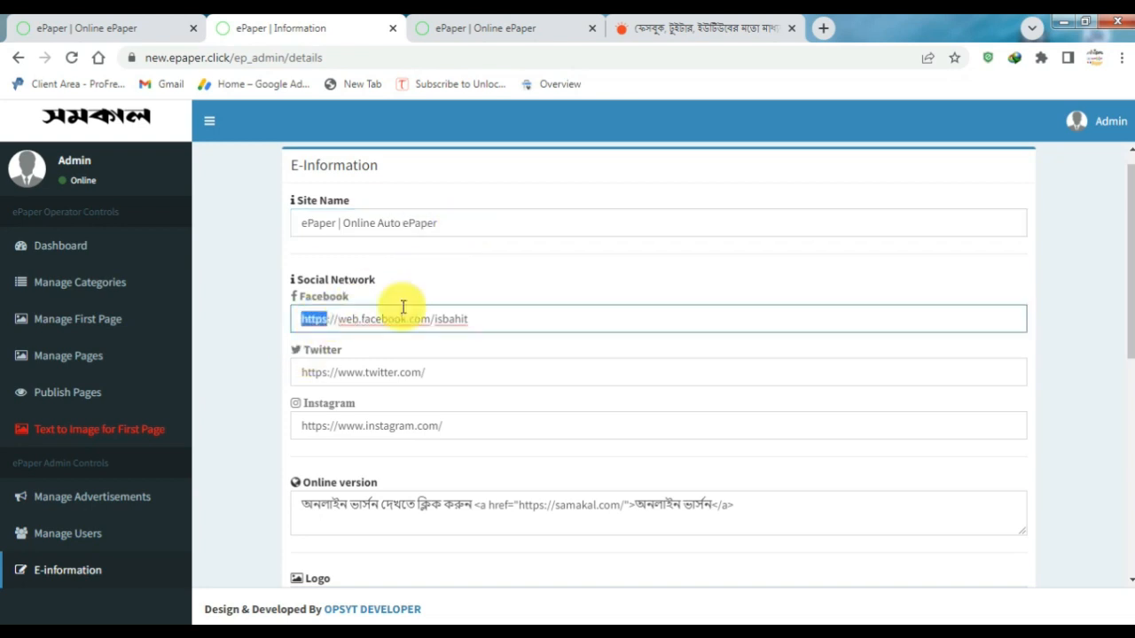
double_click(464, 317)
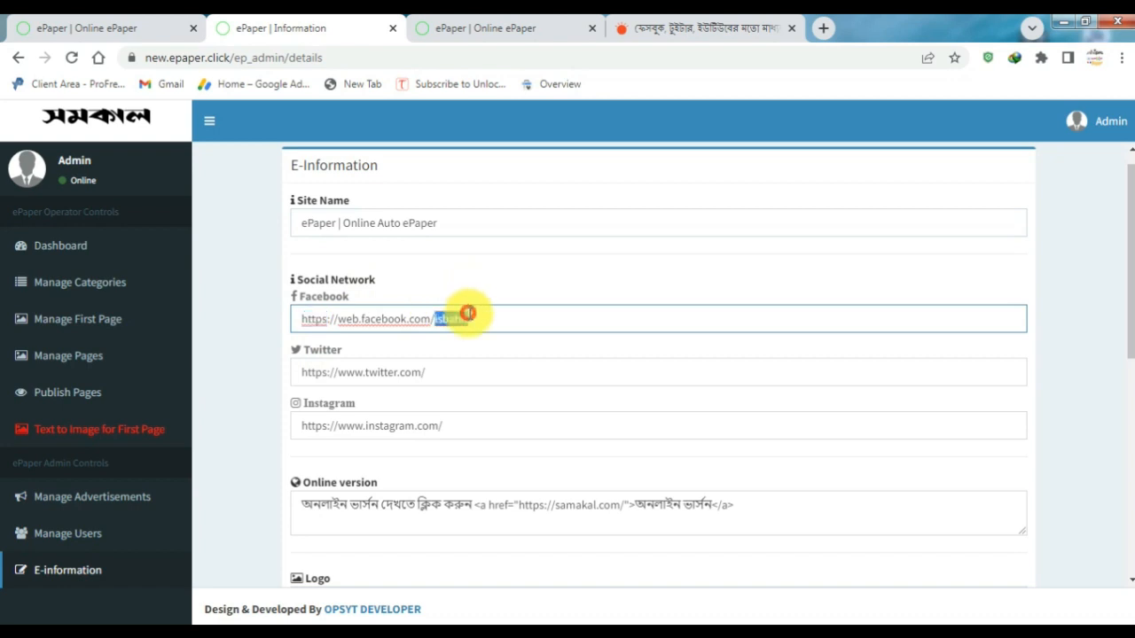
triple_click(354, 371)
double_click(380, 425)
click(379, 425)
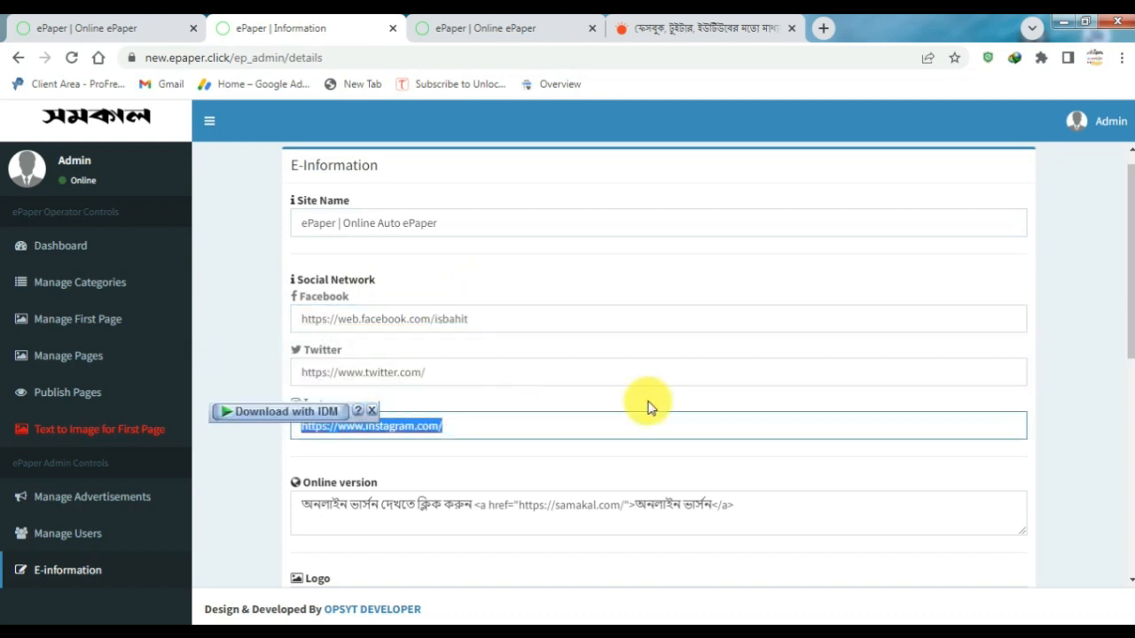
scroll(1130, 266, down, 1)
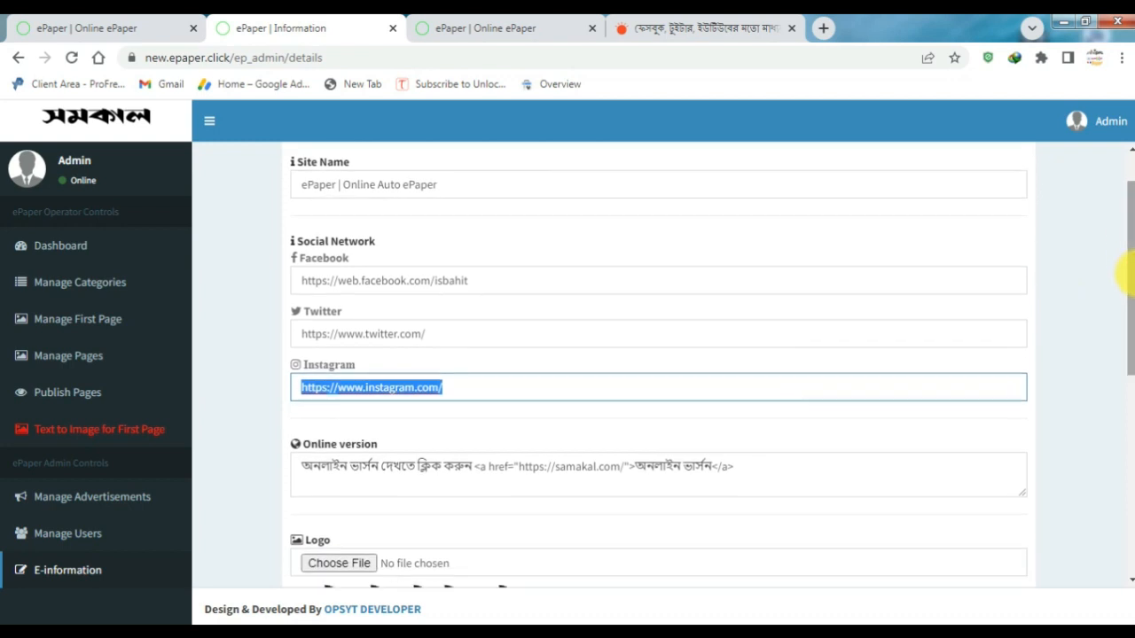
click(501, 27)
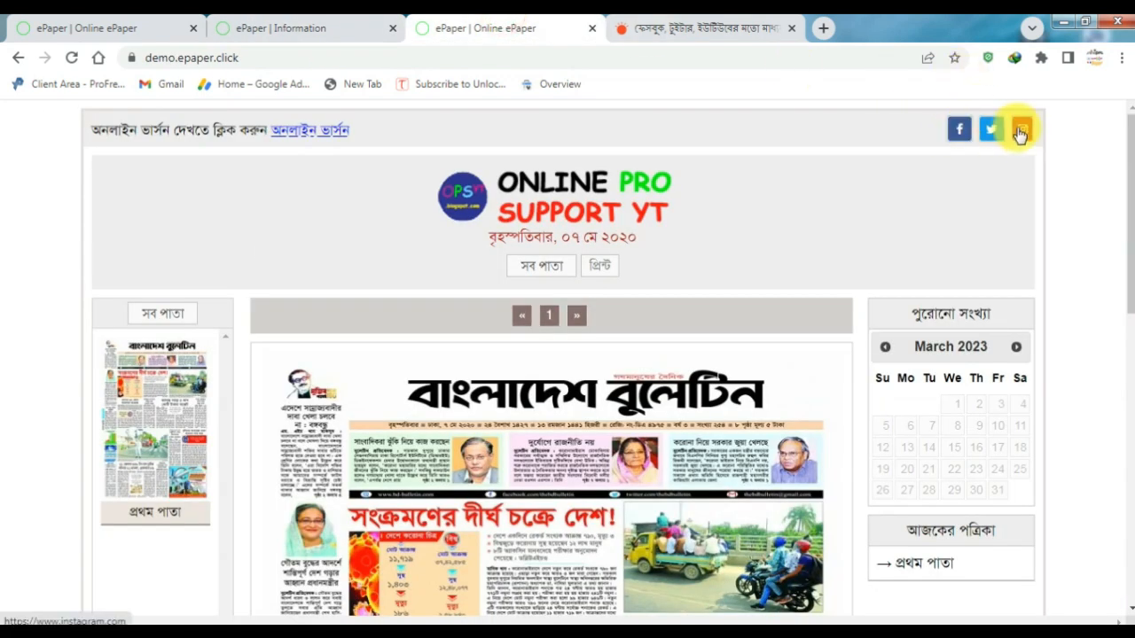
Make the E-information page the first browser tab and check the online version line in the new.epaper.click site header
click(264, 25)
drag(257, 23, 101, 23)
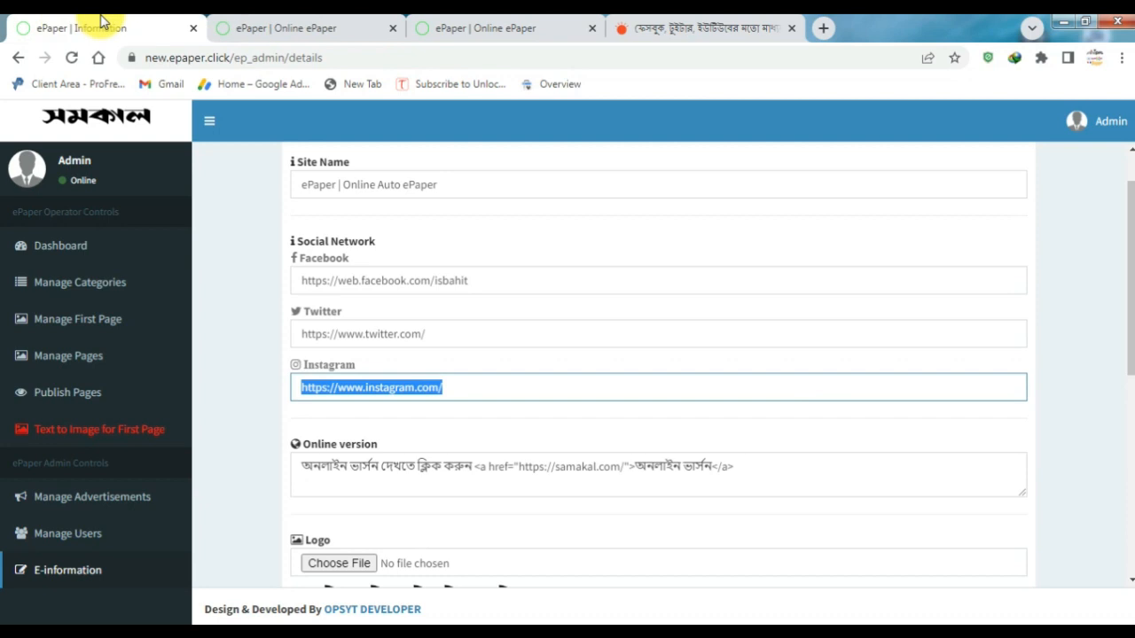
triple_click(355, 440)
click(284, 23)
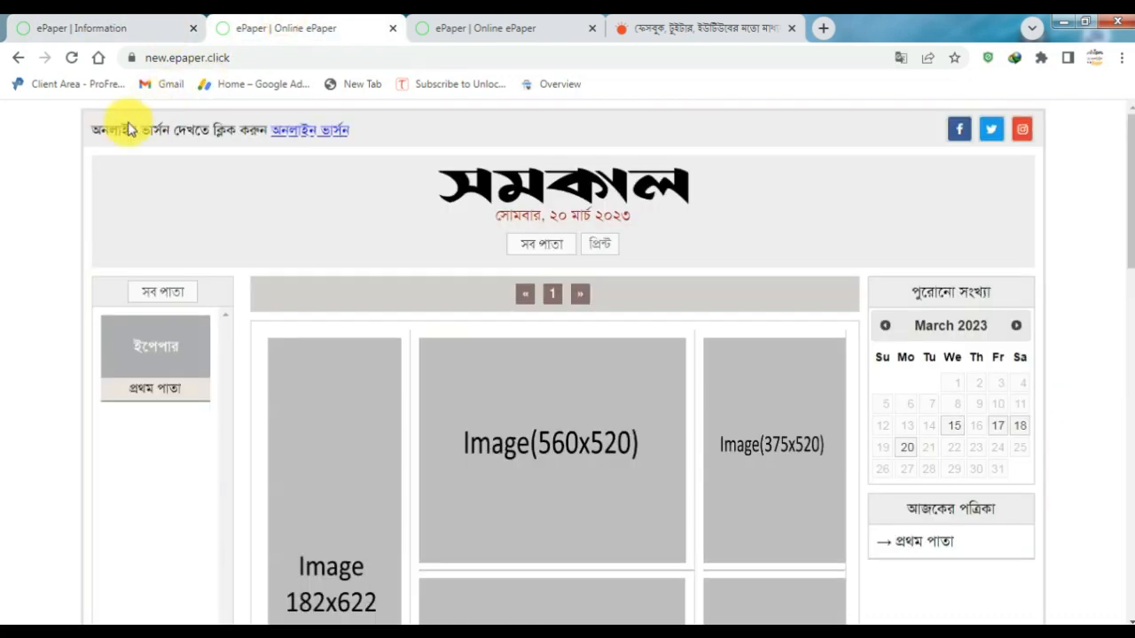
drag(120, 125, 386, 131)
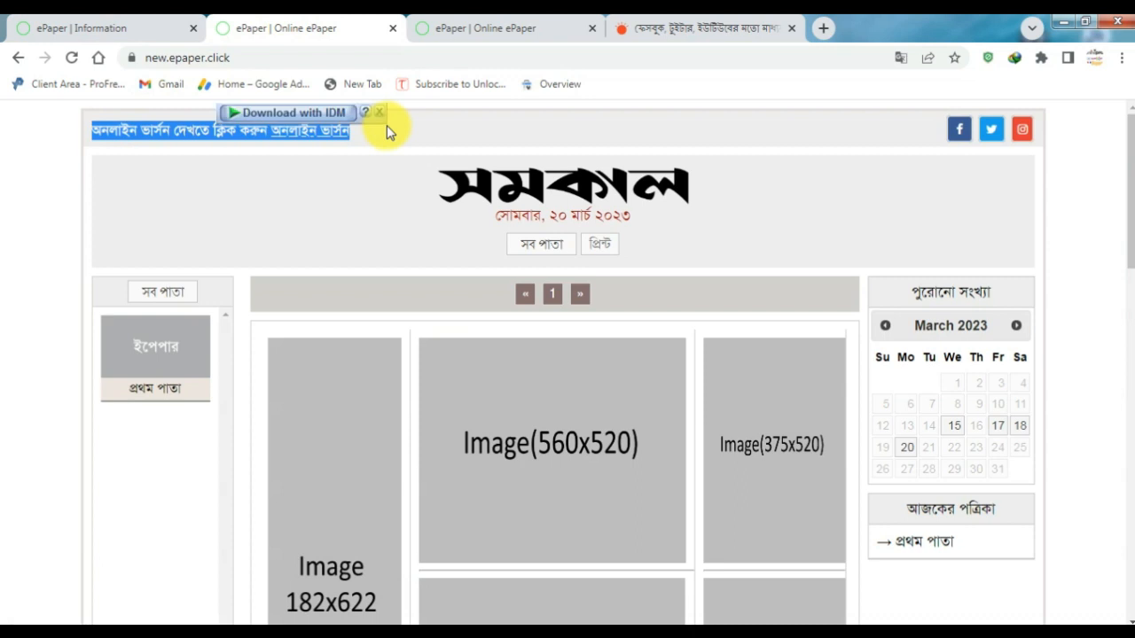
click(382, 129)
Examine the text and link markup of the Online version field in the E-information form
click(118, 22)
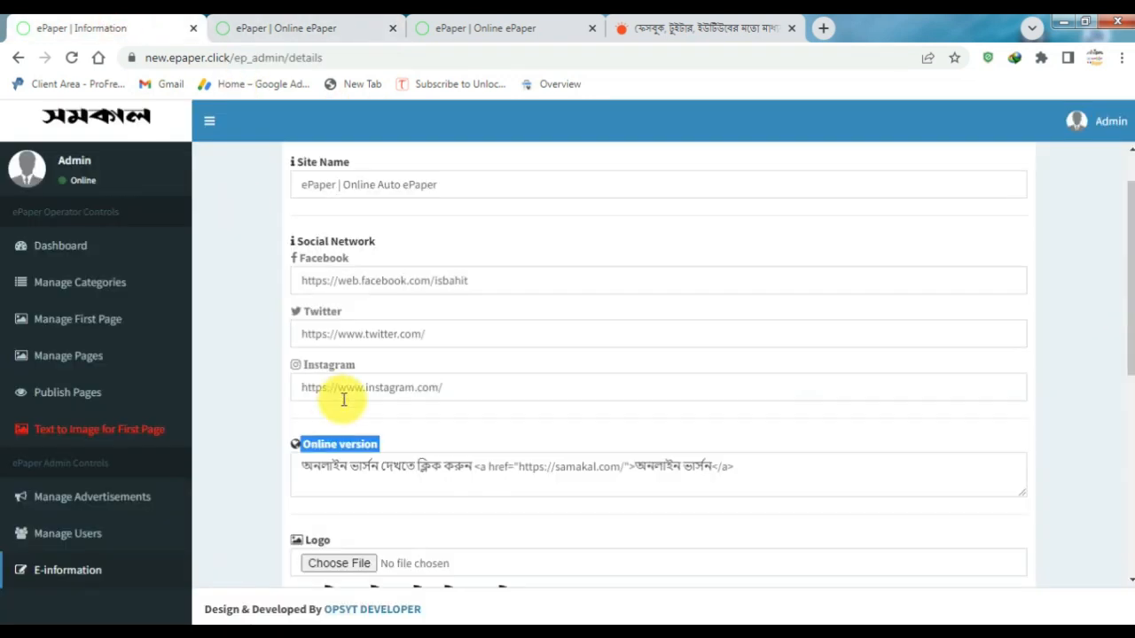
click(431, 470)
key(ctrl+a)
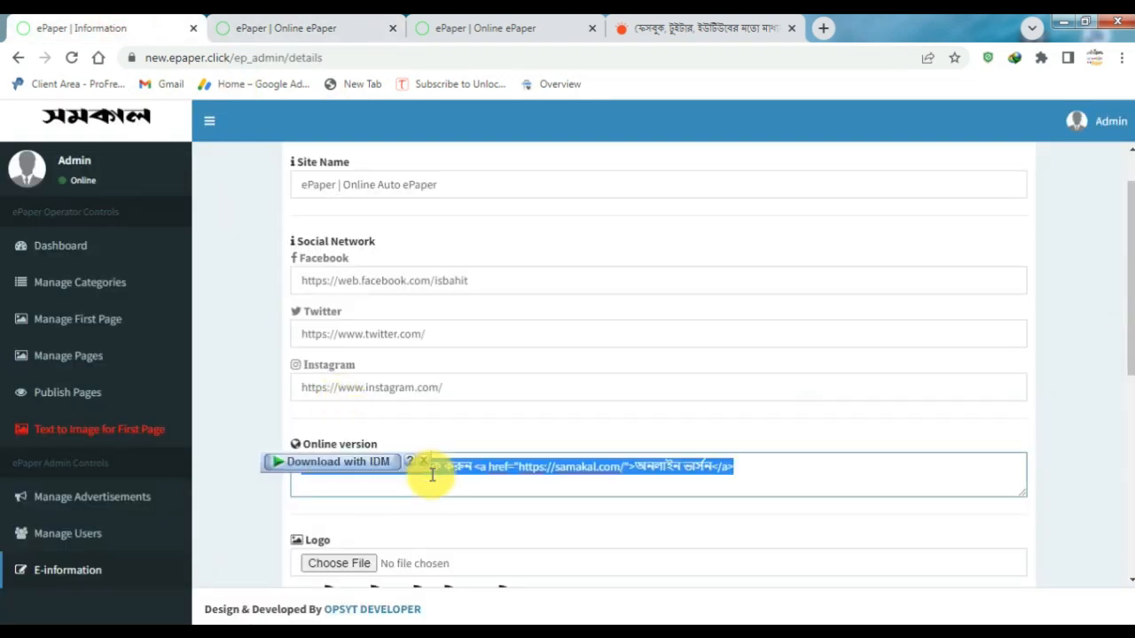
double_click(479, 462)
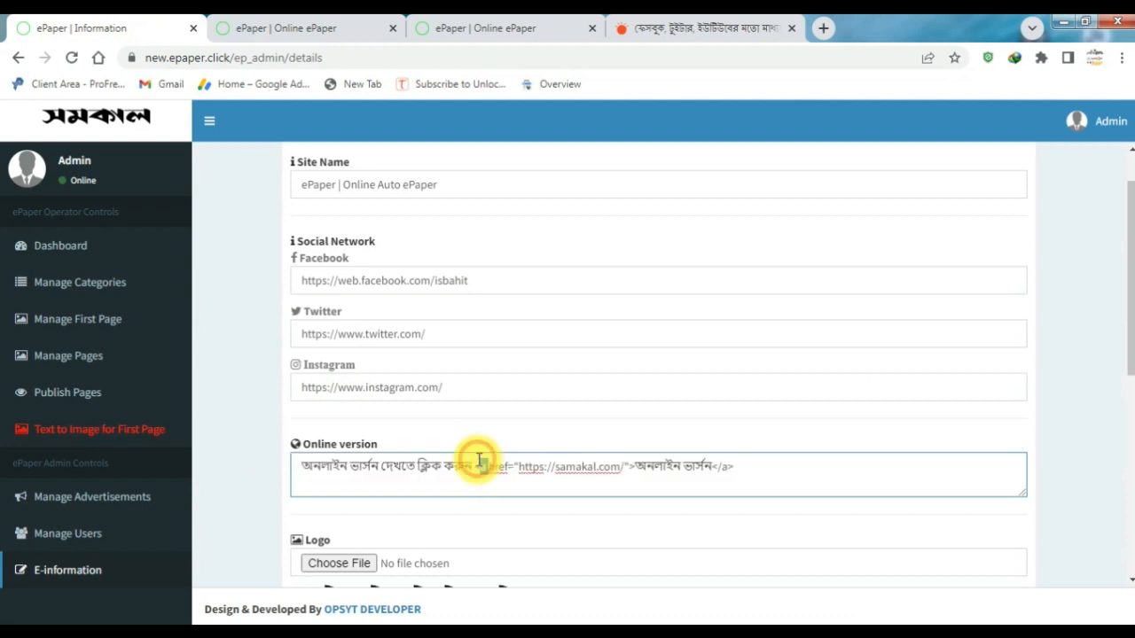
click(472, 472)
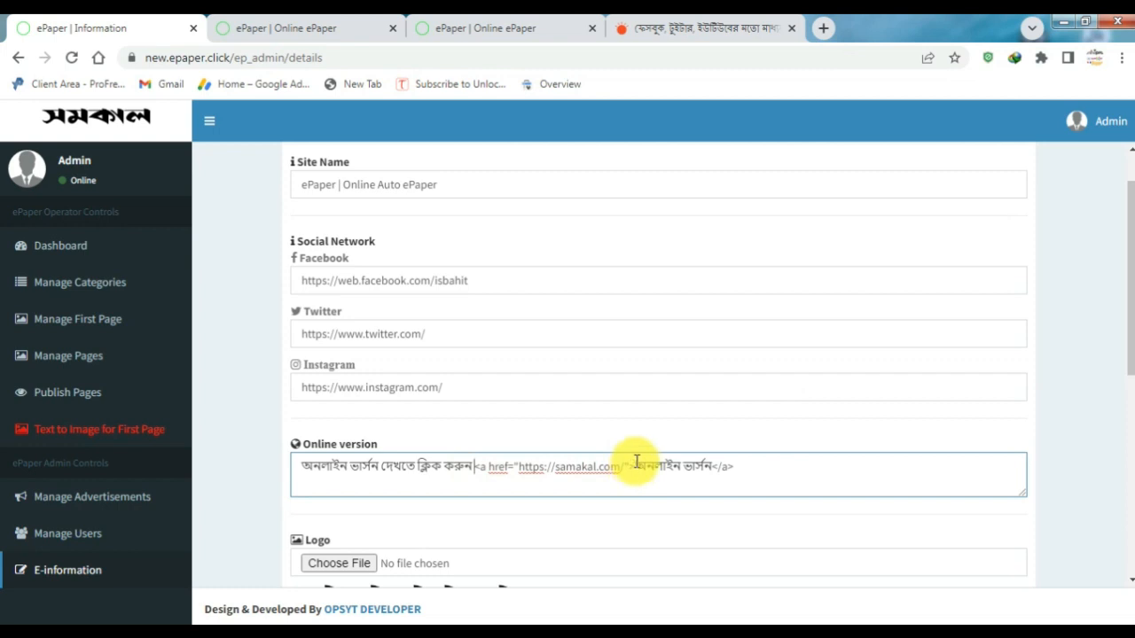
Compare the Logo setting with the logo in the site header, and collapse the admin sidebar to view its small icon
drag(1126, 296, 1127, 360)
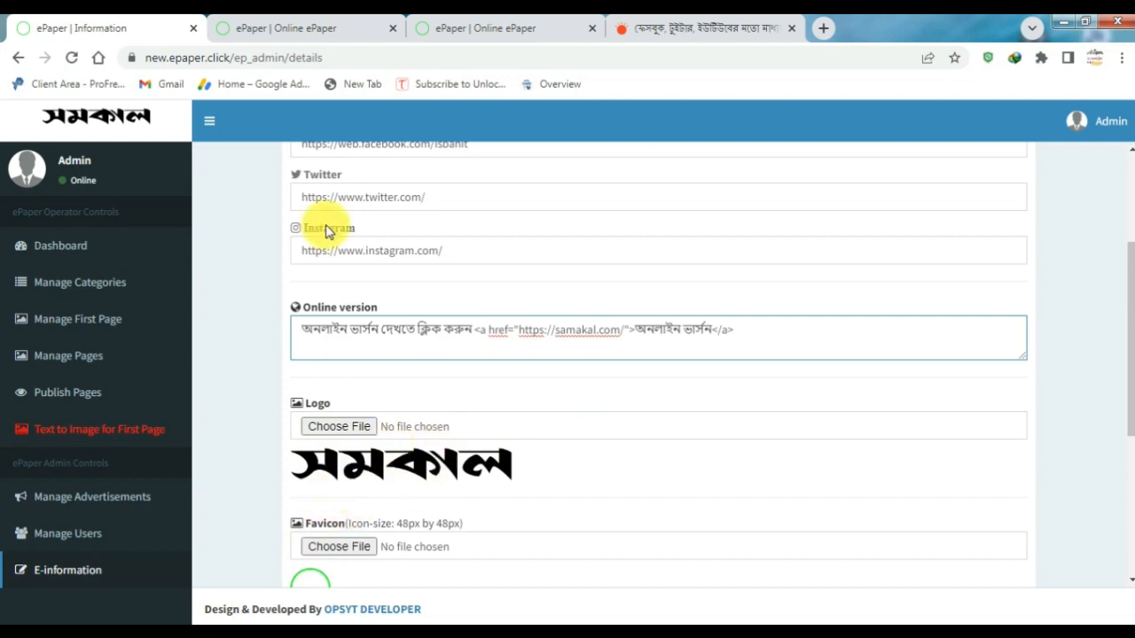
click(304, 27)
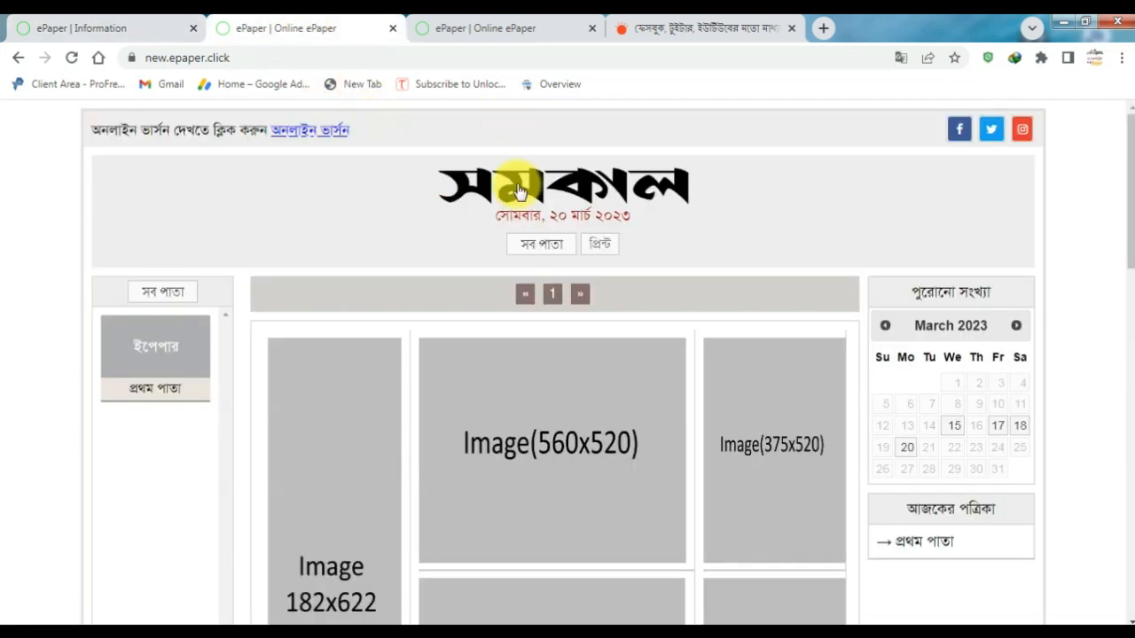
click(37, 25)
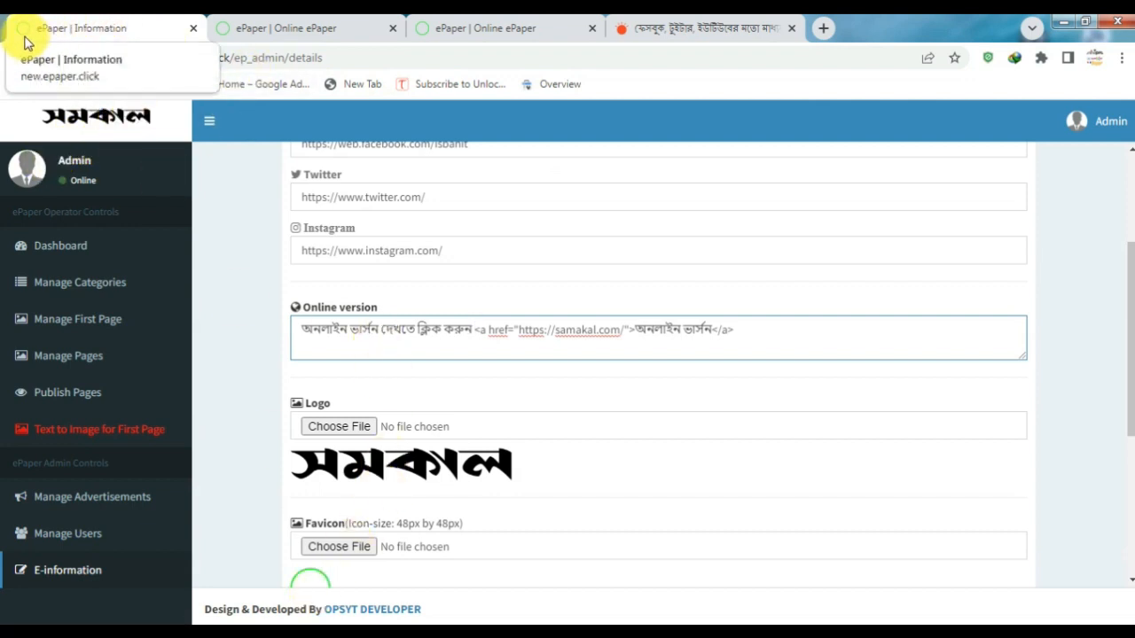
click(210, 120)
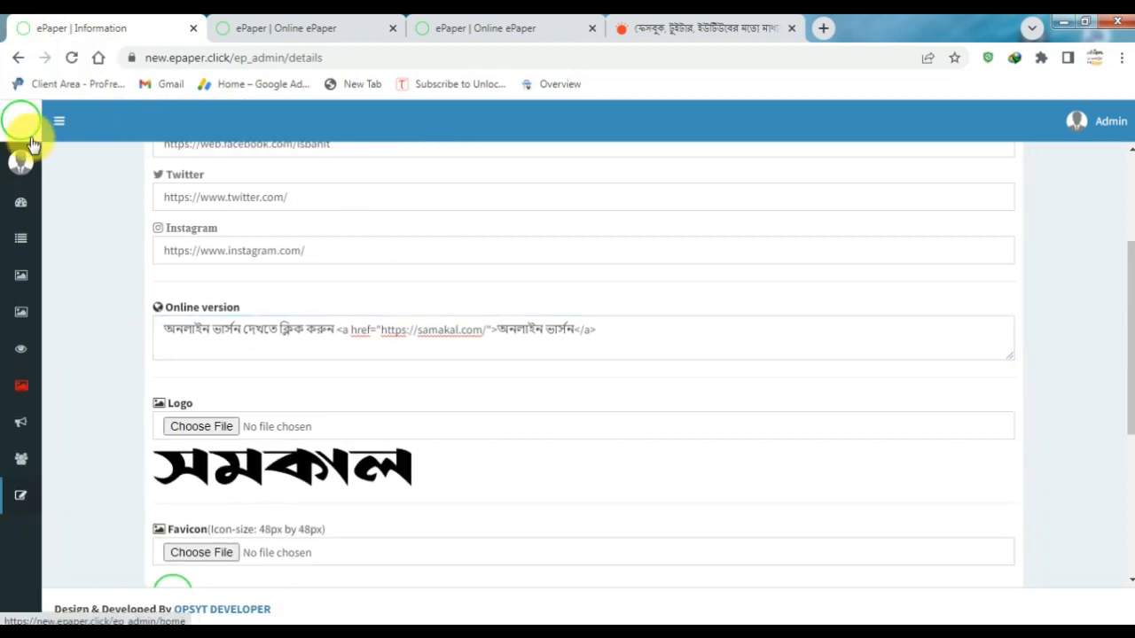
Expand the admin sidebar and compare the Footer Text field with the publisher and address text in the new.epaper.click footer
click(60, 122)
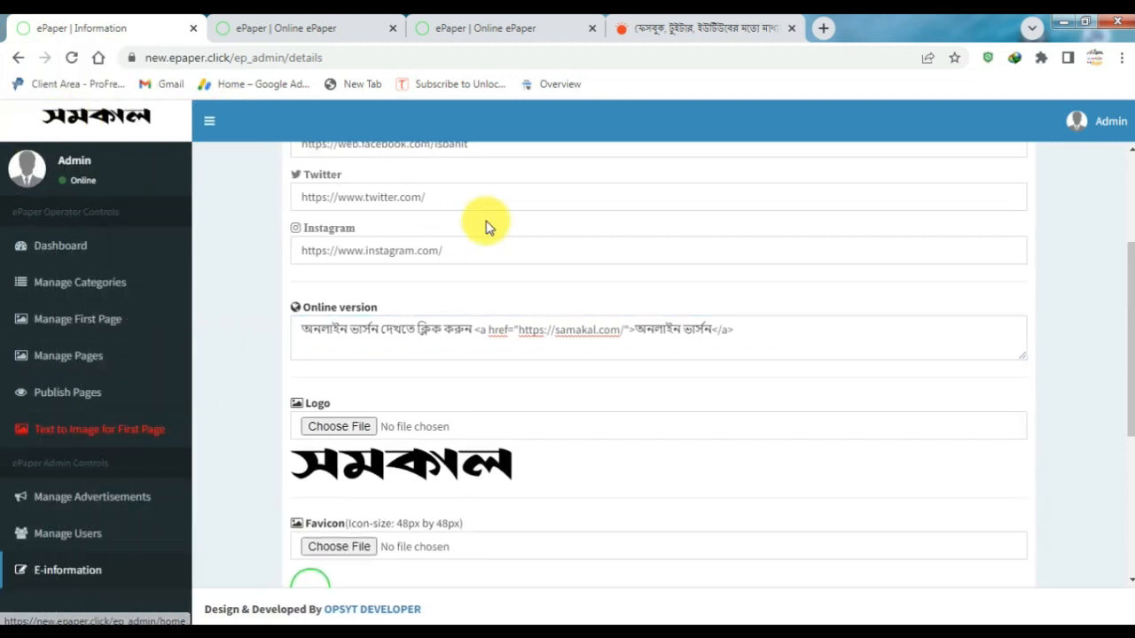
drag(1126, 355, 1122, 463)
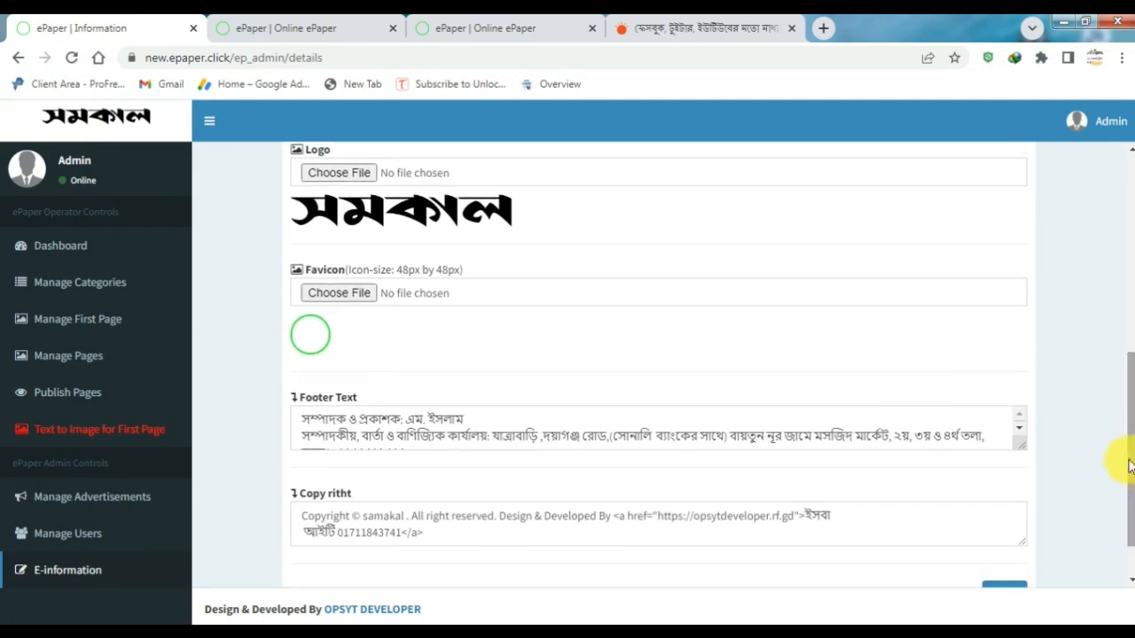
triple_click(473, 434)
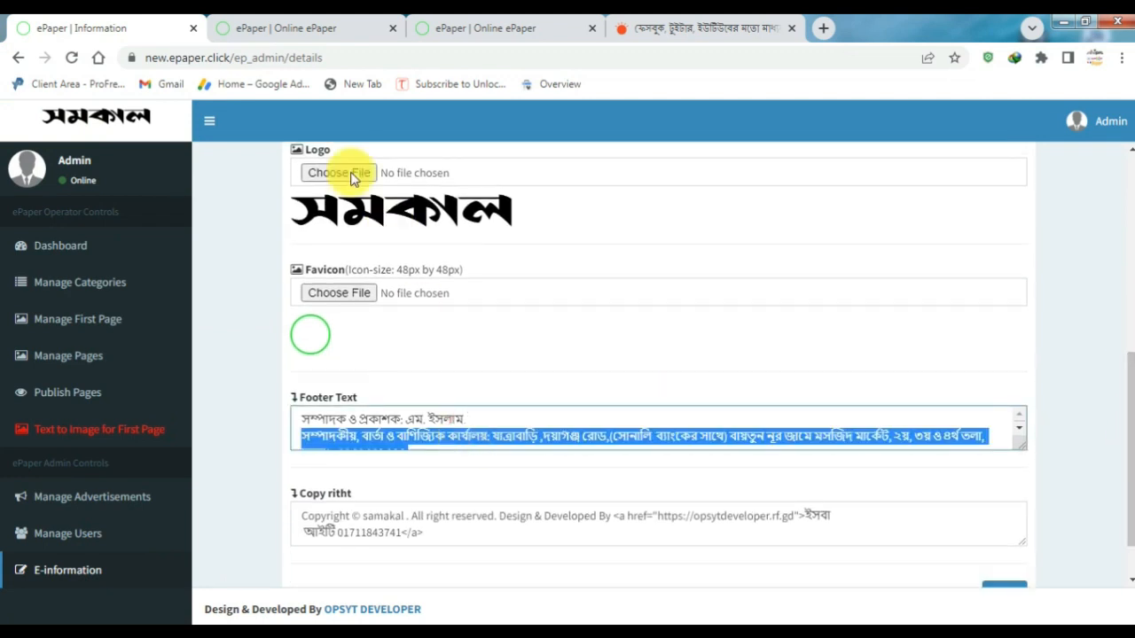
click(288, 27)
drag(1127, 235, 1128, 581)
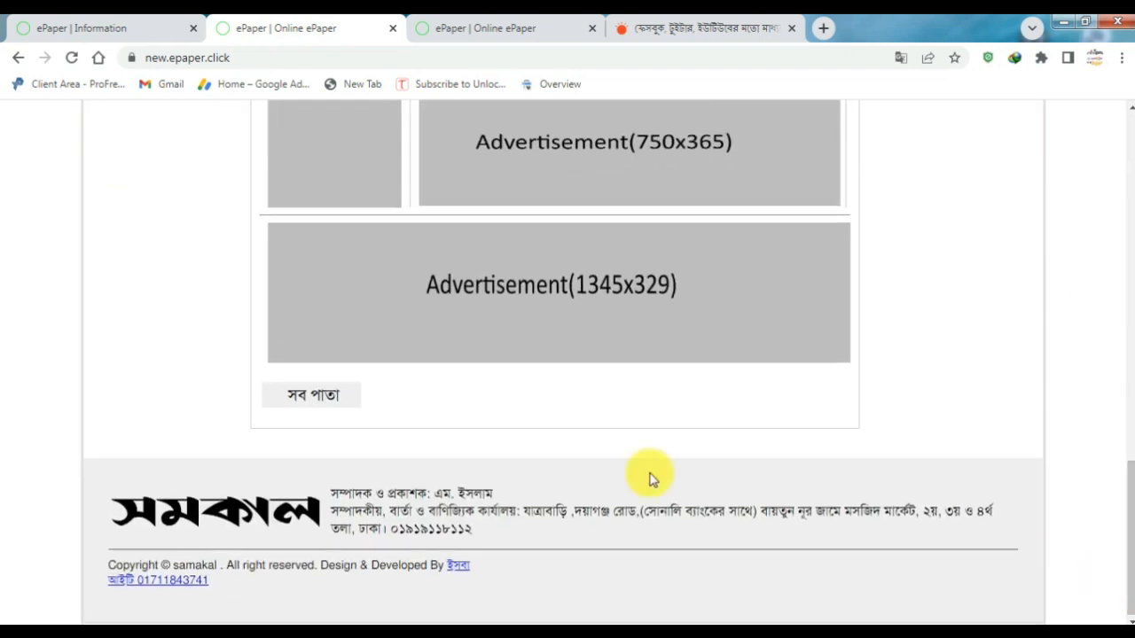
triple_click(341, 502)
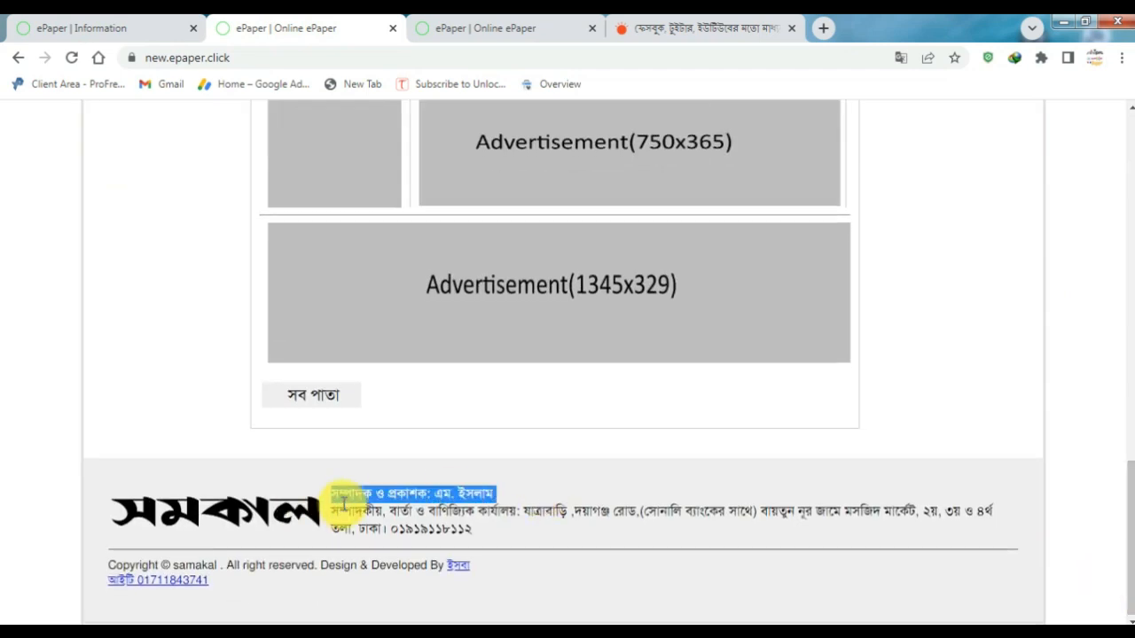
drag(342, 499, 477, 538)
click(473, 528)
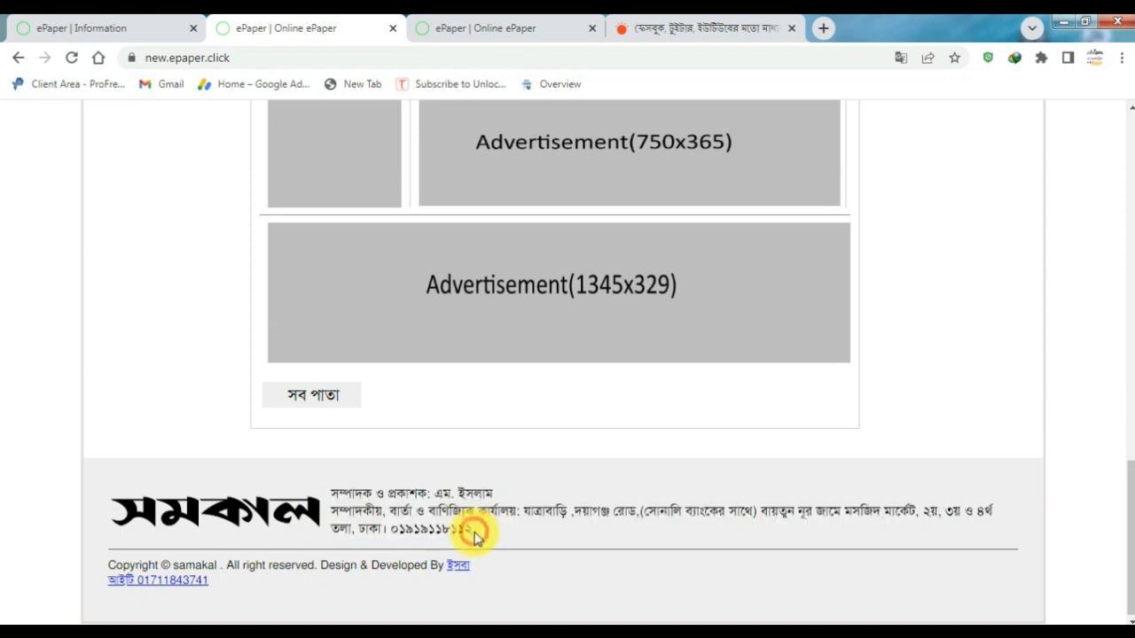
click(147, 21)
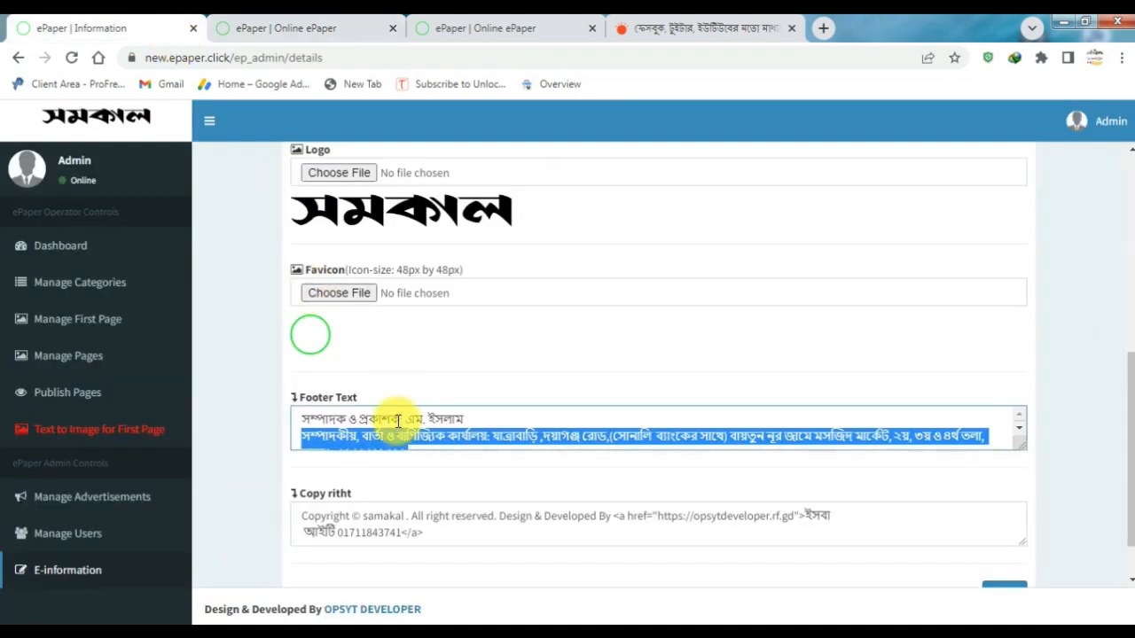
Make the new.epaper.click site the first browser tab and compare its footer copyright line with the Copy ritht field
triple_click(353, 527)
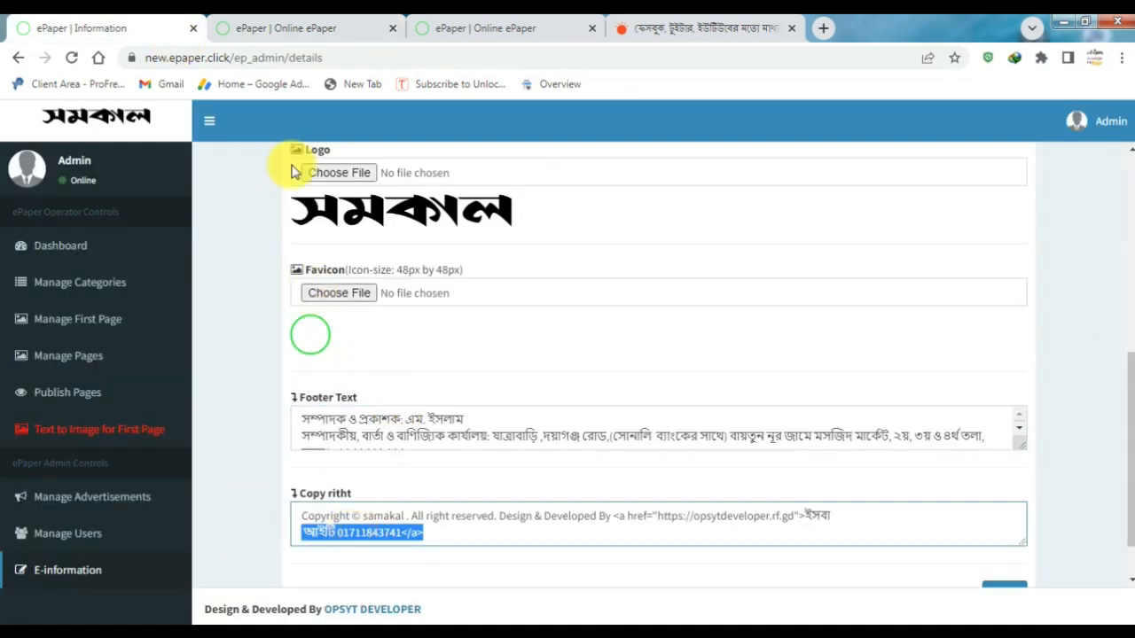
drag(279, 21, 225, 519)
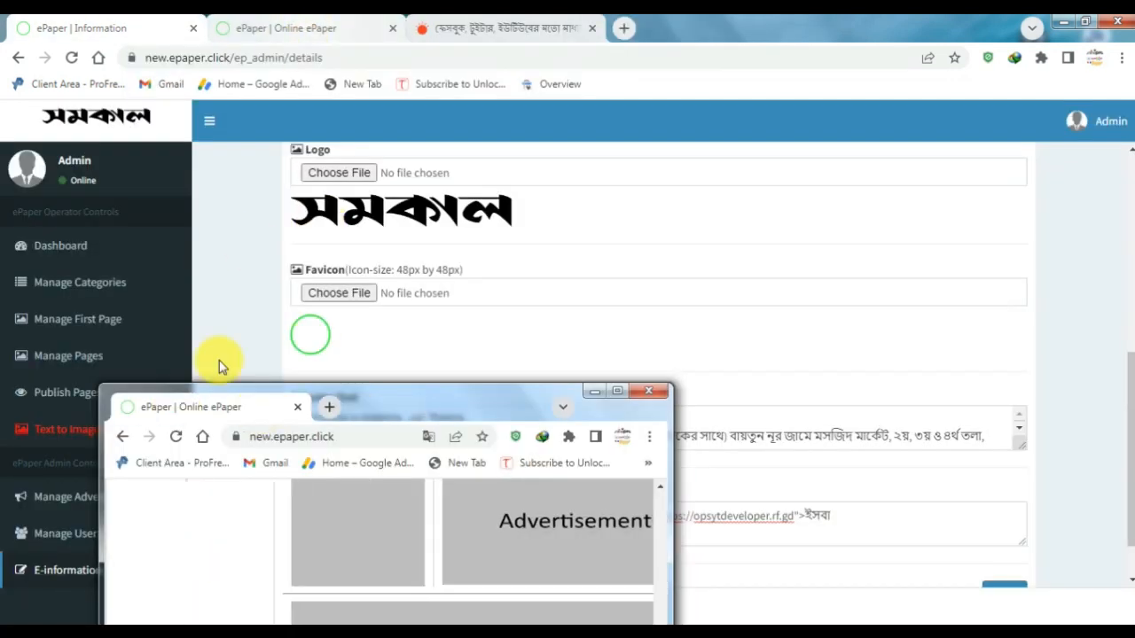
drag(218, 400, 151, 21)
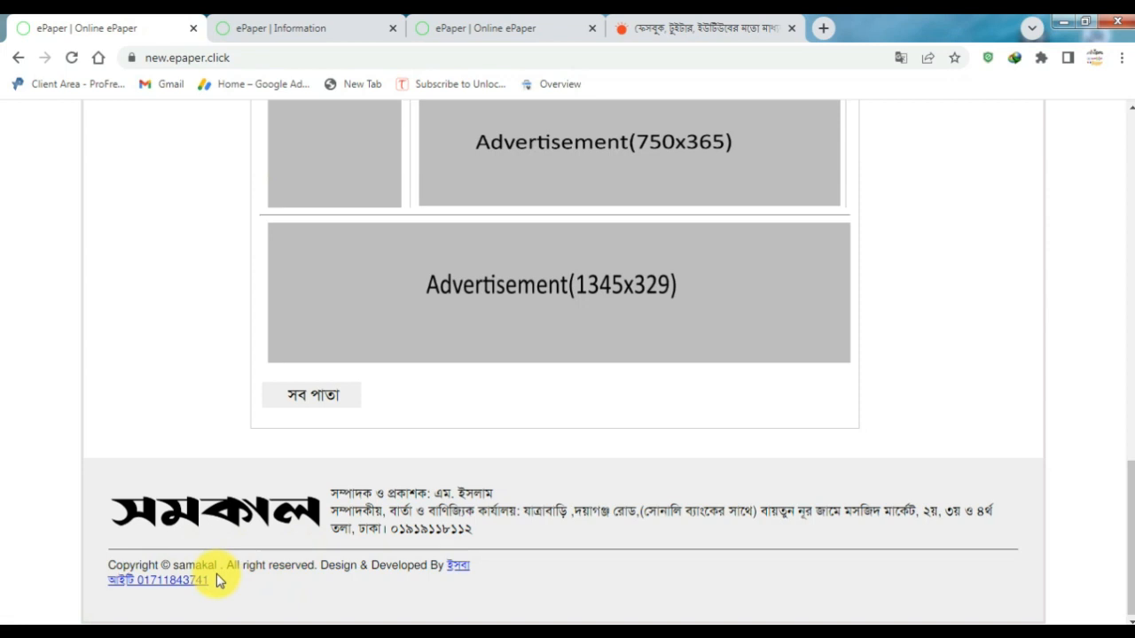
triple_click(357, 565)
click(284, 27)
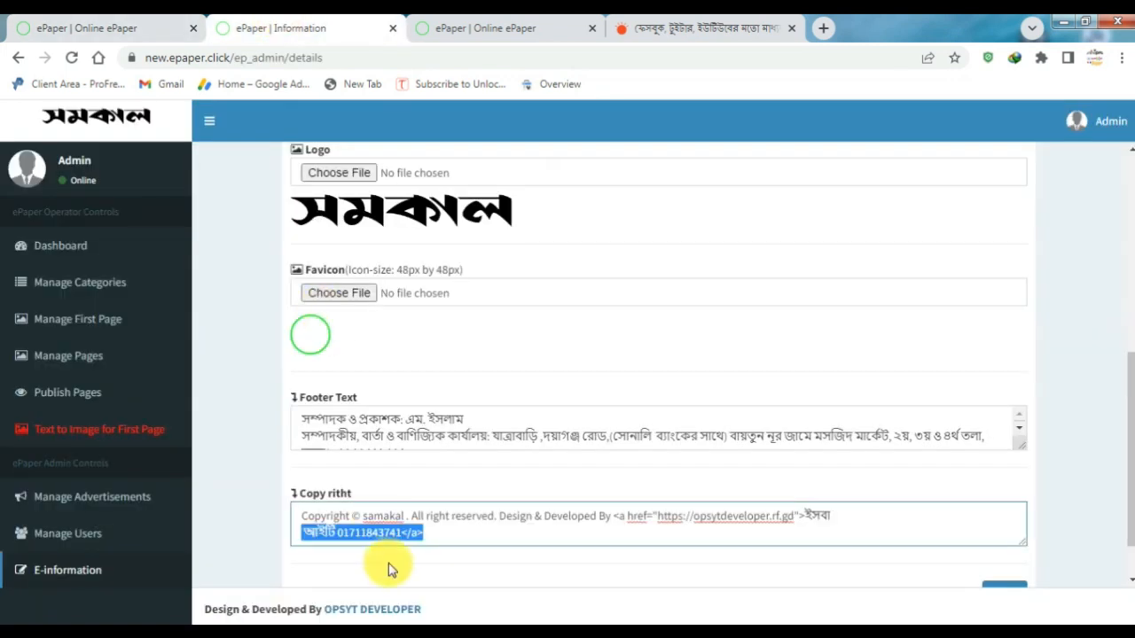
click(383, 533)
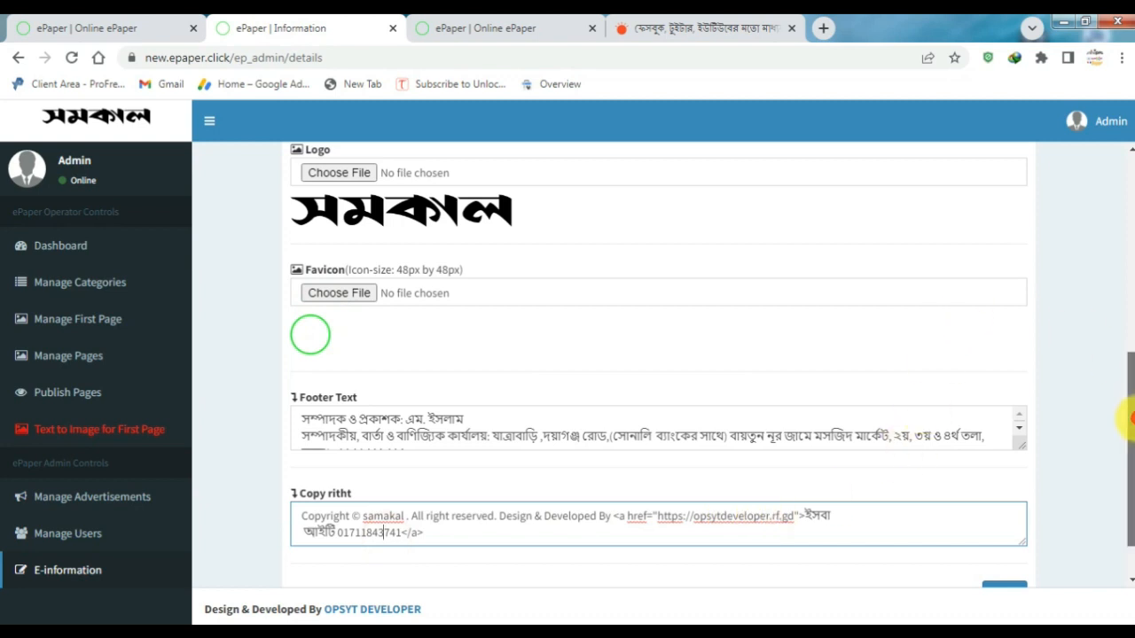
Save the E-information form and check the update message
drag(1130, 417, 1132, 473)
click(1008, 533)
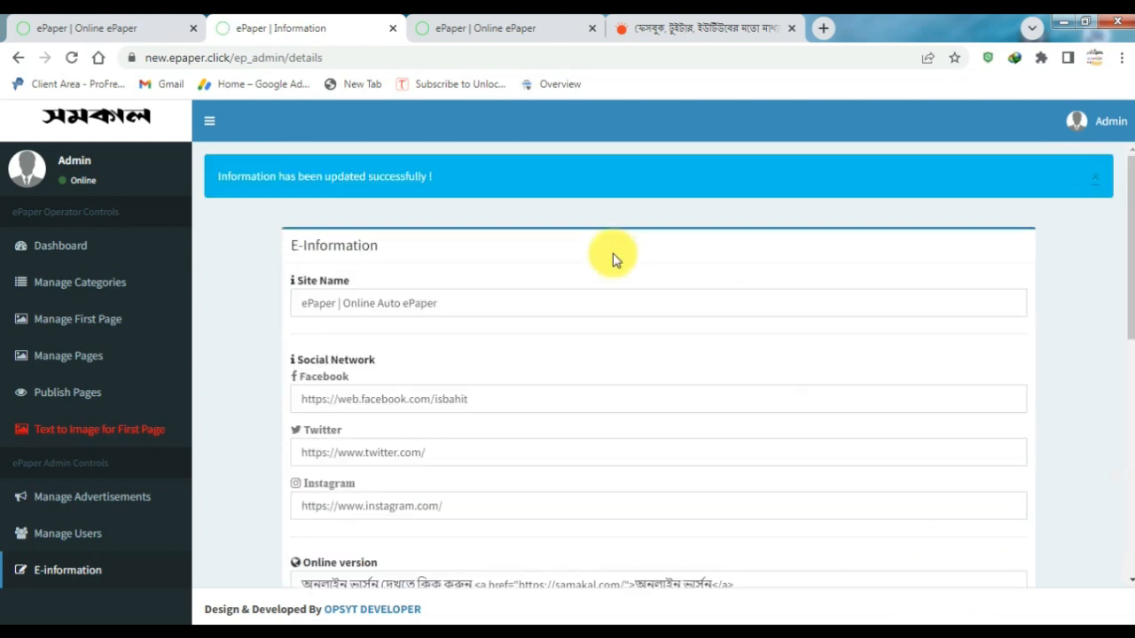
triple_click(315, 184)
click(315, 185)
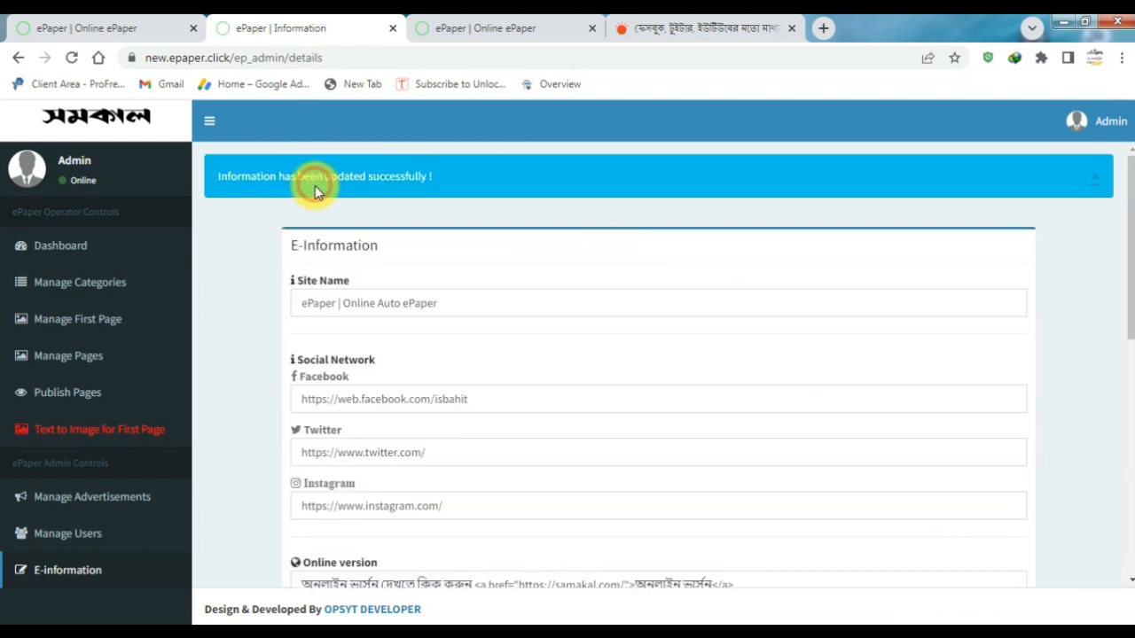
Reload the new.epaper.click site and compare its browser tab title with the Site Name field in the E-information form
triple_click(389, 305)
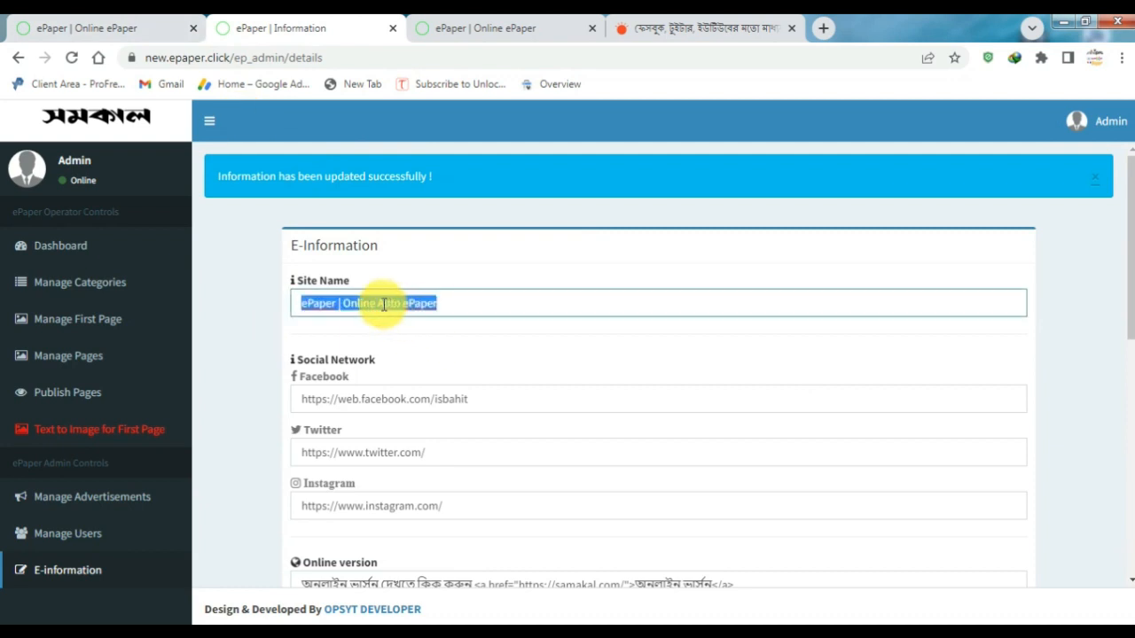
double_click(382, 304)
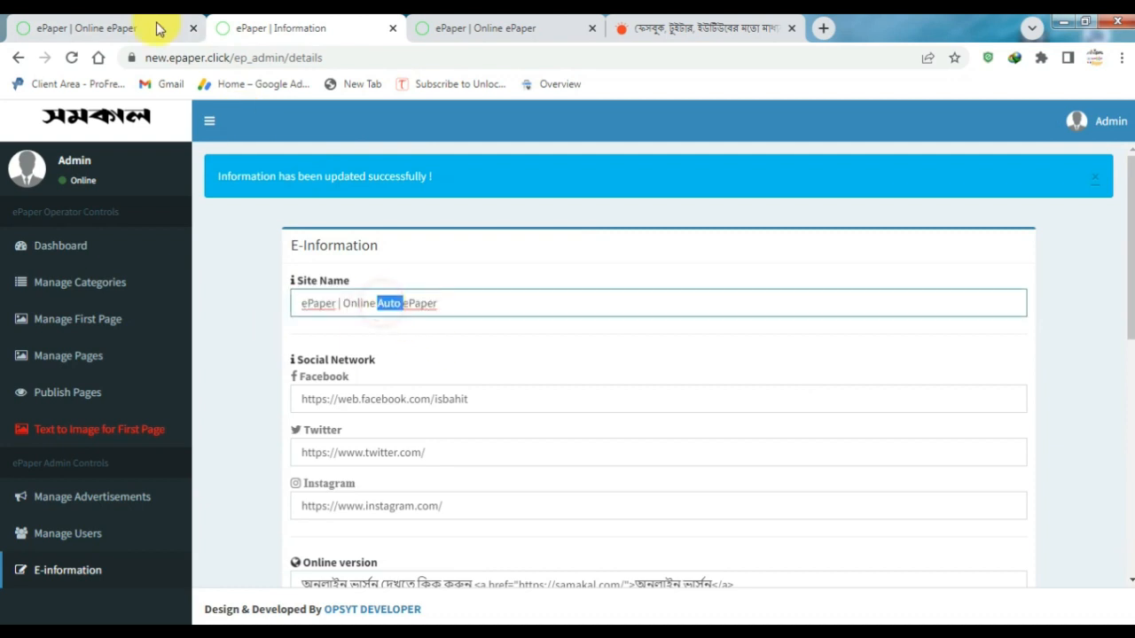
click(108, 34)
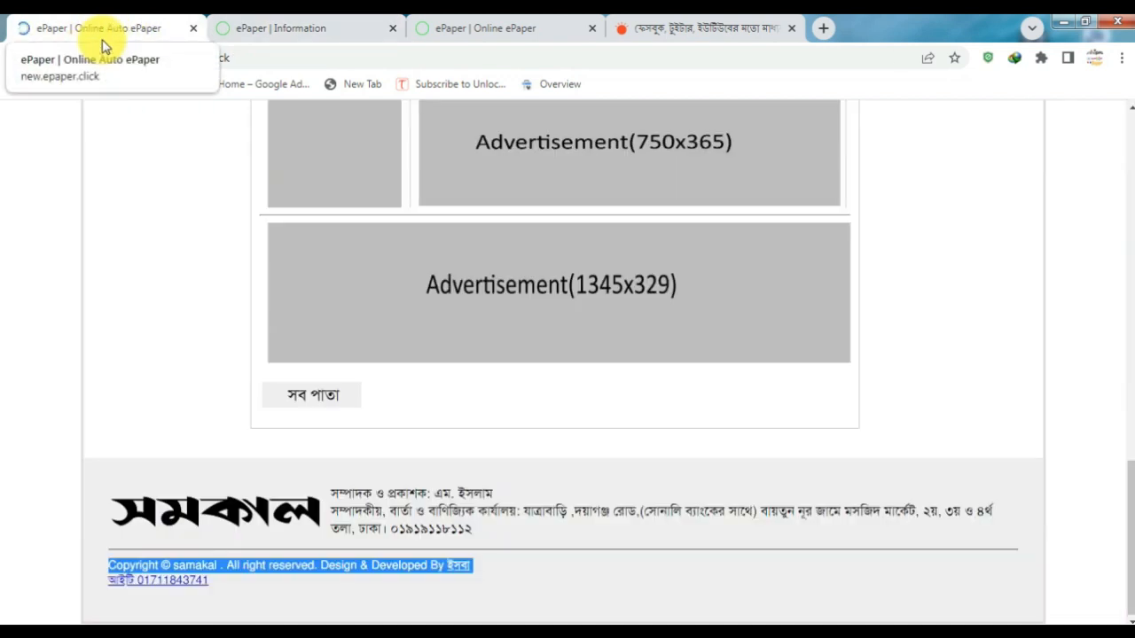
click(273, 28)
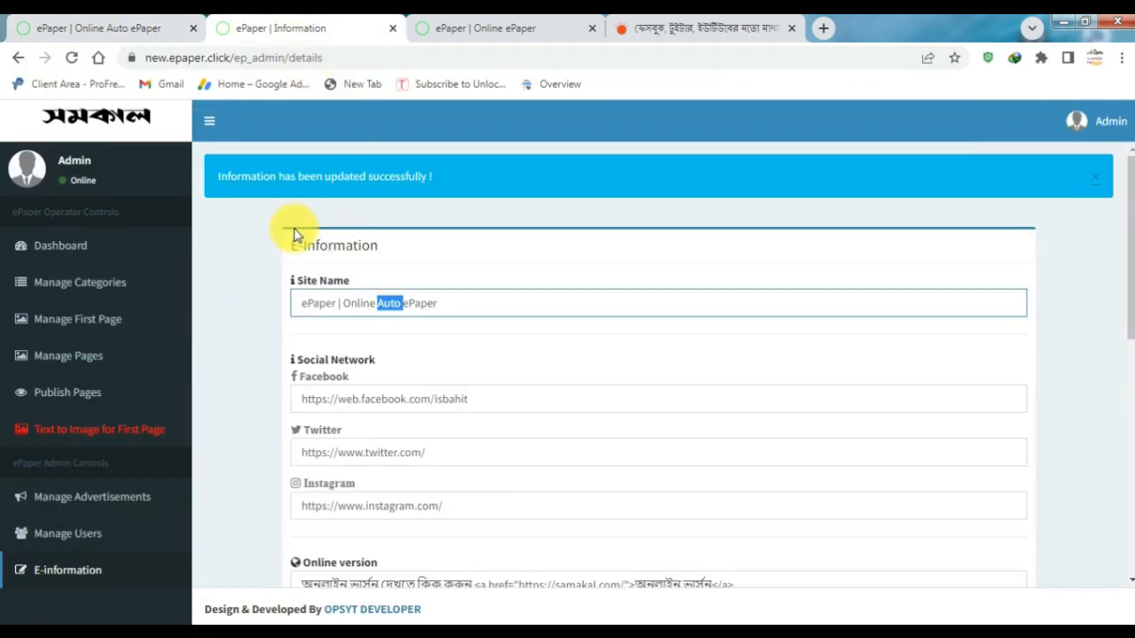
On the Manage Users page, review the name, role, email, password and photo fields of the new-user form, and close it without saving
click(95, 536)
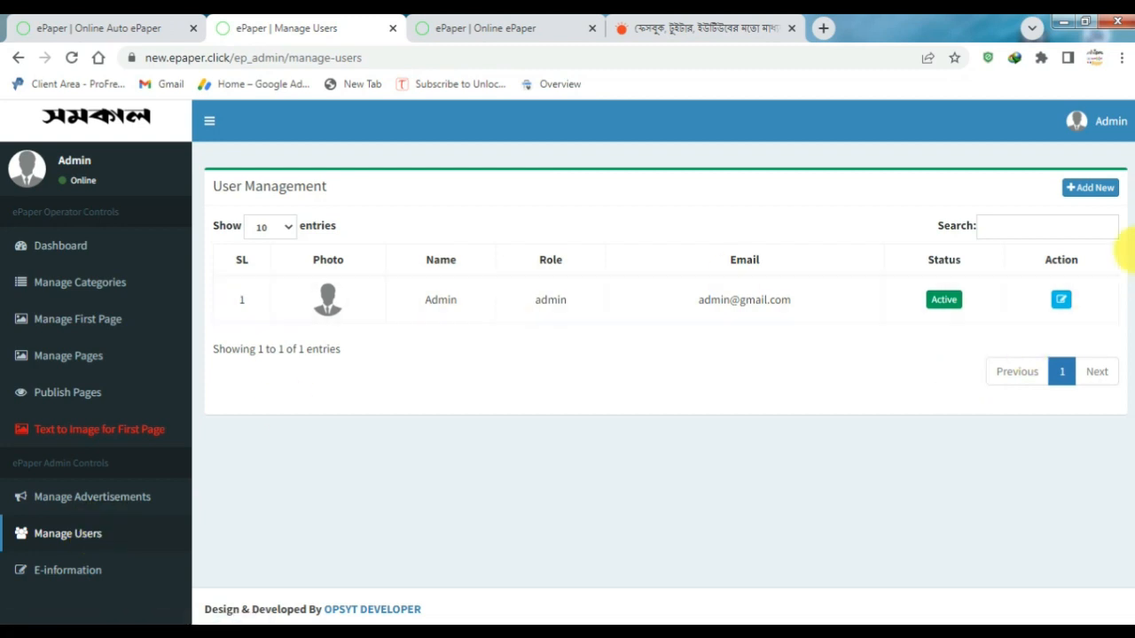
click(1080, 190)
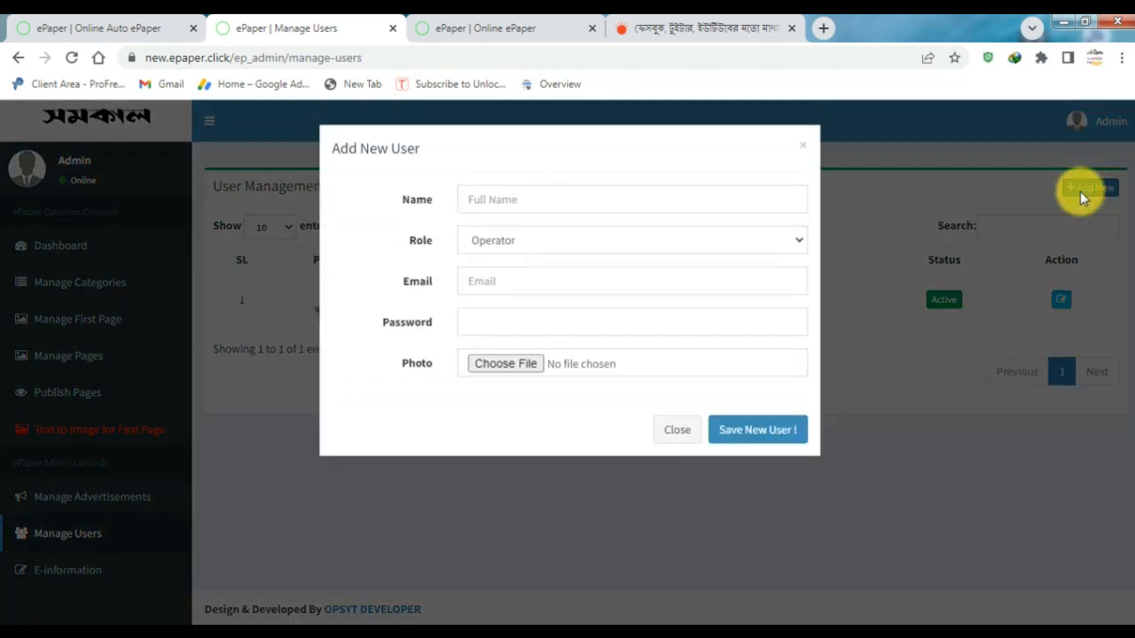
click(540, 202)
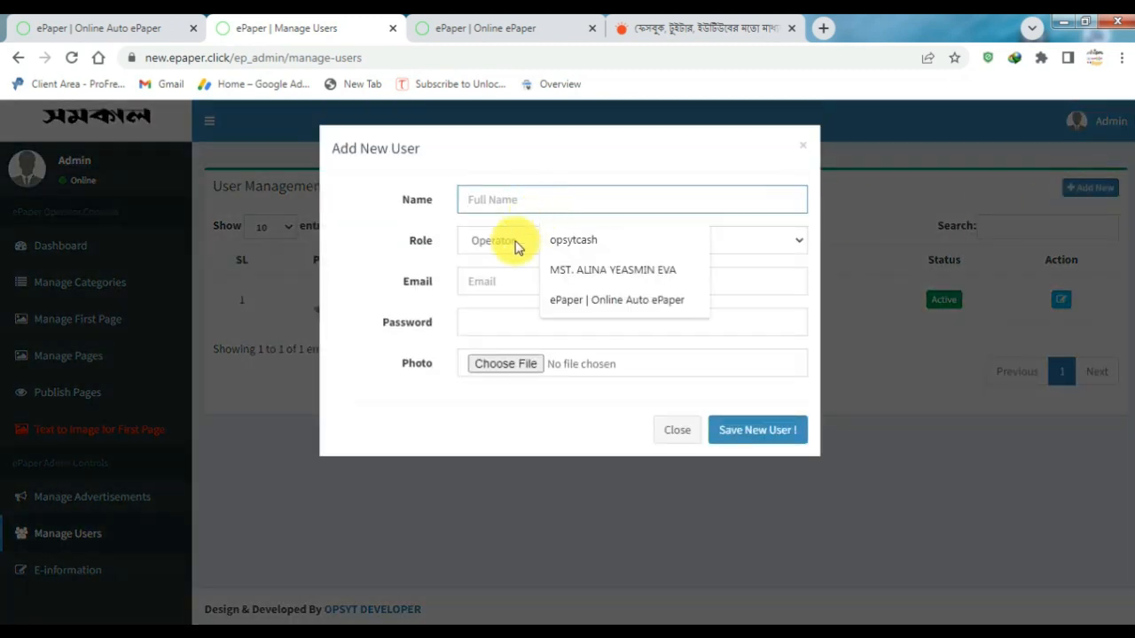
click(510, 247)
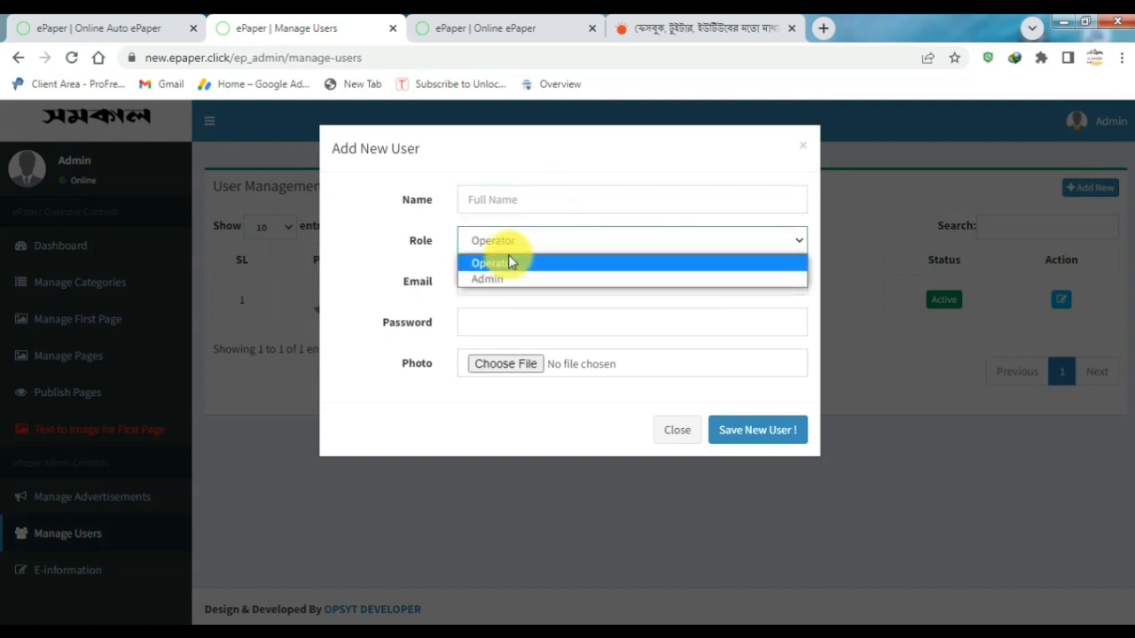
click(509, 257)
click(501, 278)
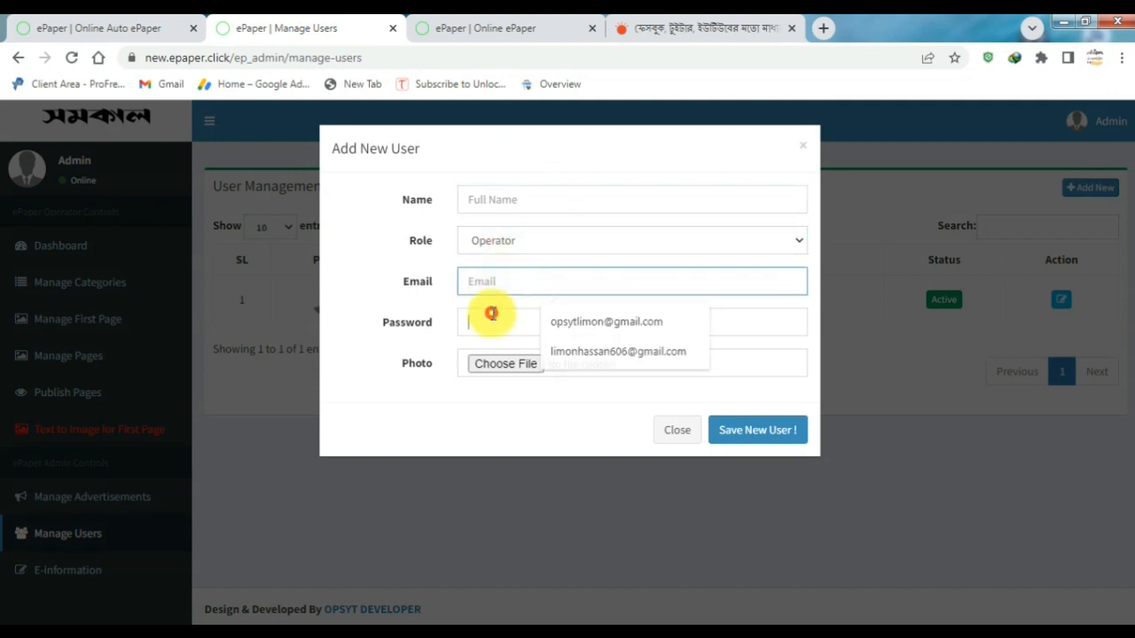
click(492, 316)
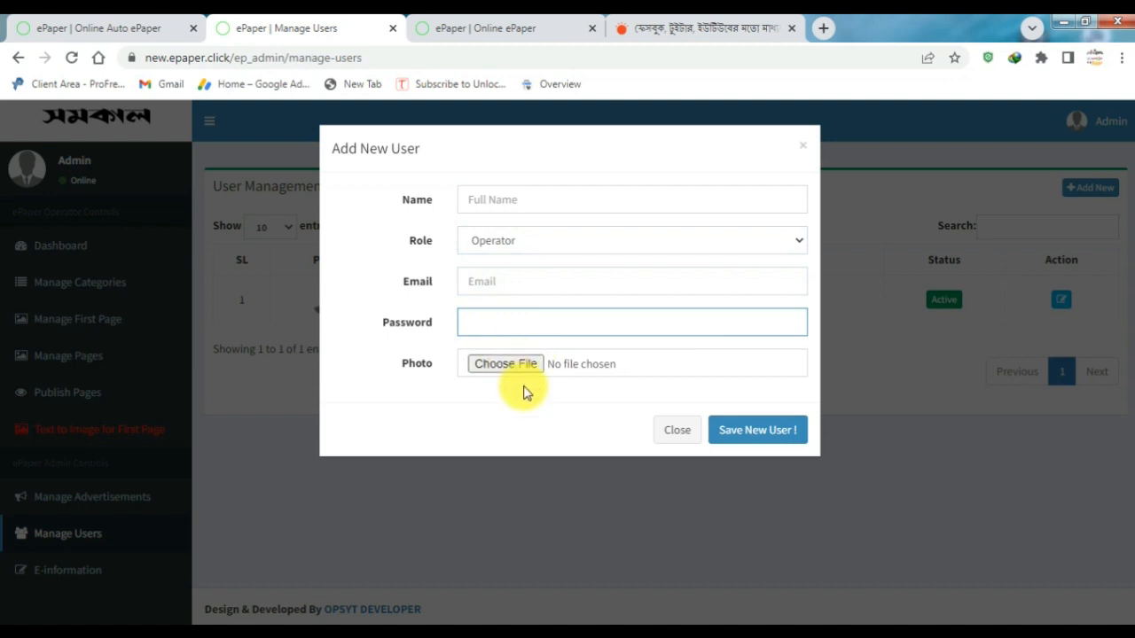
click(524, 391)
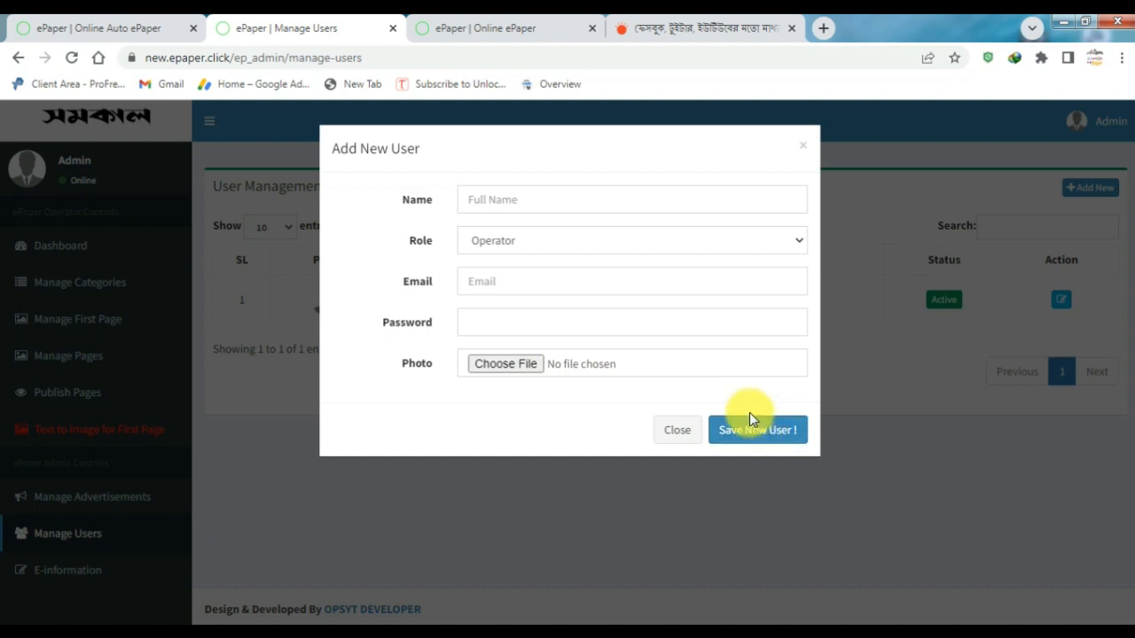
click(683, 430)
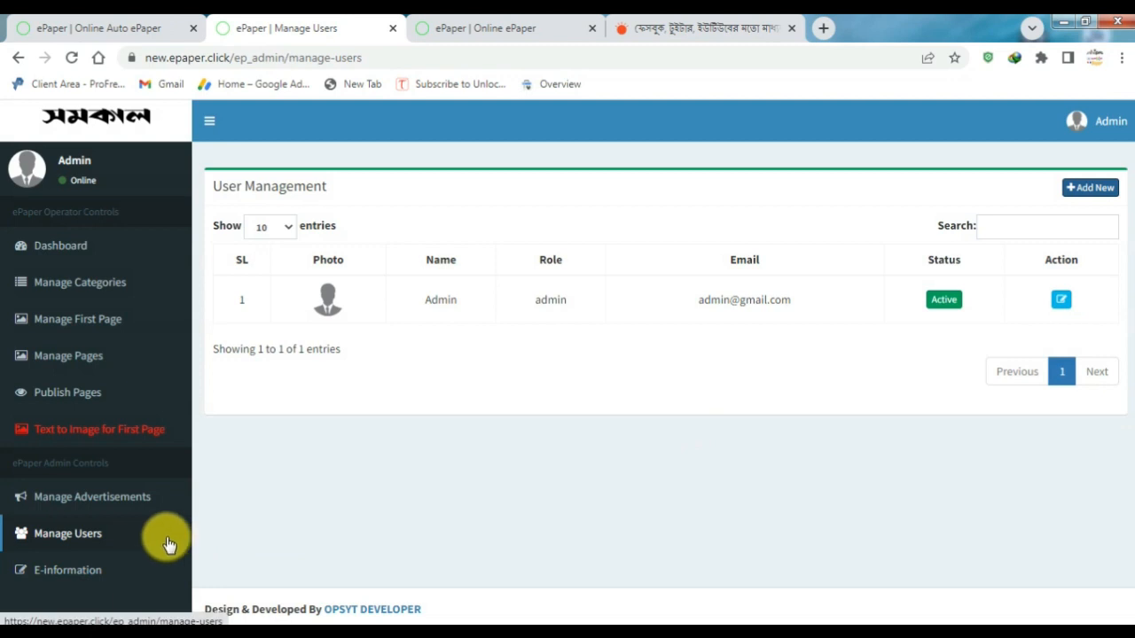
Open the Epaper Header Top ad for editing on the Manage Advertisements page
click(133, 506)
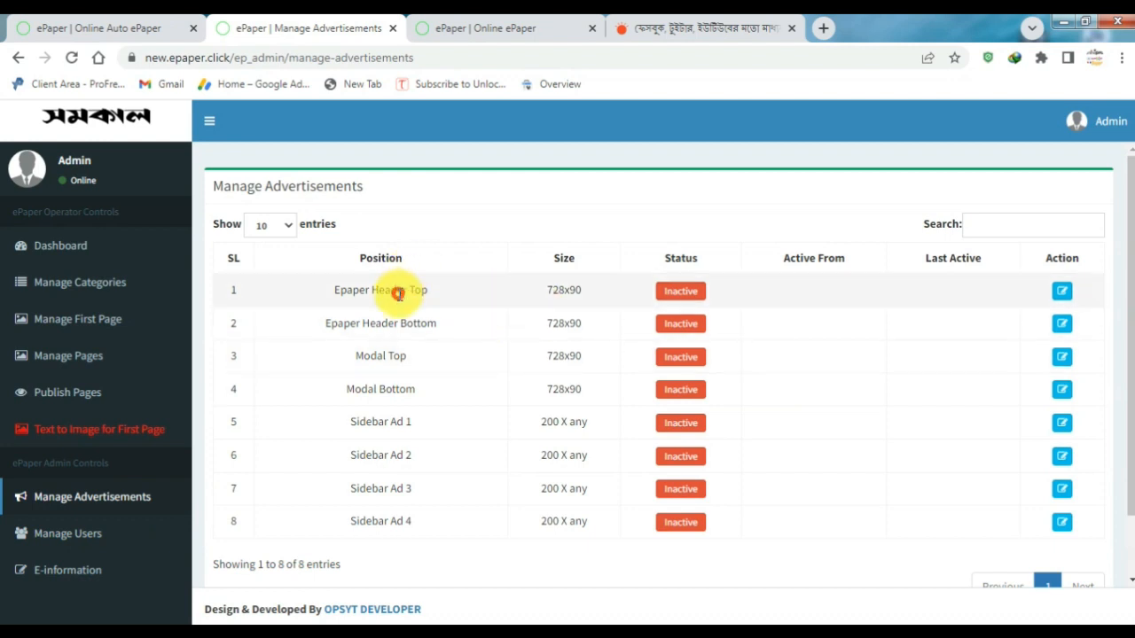
triple_click(398, 293)
click(863, 304)
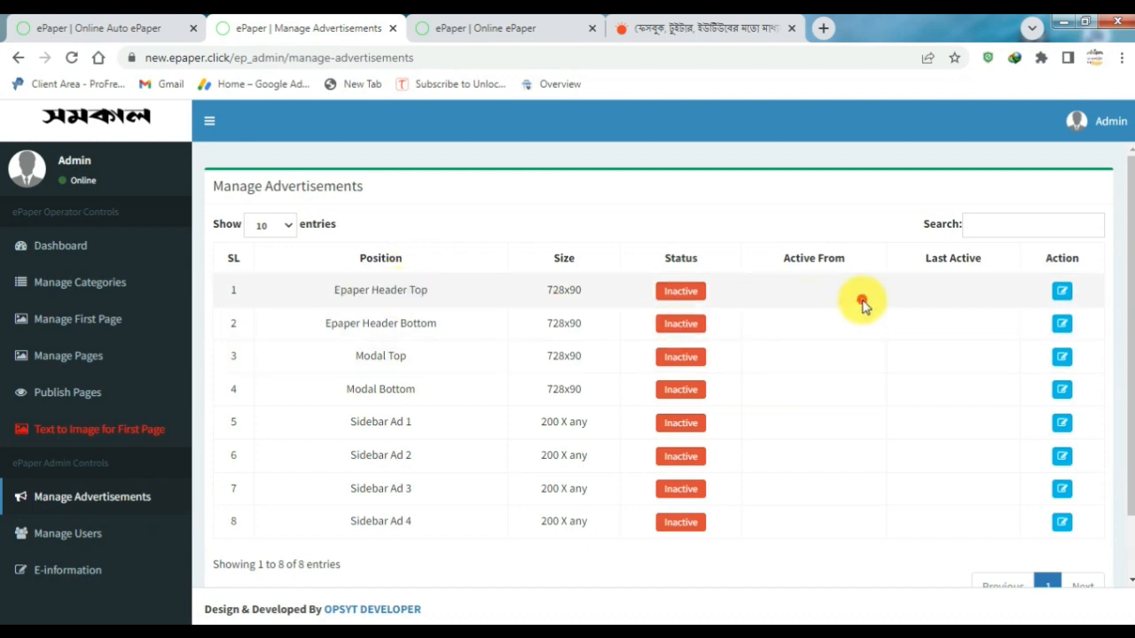
click(1062, 292)
Examine the empty Advertisement Code field of the Epaper Header Top ad and set its Advertisement Status to Publish
click(641, 230)
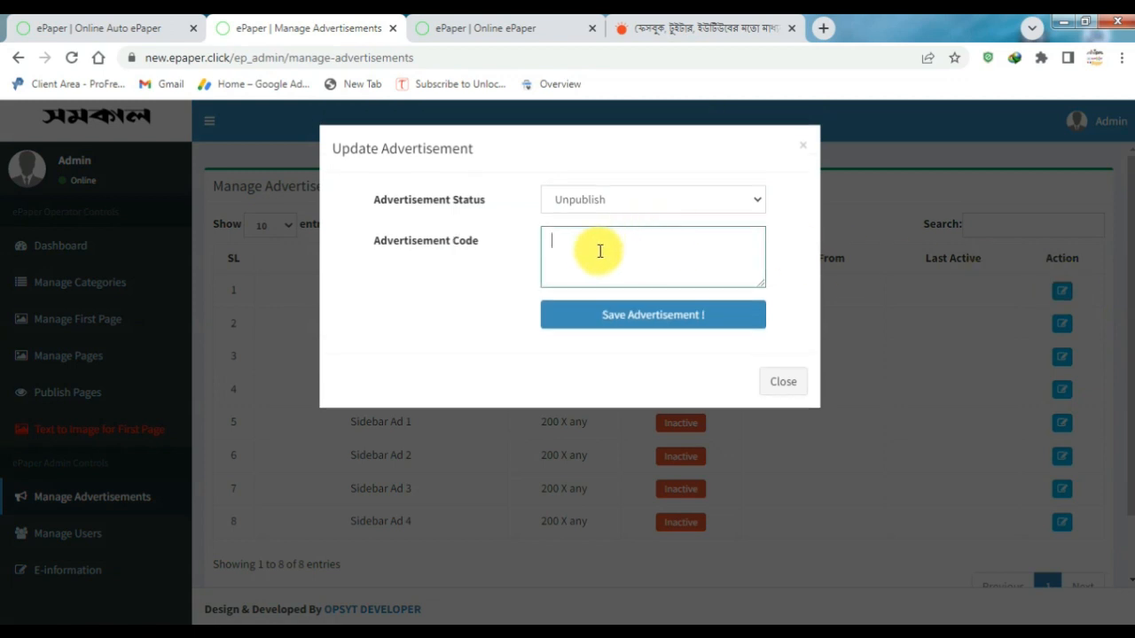
click(479, 274)
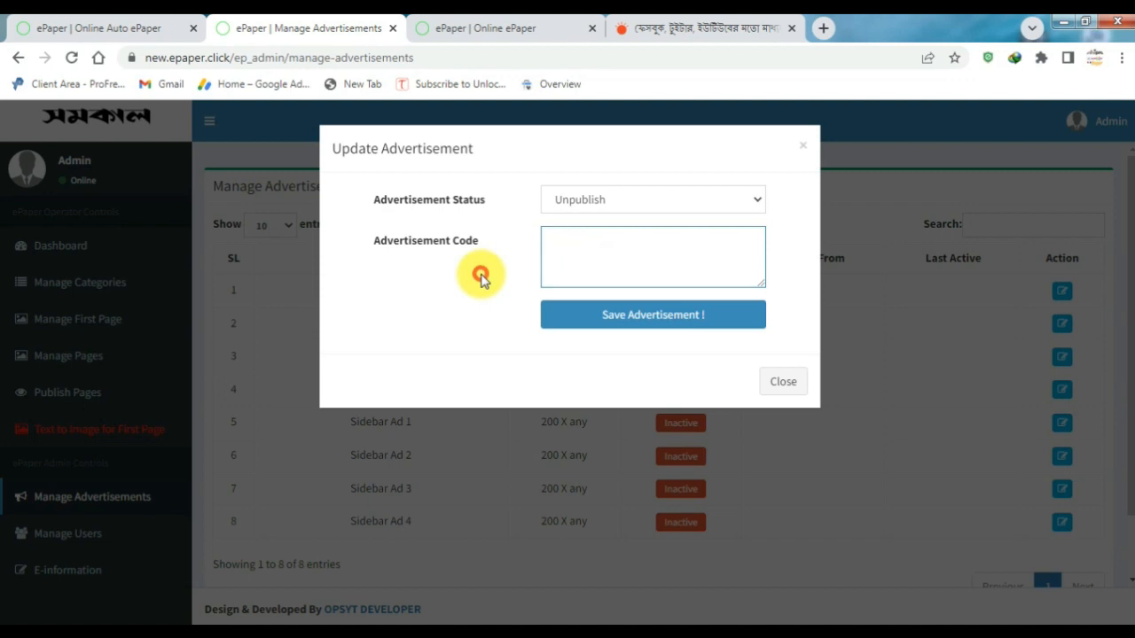
click(651, 256)
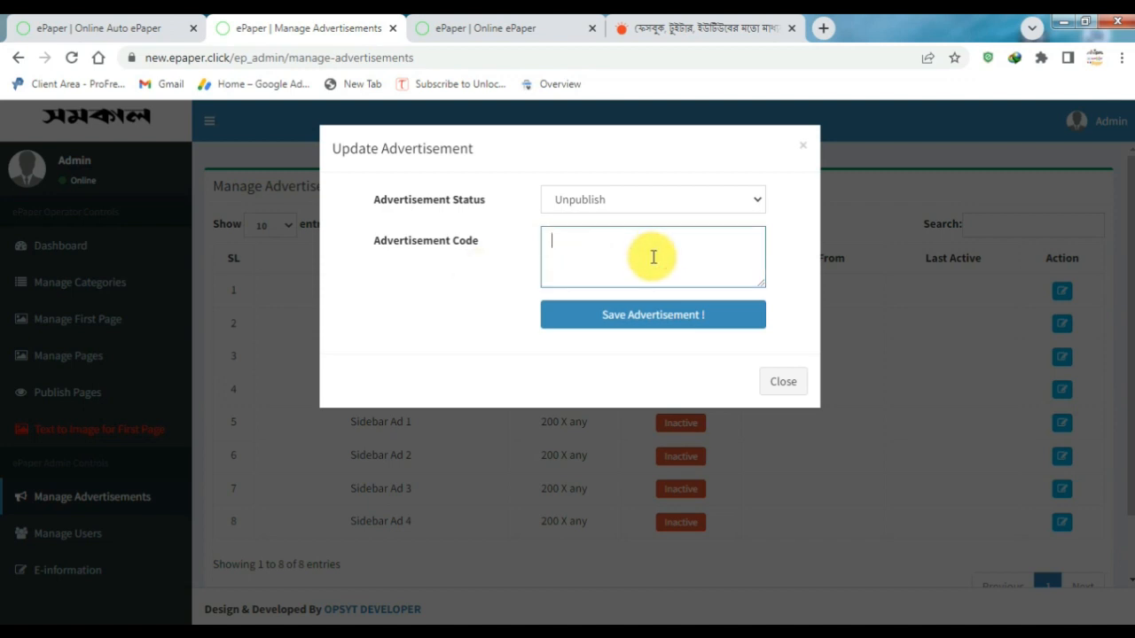
click(521, 262)
click(603, 261)
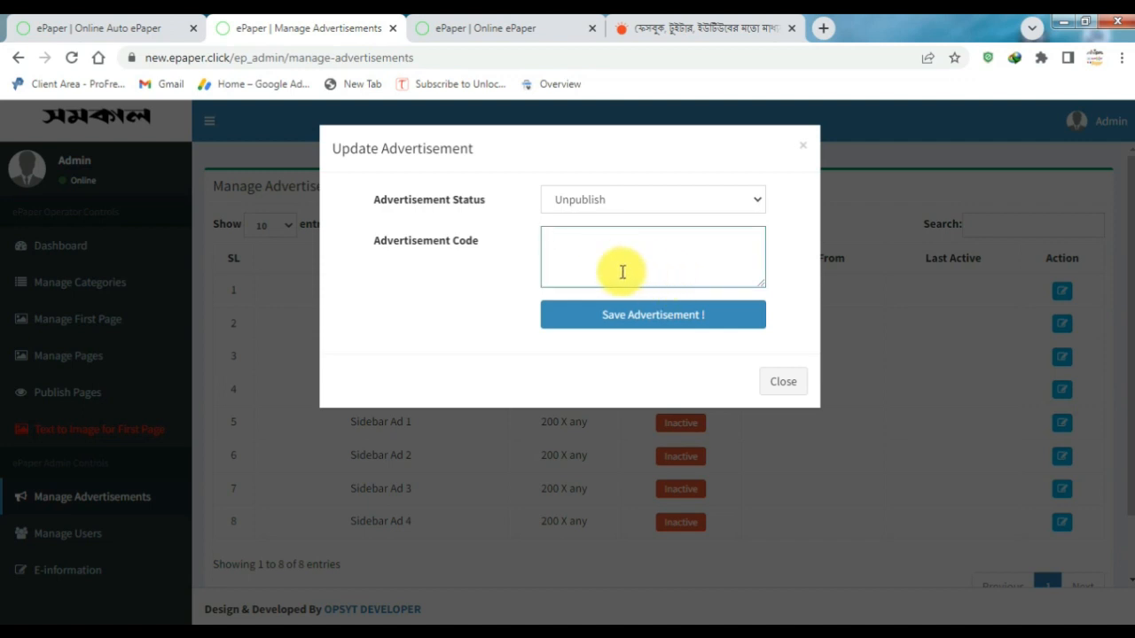
click(506, 264)
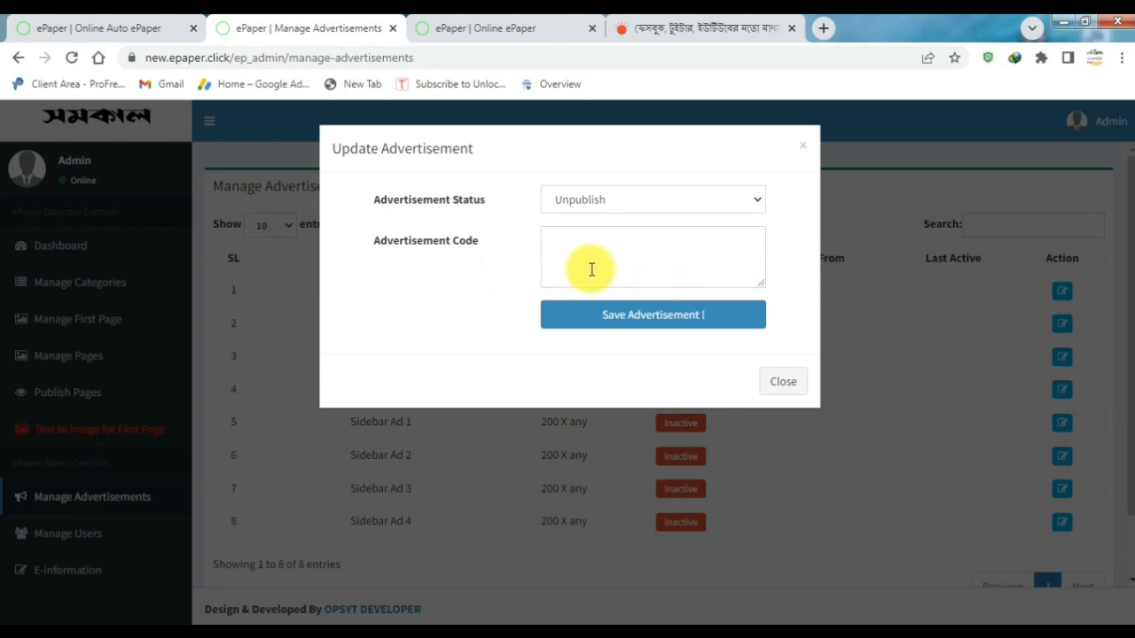
click(590, 267)
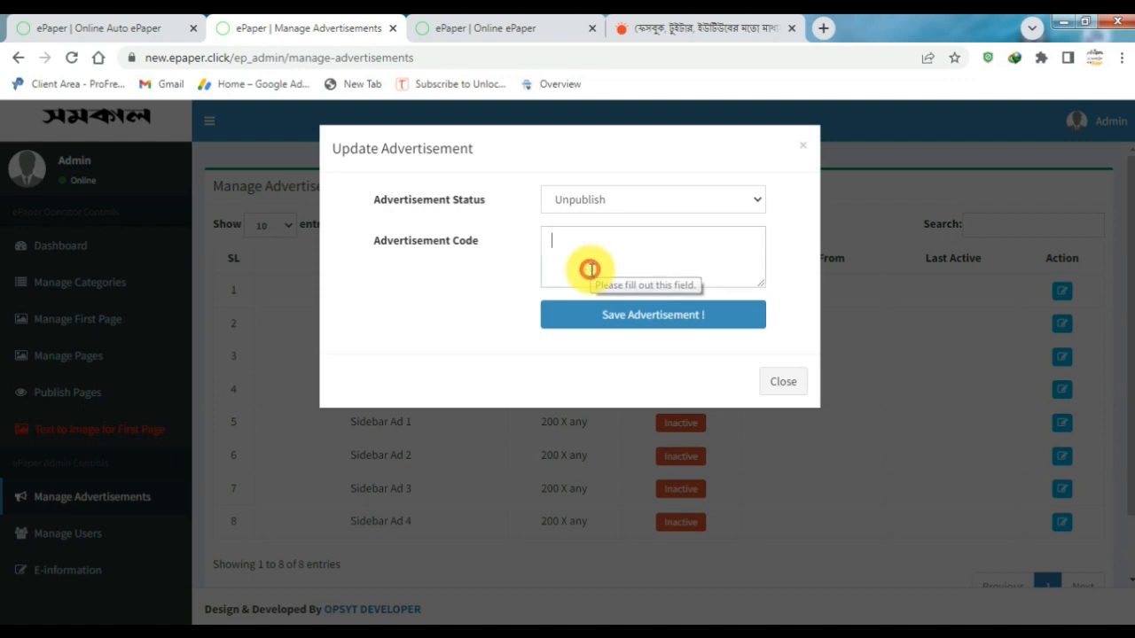
click(614, 212)
click(608, 221)
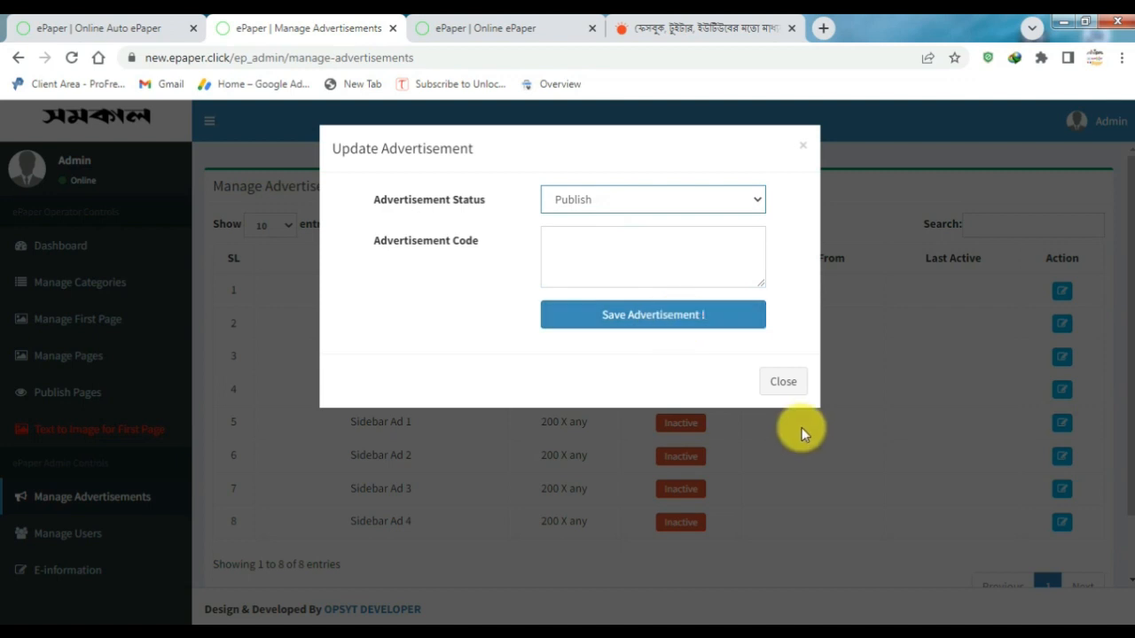
Close the Update Advertisement form without saving and review the Epaper Header Top row in the advertisement list
click(793, 383)
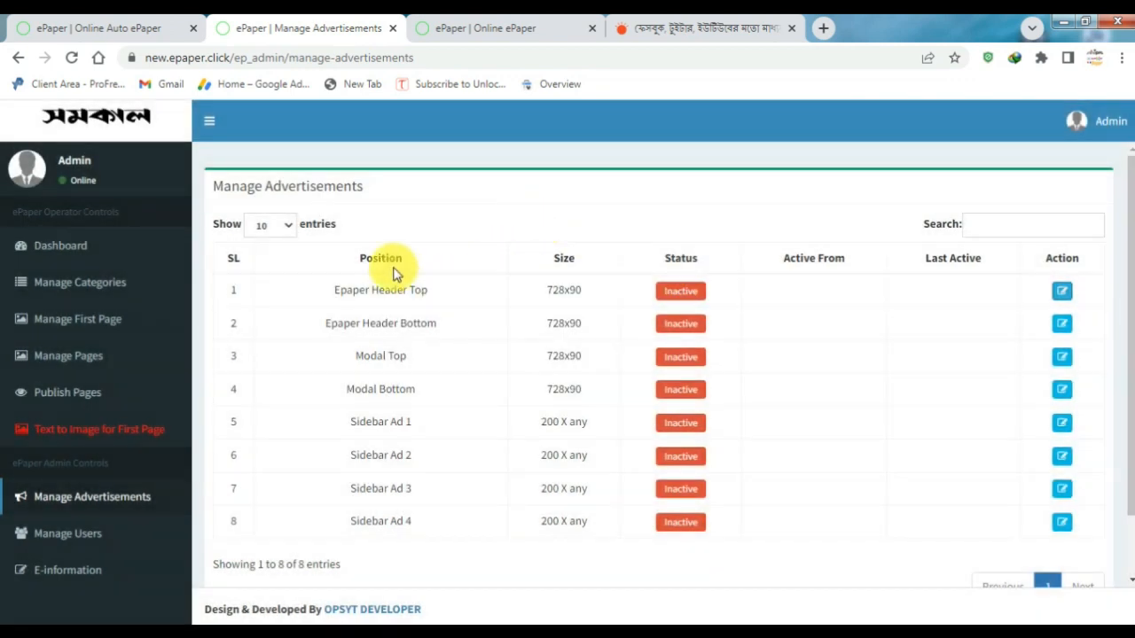
triple_click(378, 306)
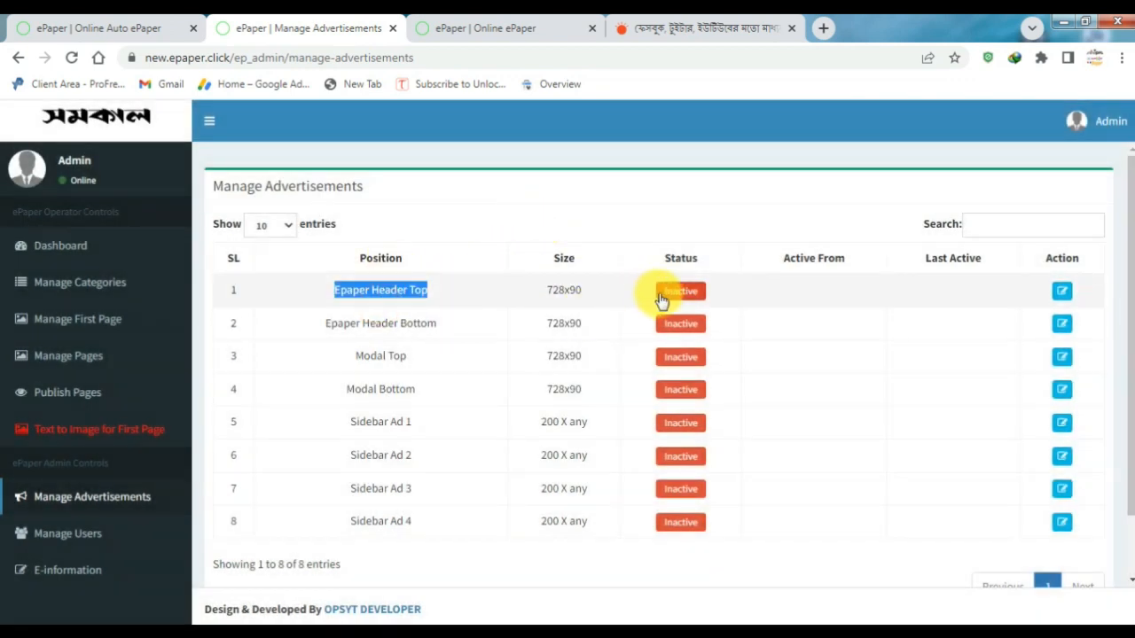
click(600, 296)
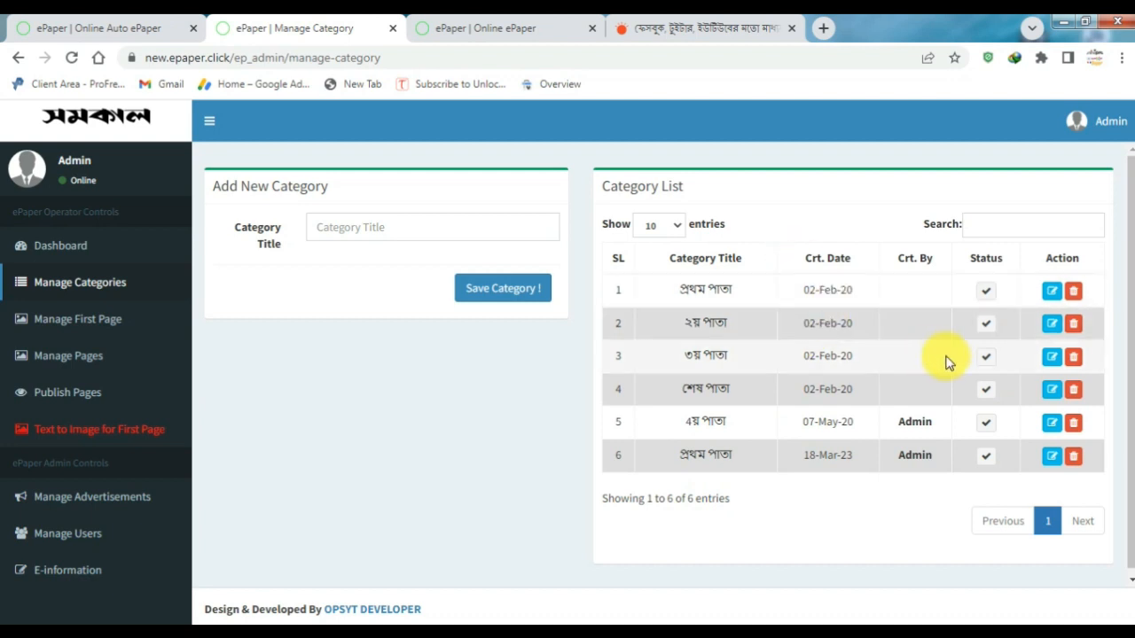
Add a new category titled ২য় পাতা on the Manage Categories page, copying the title from the second Category List entry
click(538, 227)
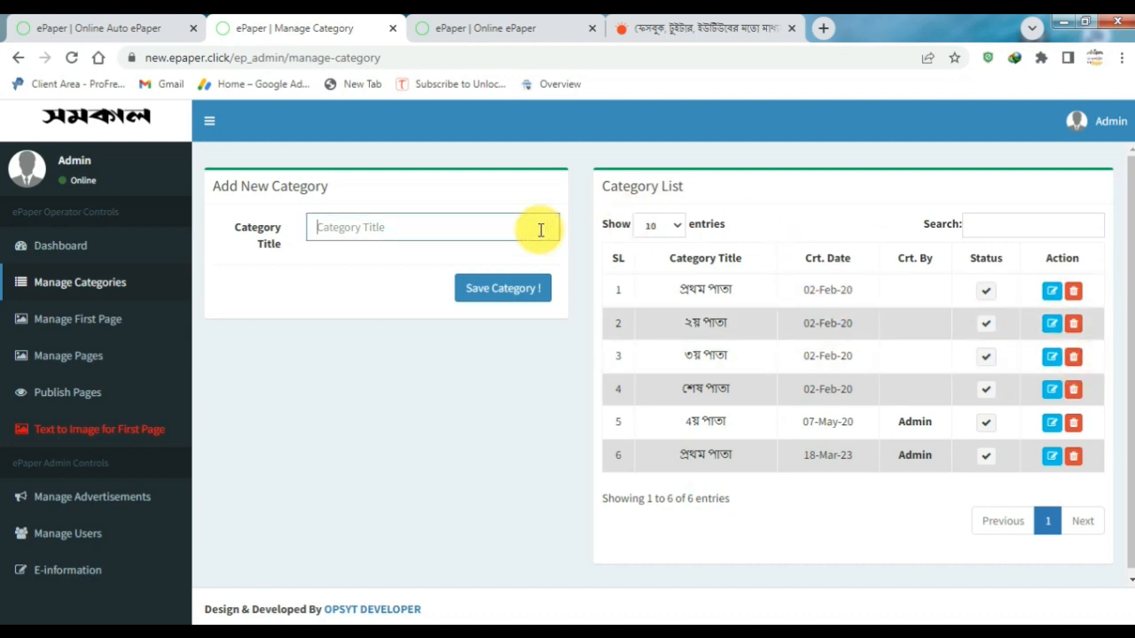
click(398, 233)
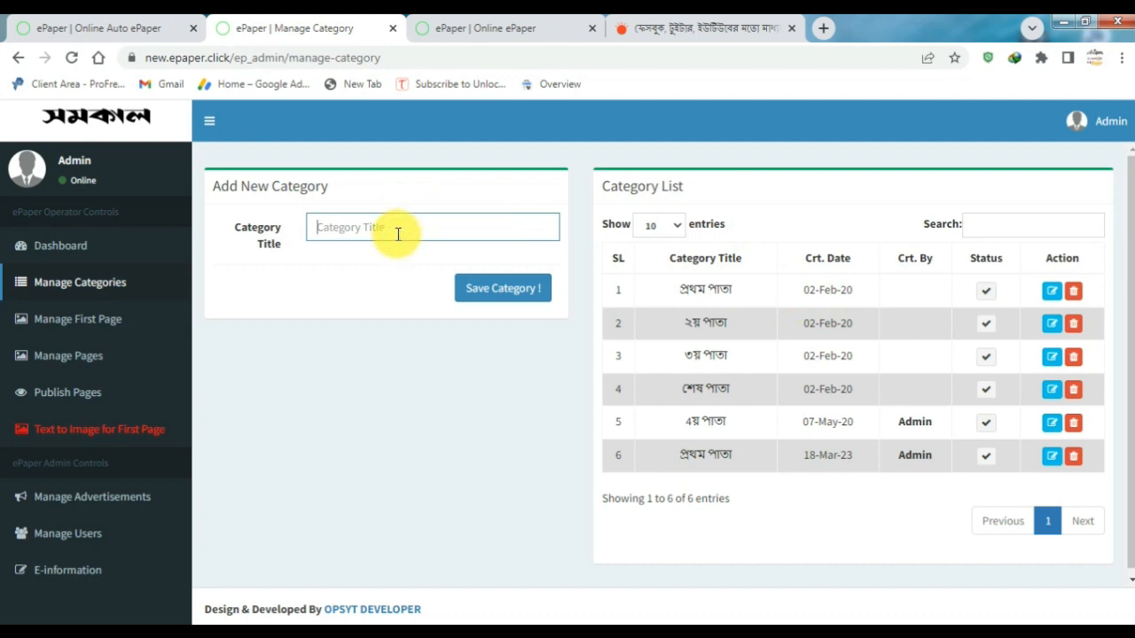
click(404, 258)
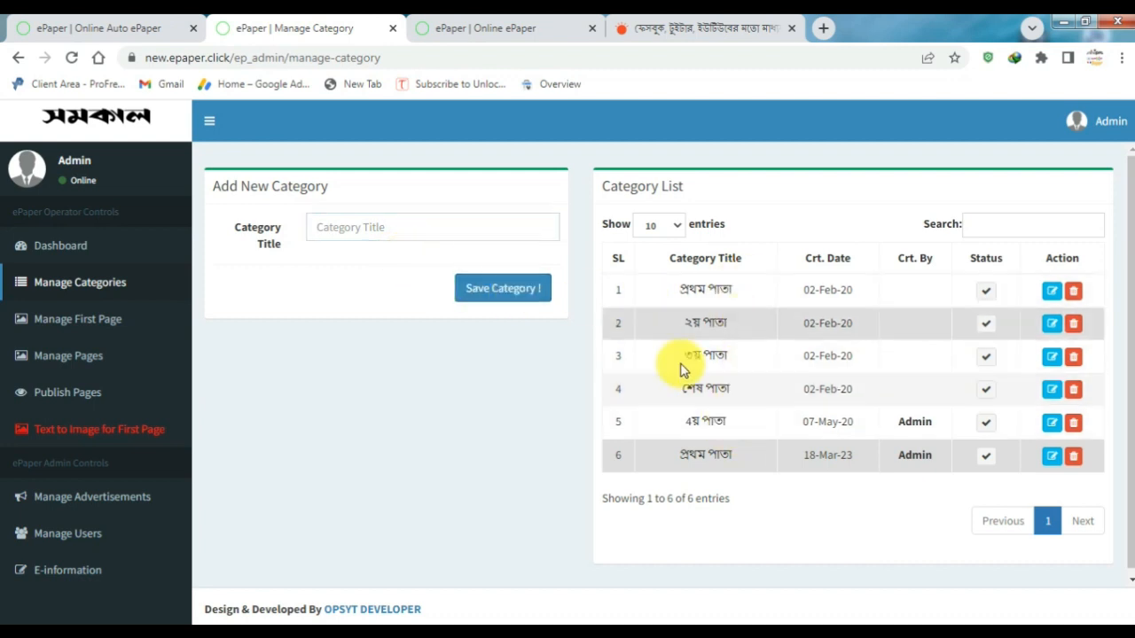
click(534, 234)
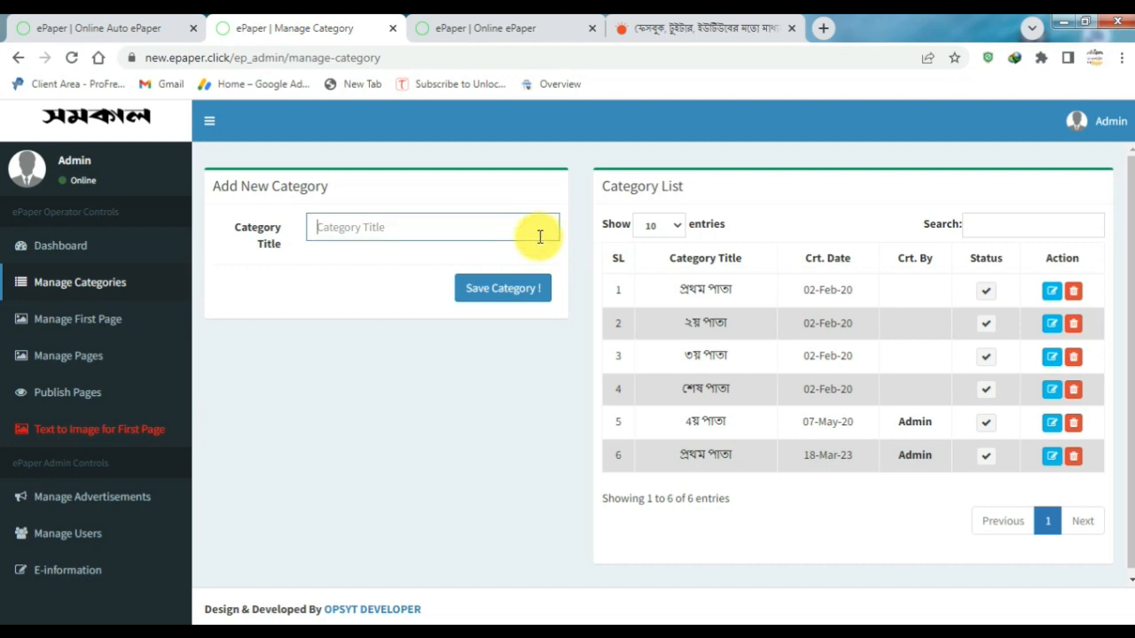
triple_click(700, 325)
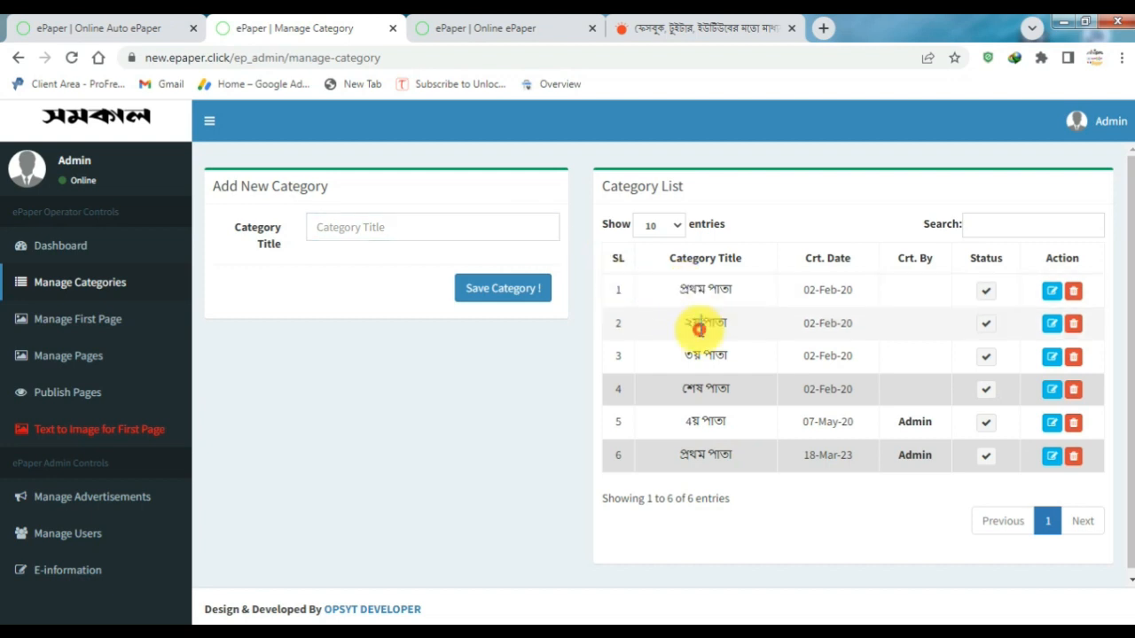
right_click(698, 329)
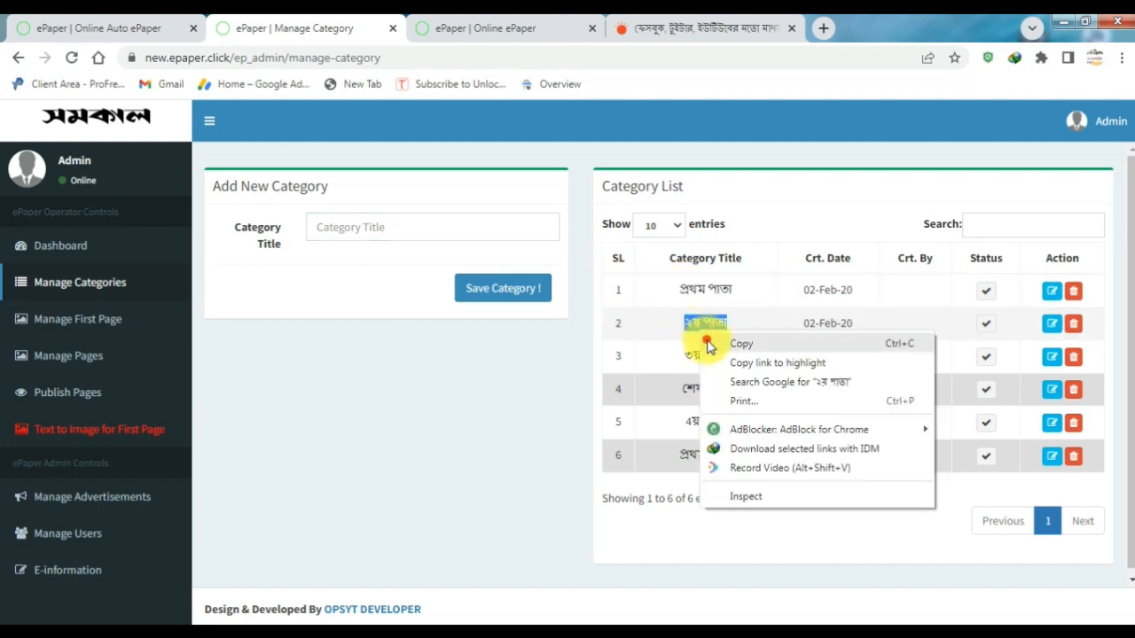
click(711, 341)
click(381, 228)
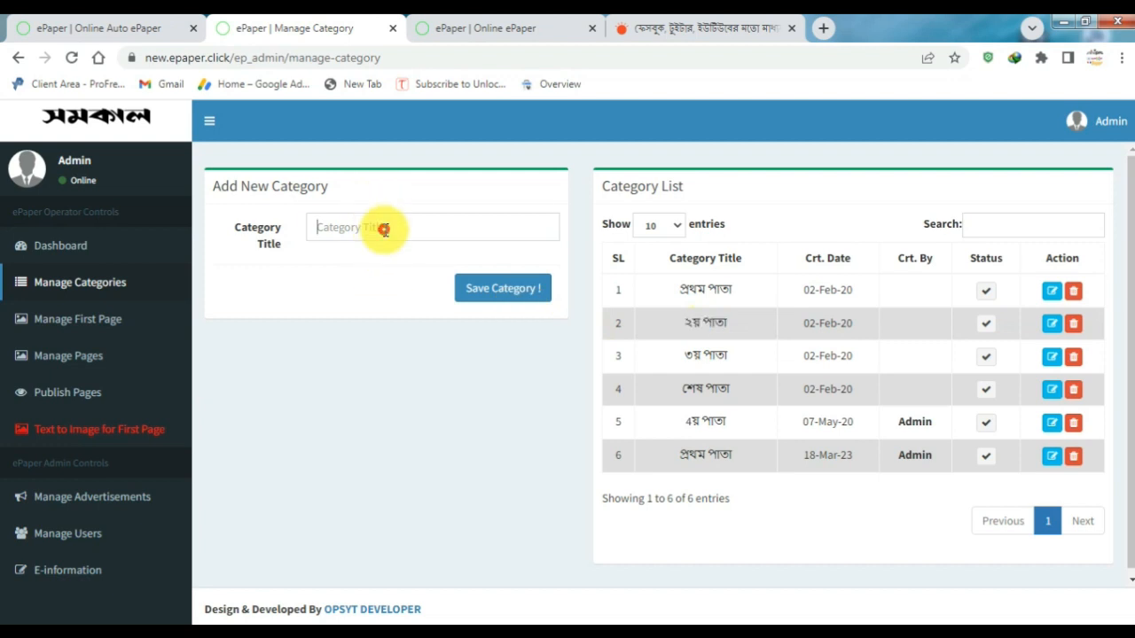
right_click(386, 232)
click(433, 329)
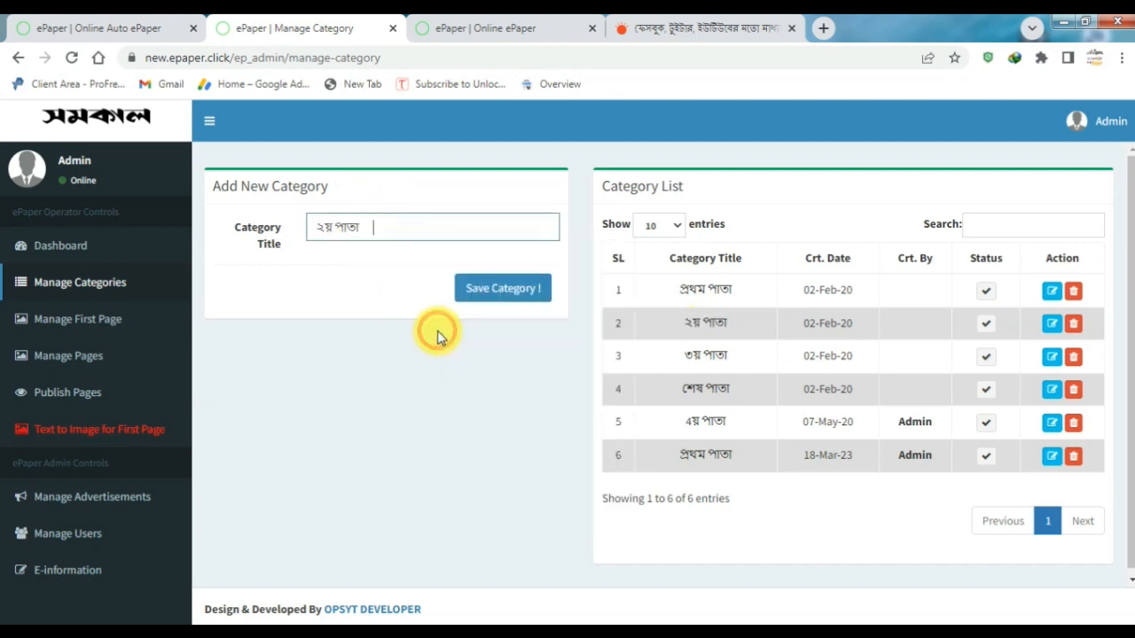
click(499, 296)
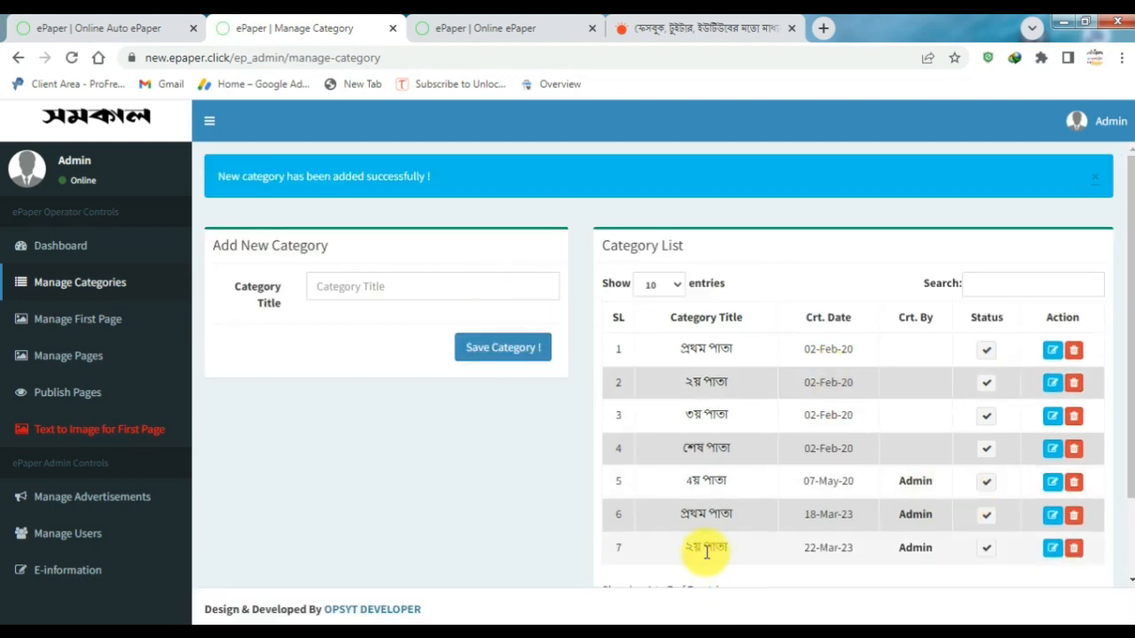
drag(818, 551, 834, 553)
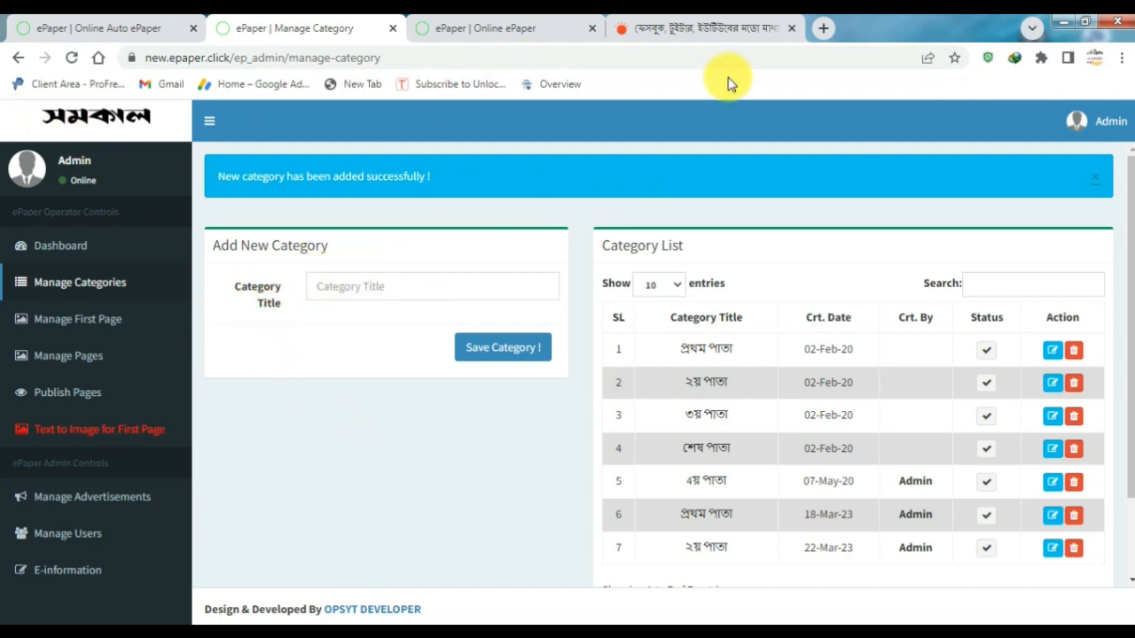
Open the profile page of the signed-in Admin account
click(1078, 121)
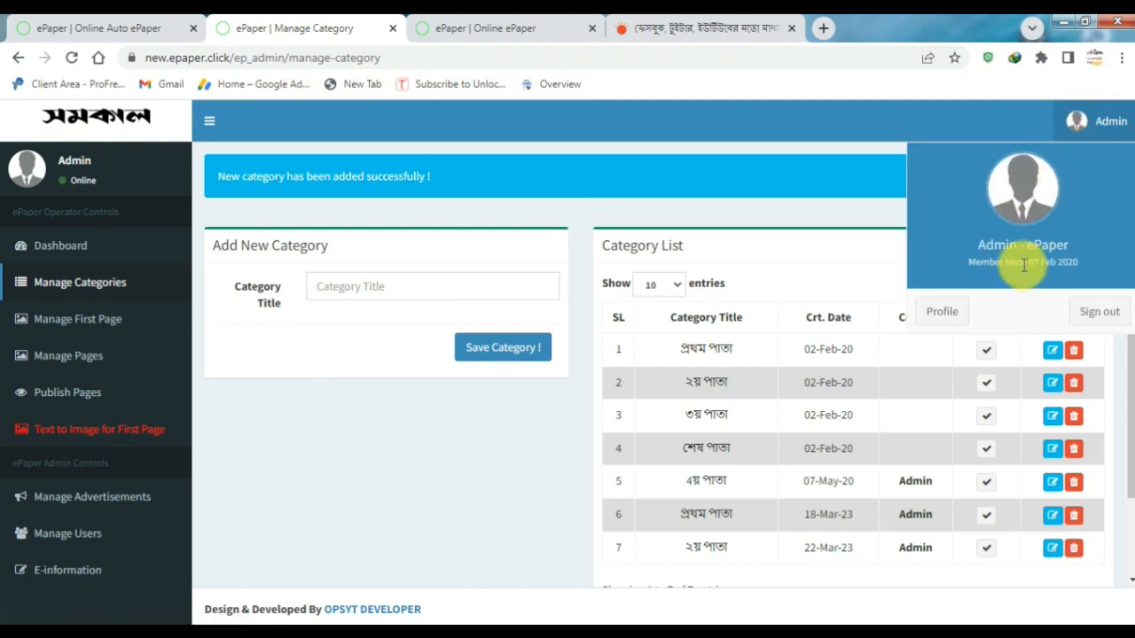
triple_click(989, 259)
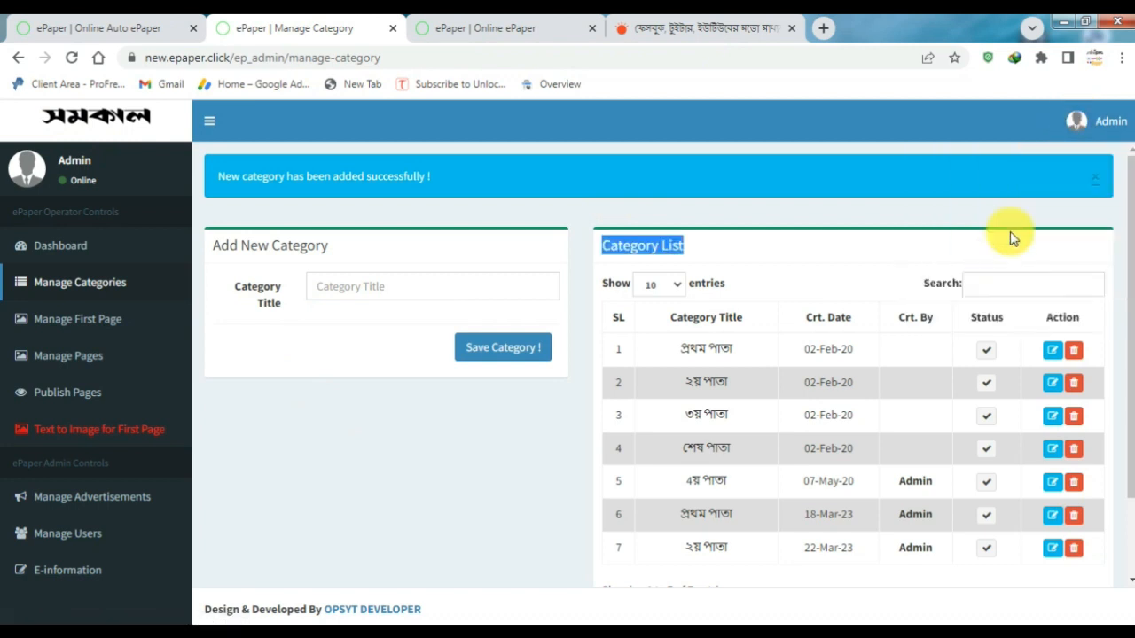
click(1077, 124)
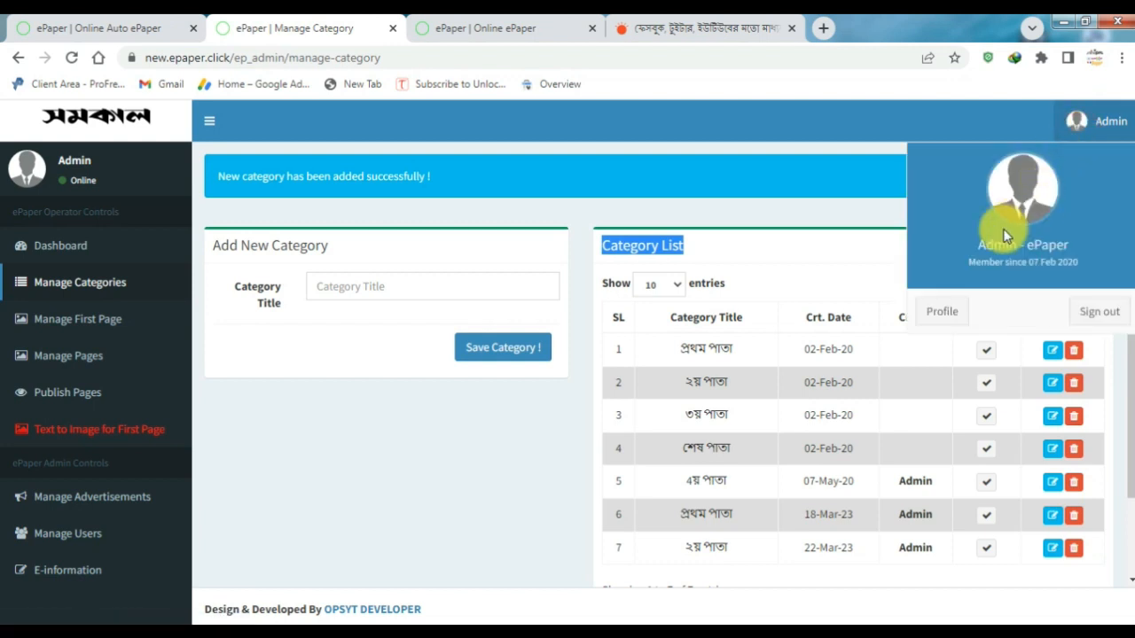
click(948, 317)
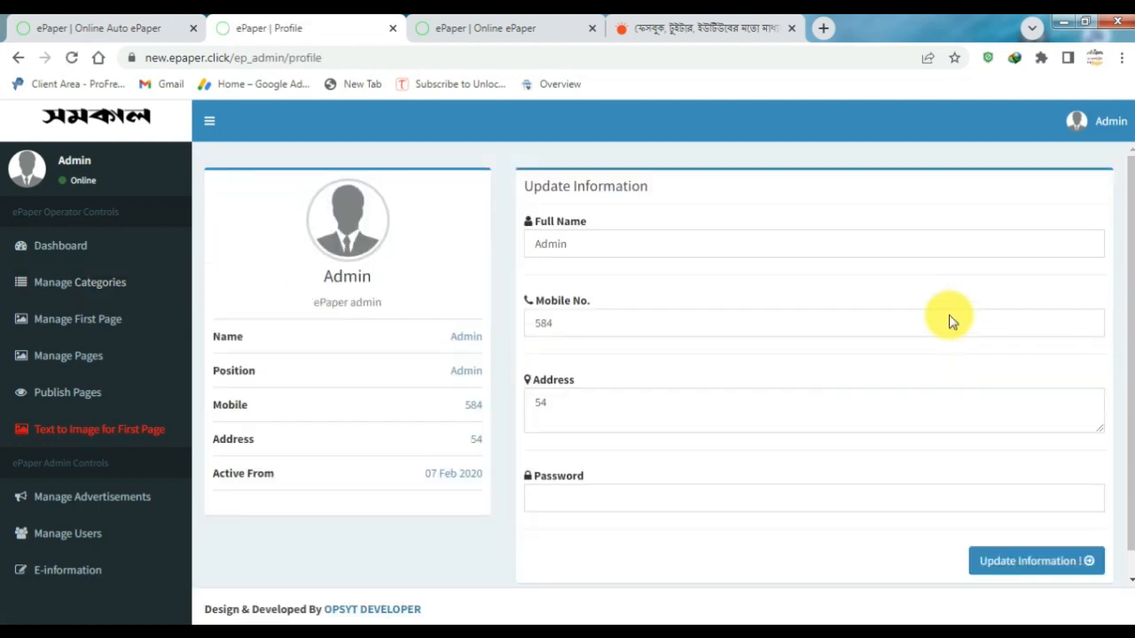
Review the full name, mobile number, address and password fields of the profile form, and dismiss the Windows color scheme prompt
double_click(592, 245)
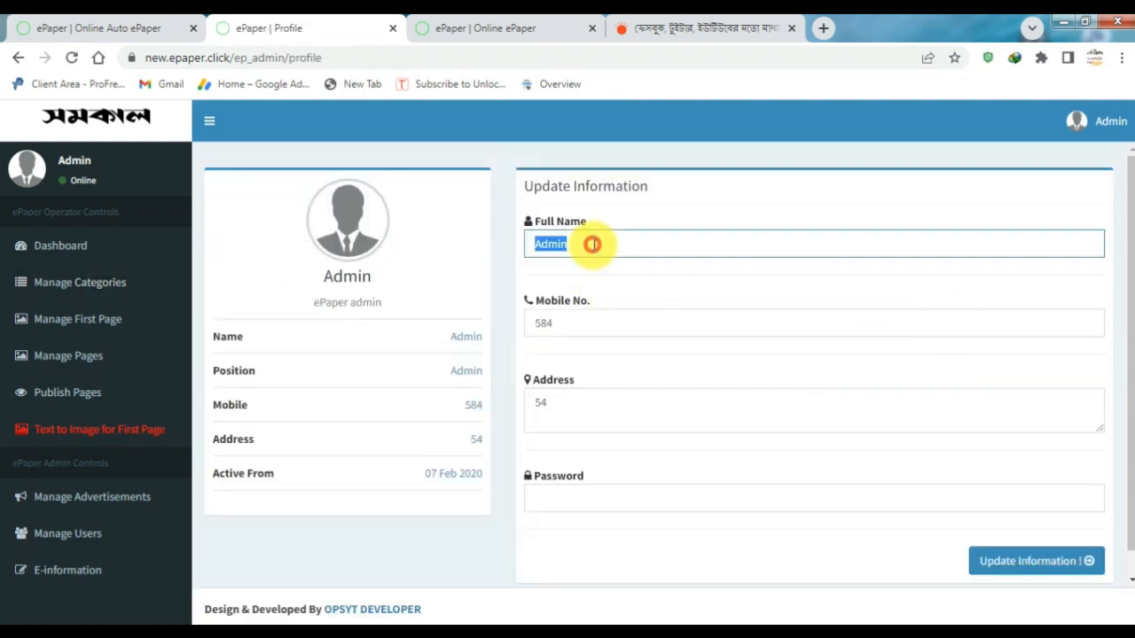
double_click(603, 323)
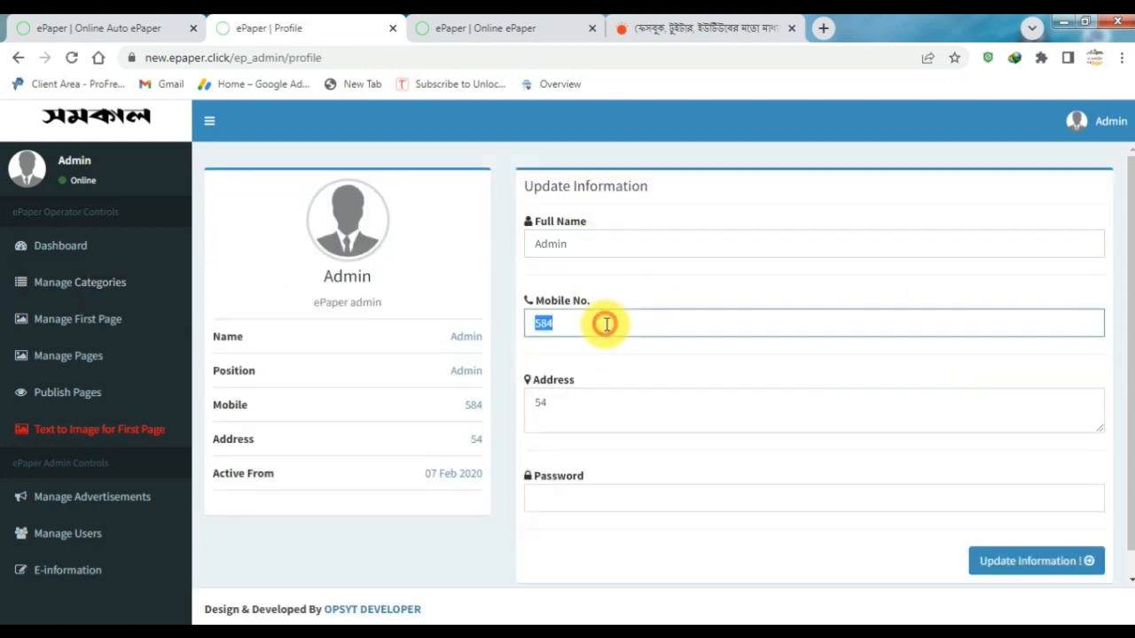
double_click(588, 396)
click(619, 483)
click(621, 494)
click(586, 528)
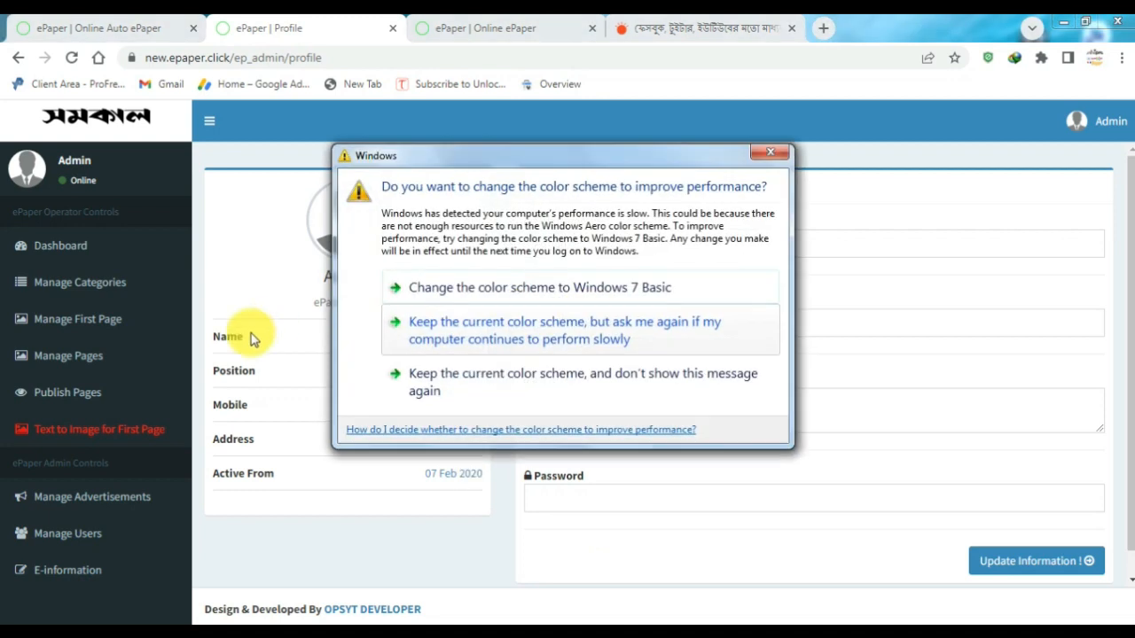
click(776, 159)
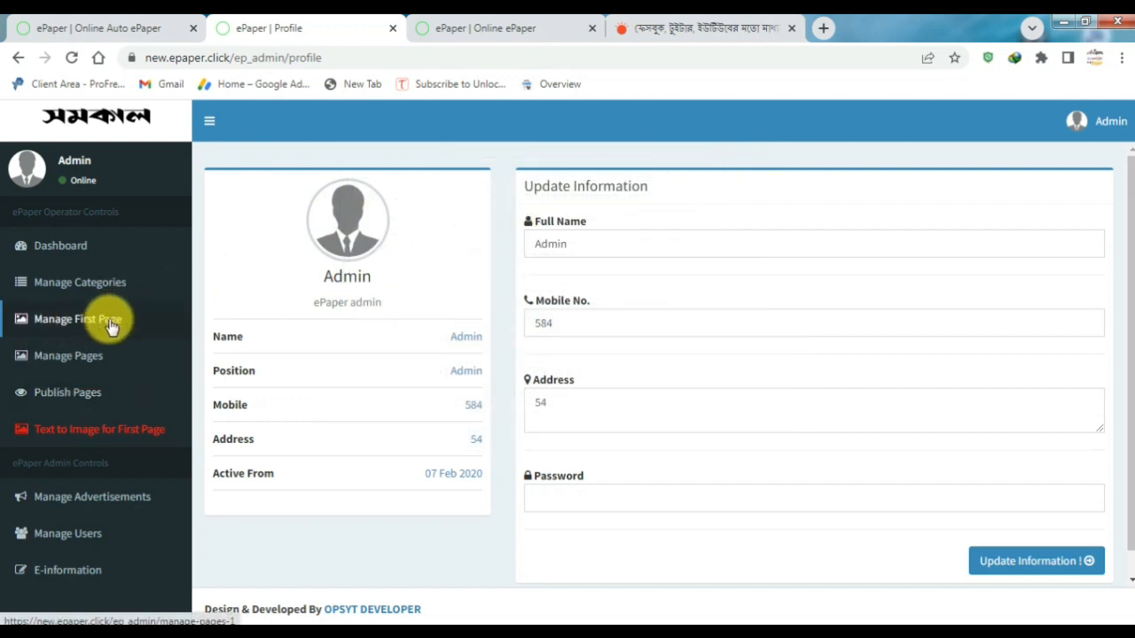
Compare the front page image layout on new.epaper.click with the newspaper page on demo.epaper.click
click(115, 27)
drag(1117, 452, 1119, 223)
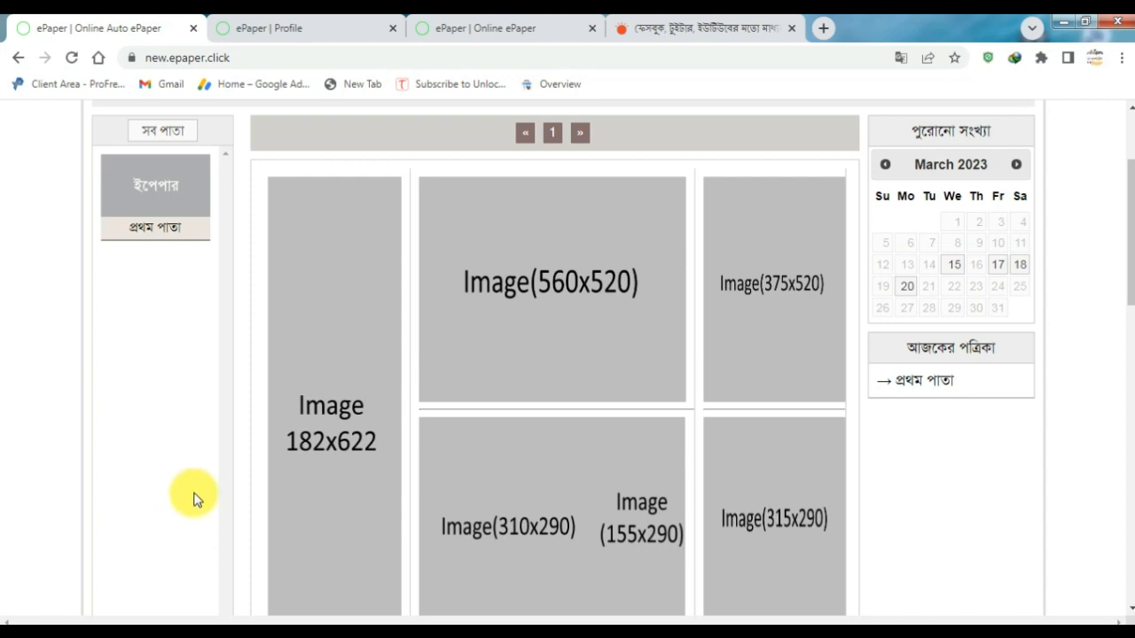
click(480, 34)
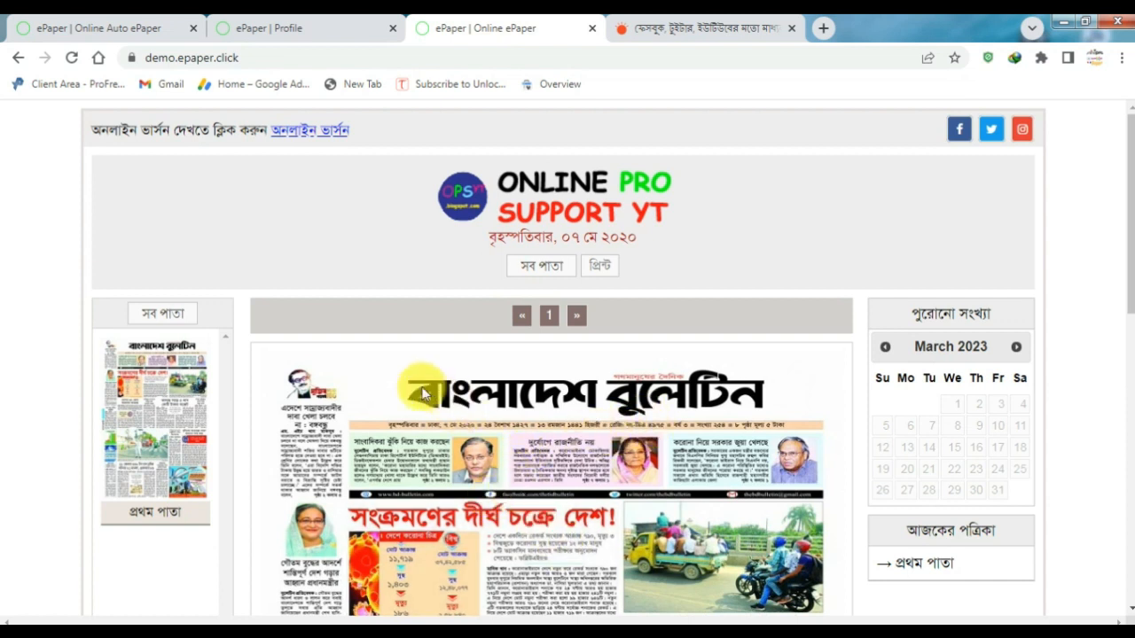
drag(1128, 116, 1117, 241)
click(240, 21)
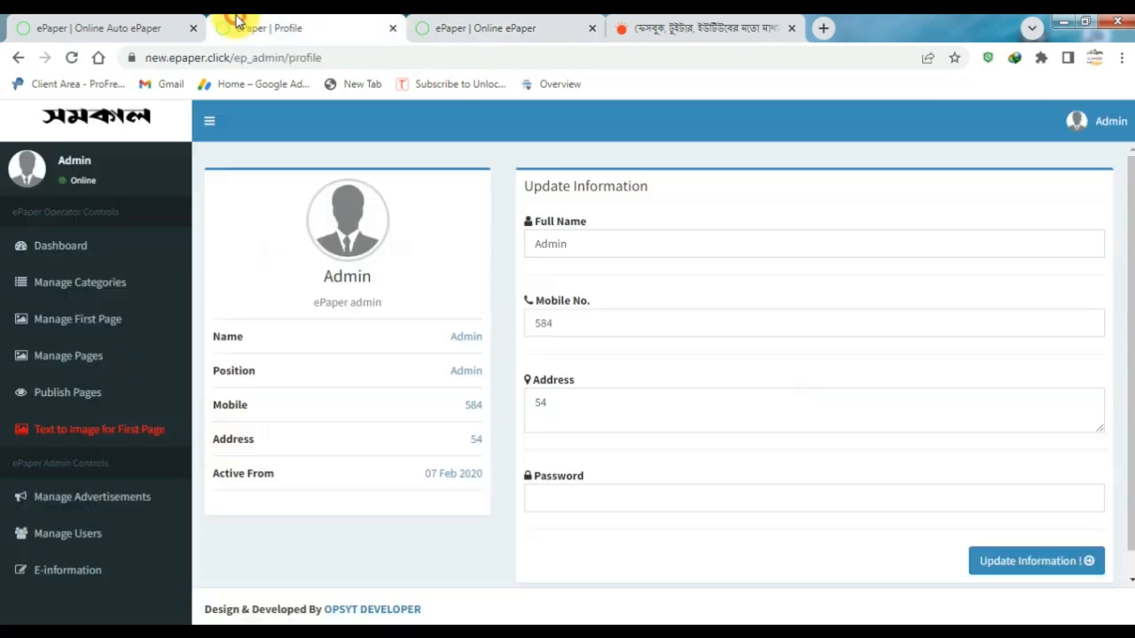
click(127, 21)
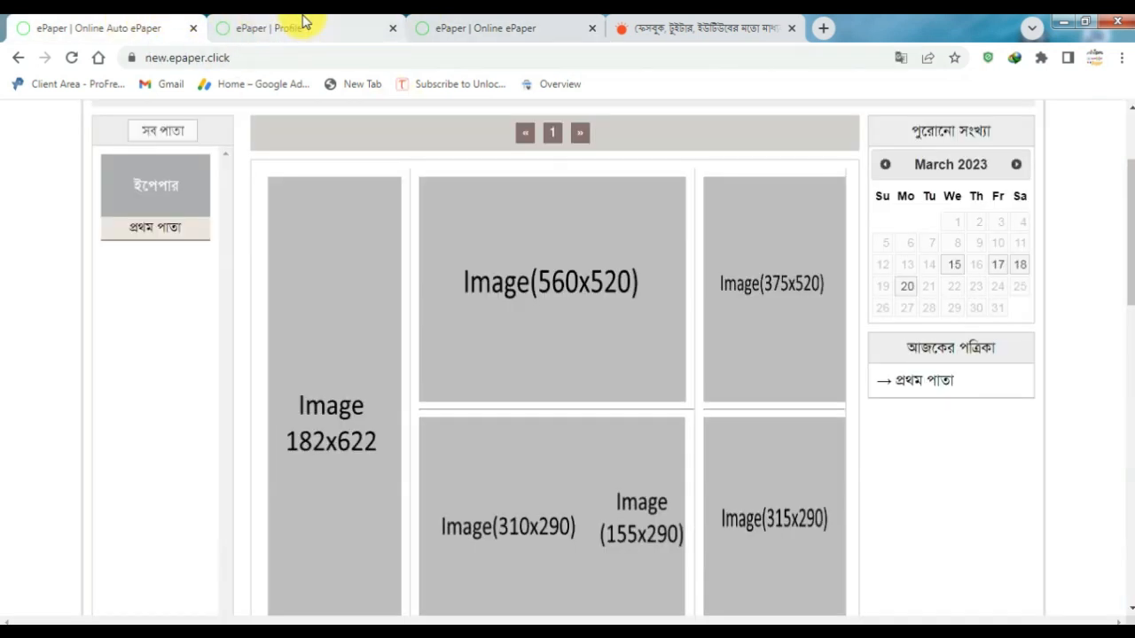
click(302, 20)
click(113, 22)
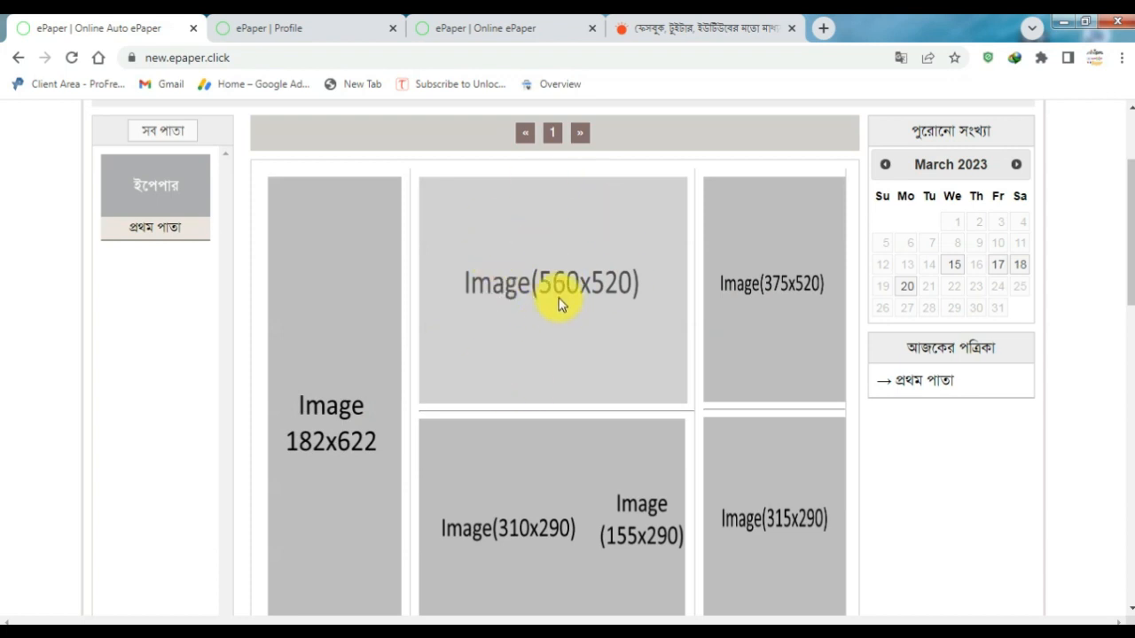
On demo.epaper.click, view the lead news article's enlarged clipping with its share options, and close it
click(635, 29)
click(544, 21)
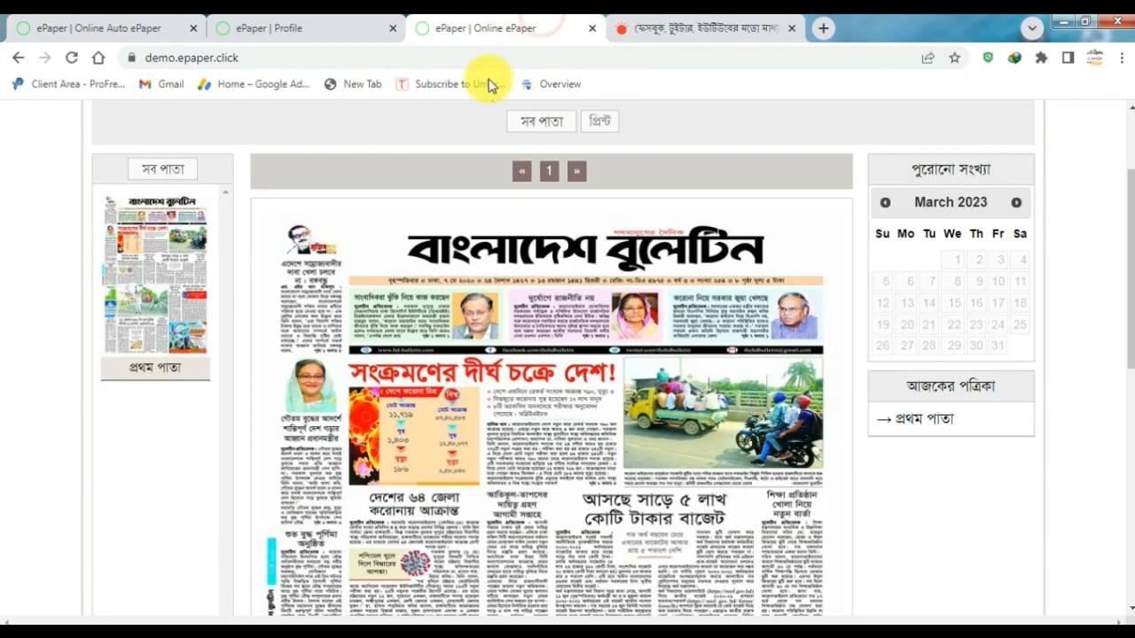
click(471, 424)
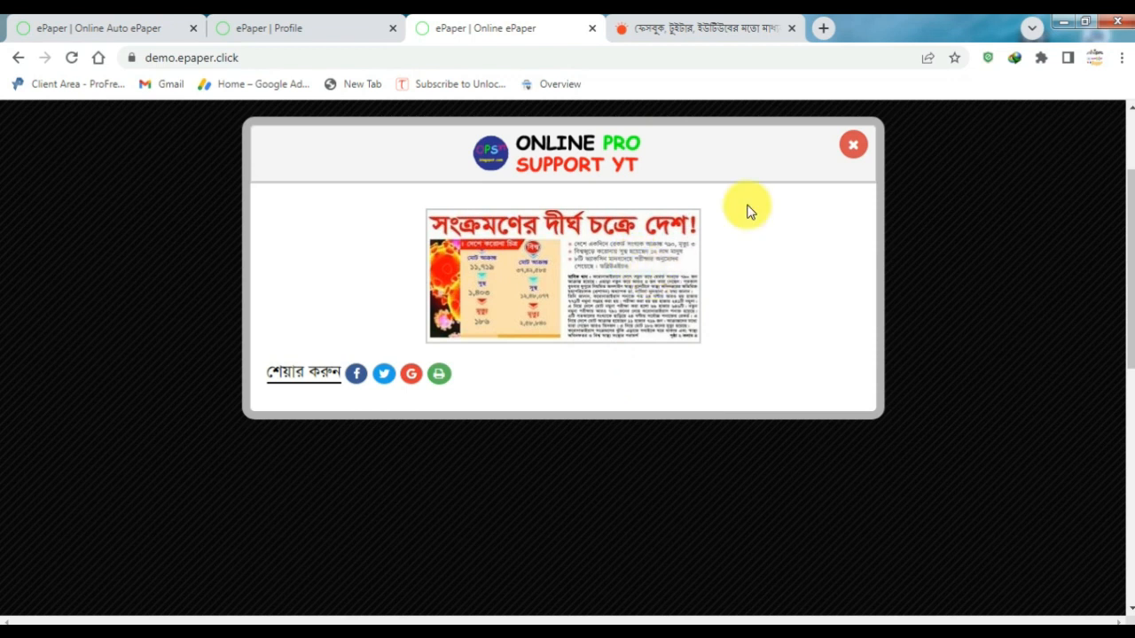
click(857, 144)
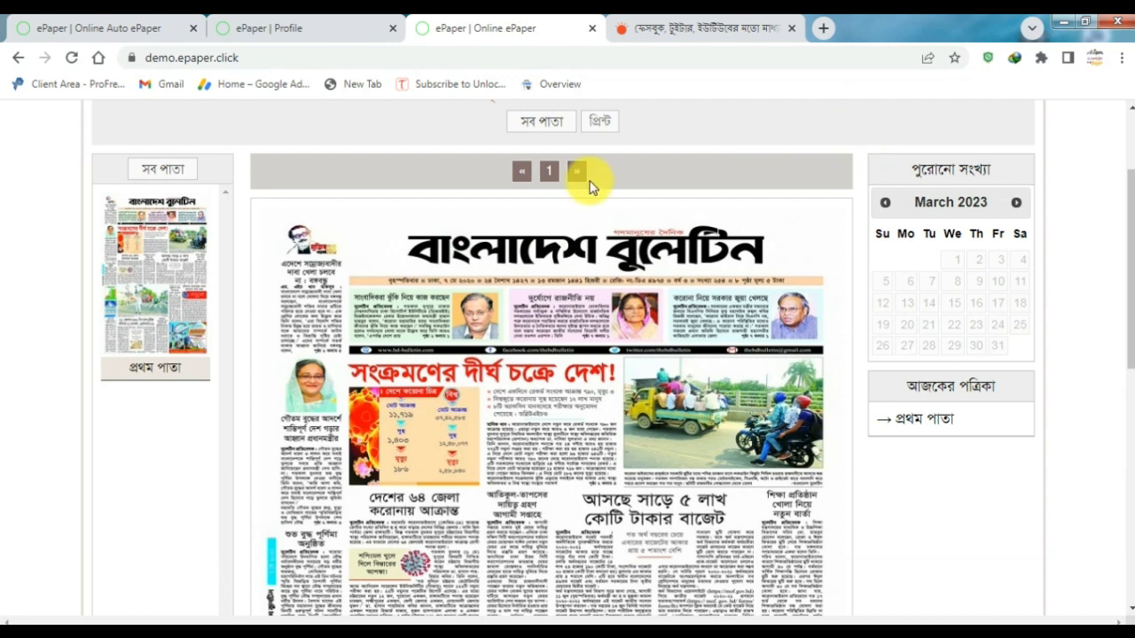
Return to the new.epaper.click admin panel, open first page management and load the page list for 22-03-2023
click(337, 24)
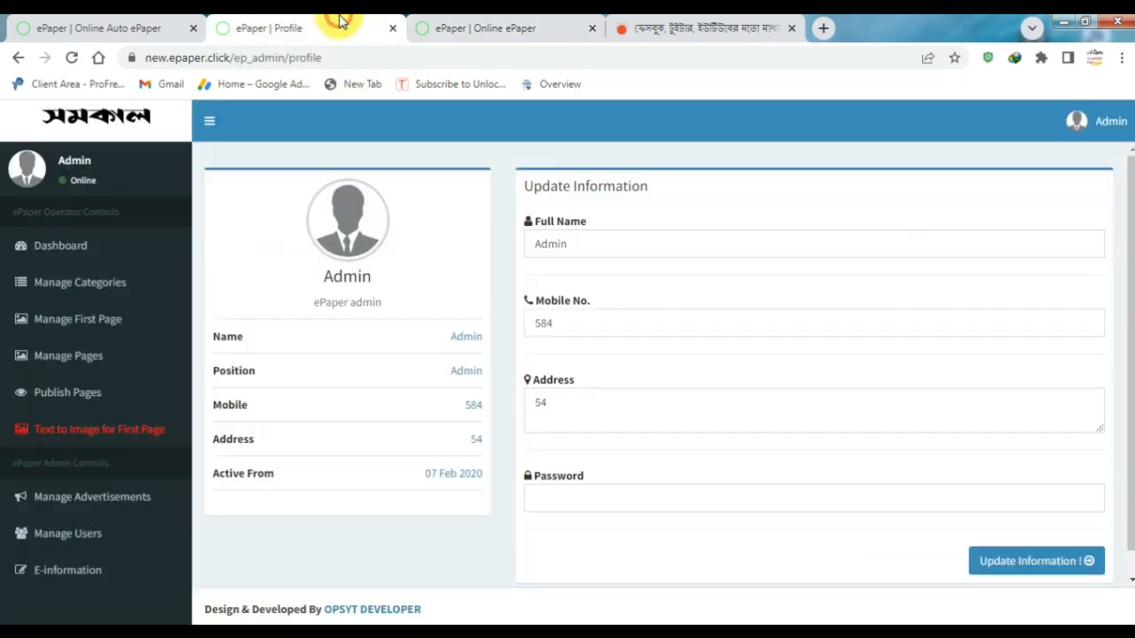
click(97, 330)
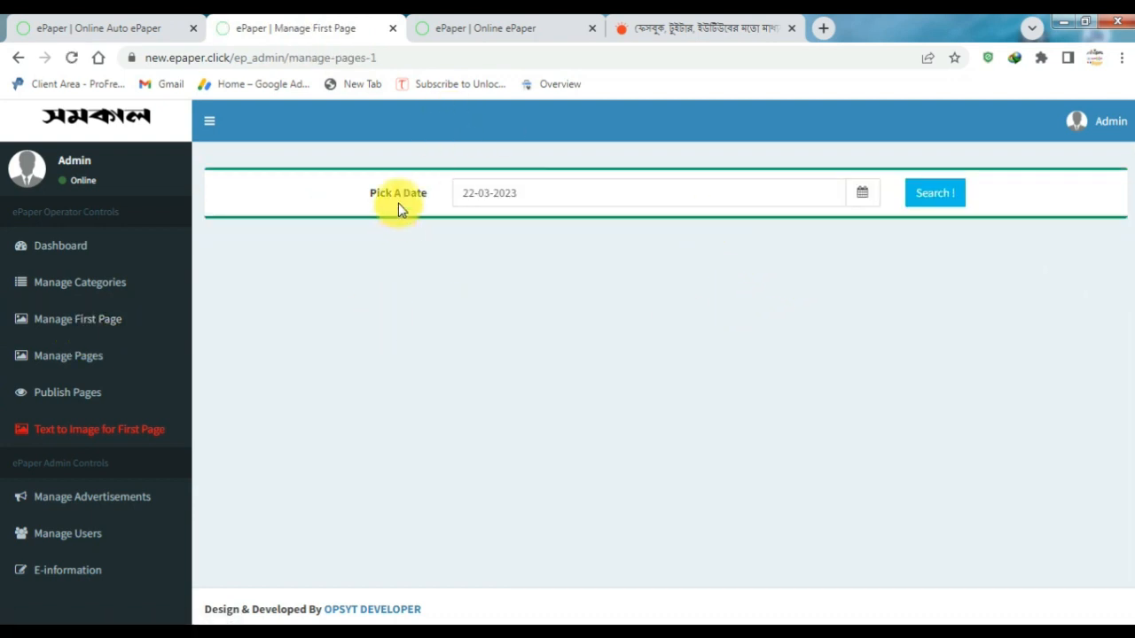
click(534, 189)
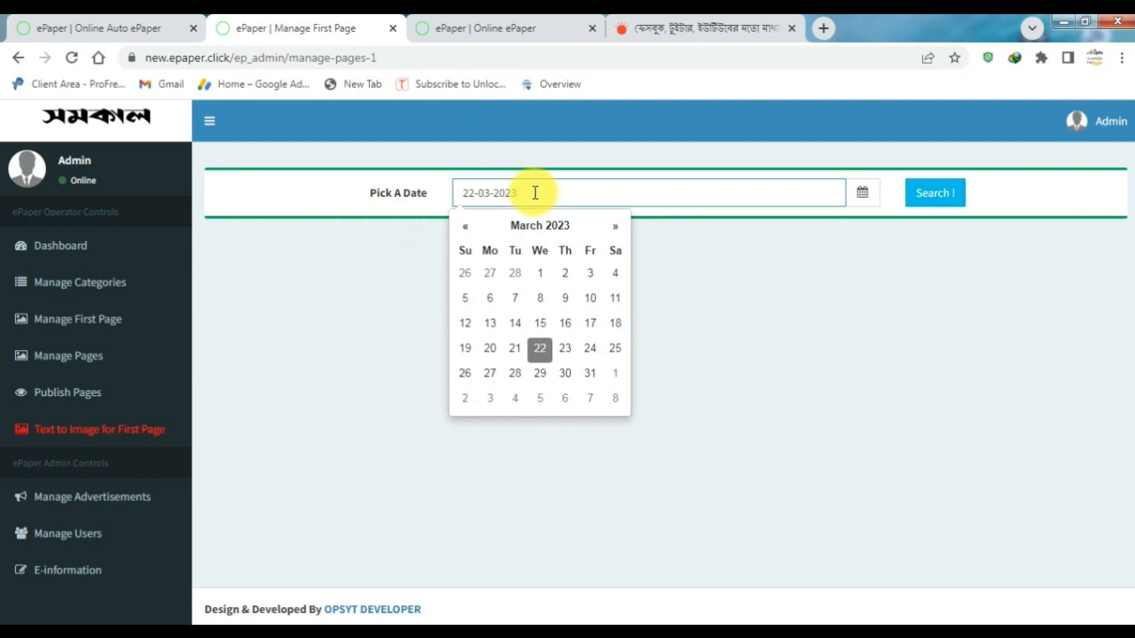
click(778, 296)
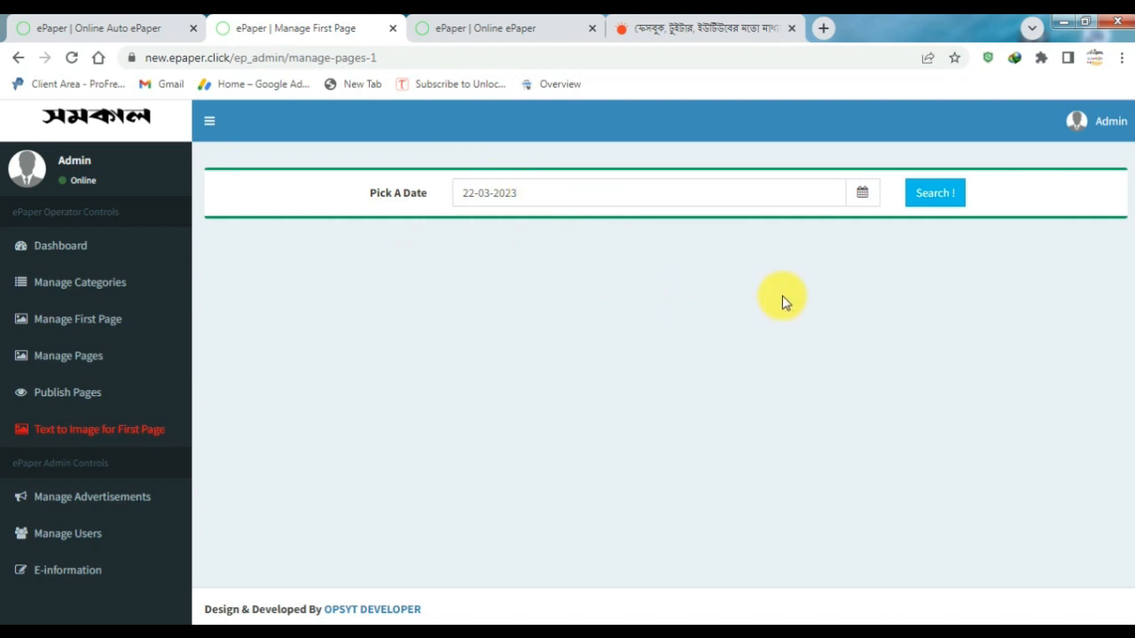
click(600, 192)
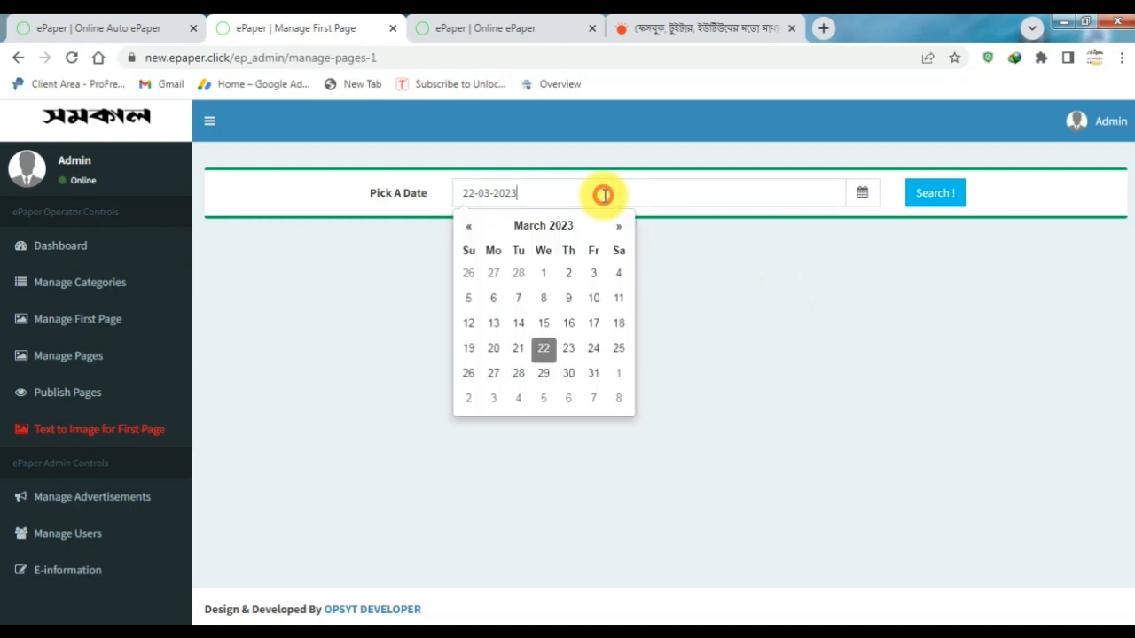
click(542, 350)
click(753, 187)
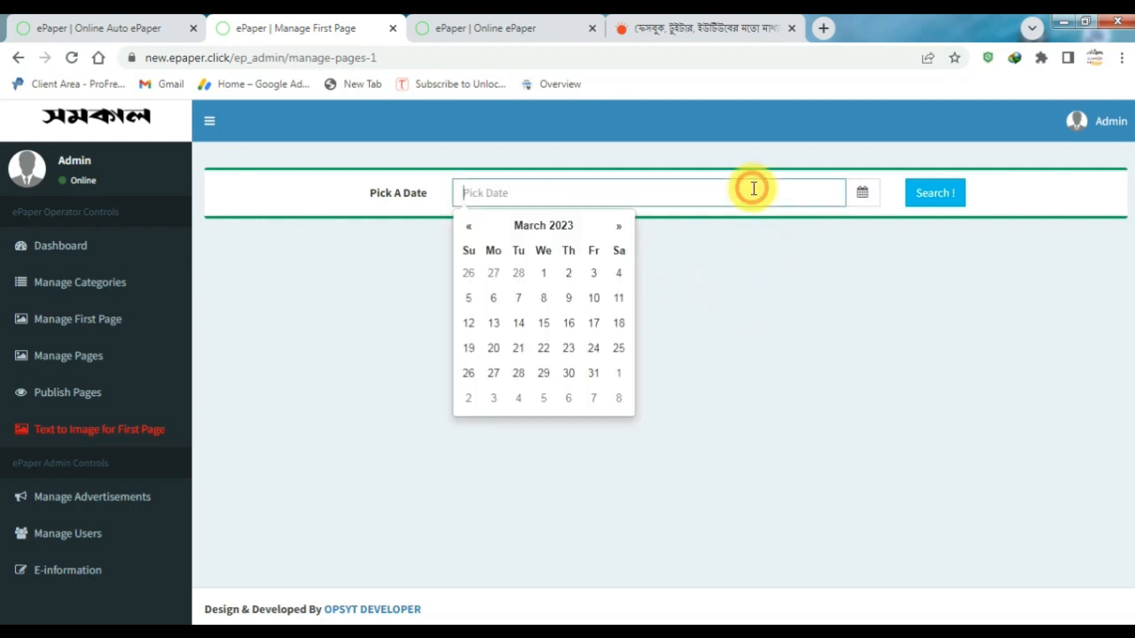
click(547, 349)
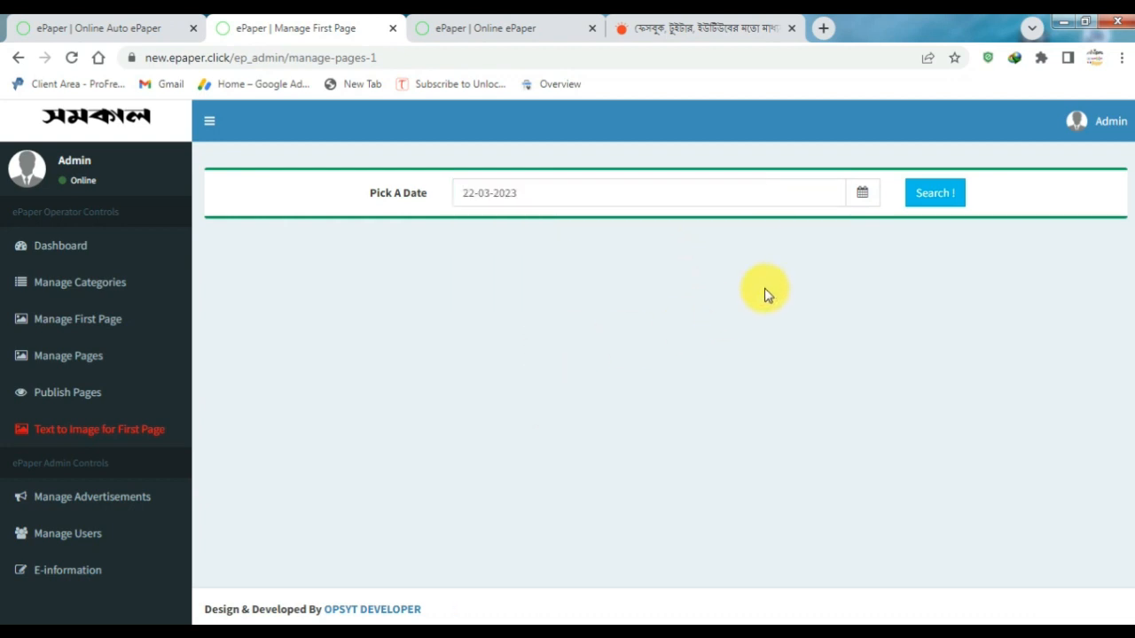
click(931, 186)
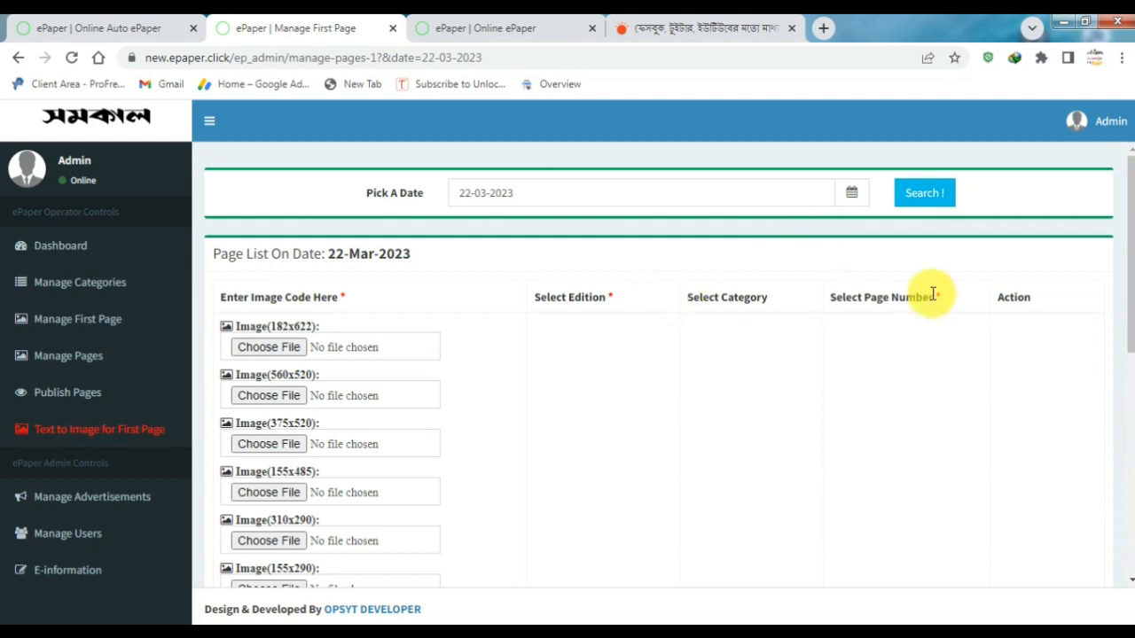
Review the first page's image upload slots and compare their sizes with the placeholder layout on new.epaper.click
drag(1130, 237, 1131, 298)
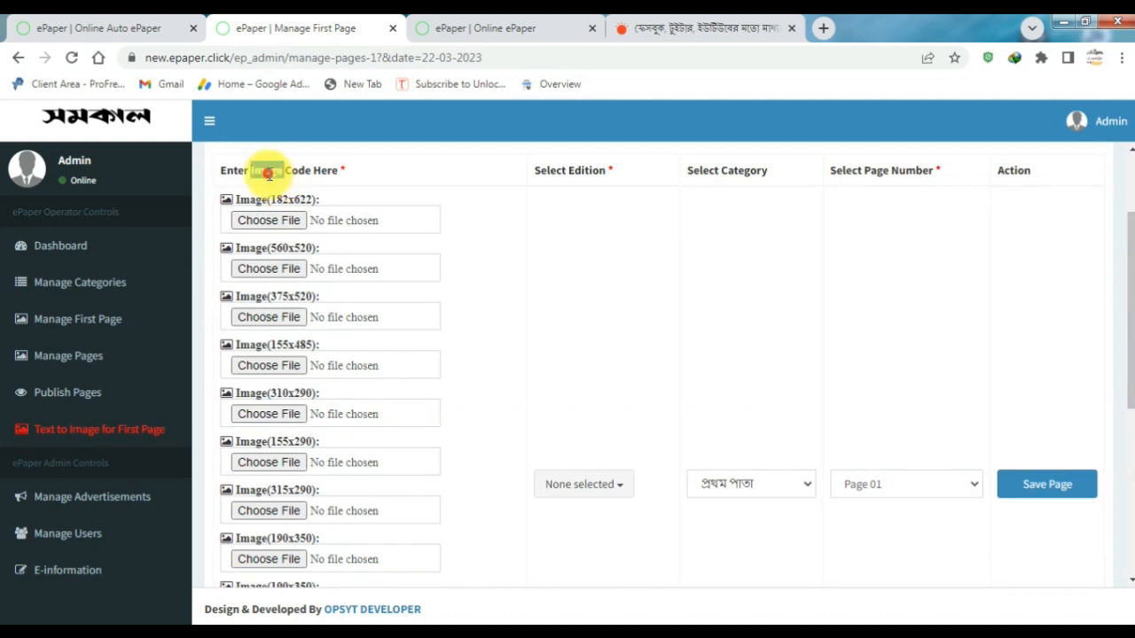
triple_click(267, 173)
click(269, 176)
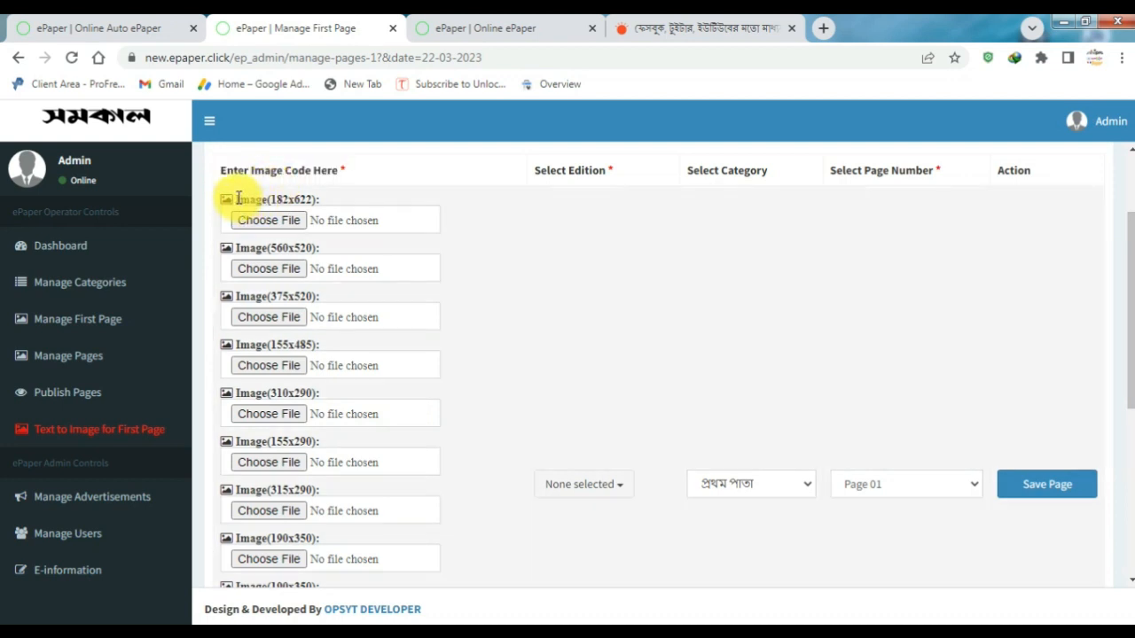
triple_click(333, 202)
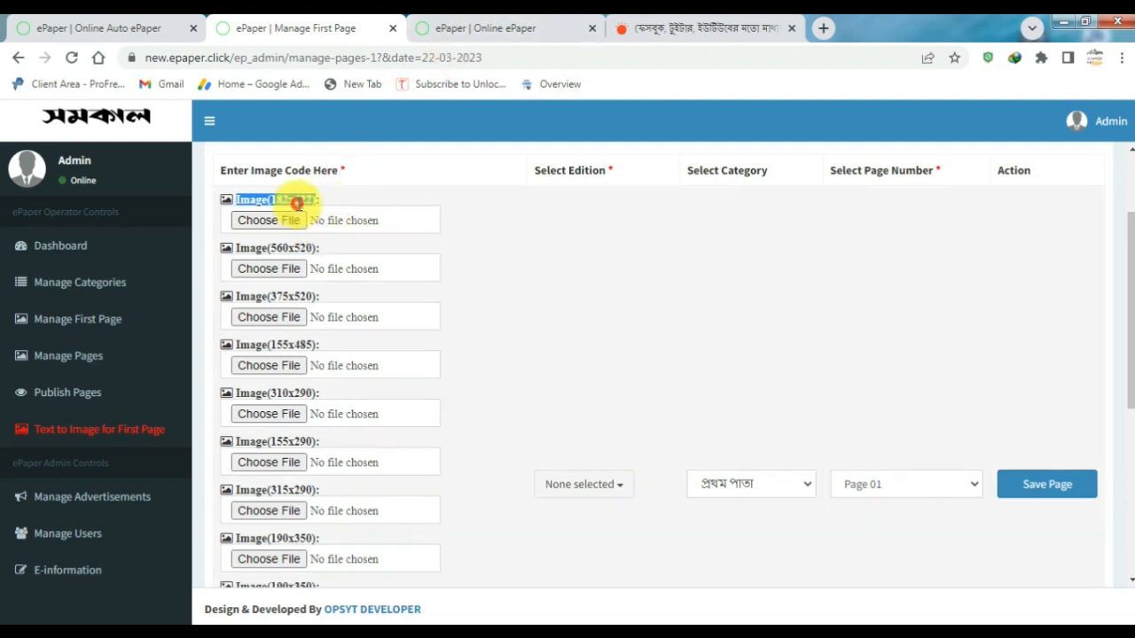
click(297, 204)
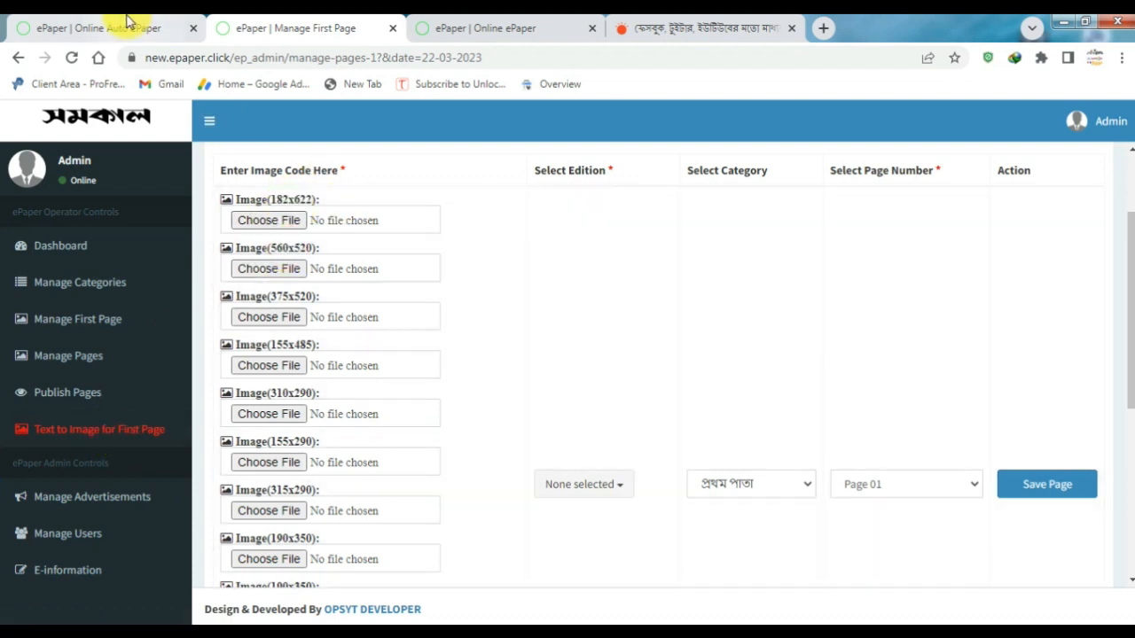
click(132, 25)
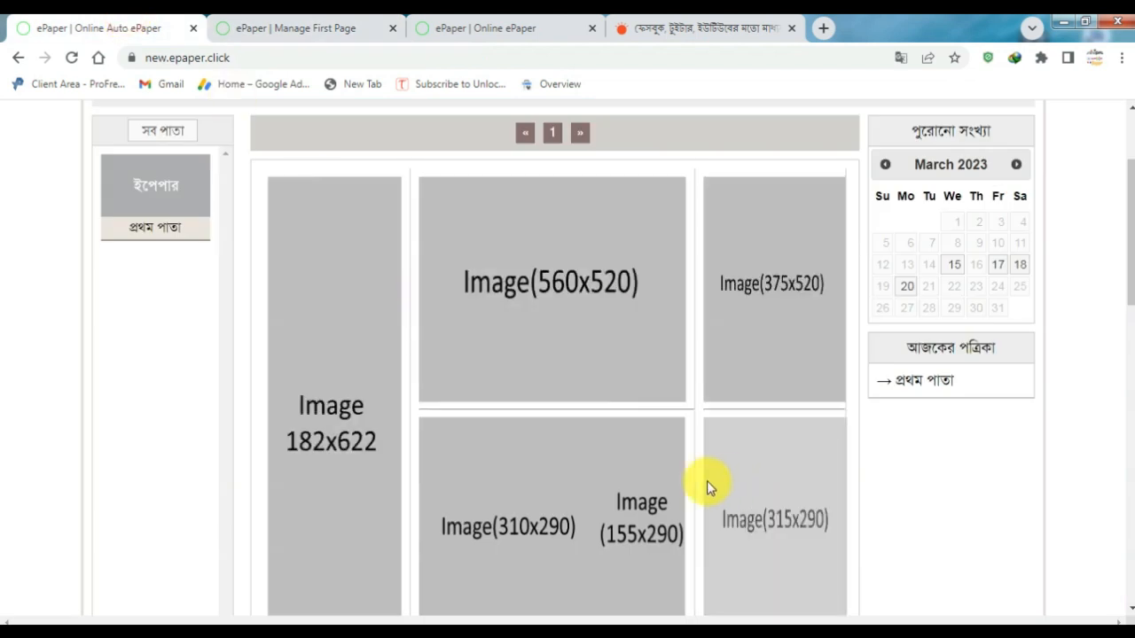
click(296, 24)
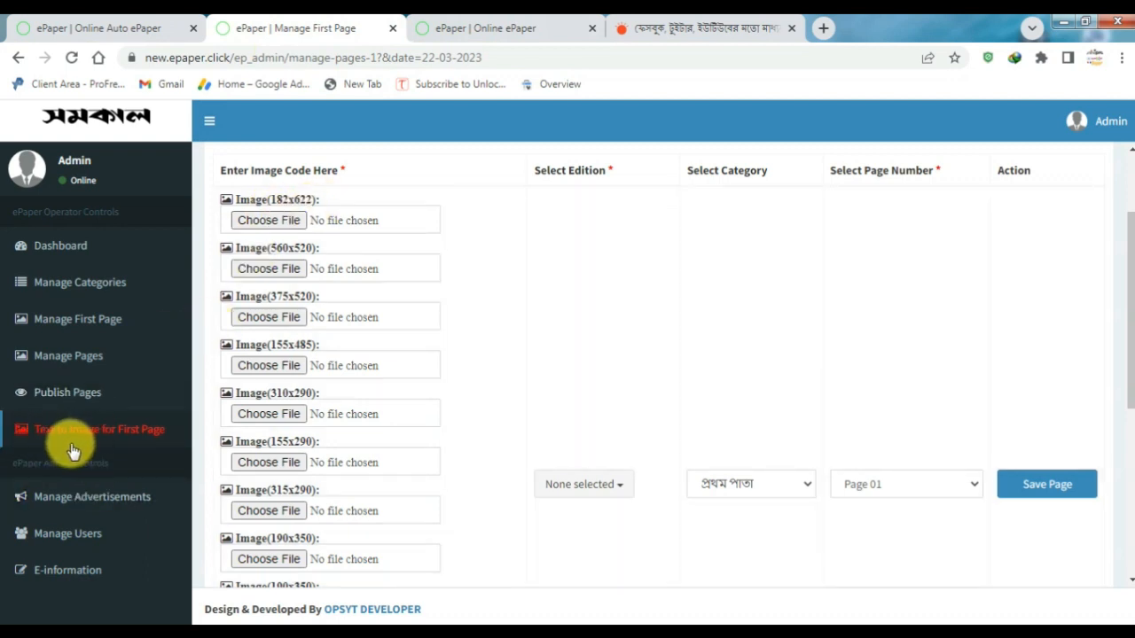
Open the text-to-image tool for the first page and compare its News Section 1 size with the admin's 182x622 image slot
click(74, 443)
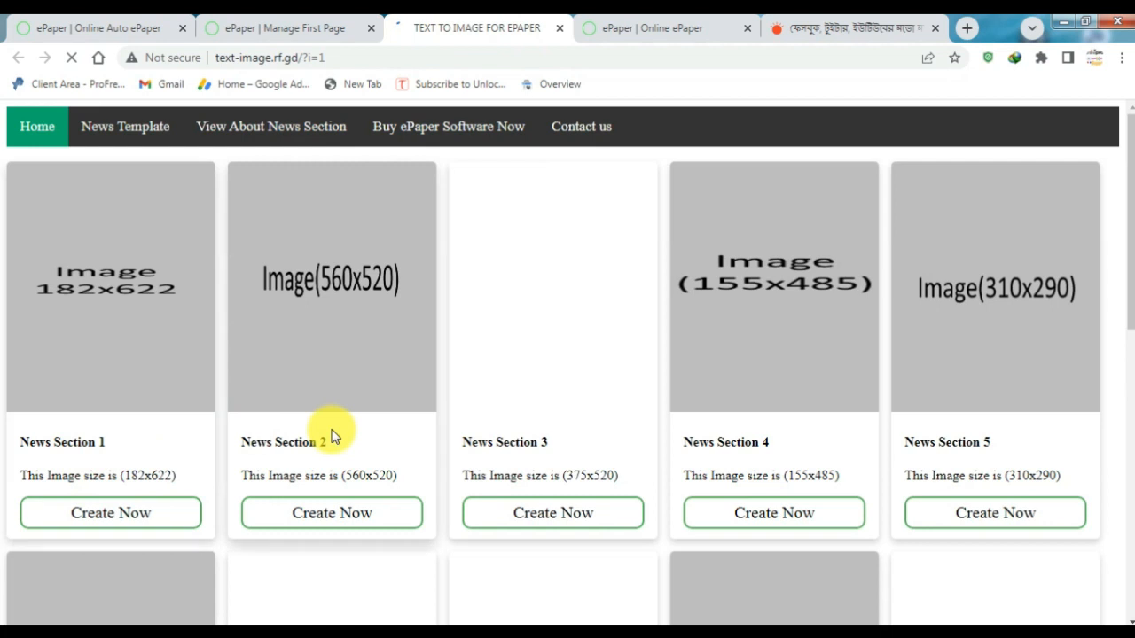
mouse_move(1122, 240)
mouse_down()
mouse_move(1122, 506)
mouse_move(1124, 241)
mouse_up()
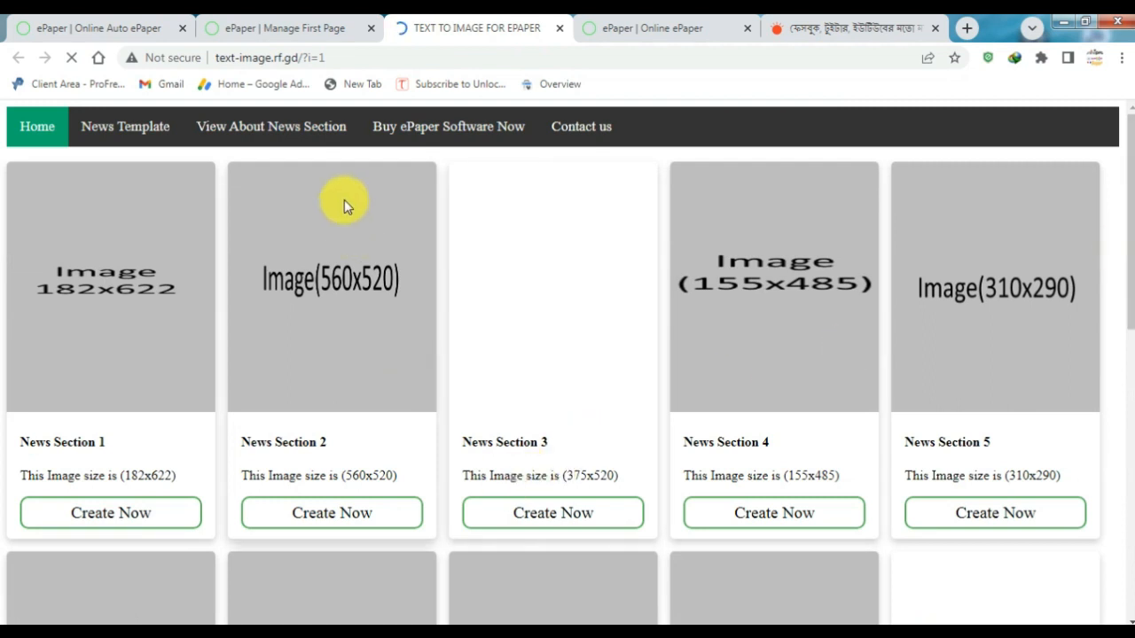
click(257, 28)
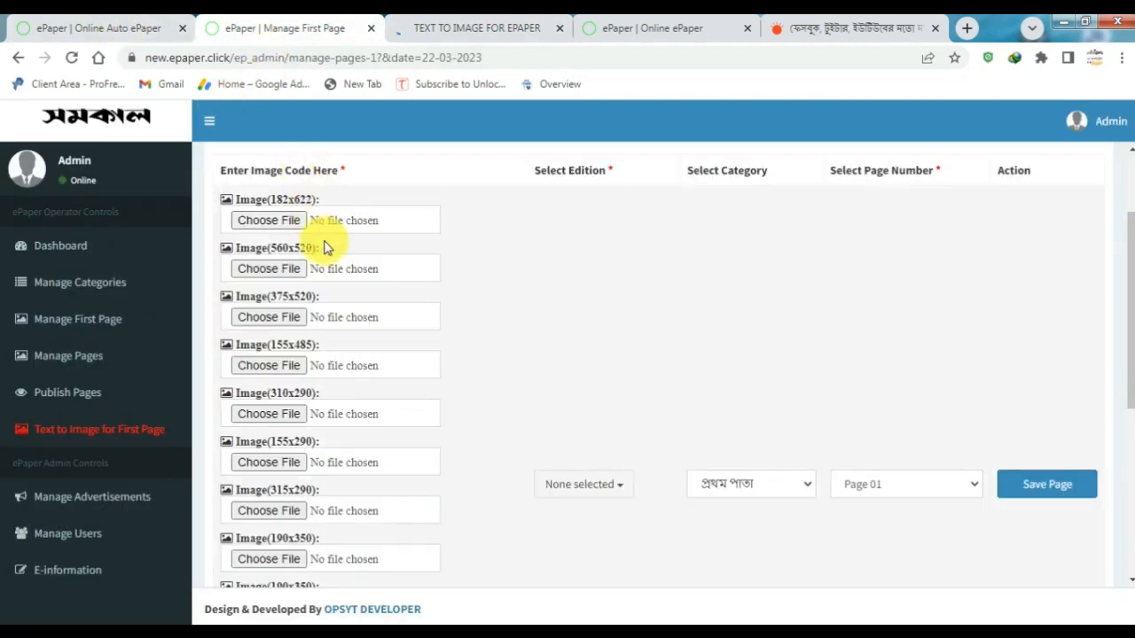
click(283, 201)
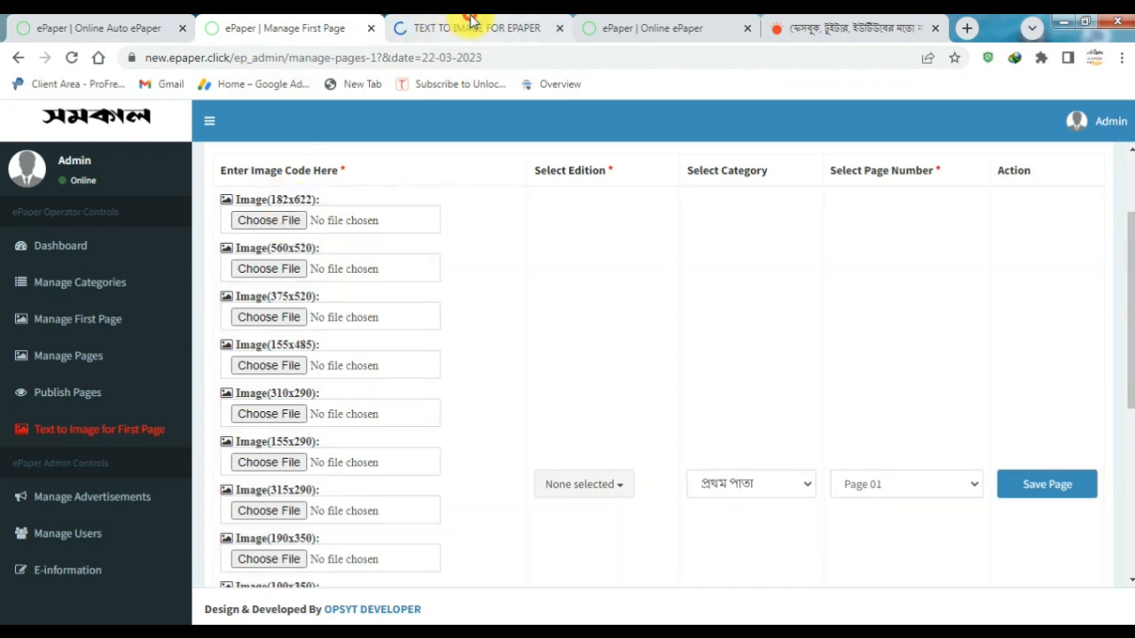
click(471, 27)
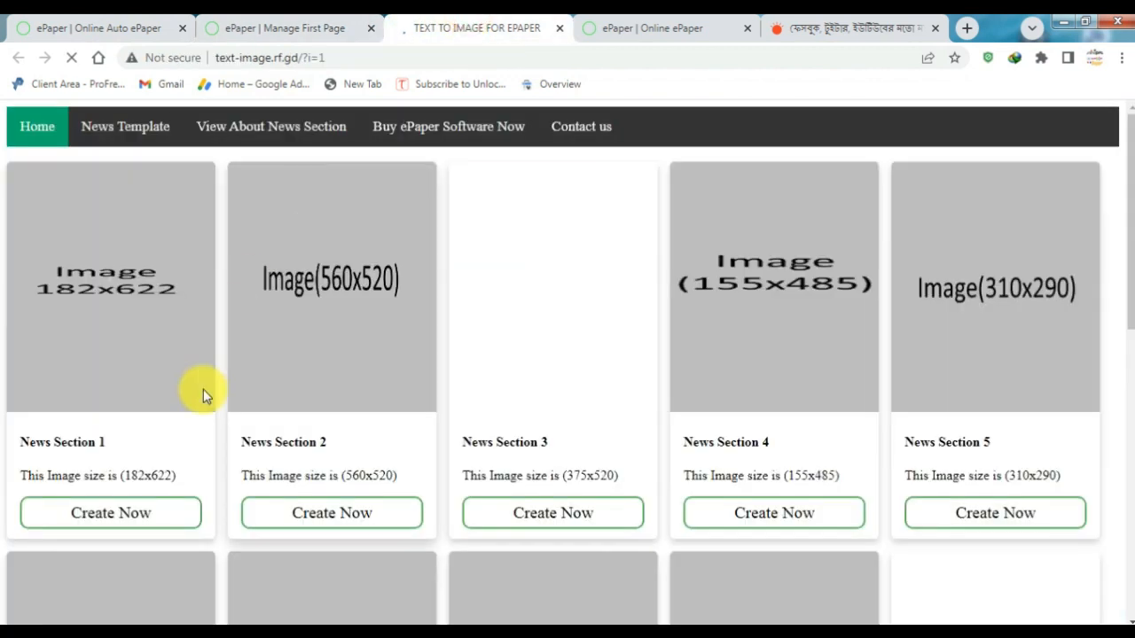
click(353, 22)
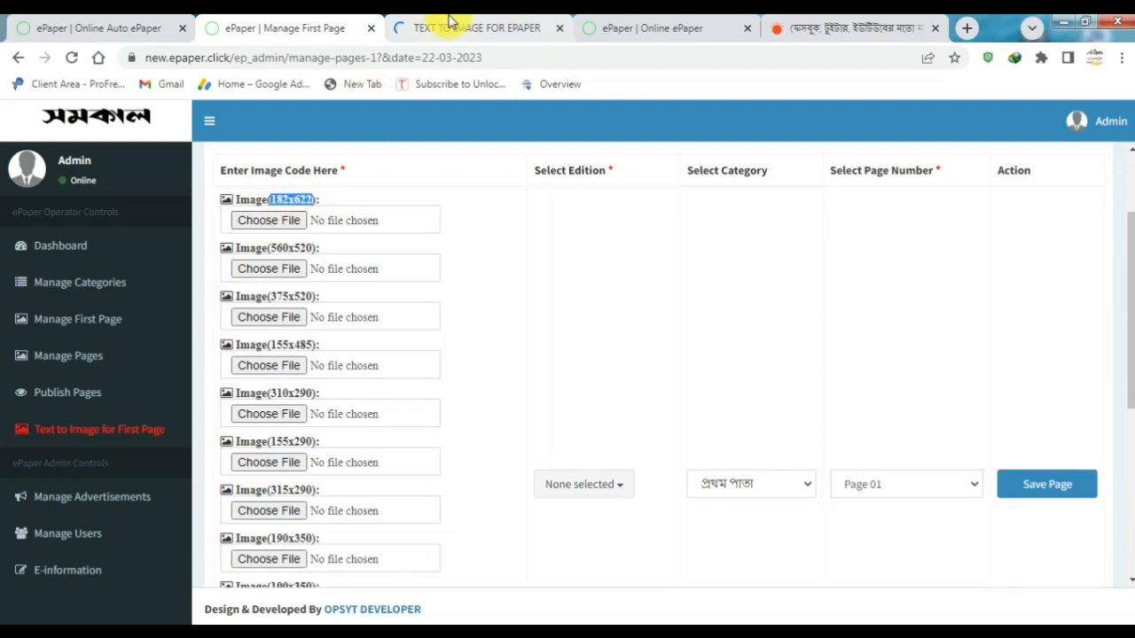
click(450, 23)
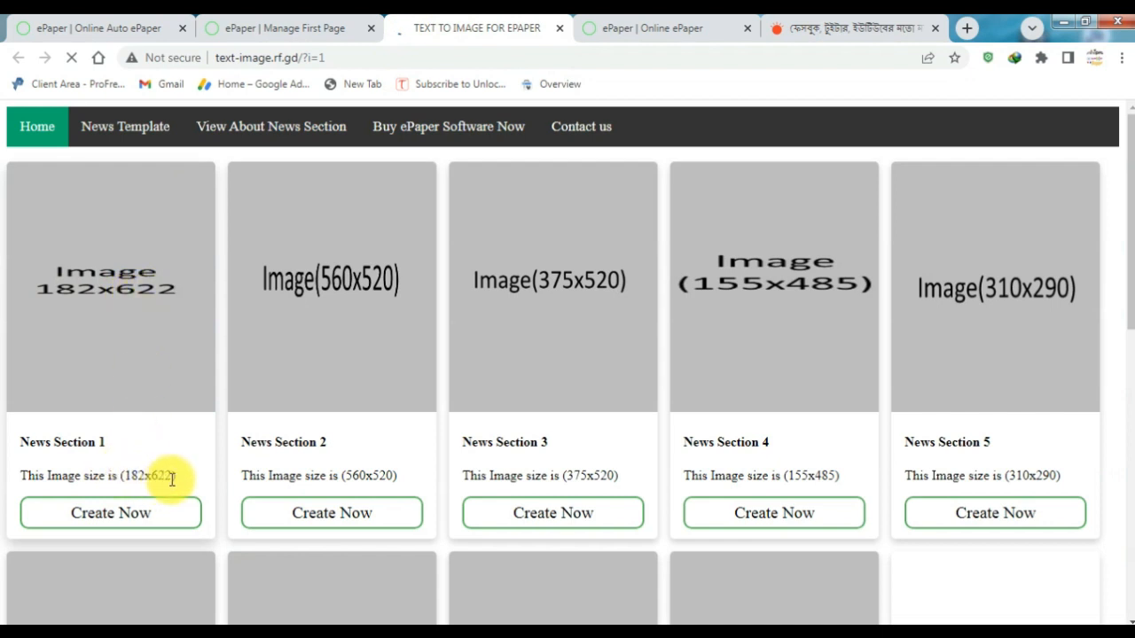
Open the image creation form for News Section 1 (182x622), ready for entering the title
click(122, 523)
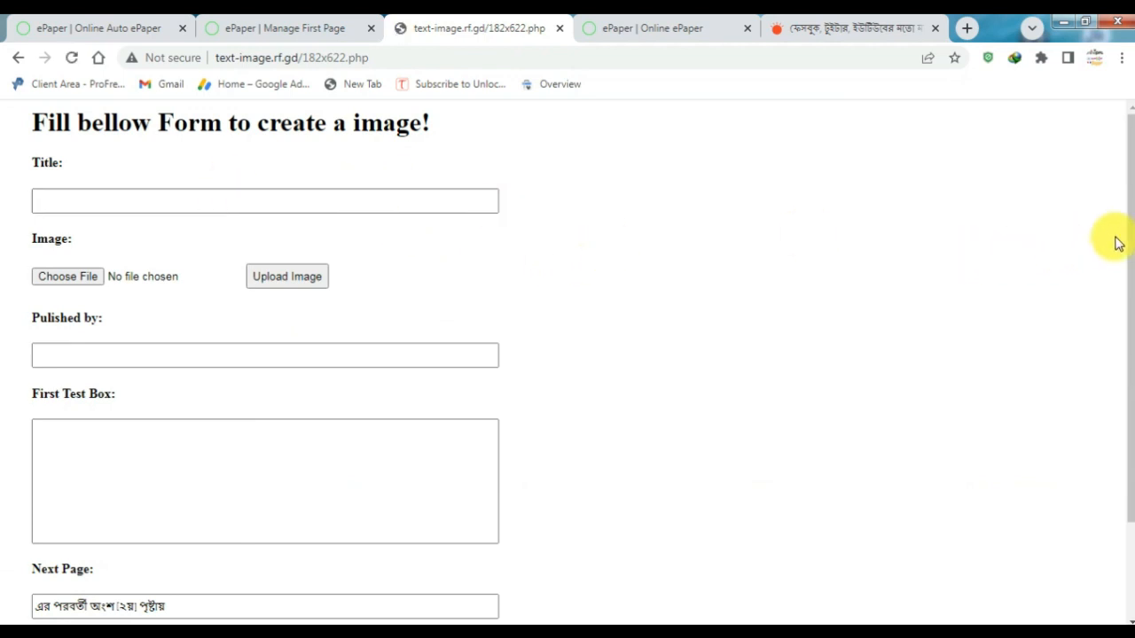
mouse_move(1127, 238)
mouse_down()
mouse_move(1130, 288)
mouse_move(1117, 234)
mouse_up()
click(173, 201)
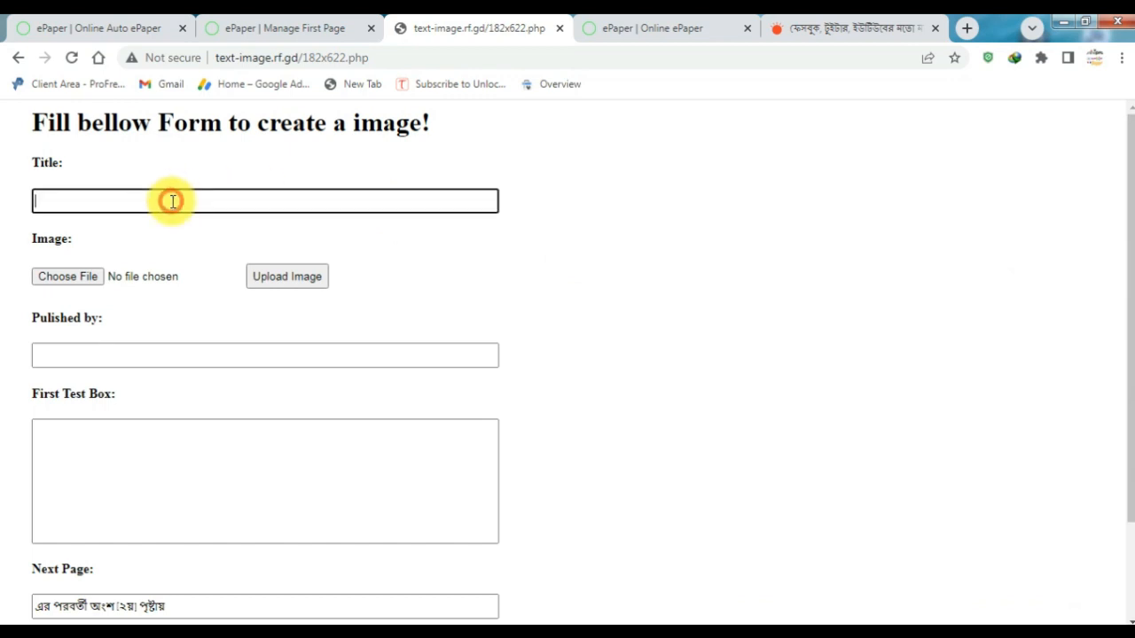
On the Prothom Alo article about registering Facebook-like media, decline the news alerts and copy the headline
click(688, 21)
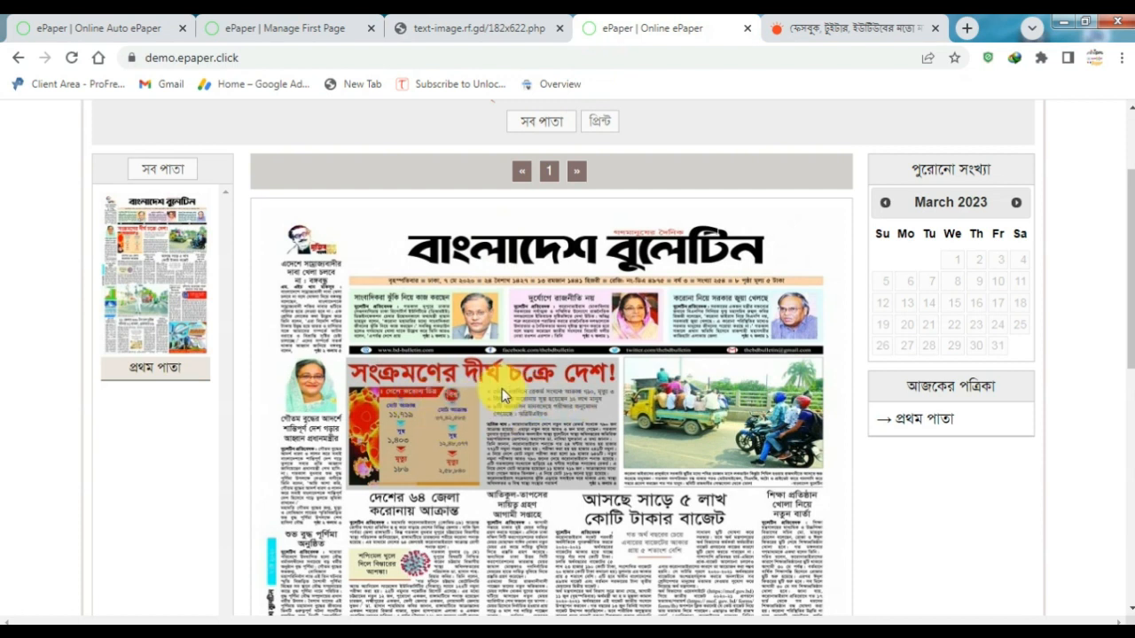
click(906, 21)
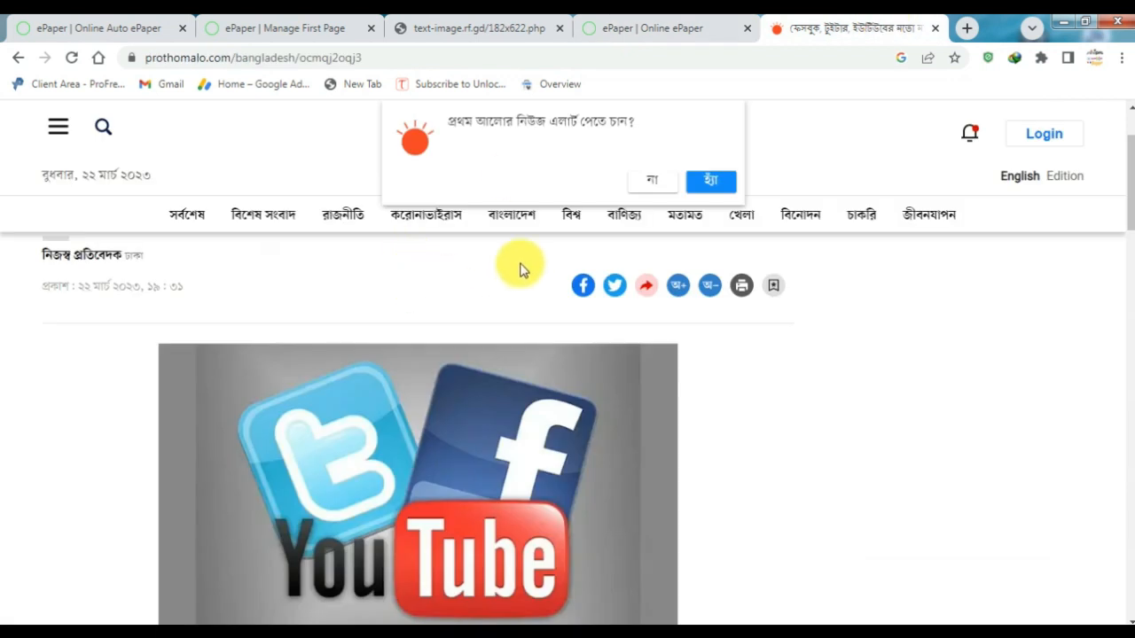
click(652, 183)
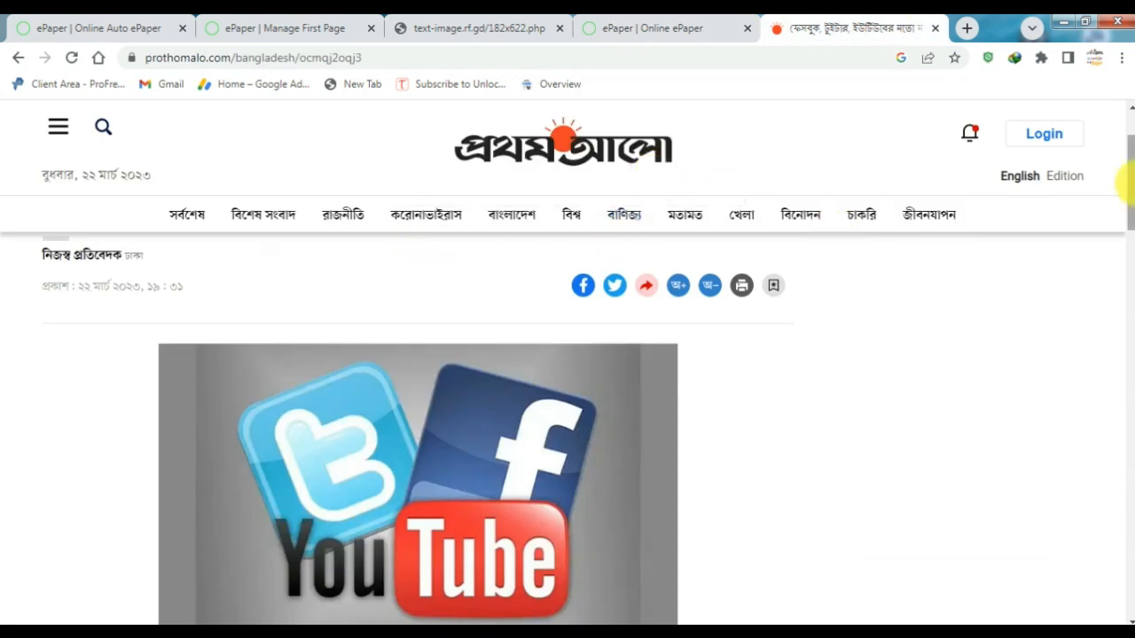
drag(1122, 180, 1128, 176)
scroll(1125, 177, up, 1)
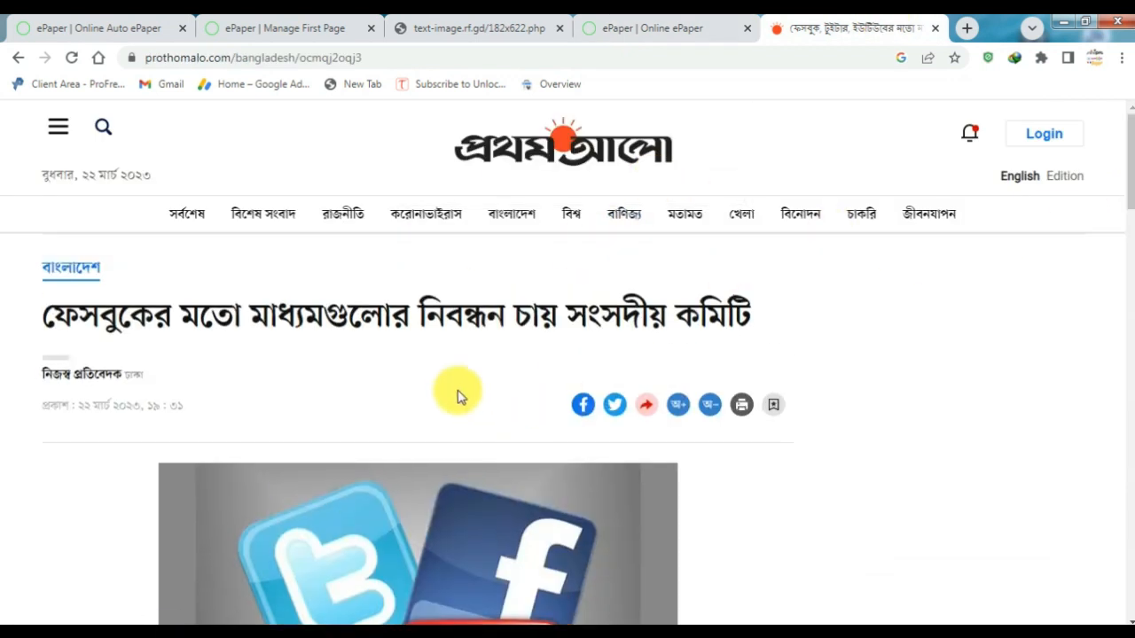
triple_click(426, 325)
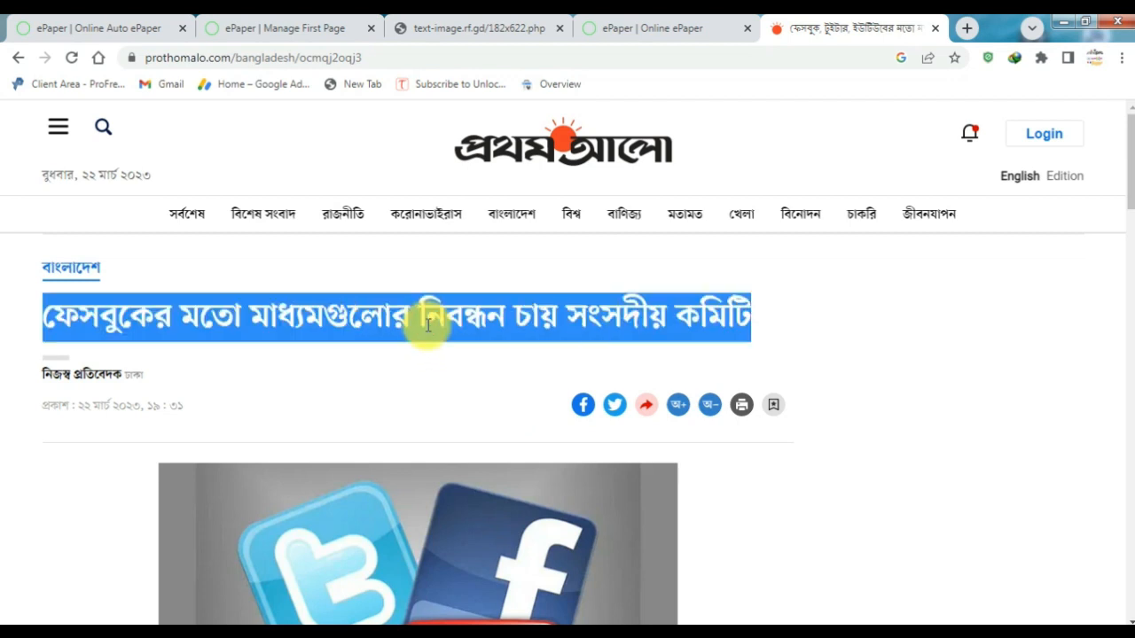
right_click(426, 324)
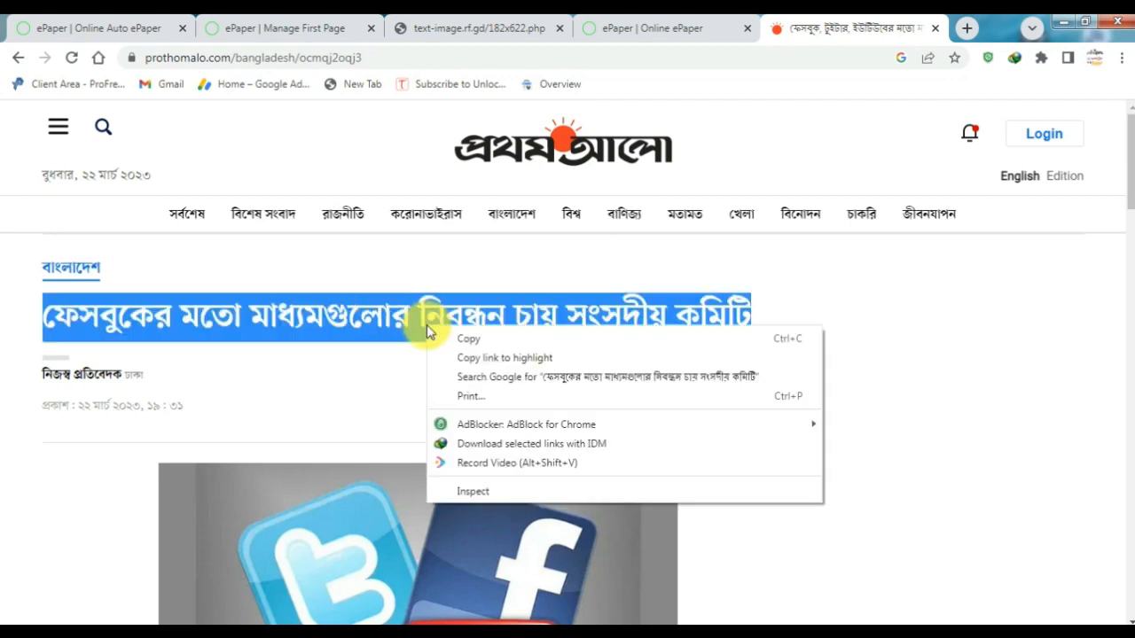
click(472, 337)
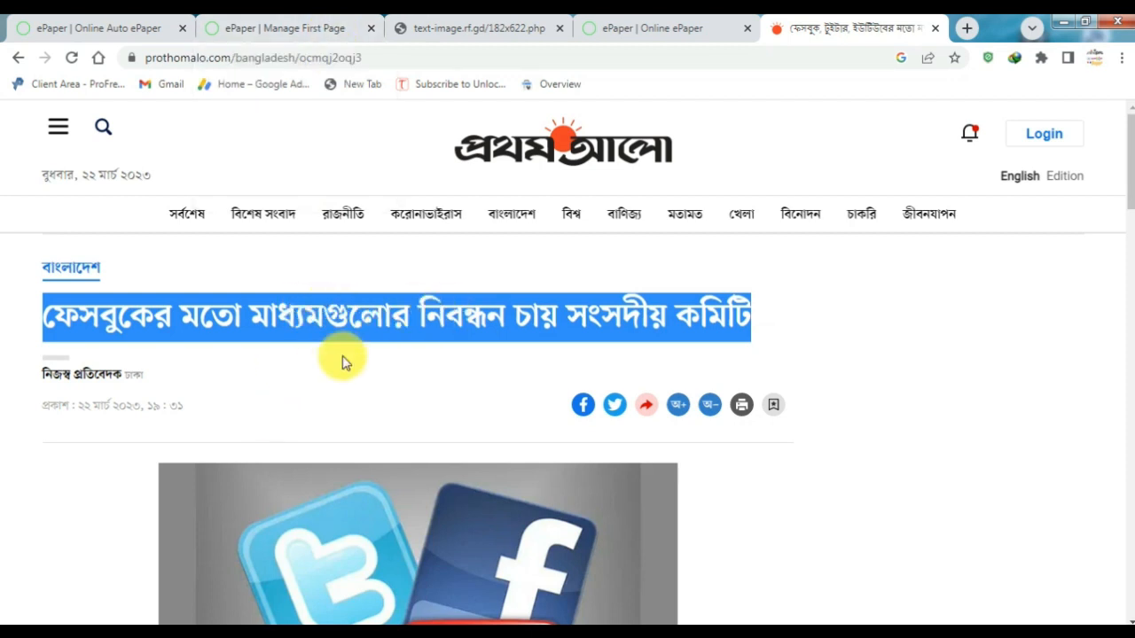
click(333, 321)
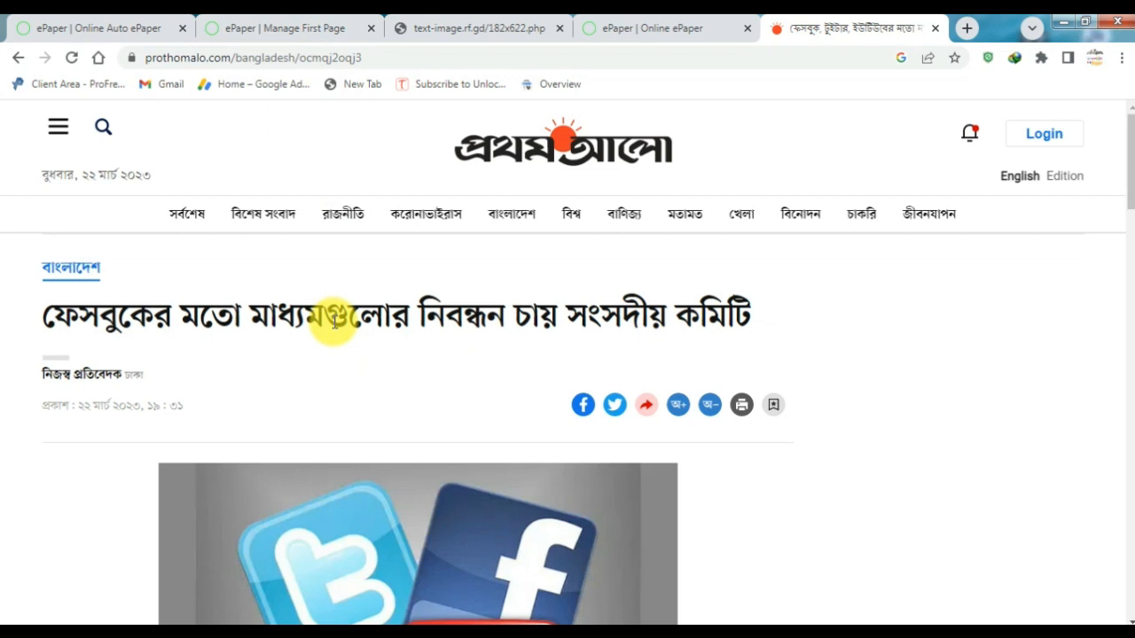
Paste the copied headline "ফেসবুকের মতো মাধ্যমগুলোর নিবন্ধন চায় সংসদীয় কমিটি" as the title in the 182x622 image form
click(329, 21)
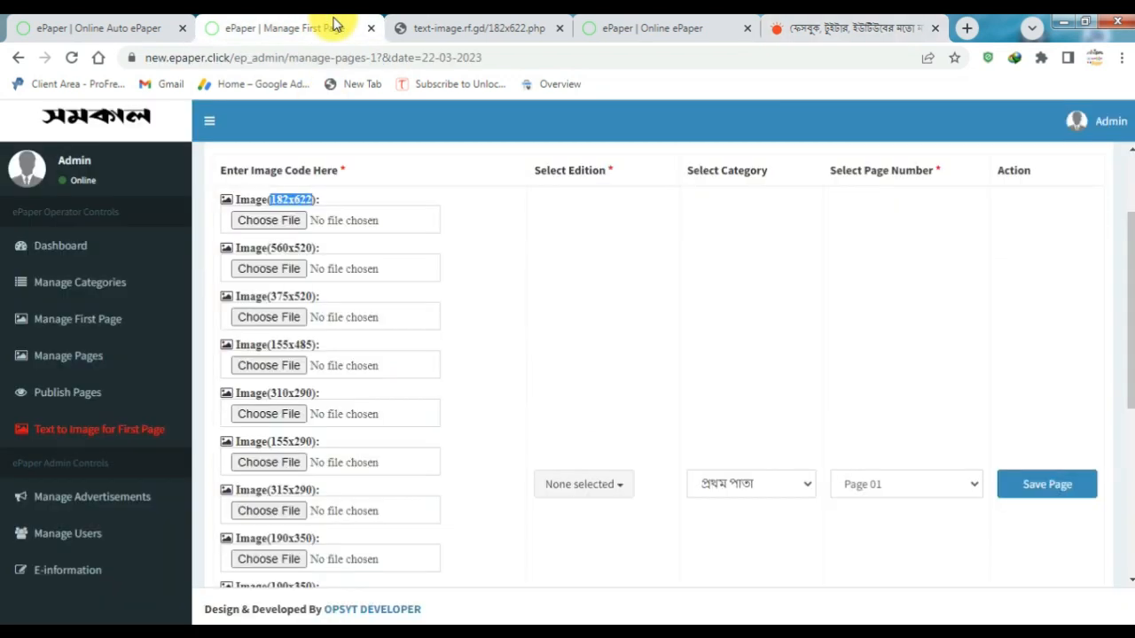
click(488, 20)
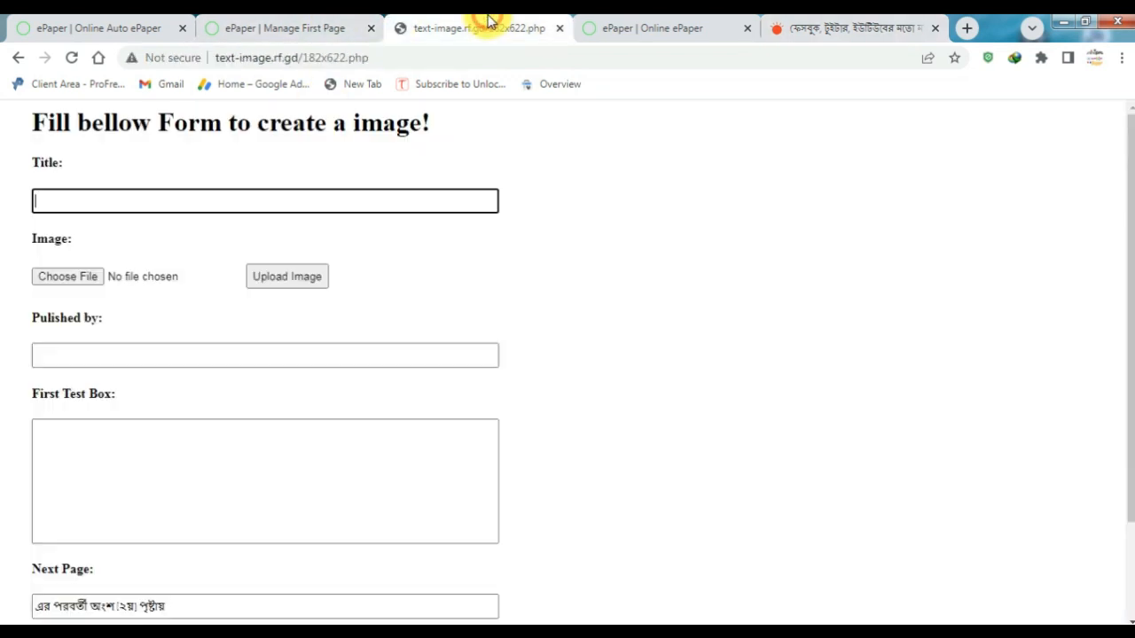
click(824, 22)
click(523, 21)
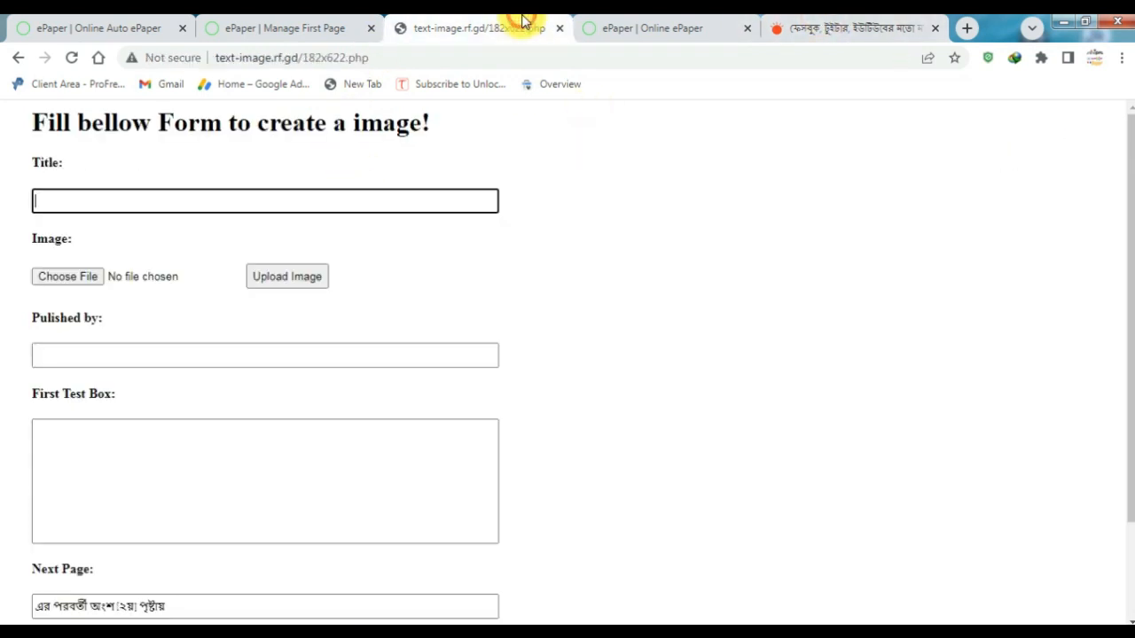
right_click(235, 195)
click(259, 304)
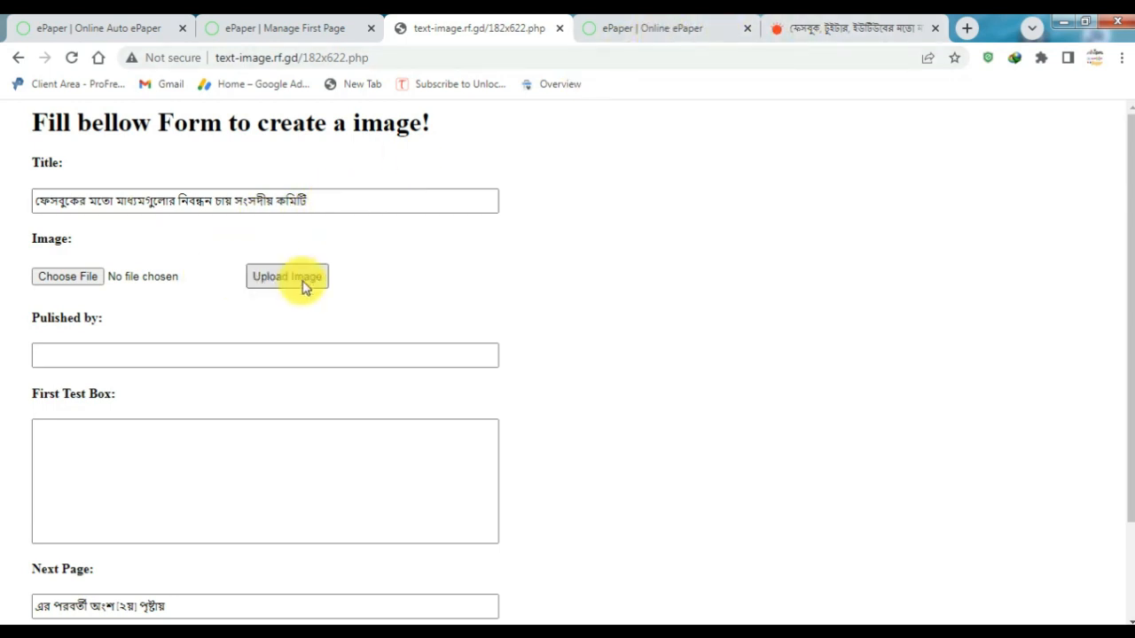
Save the social media picture from the Prothom Alo article as a WEBP file in the Logo folder
click(919, 21)
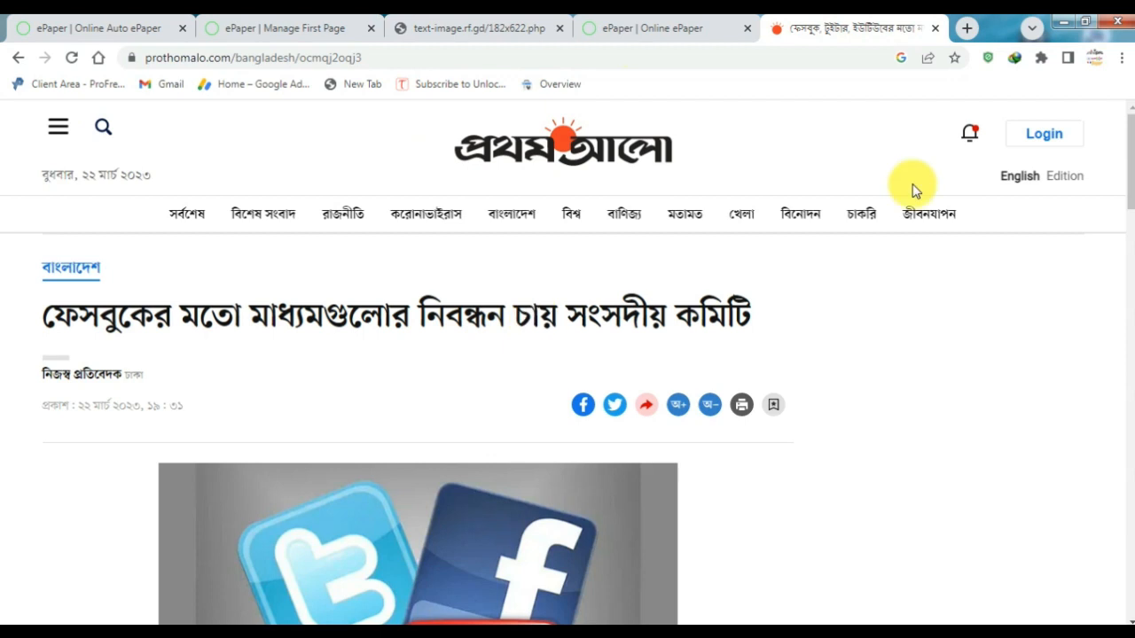
drag(1124, 184, 1125, 216)
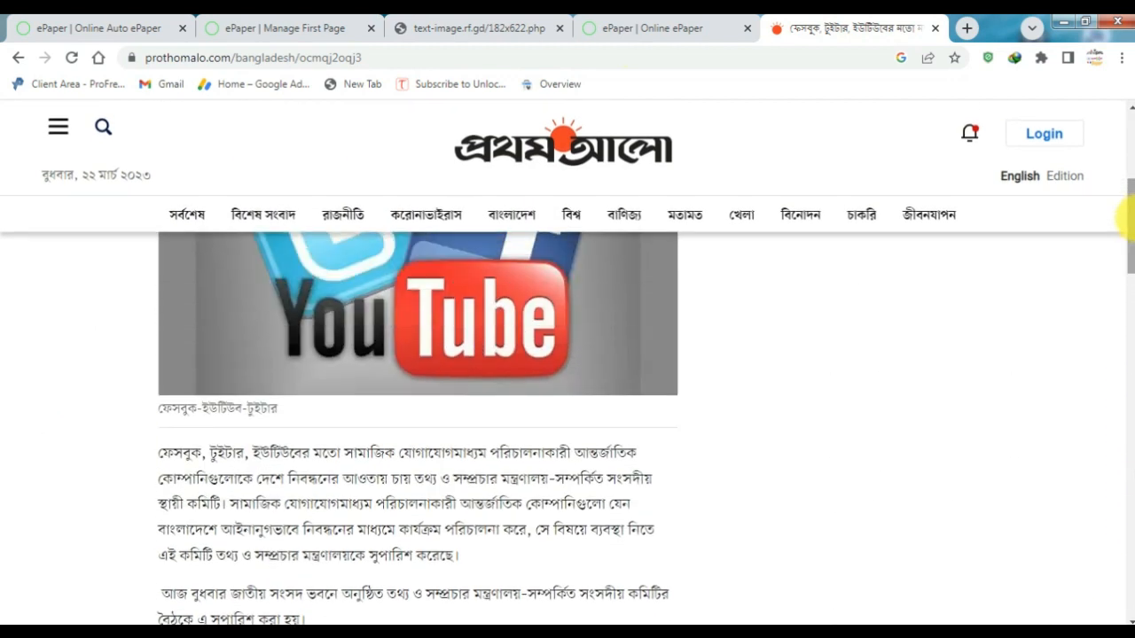
right_click(536, 337)
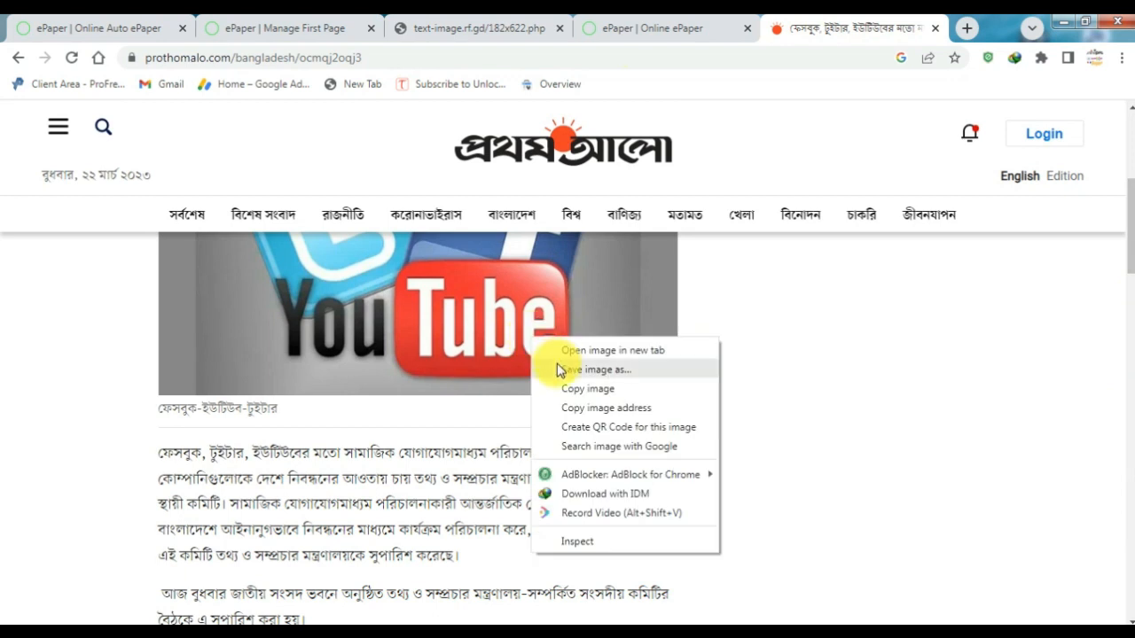
click(557, 363)
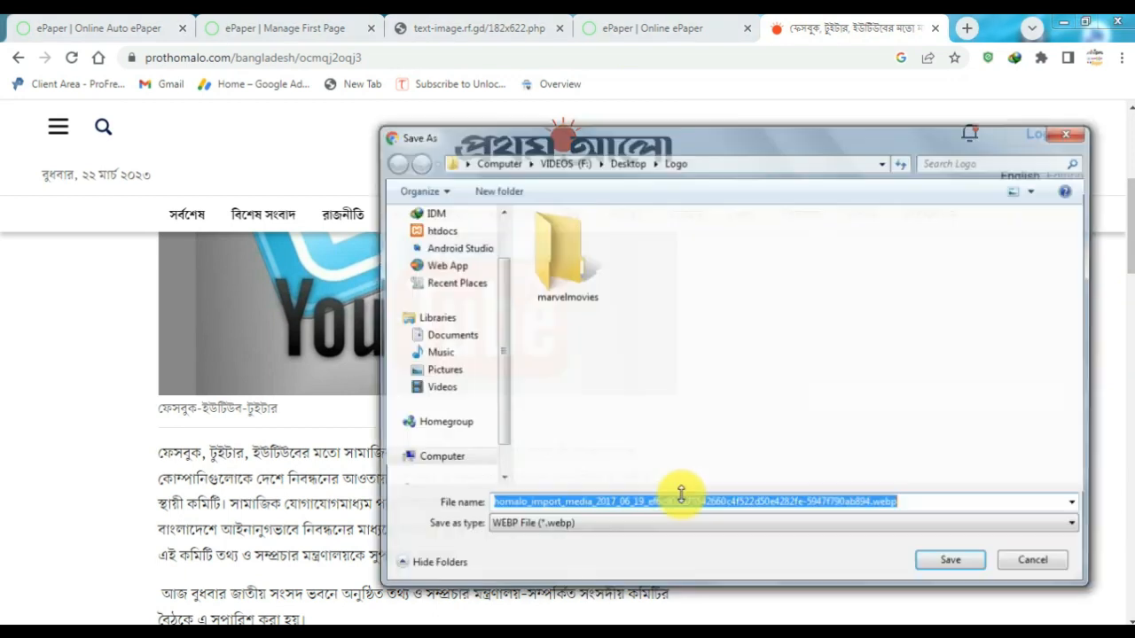
click(928, 569)
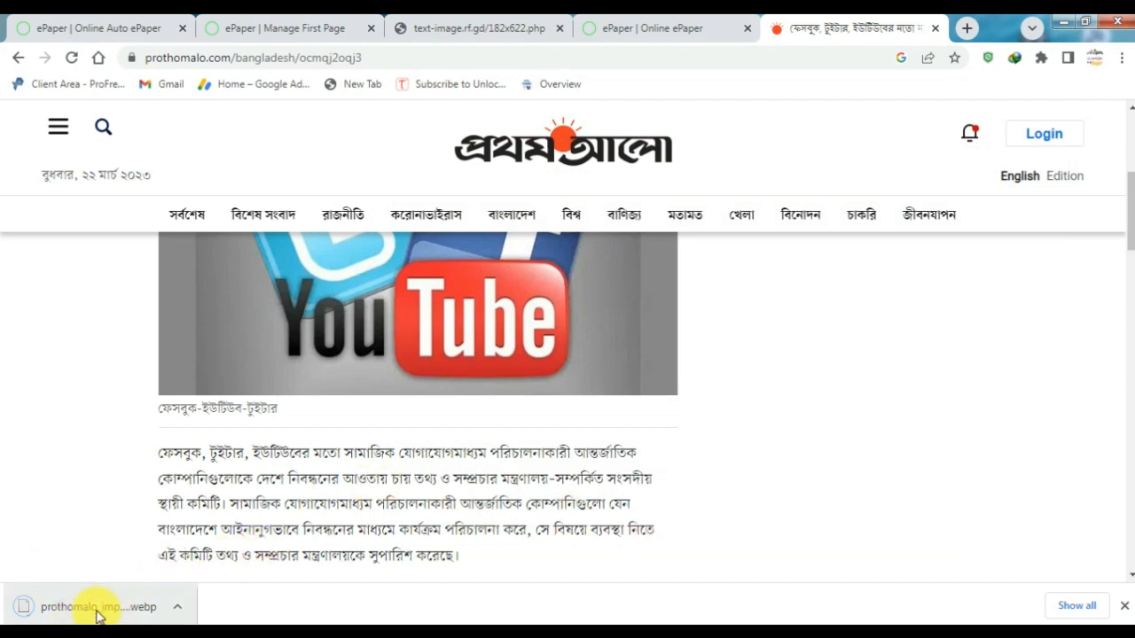
Back in the 182x622 image form, try to upload the downloaded Prothom Alo WEBP picture as the image
click(612, 28)
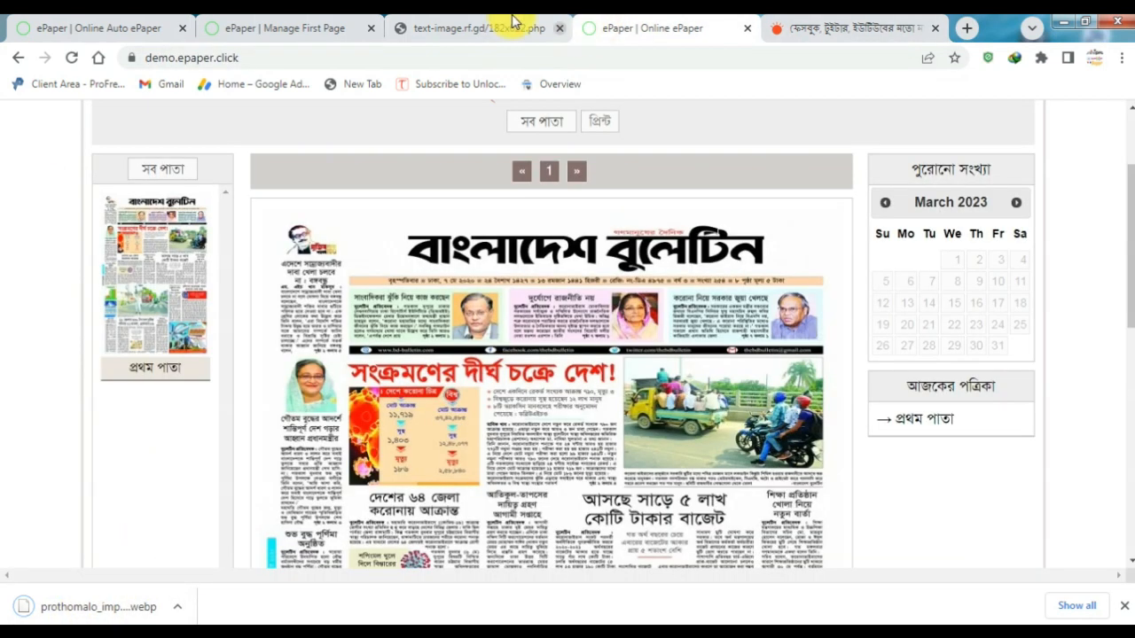
click(503, 27)
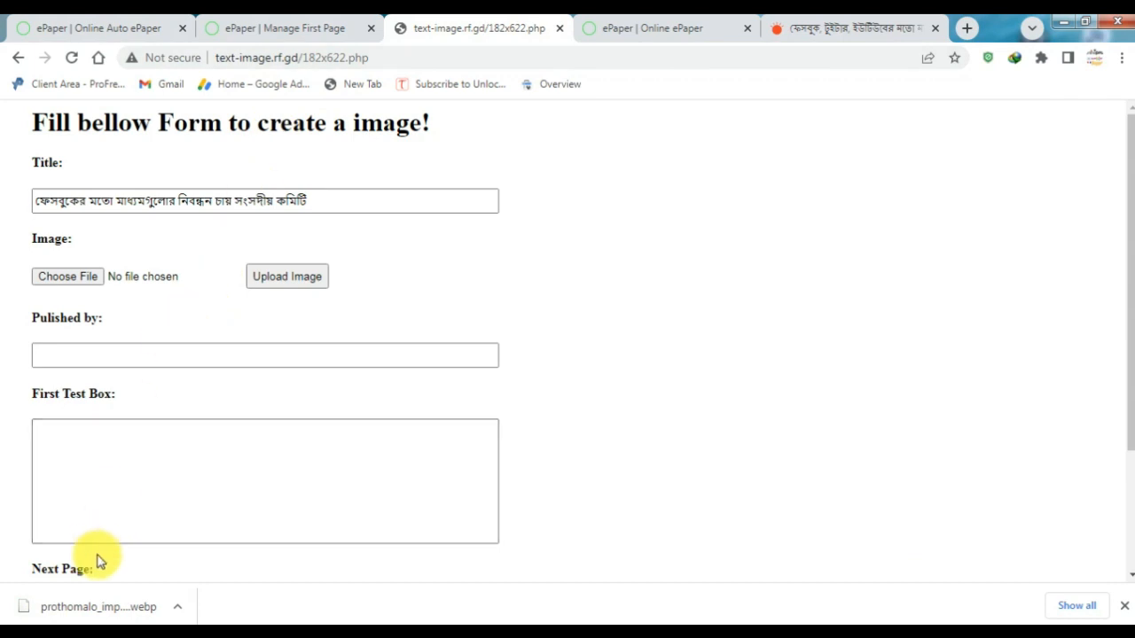
drag(81, 613, 113, 285)
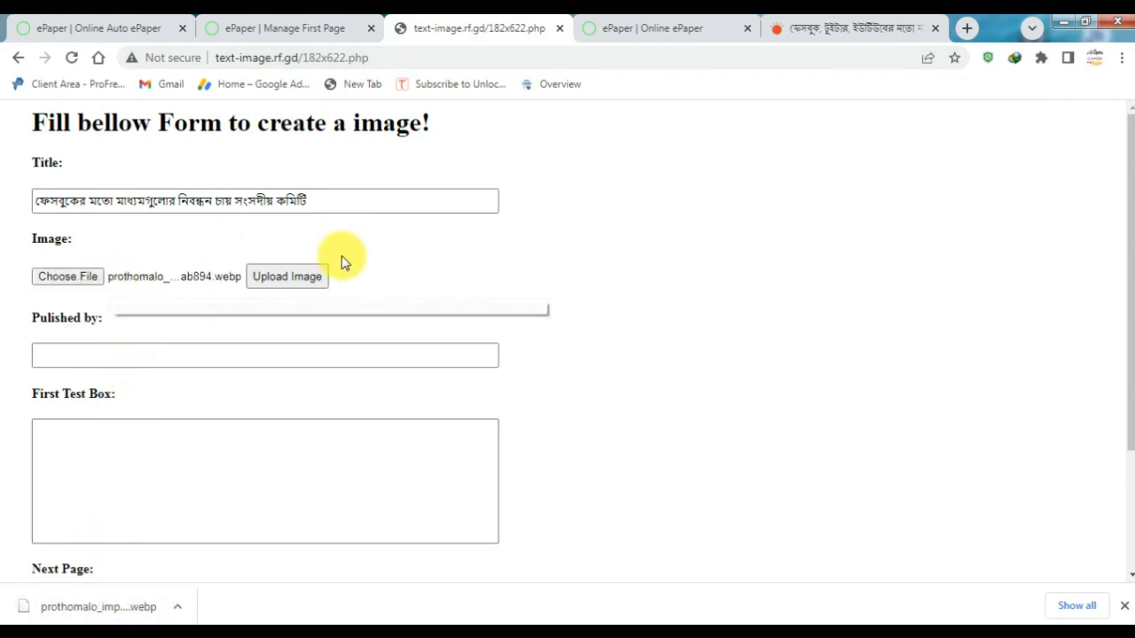
click(286, 282)
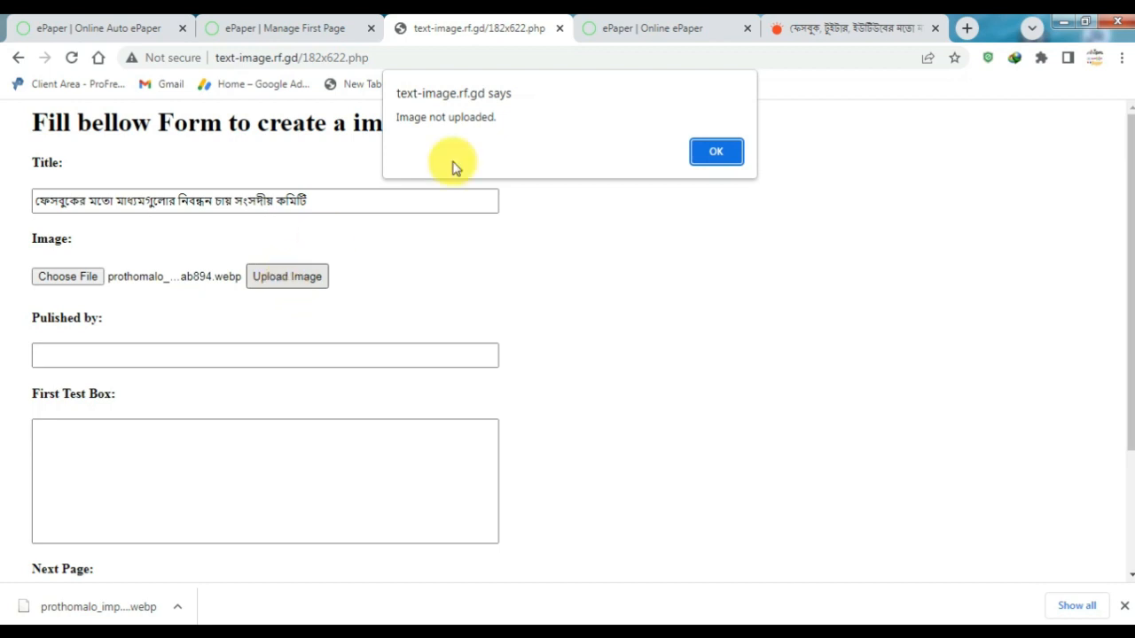
click(716, 156)
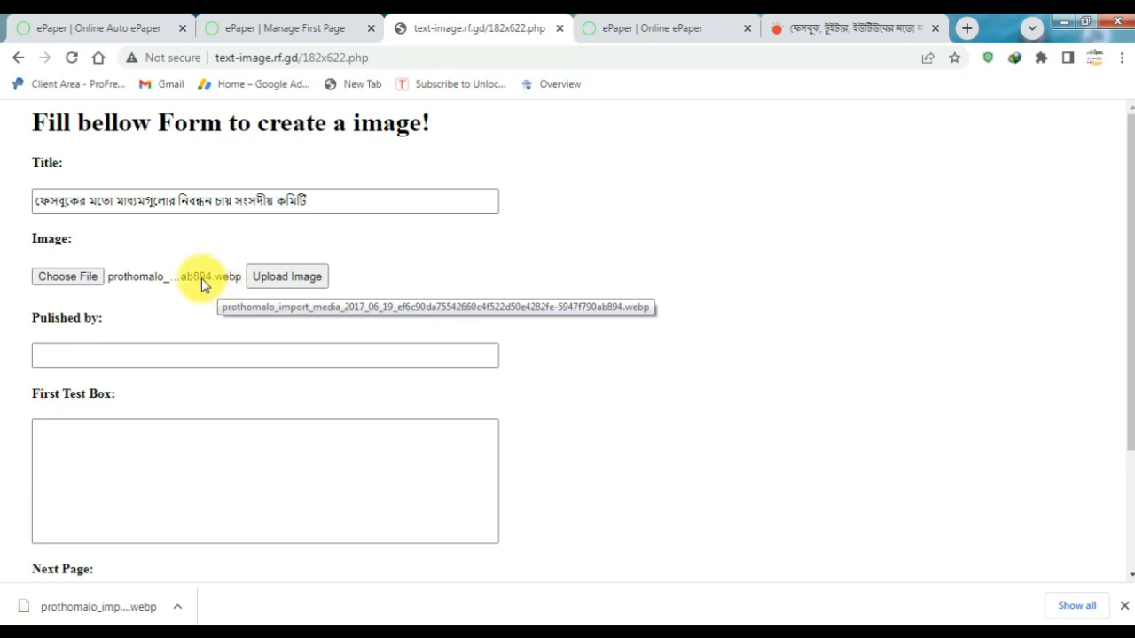
click(269, 282)
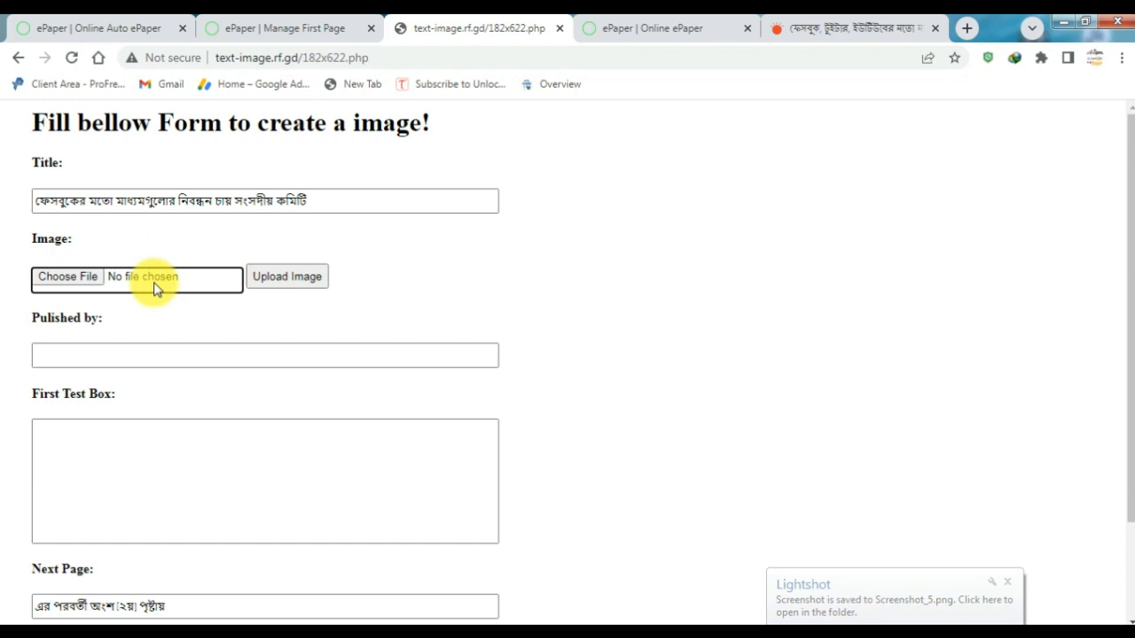
Choose Screenshot_5.png from the Desktop as the form's image and upload it
click(118, 283)
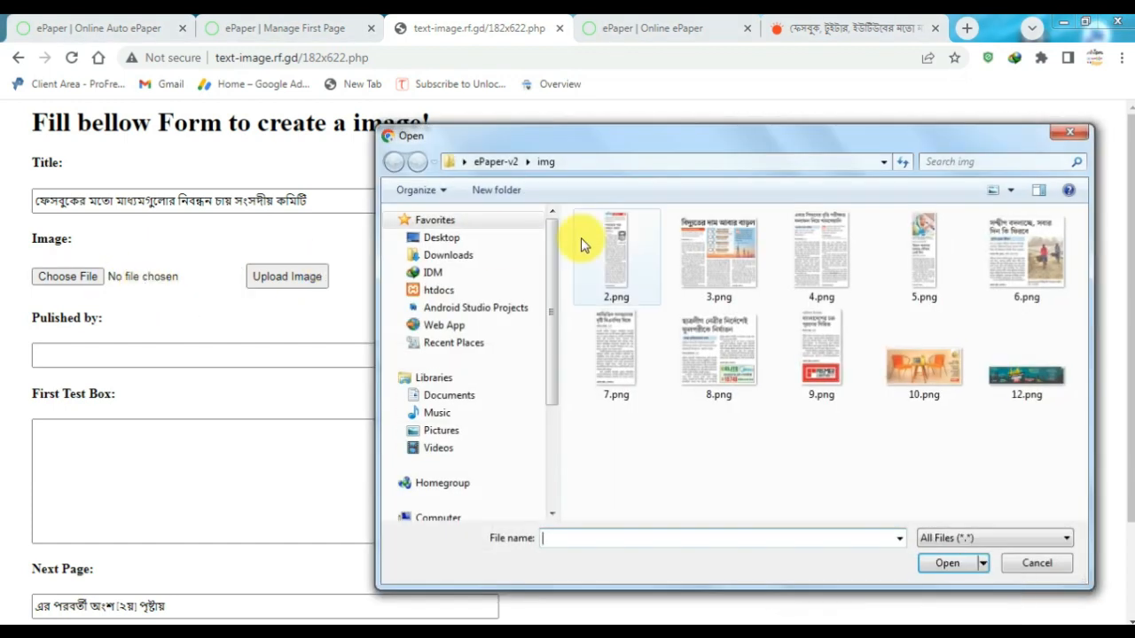
click(447, 238)
drag(1081, 265, 1082, 532)
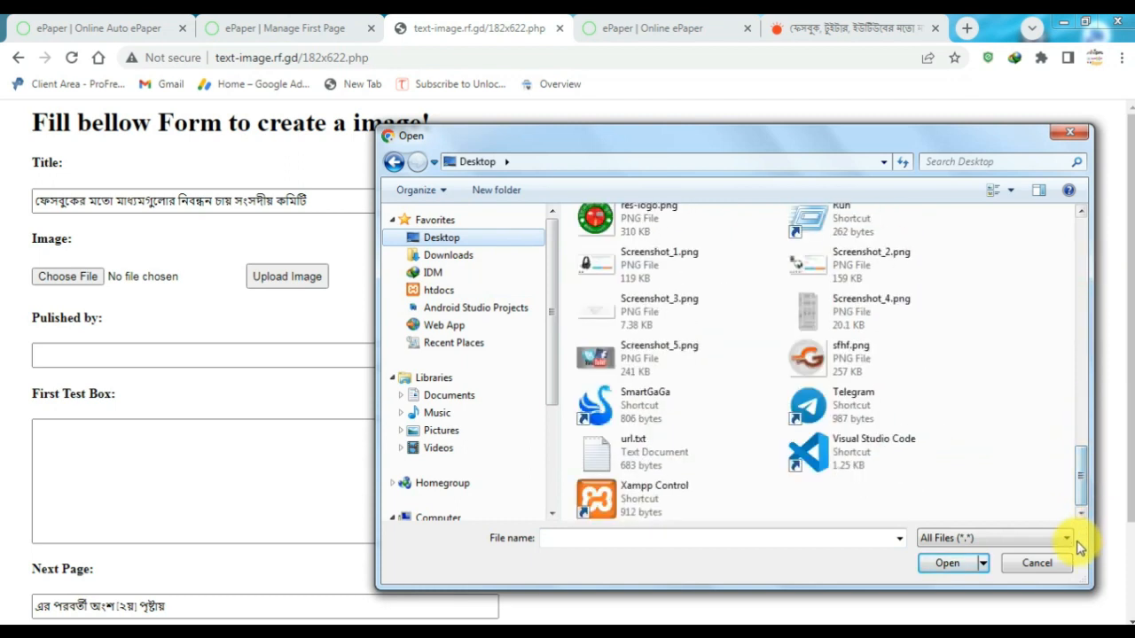
click(703, 357)
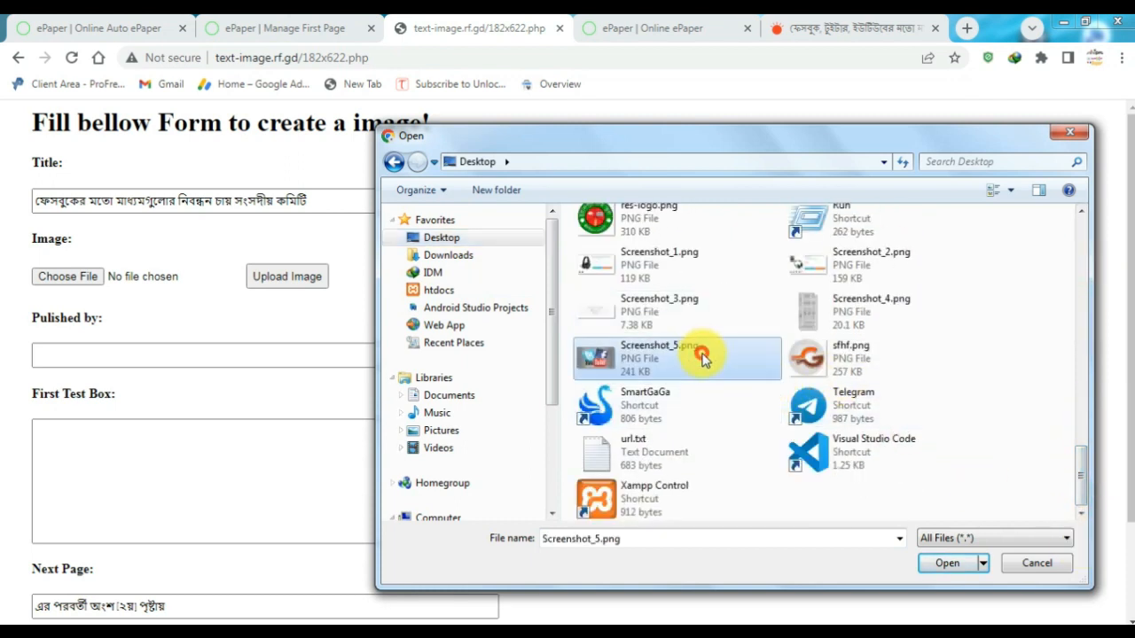
double_click(701, 356)
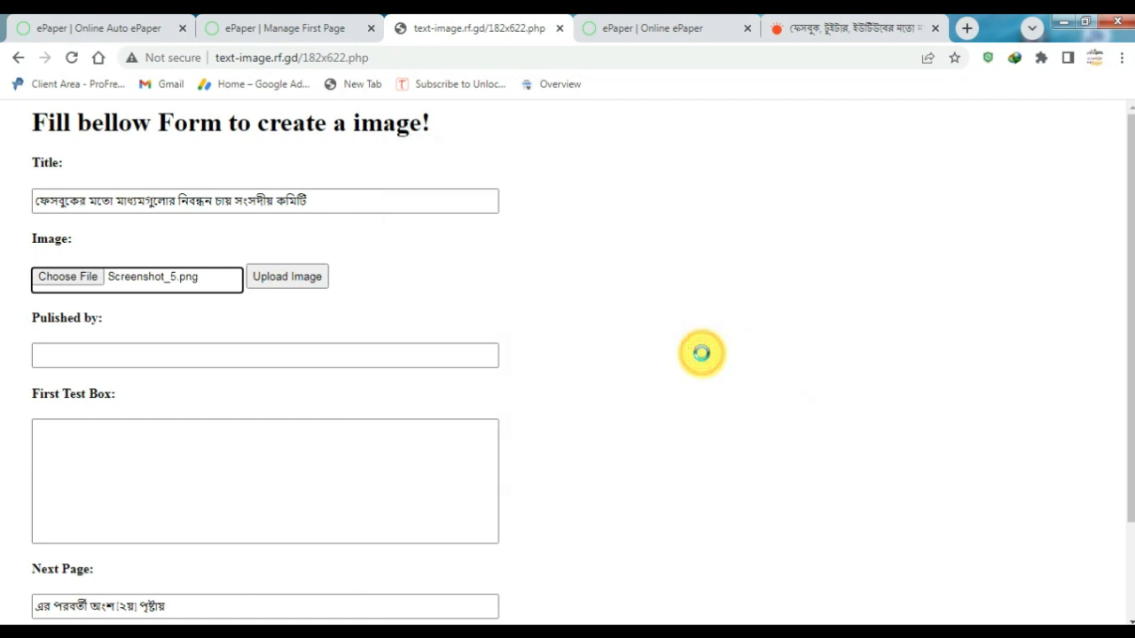
click(304, 285)
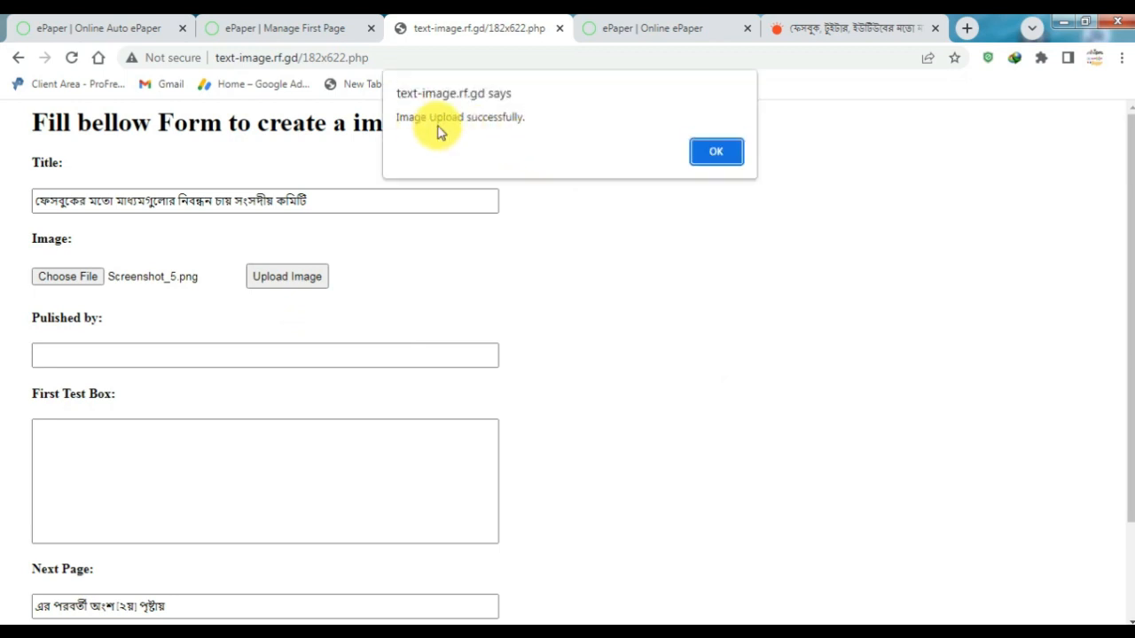
click(714, 156)
Copy the article's byline and enter it as "নিজস্ব প্রতিবেদক,ঢাকা" in the form's published-by field
click(278, 358)
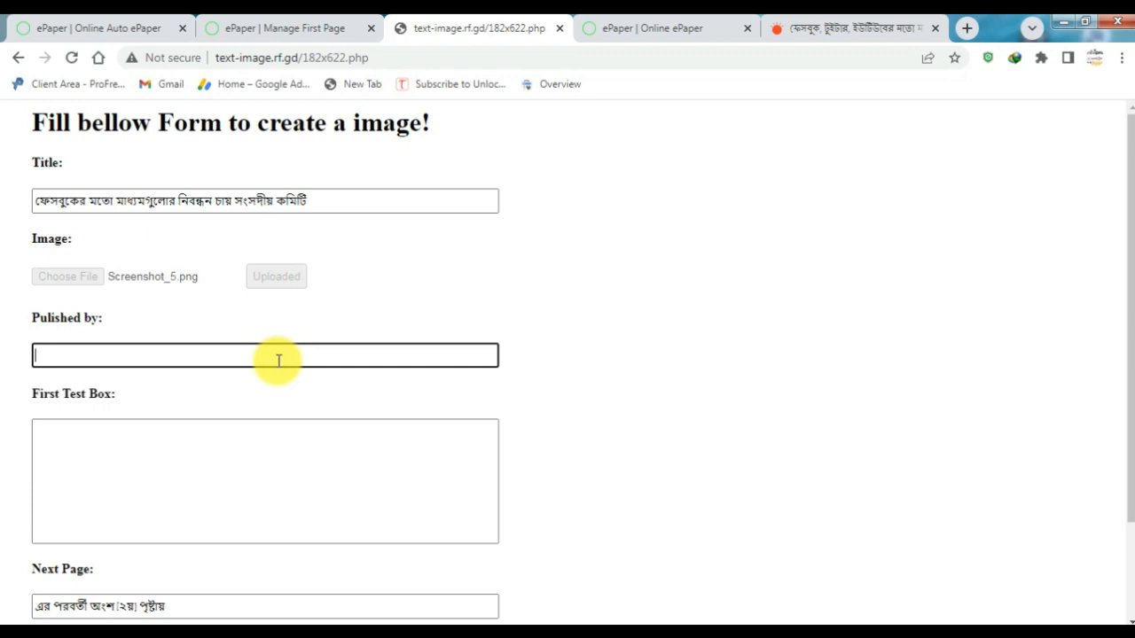
click(800, 21)
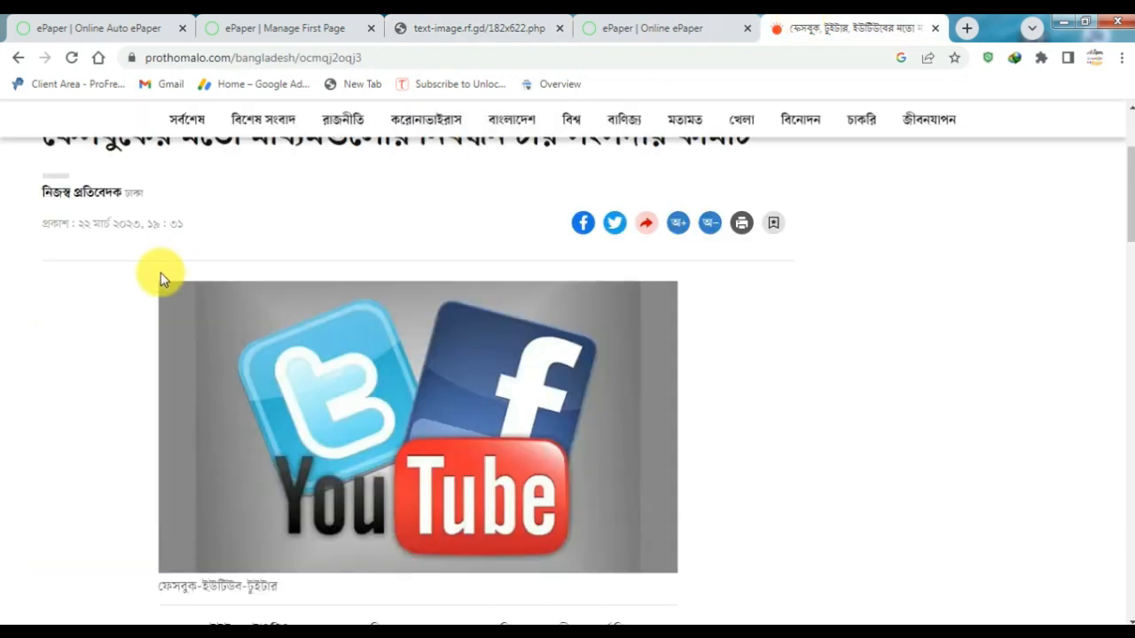
triple_click(70, 193)
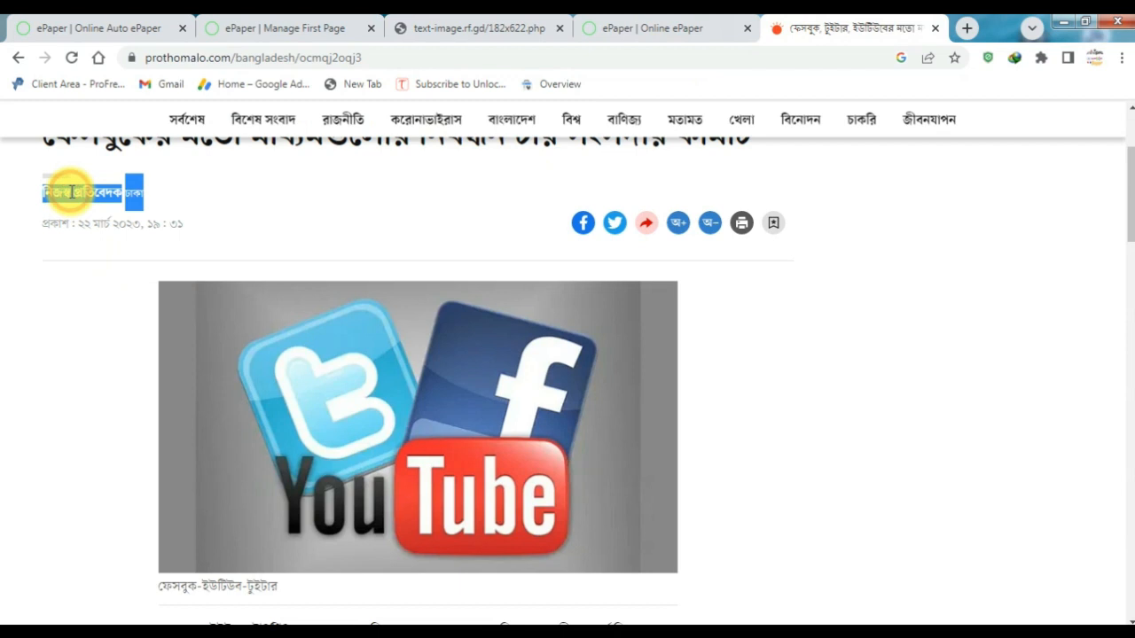
click(70, 193)
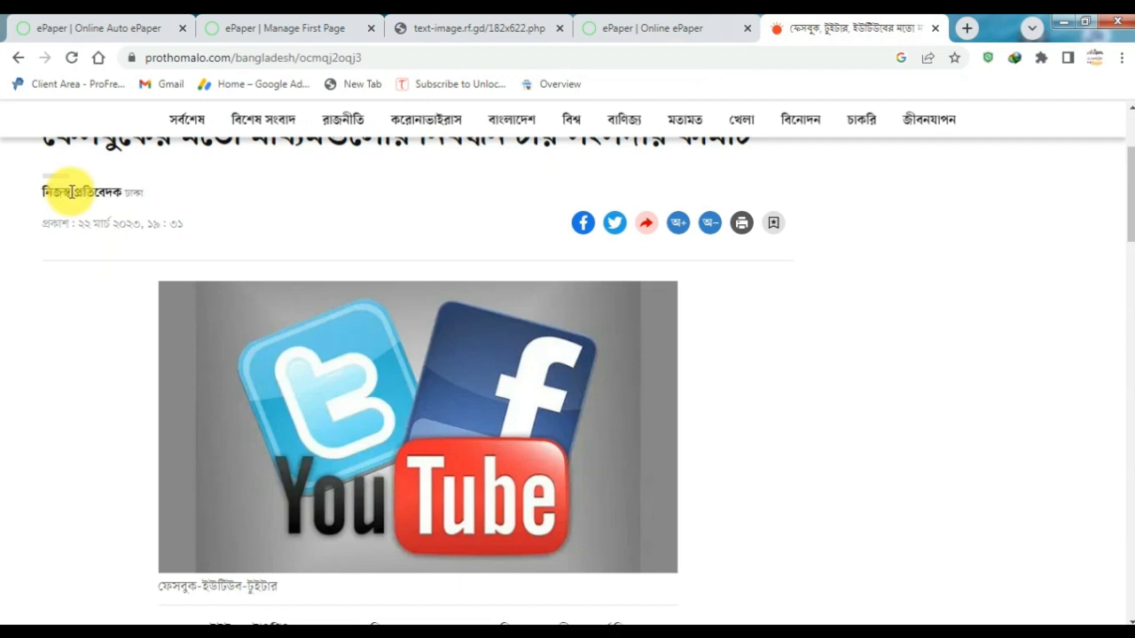
triple_click(70, 192)
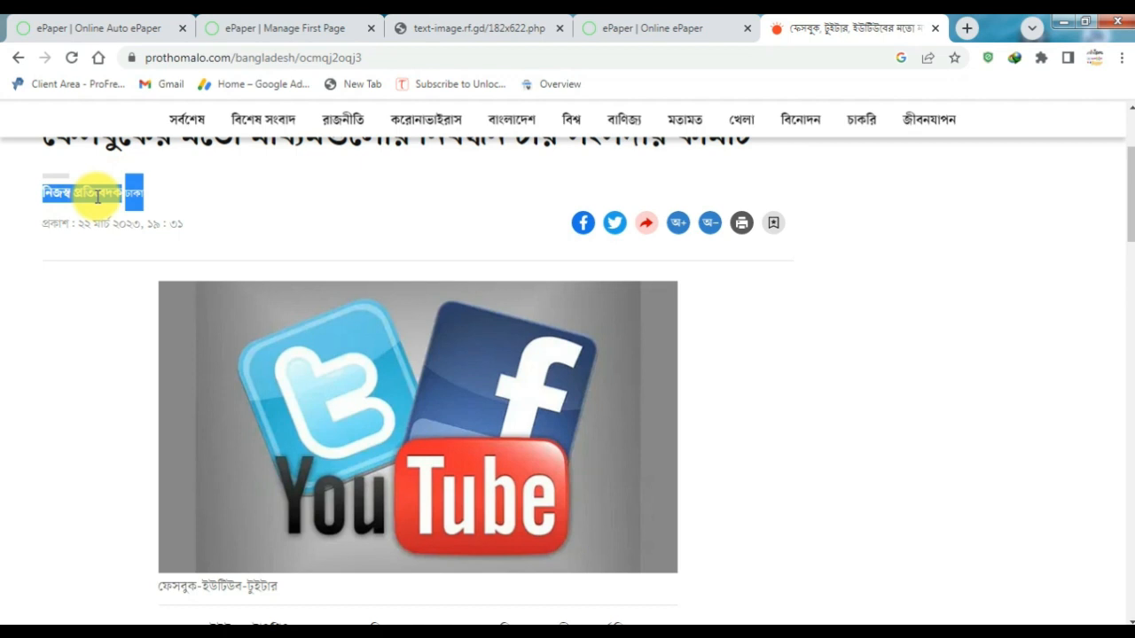
click(702, 25)
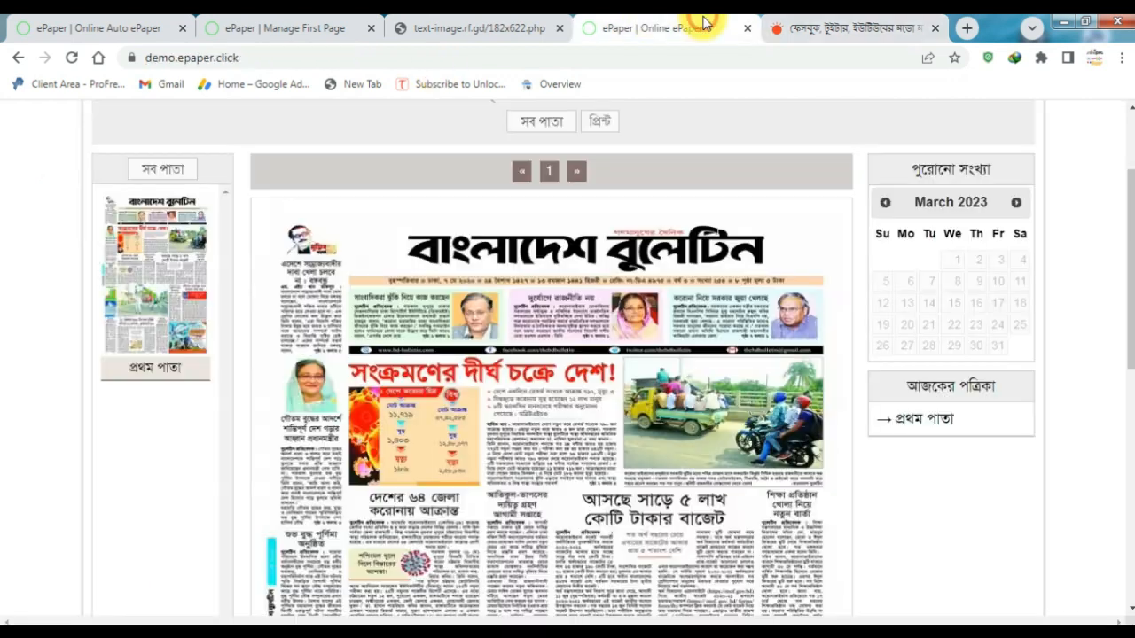
click(252, 23)
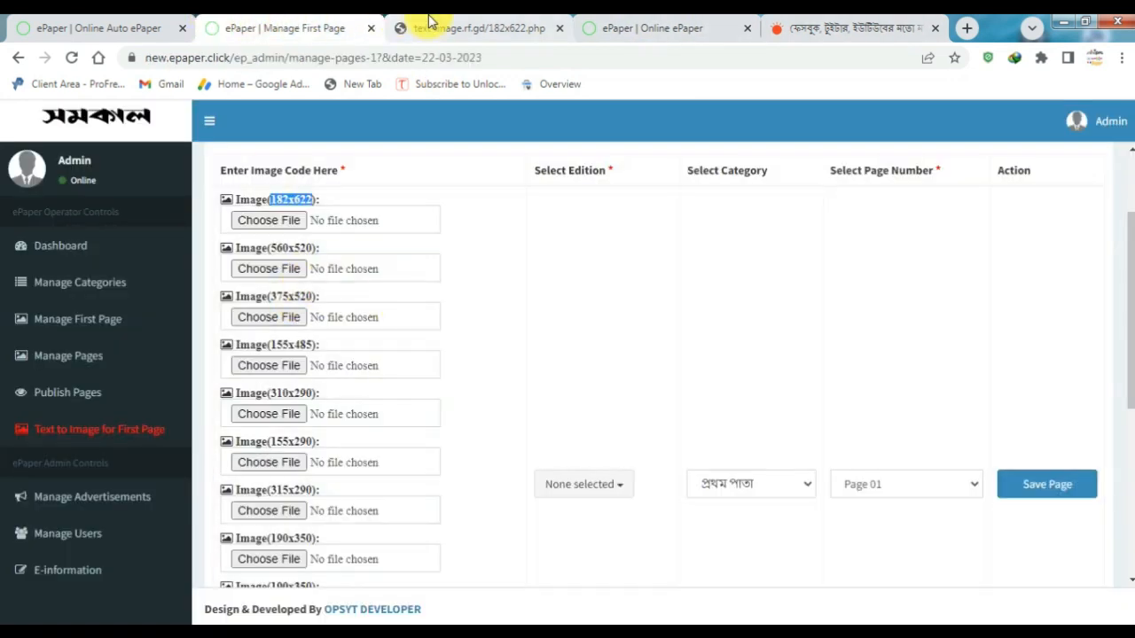
click(428, 21)
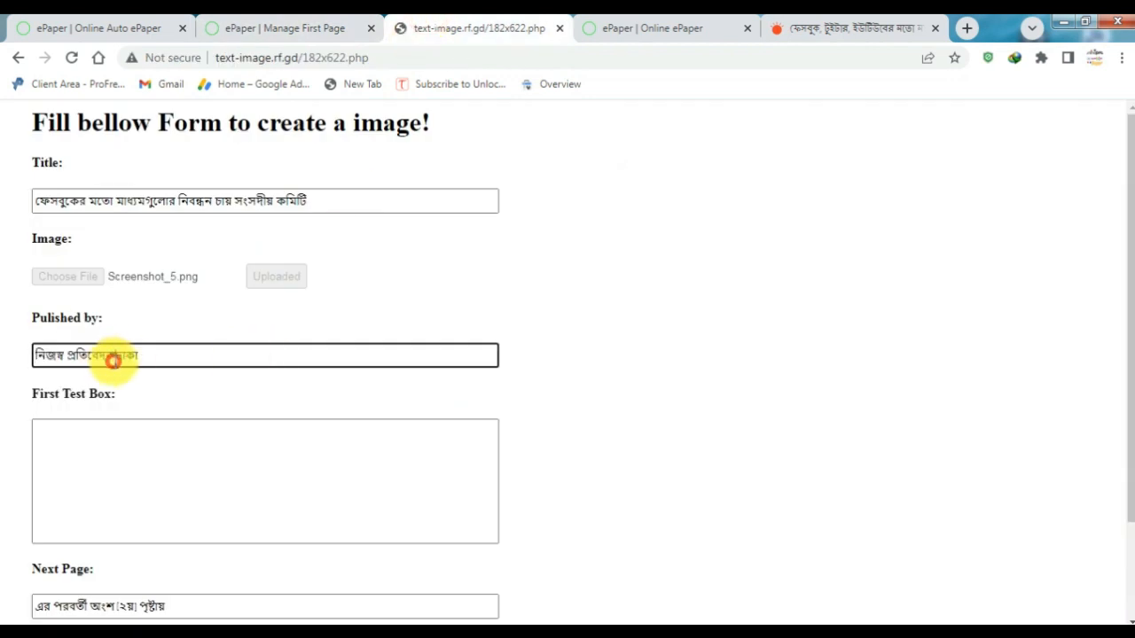
click(210, 395)
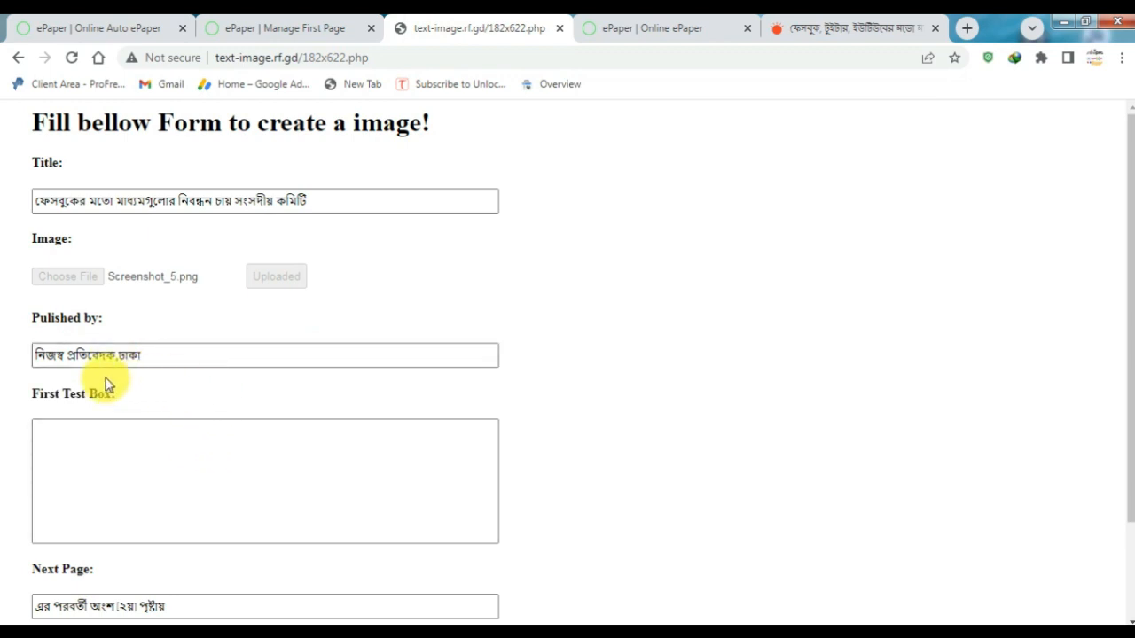
Copy the first two body paragraphs of the Prothom Alo article for the form's First Test Box
click(112, 451)
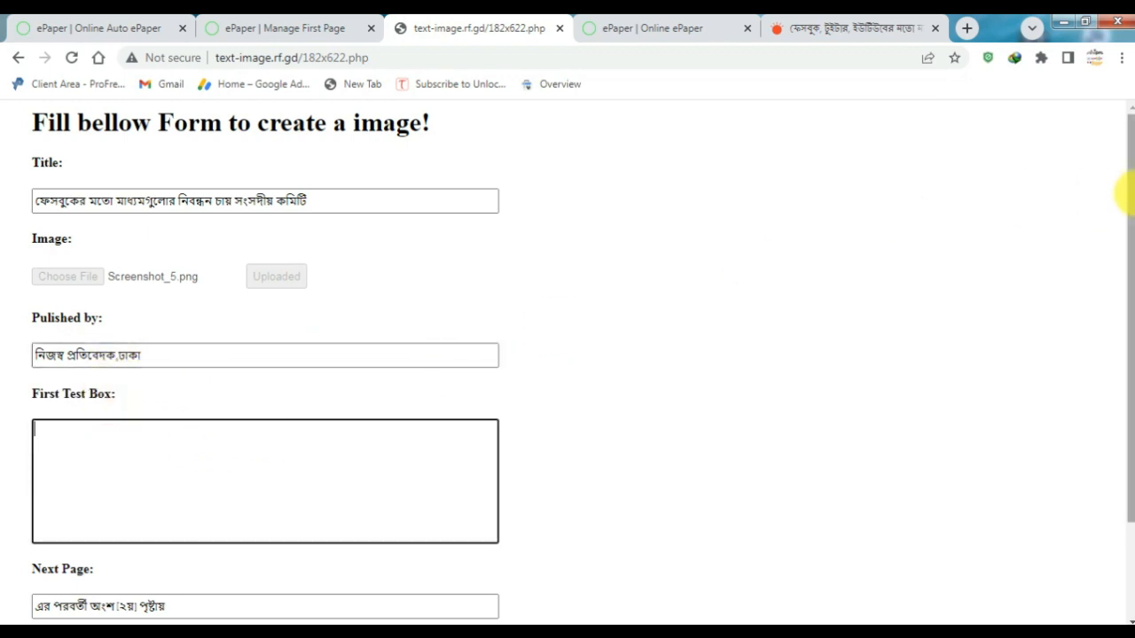
drag(1130, 189, 1130, 248)
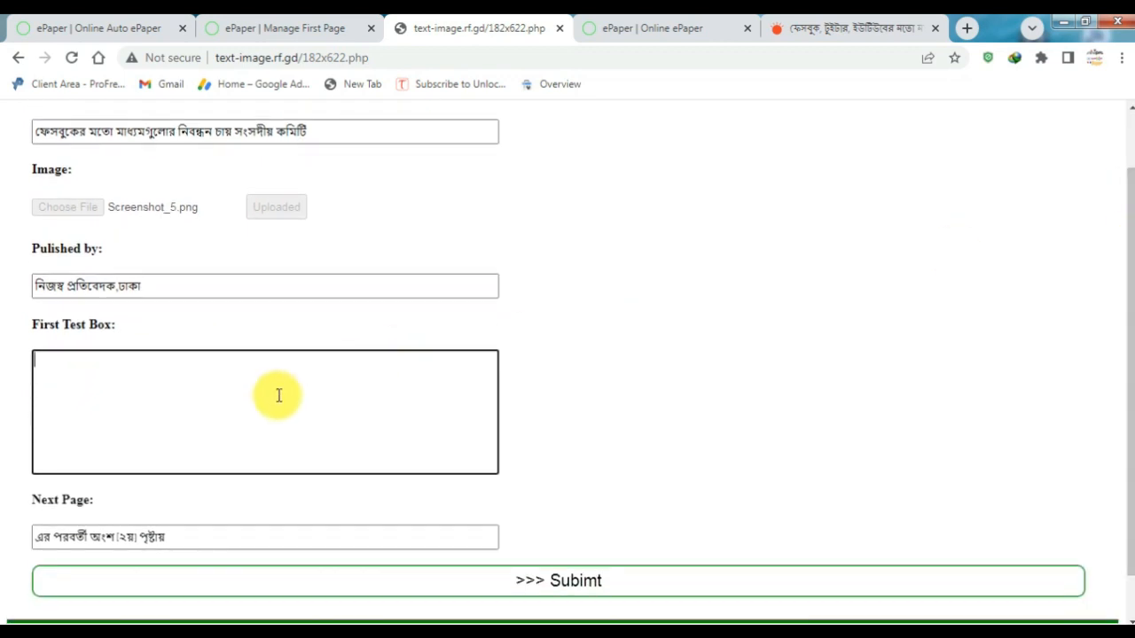
click(891, 25)
drag(1127, 174, 1130, 255)
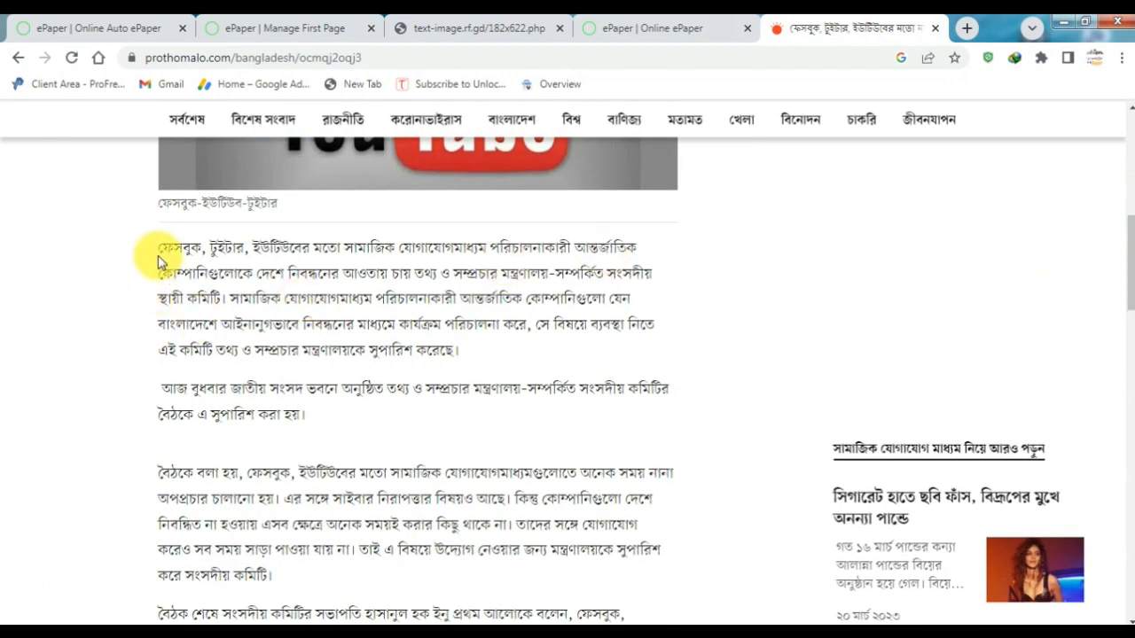
drag(158, 255, 290, 421)
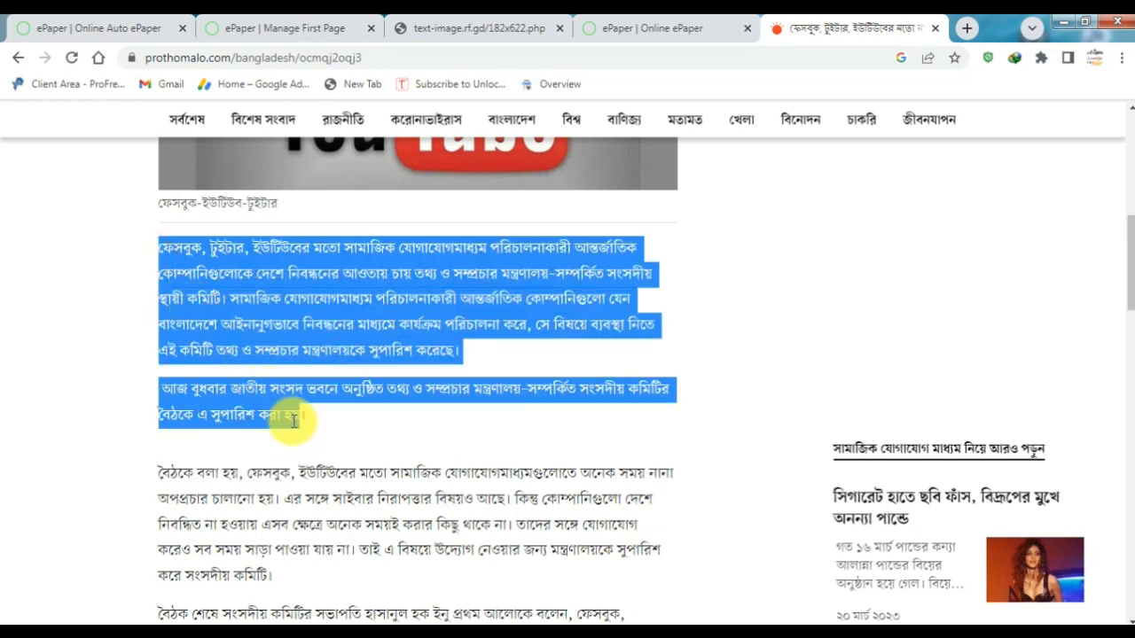
right_click(308, 300)
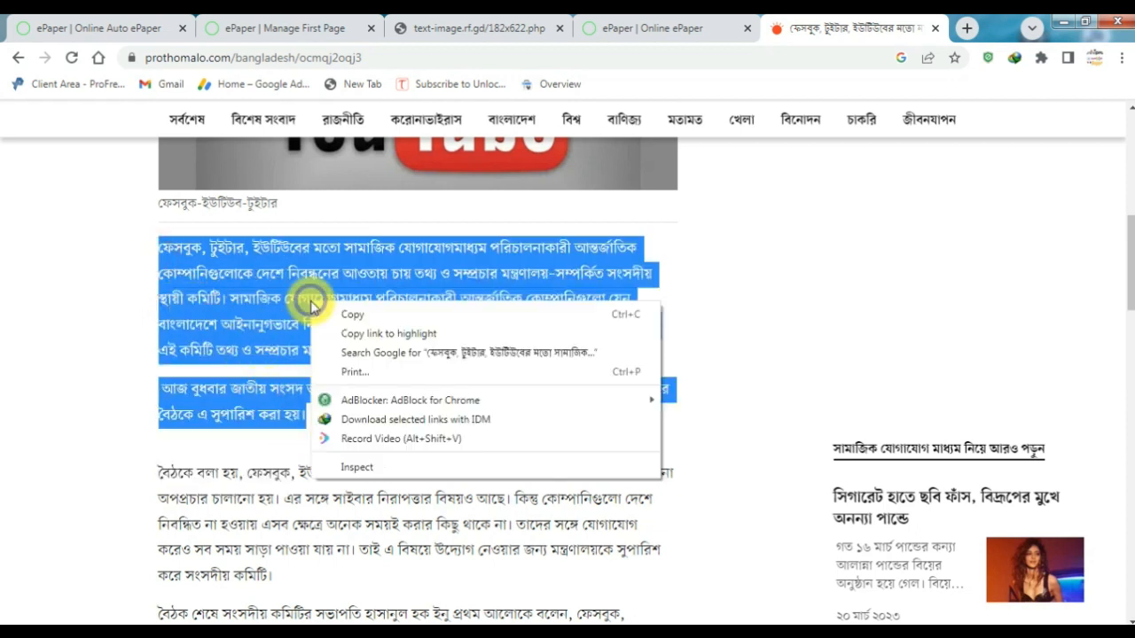
click(347, 313)
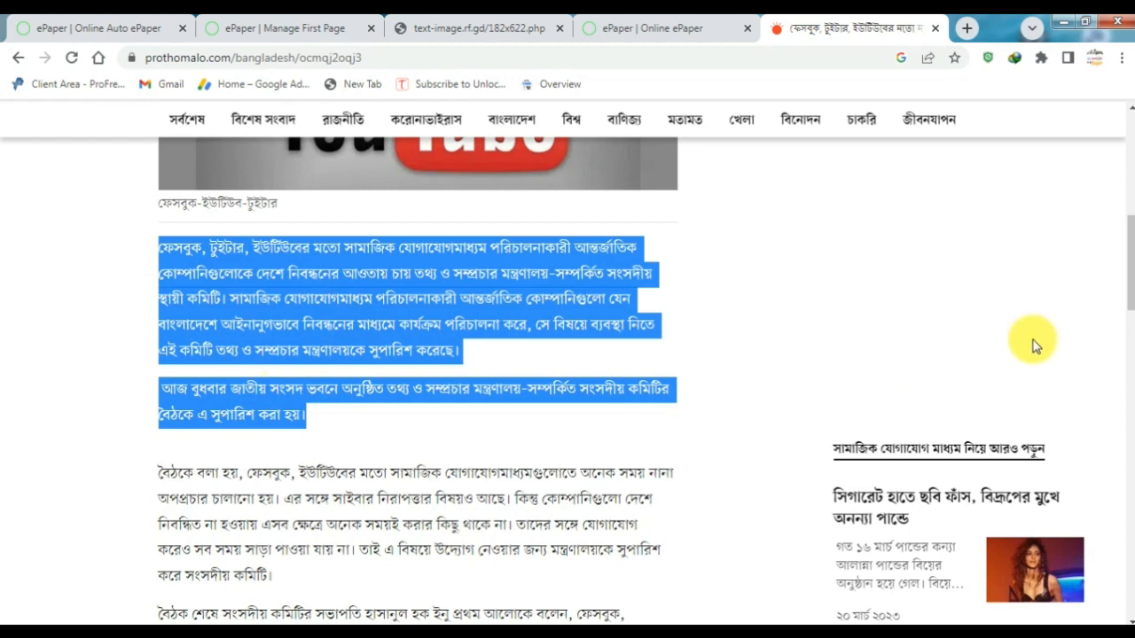
Copy the Prothom Alo article's text from its first paragraph through the third paragraph's first sentence into the form's First Test Box
mouse_move(1129, 274)
mouse_down()
mouse_move(1131, 405)
mouse_move(1124, 251)
mouse_move(1124, 274)
mouse_up()
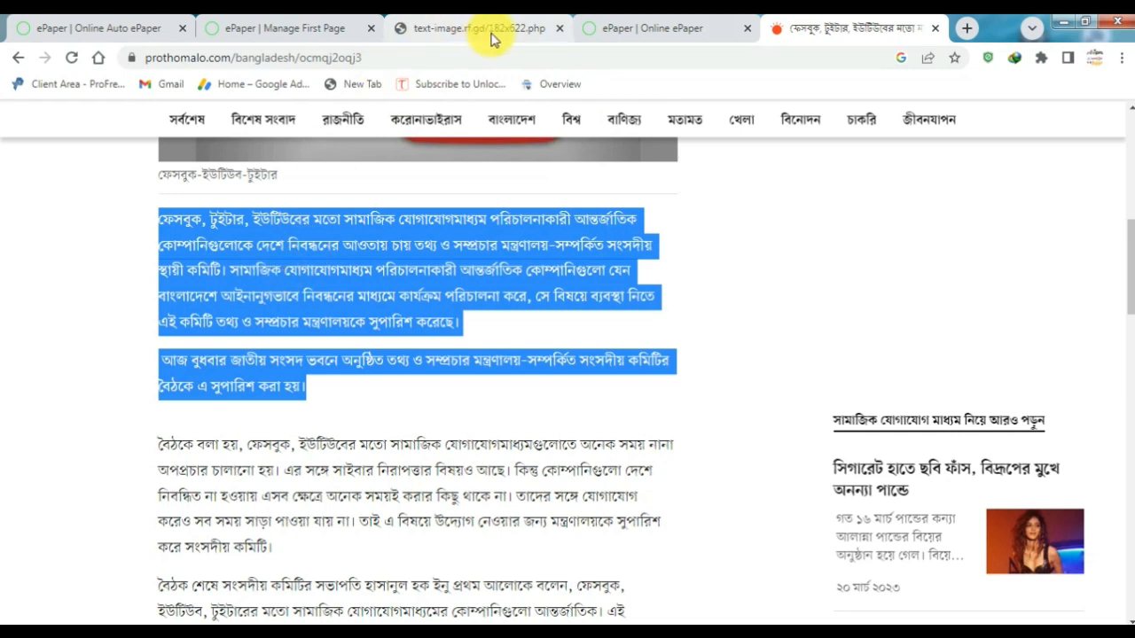
click(180, 335)
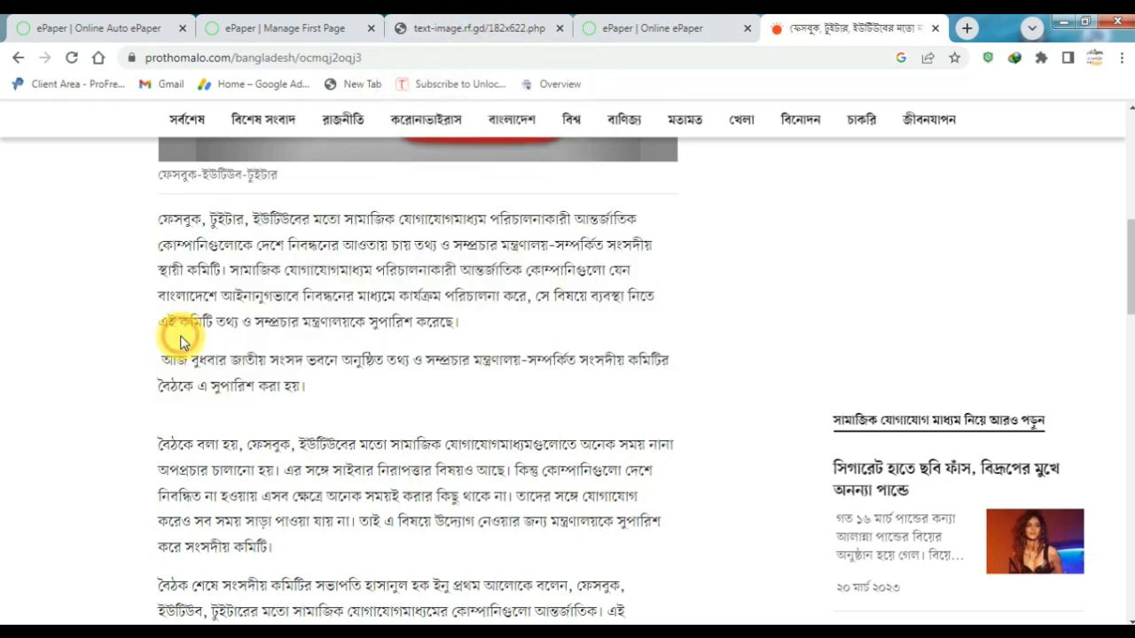
drag(158, 228, 278, 438)
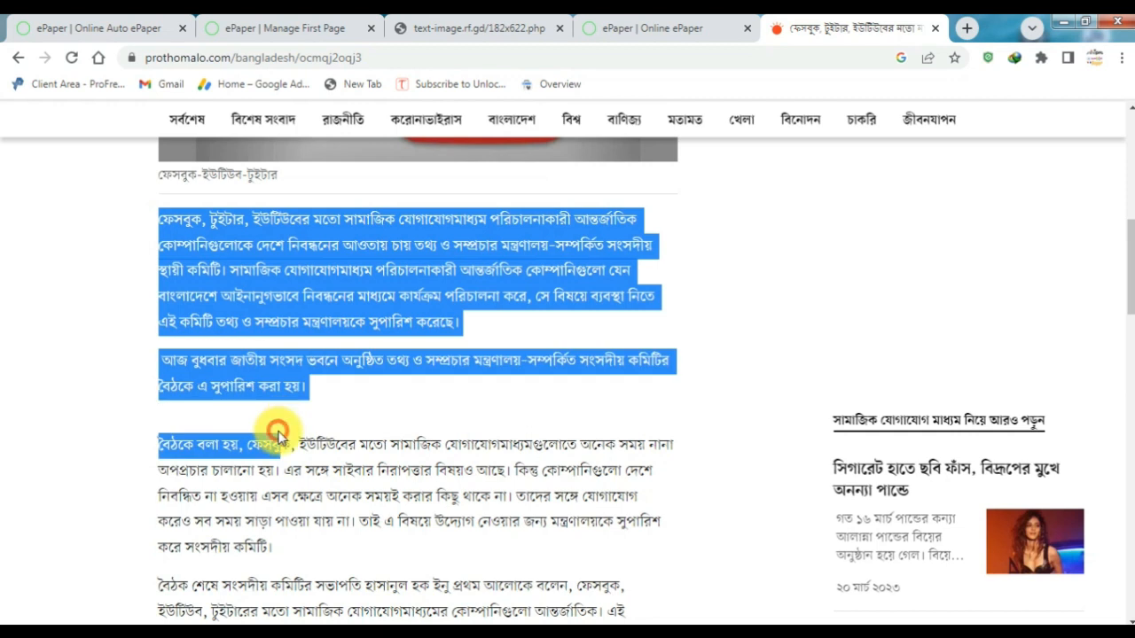
click(213, 280)
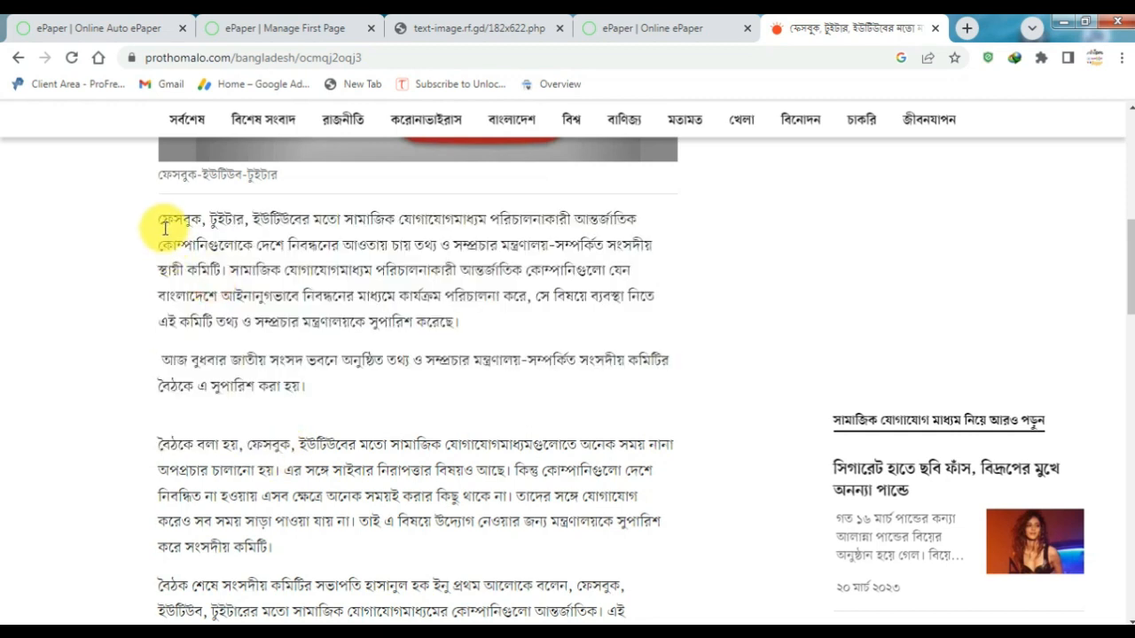
drag(161, 223, 280, 470)
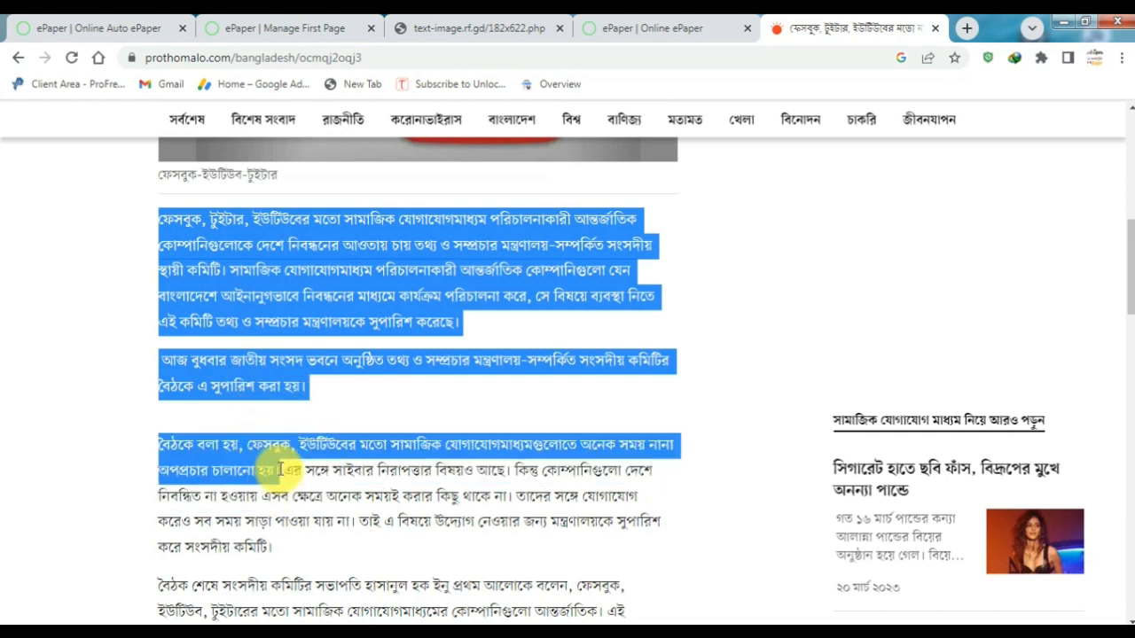
right_click(267, 286)
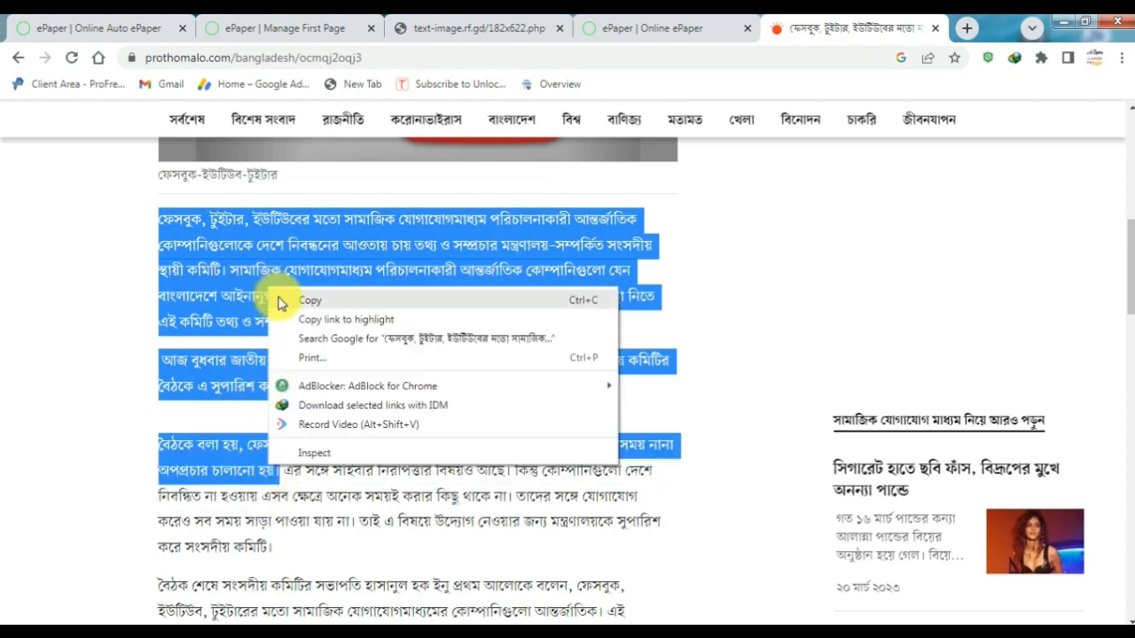
click(277, 303)
click(466, 26)
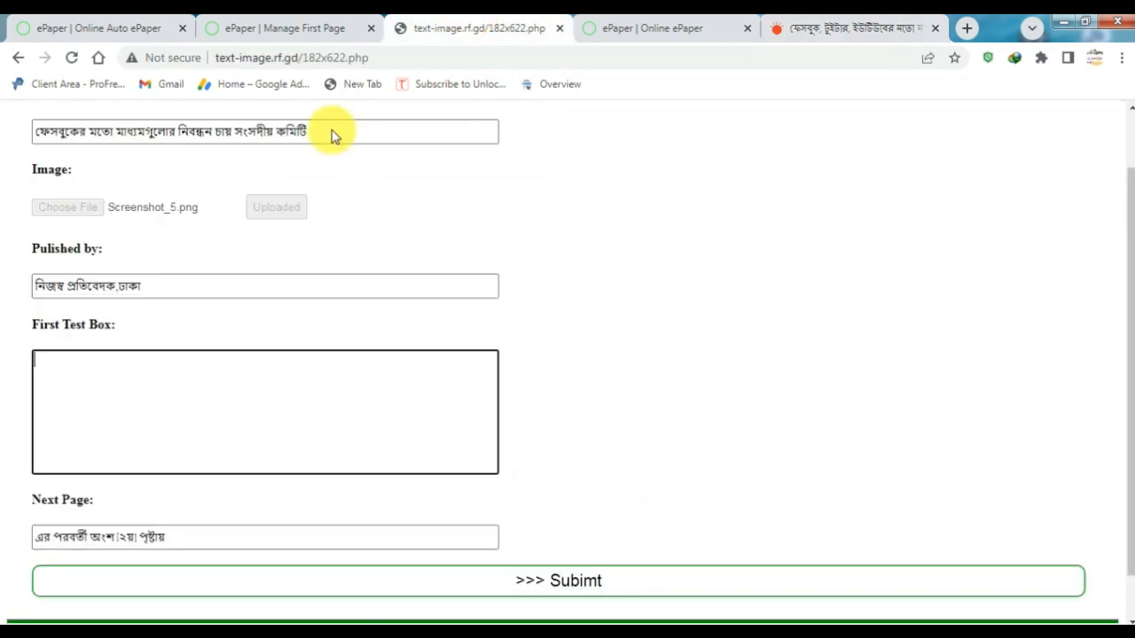
right_click(165, 390)
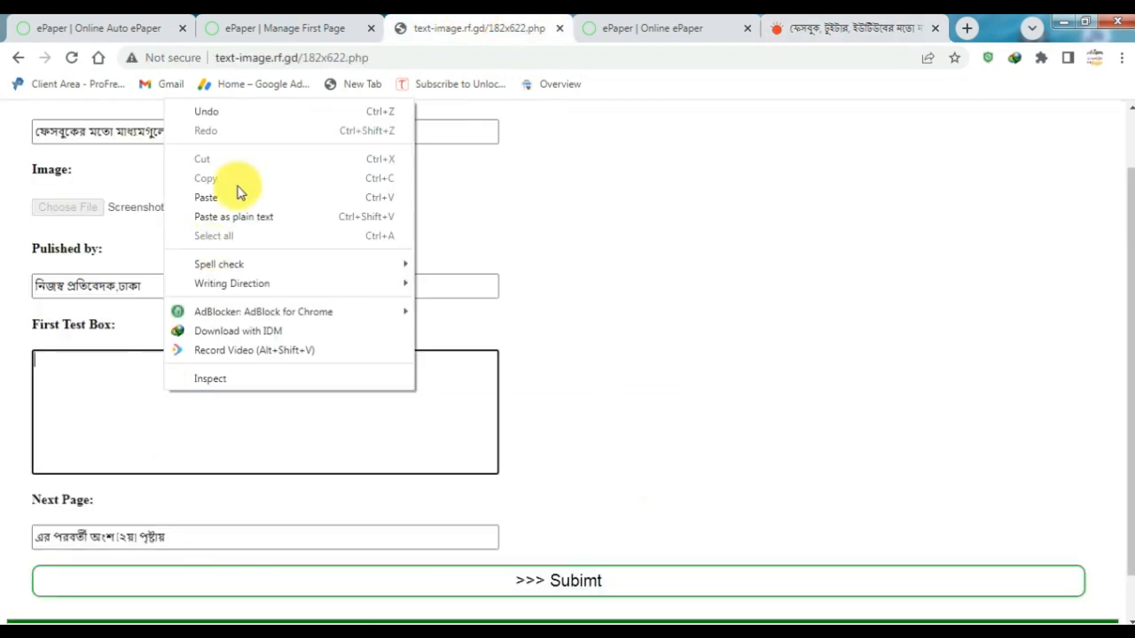
click(206, 197)
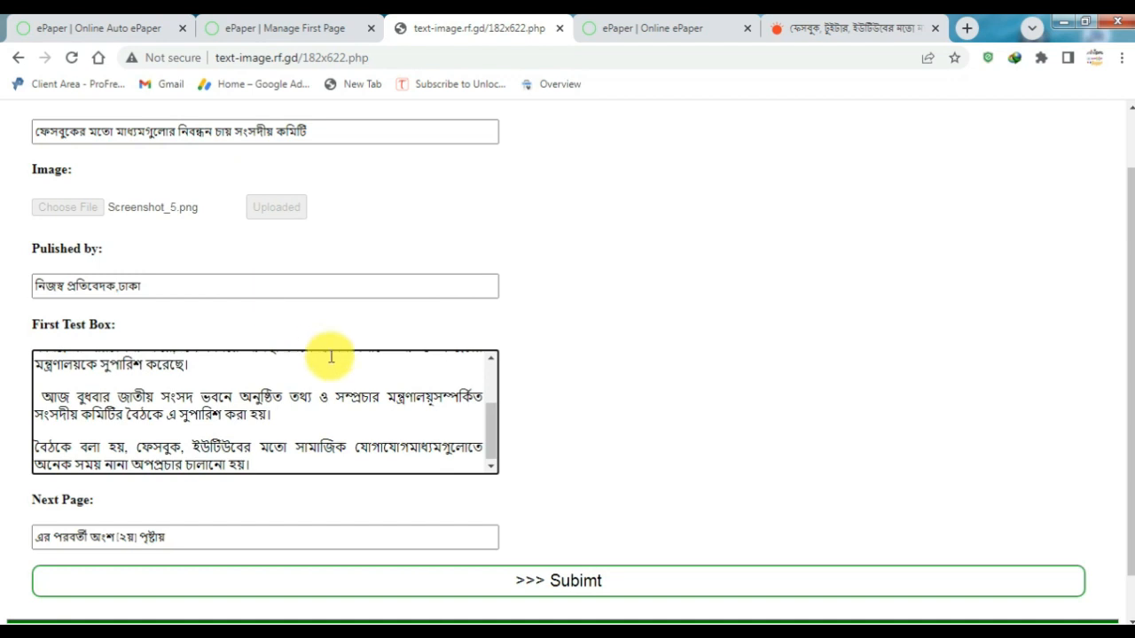
drag(494, 431, 493, 367)
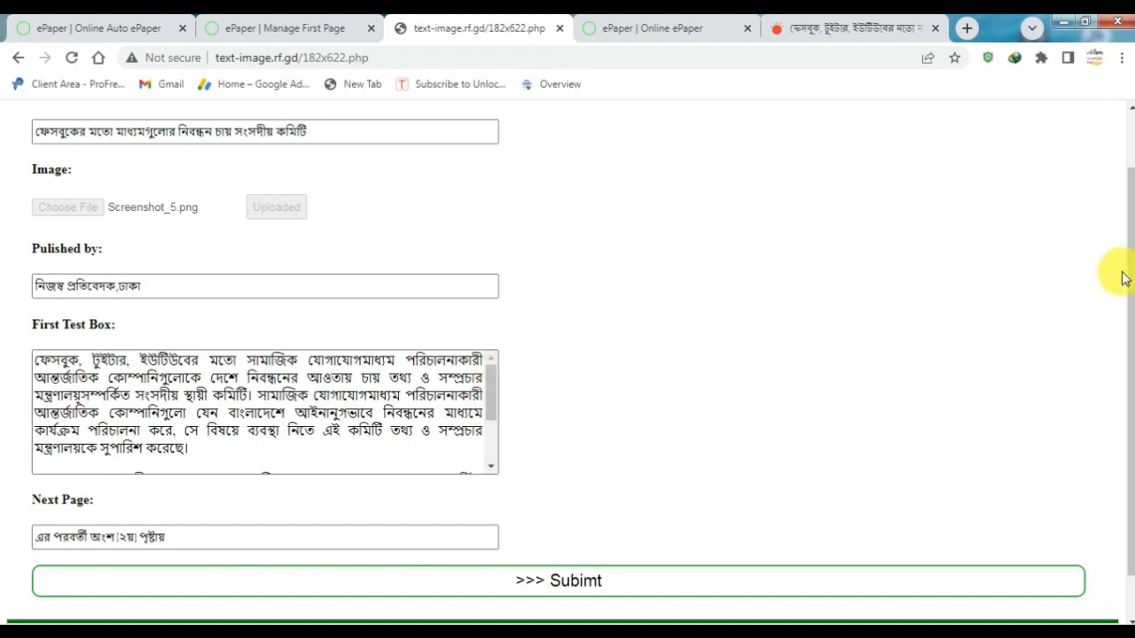
Check the form's Next Page text against the article's remaining paragraphs and the e-paper layout, and submit the 182x622 image form
drag(1130, 274, 1129, 355)
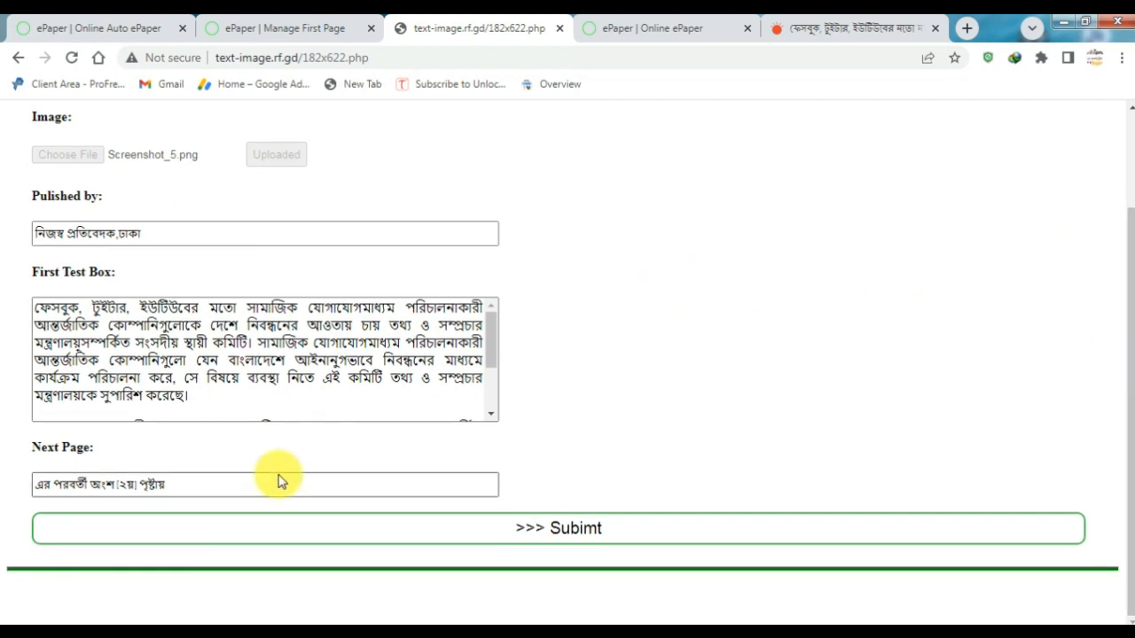
triple_click(254, 492)
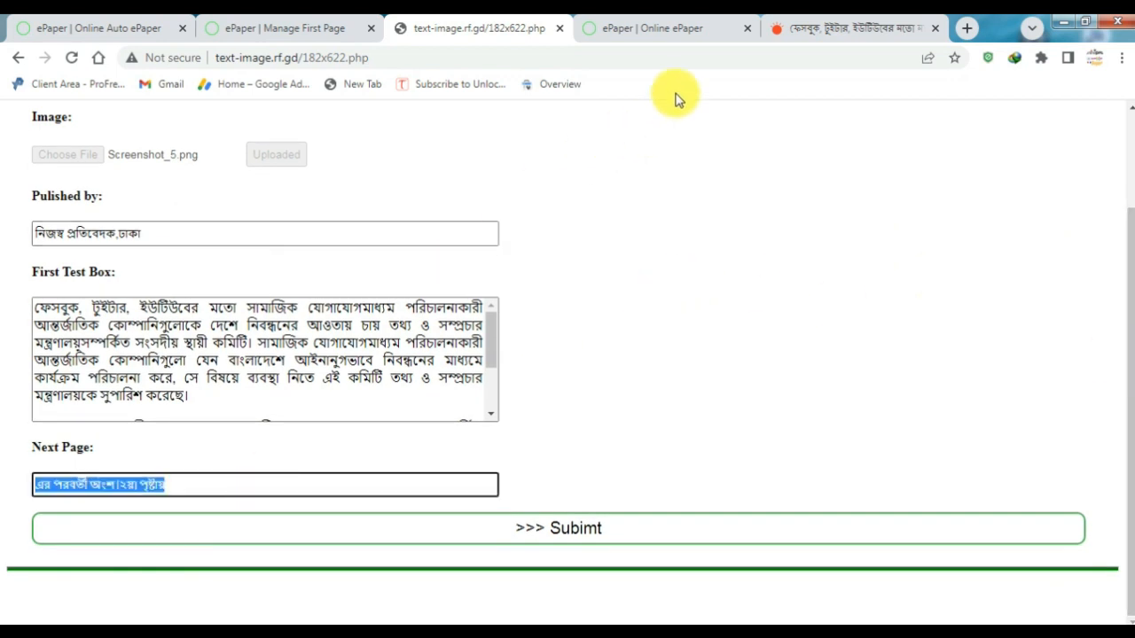
click(811, 27)
click(412, 502)
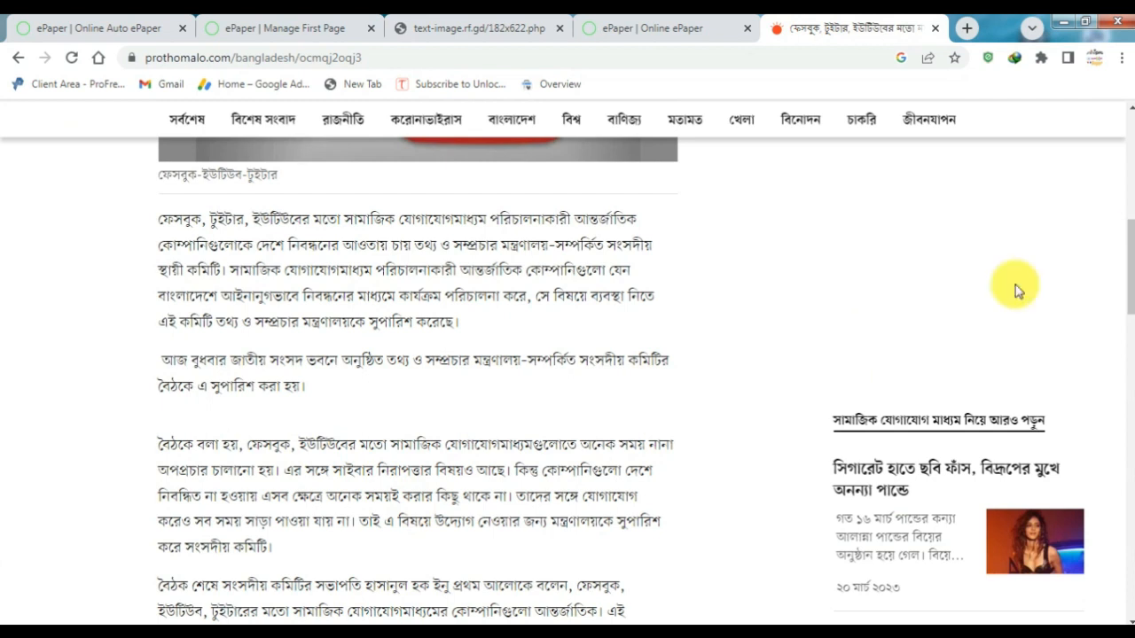
drag(1126, 235, 1129, 310)
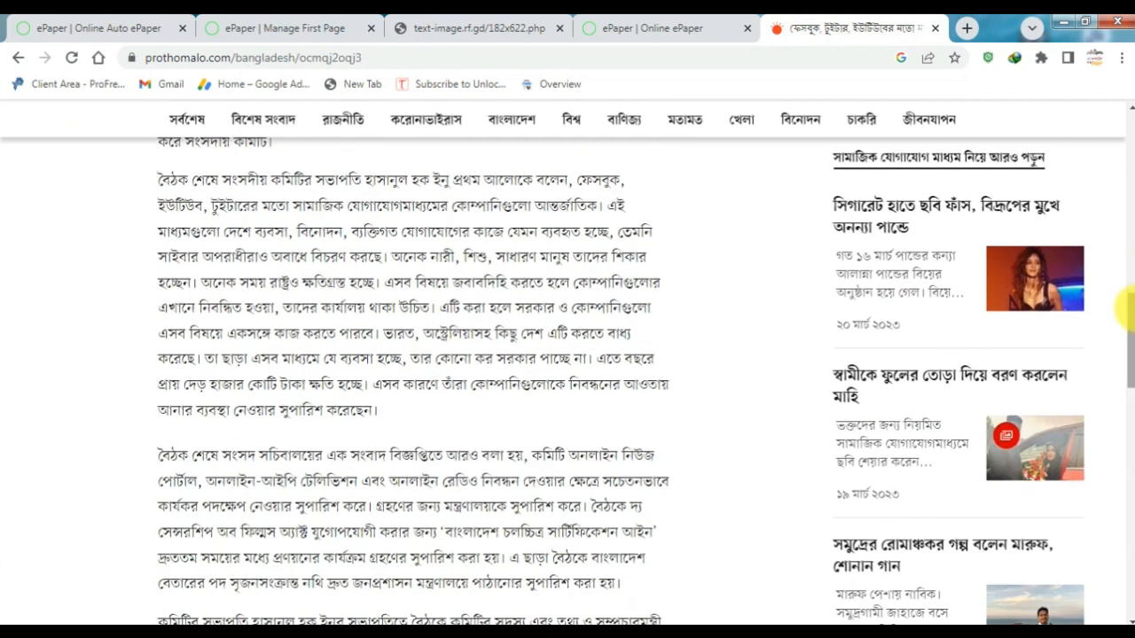
click(654, 25)
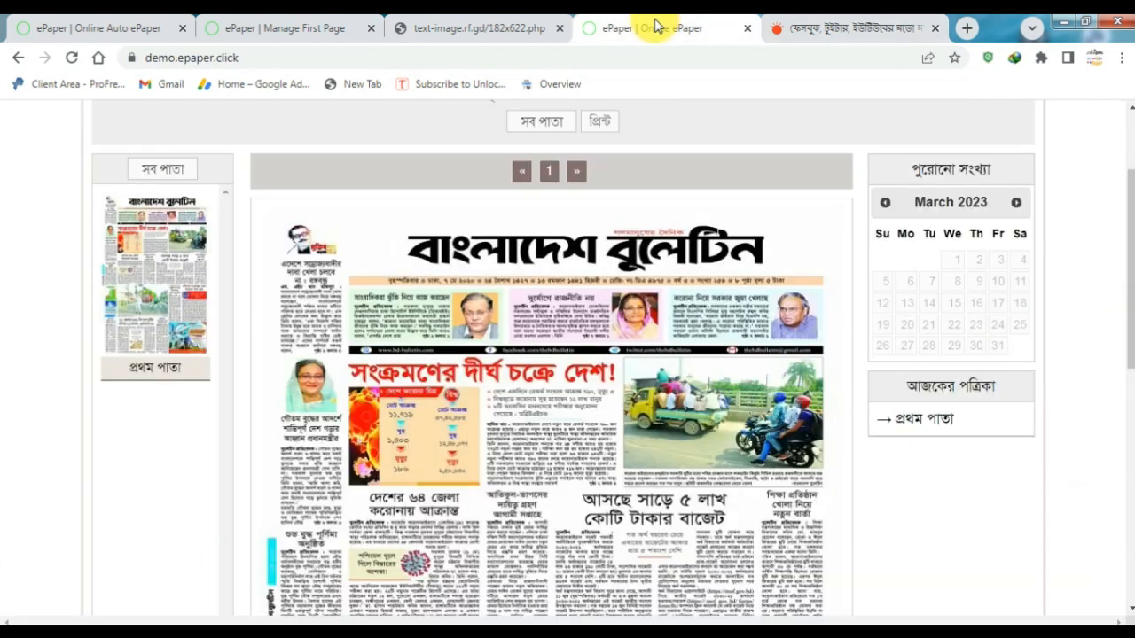
click(438, 25)
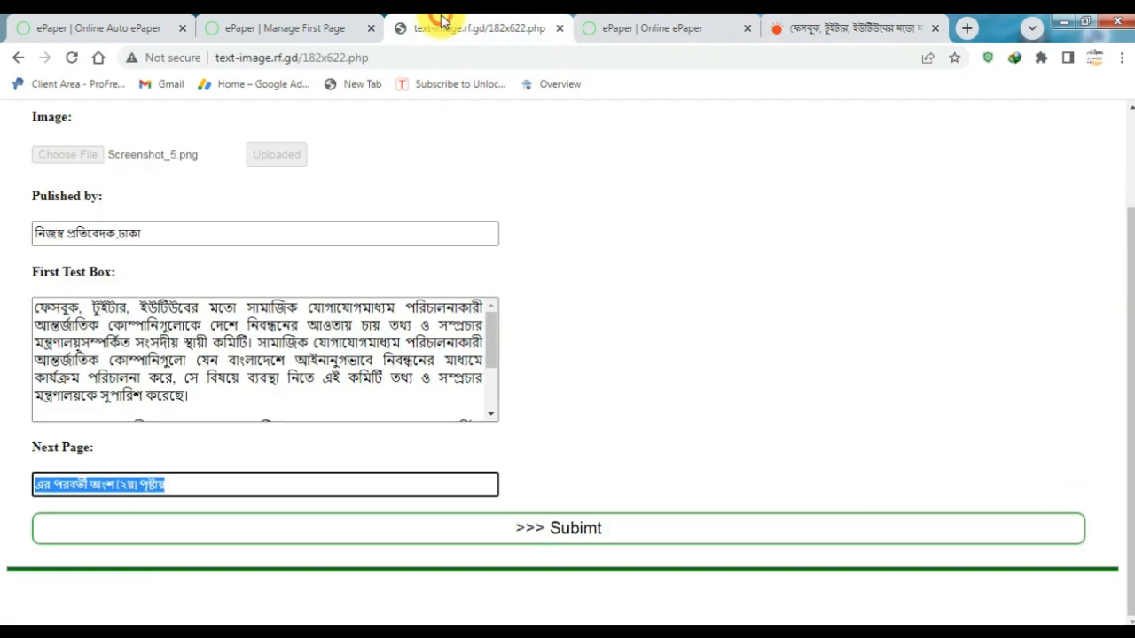
click(135, 487)
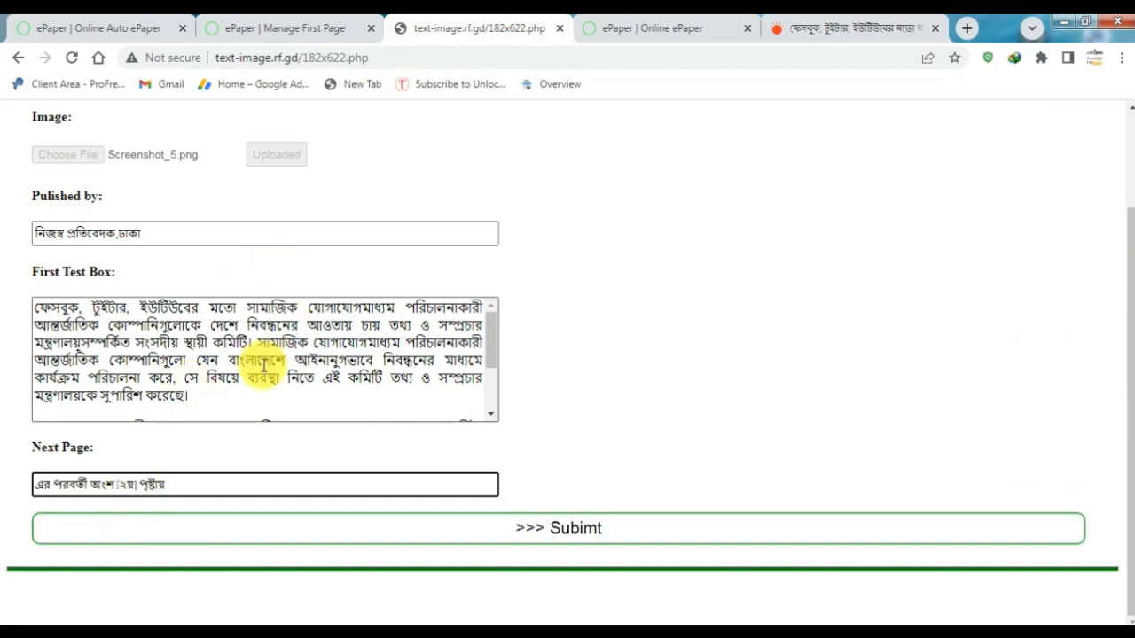
click(161, 23)
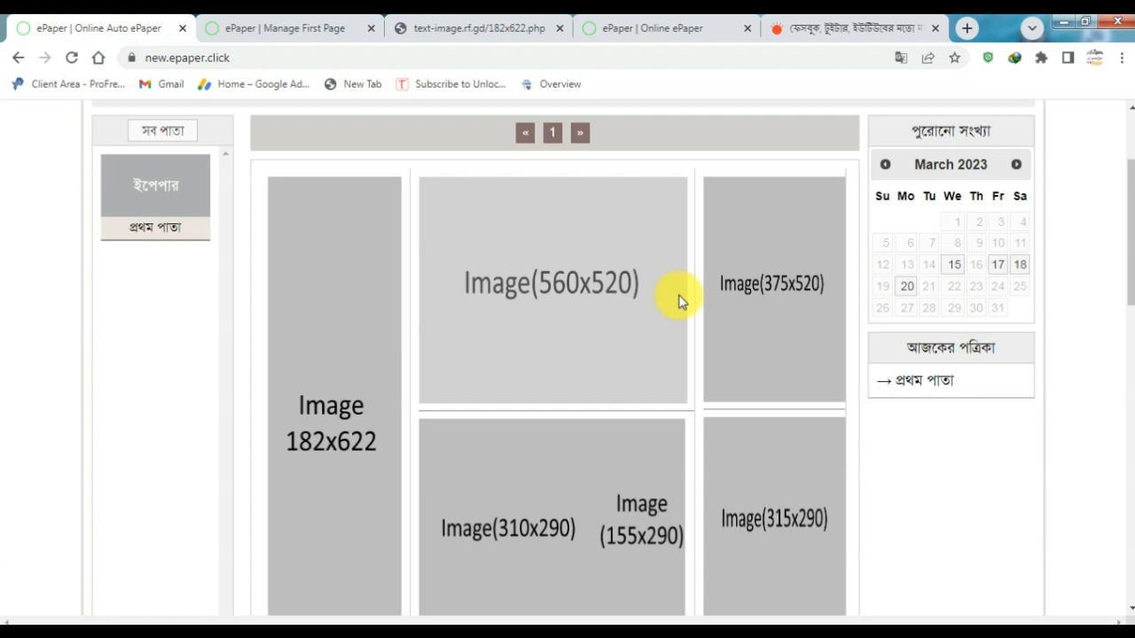
click(279, 27)
click(474, 21)
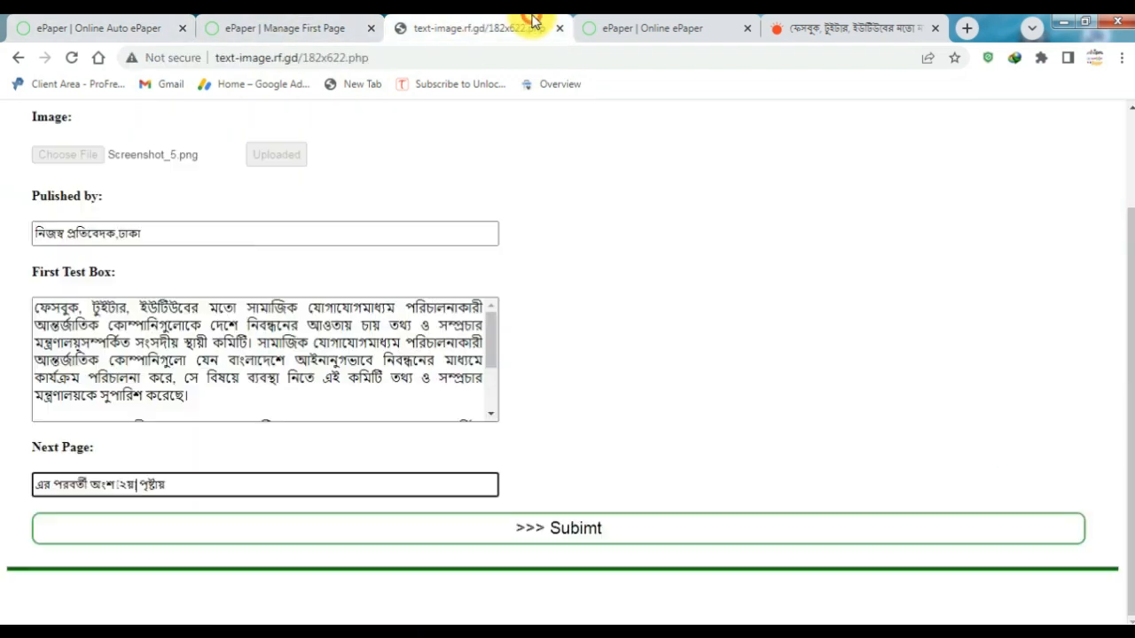
click(146, 485)
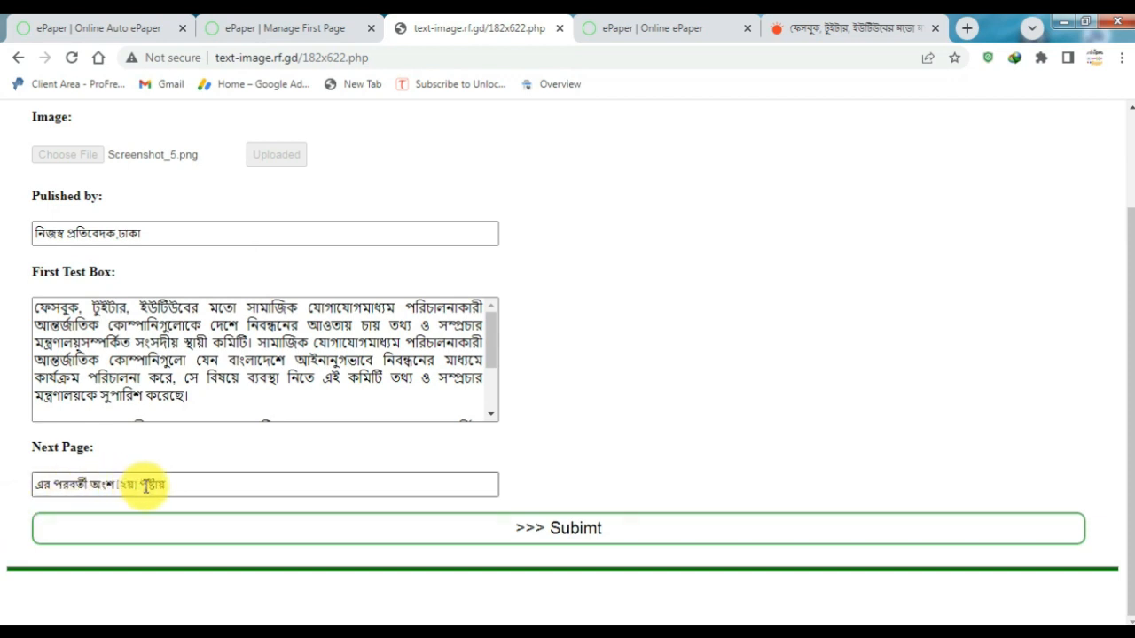
double_click(146, 485)
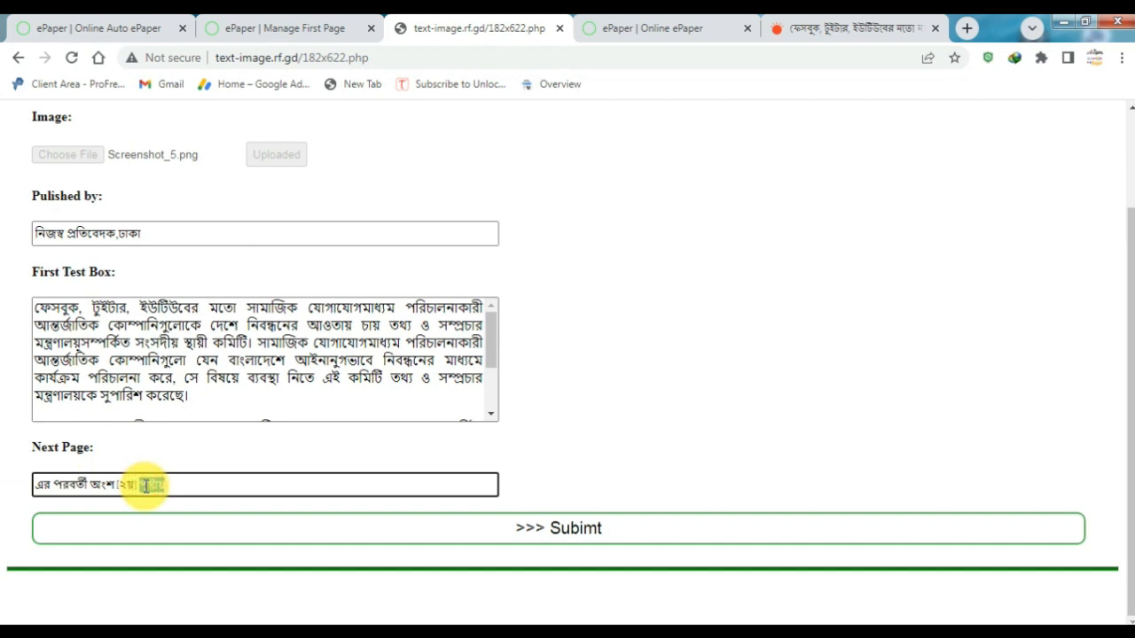
click(137, 471)
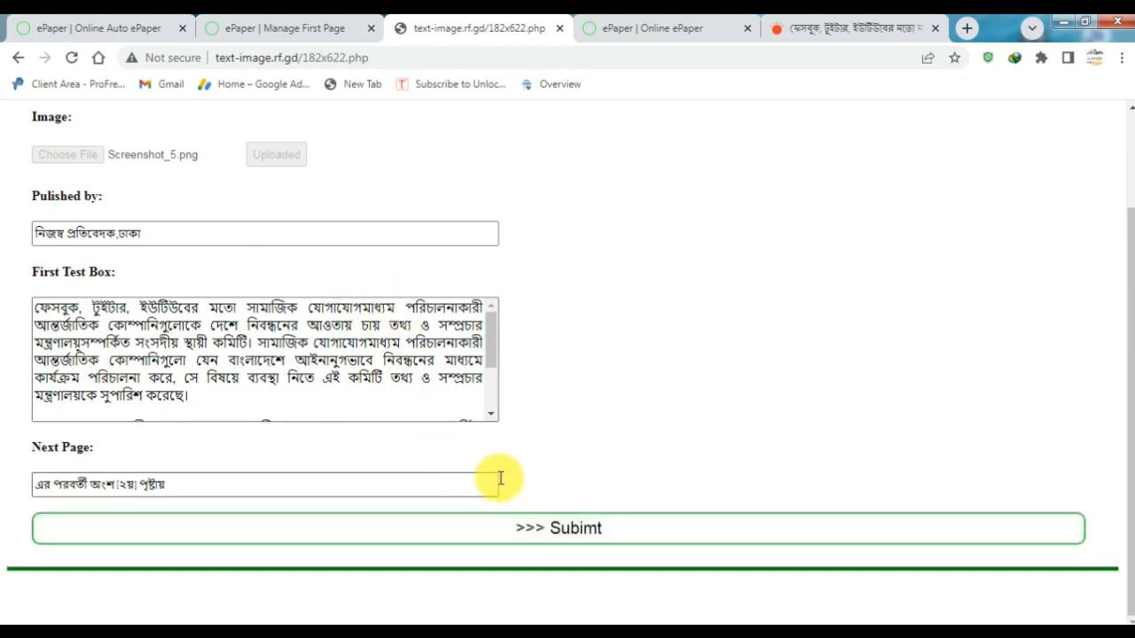
click(546, 529)
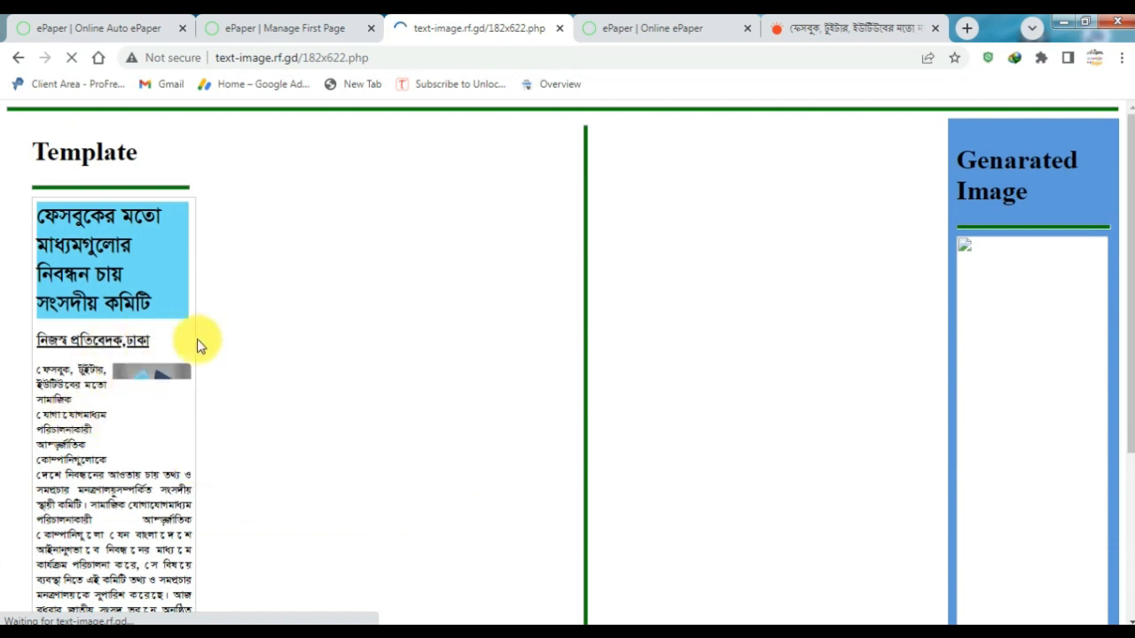
Examine the filled template's headline, byline, picture, body text and next-page line
drag(1129, 222, 1127, 297)
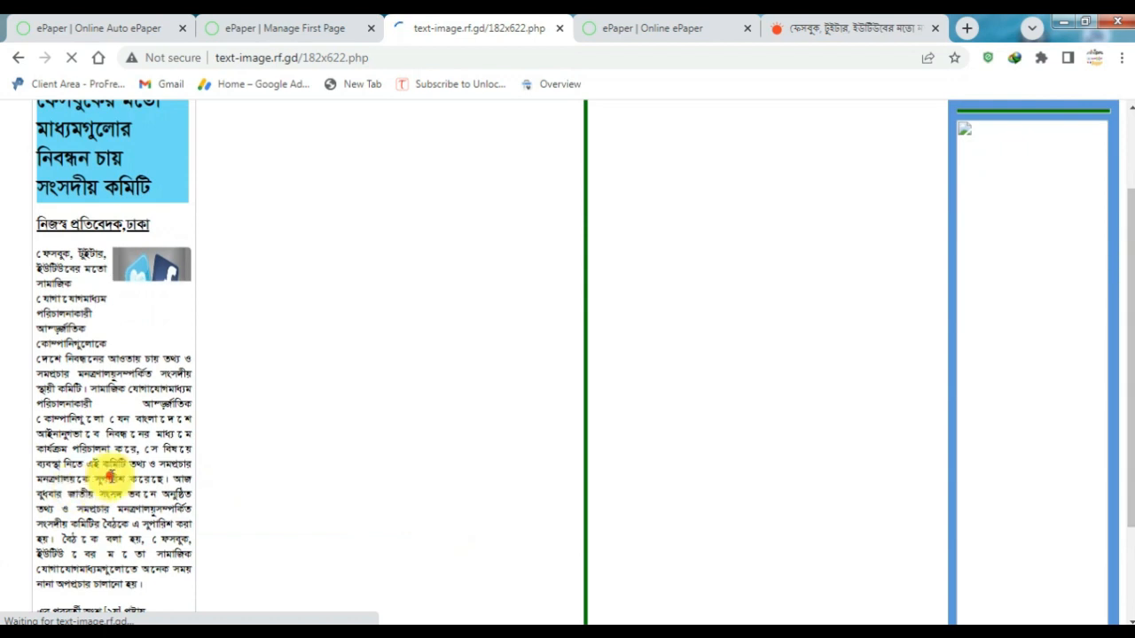
triple_click(107, 473)
click(120, 505)
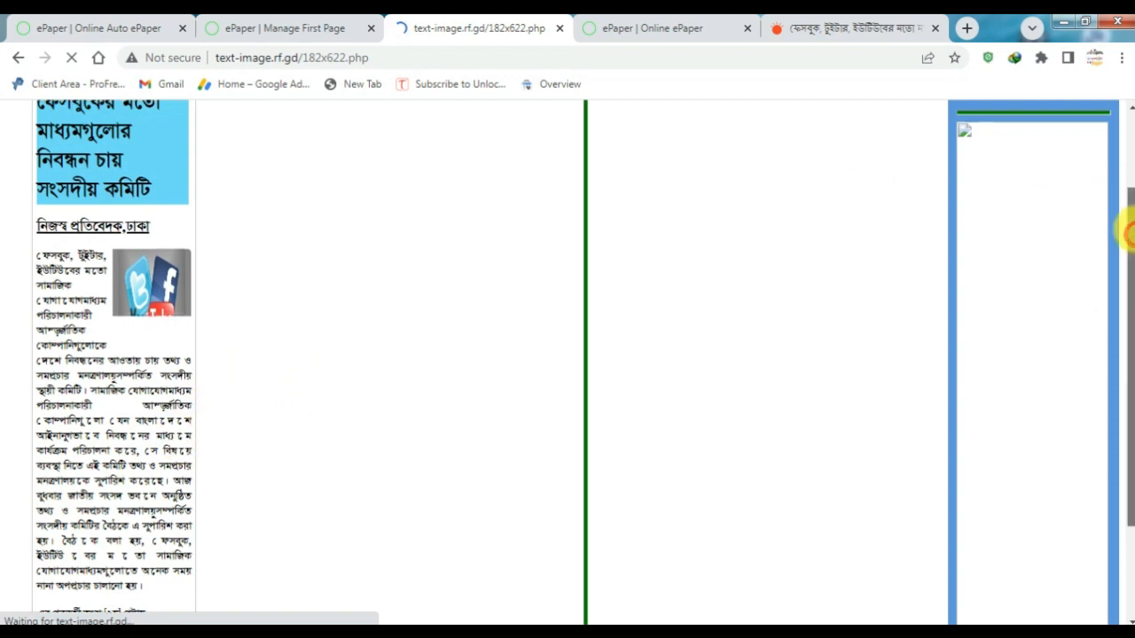
drag(1127, 228, 1125, 151)
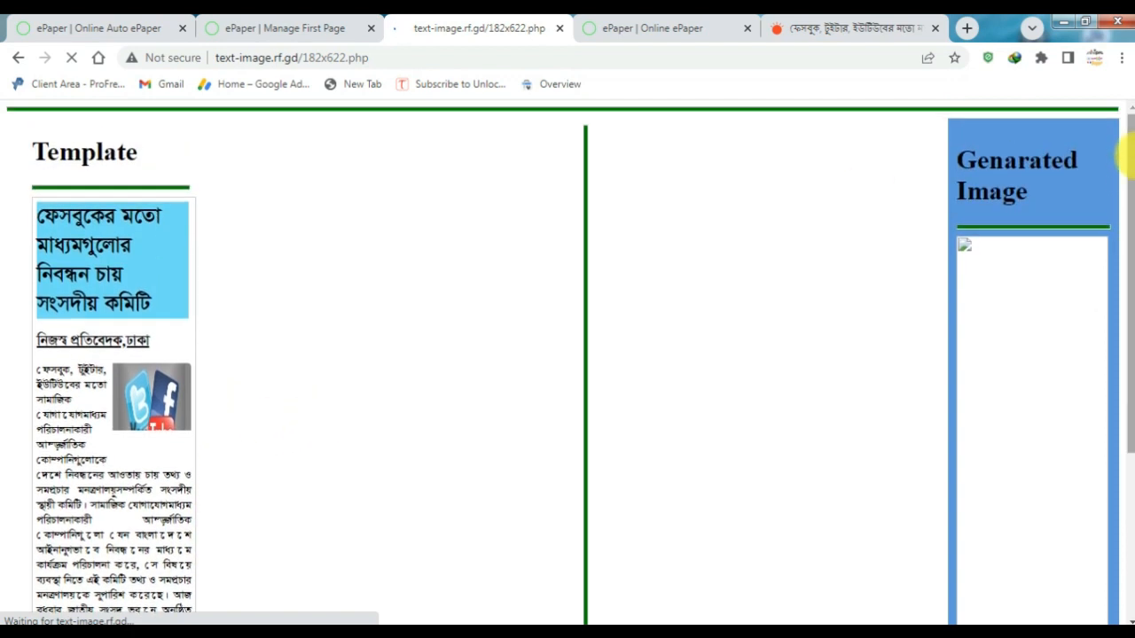
triple_click(91, 278)
click(98, 276)
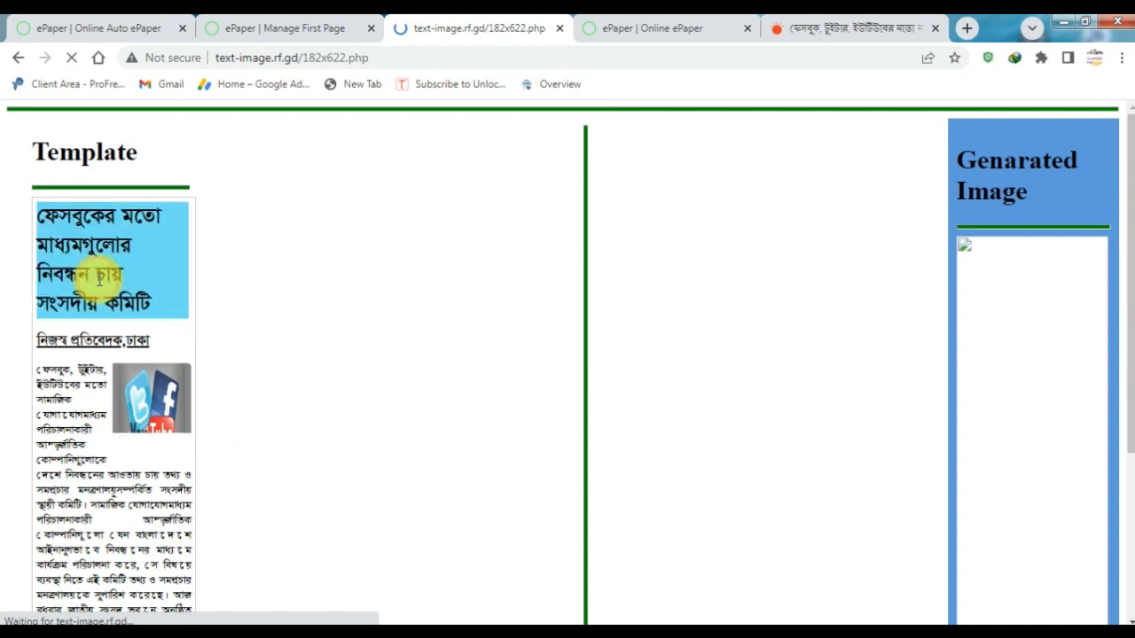
triple_click(112, 338)
click(111, 337)
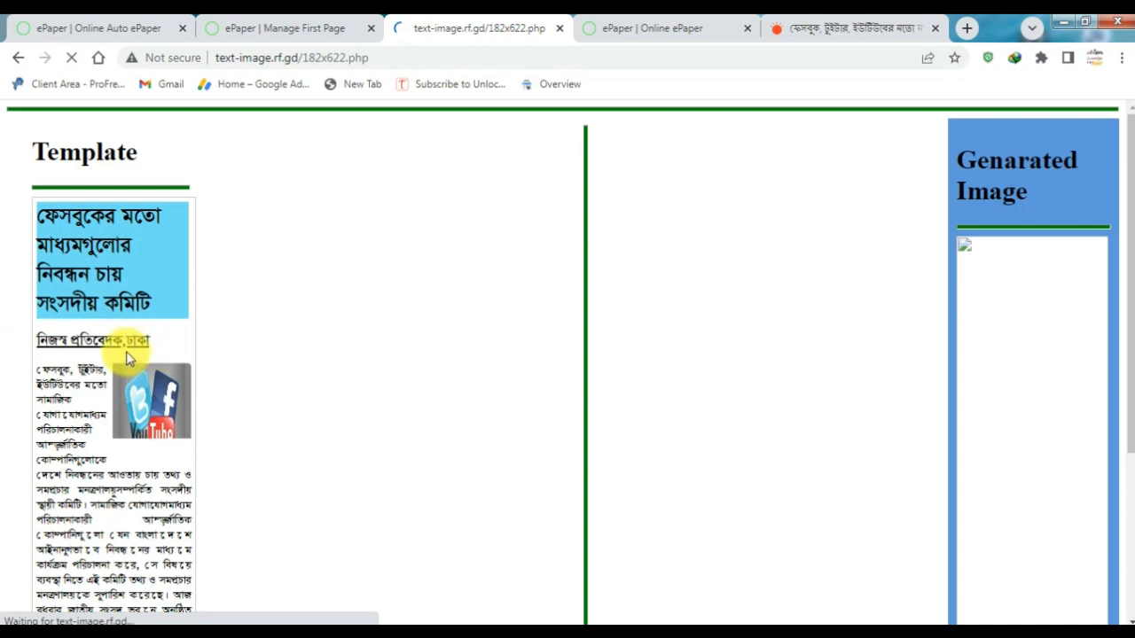
triple_click(54, 405)
click(299, 374)
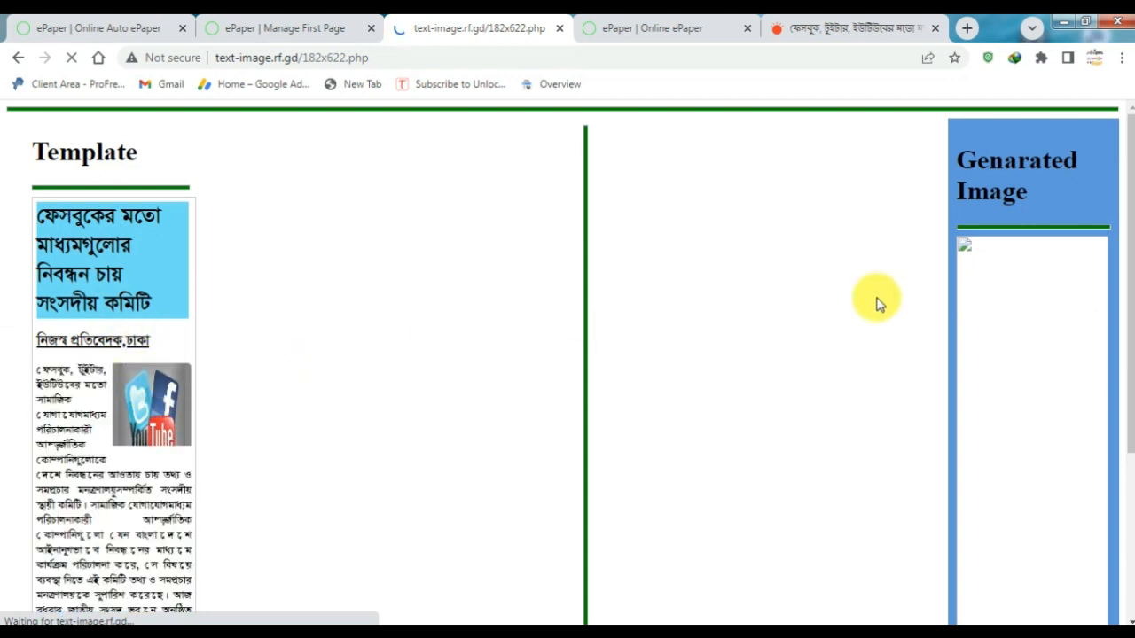
drag(1129, 290, 1122, 435)
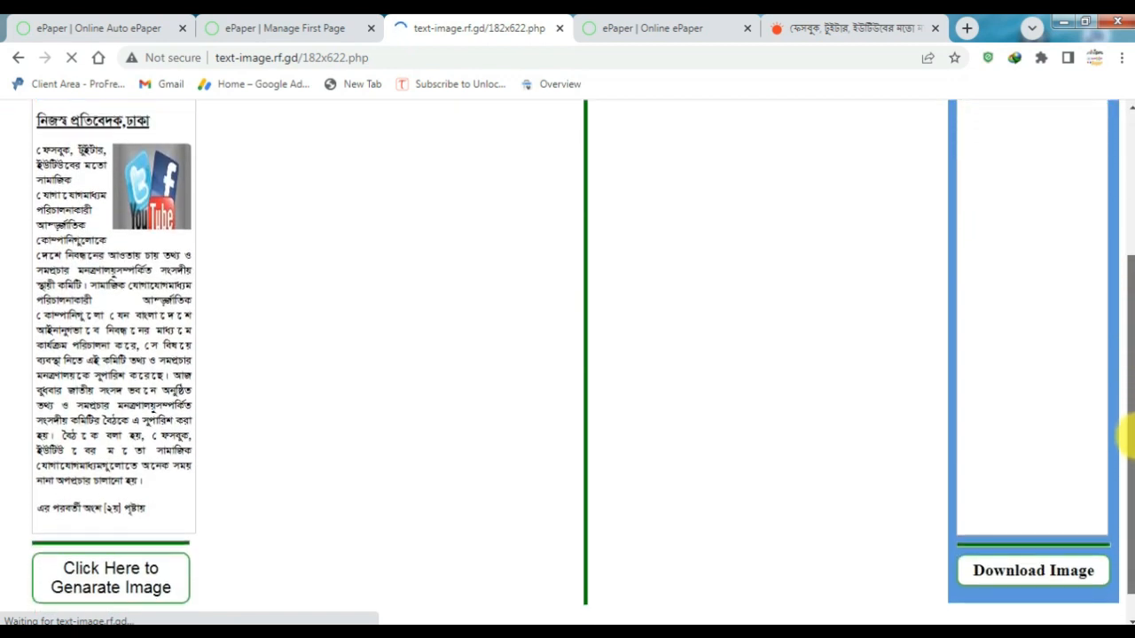
triple_click(104, 497)
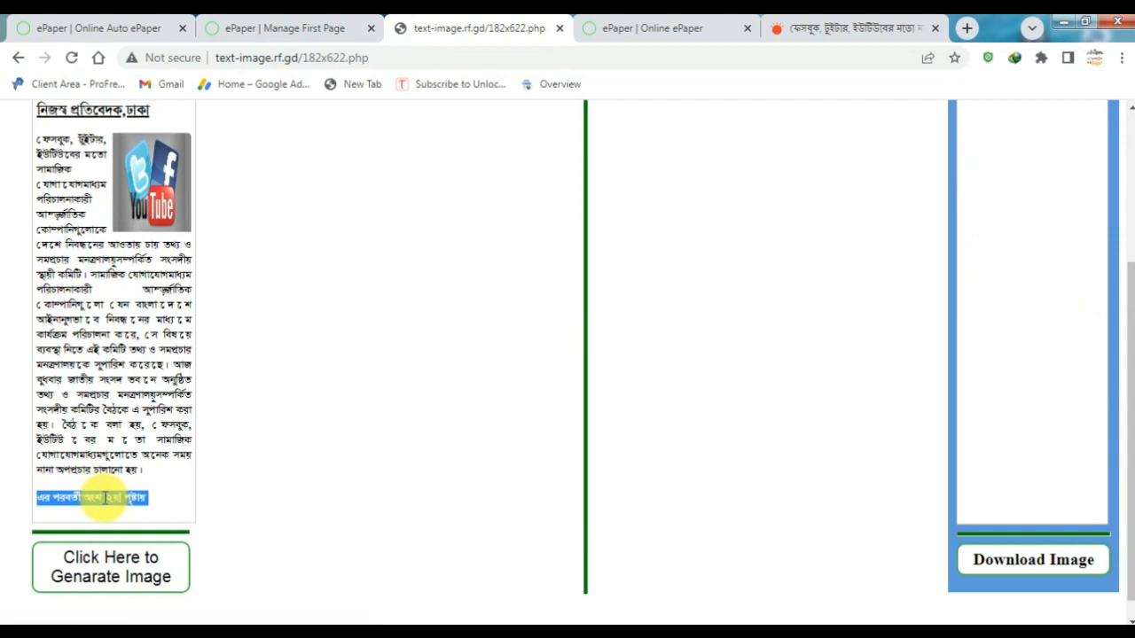
click(109, 430)
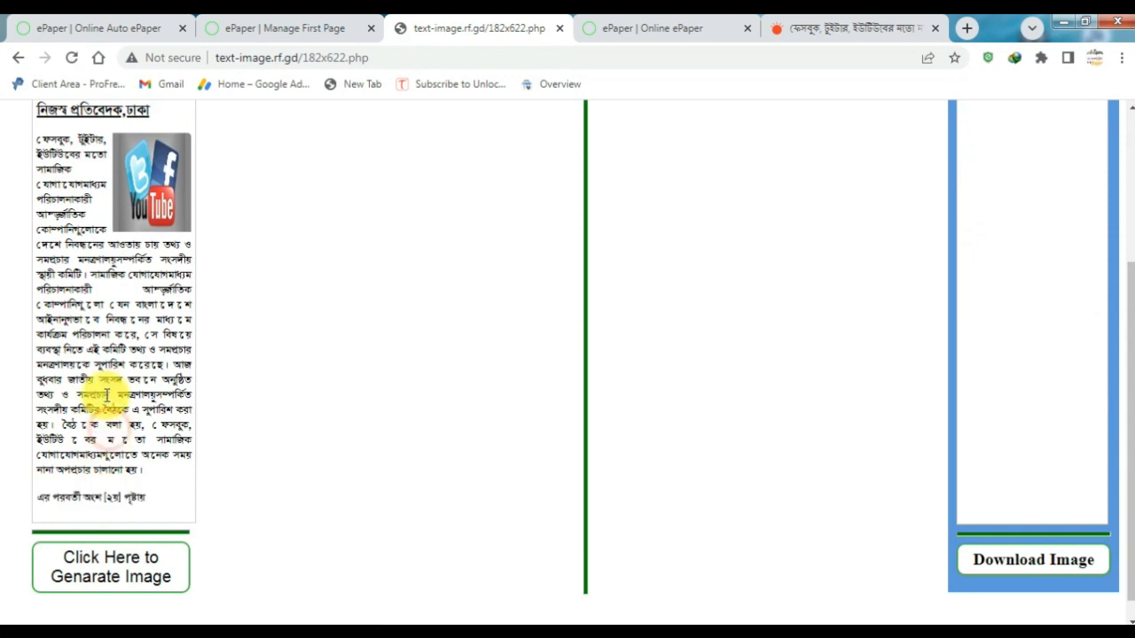
Generate the news image from the filled template and download it
click(112, 577)
drag(1124, 232, 1122, 375)
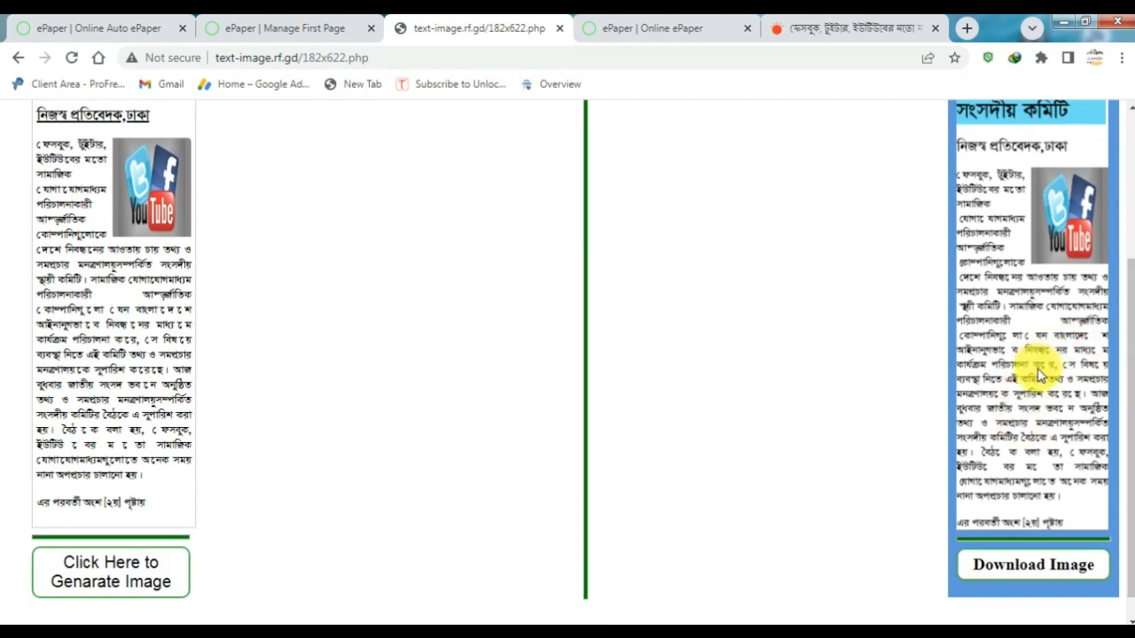
click(1017, 574)
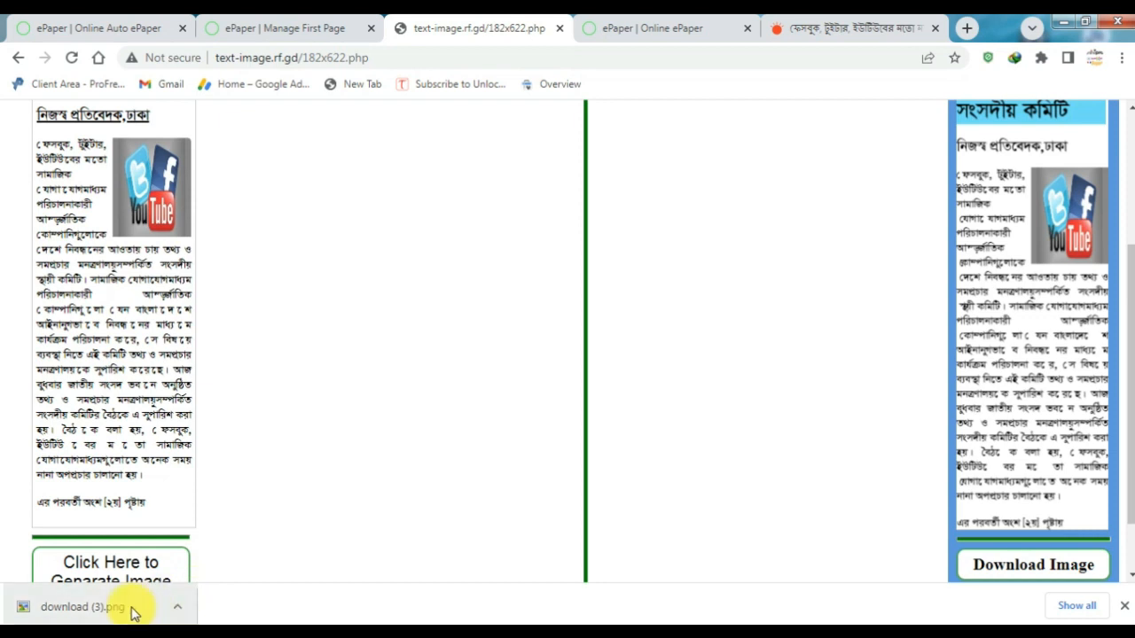
Compare the first-page form's image size slots with the generated 182x622 news image
click(306, 25)
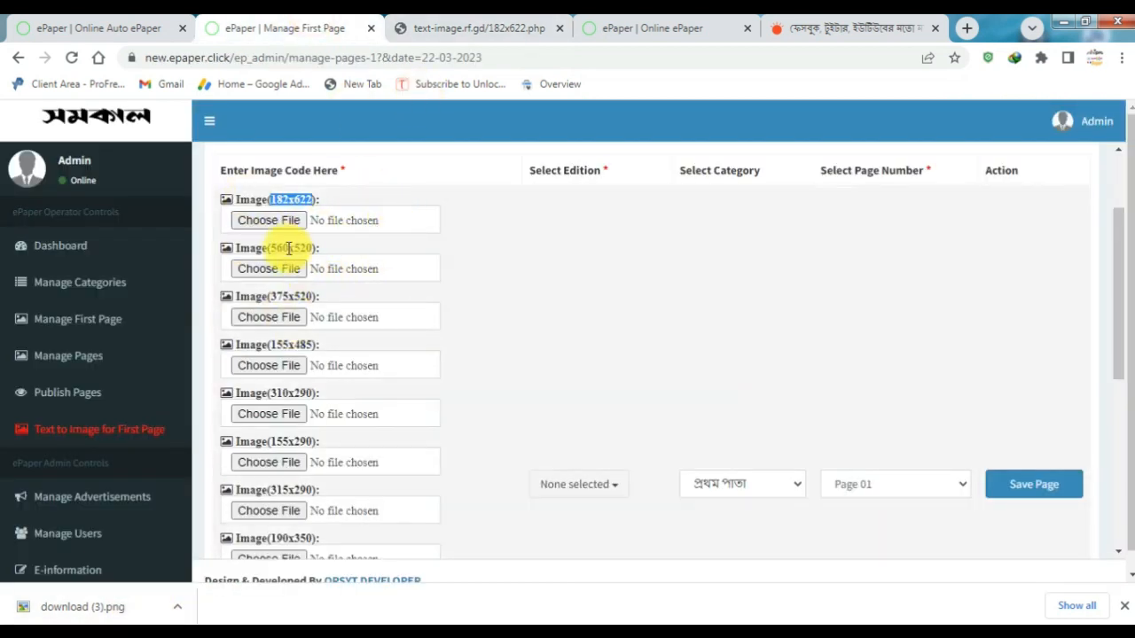
double_click(290, 295)
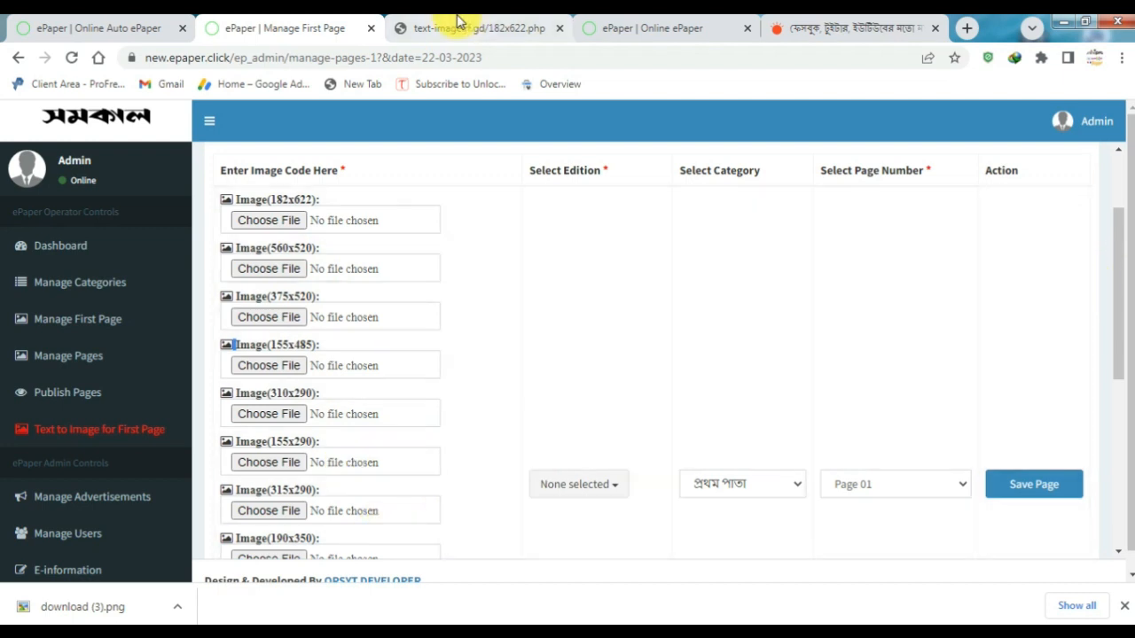
click(446, 28)
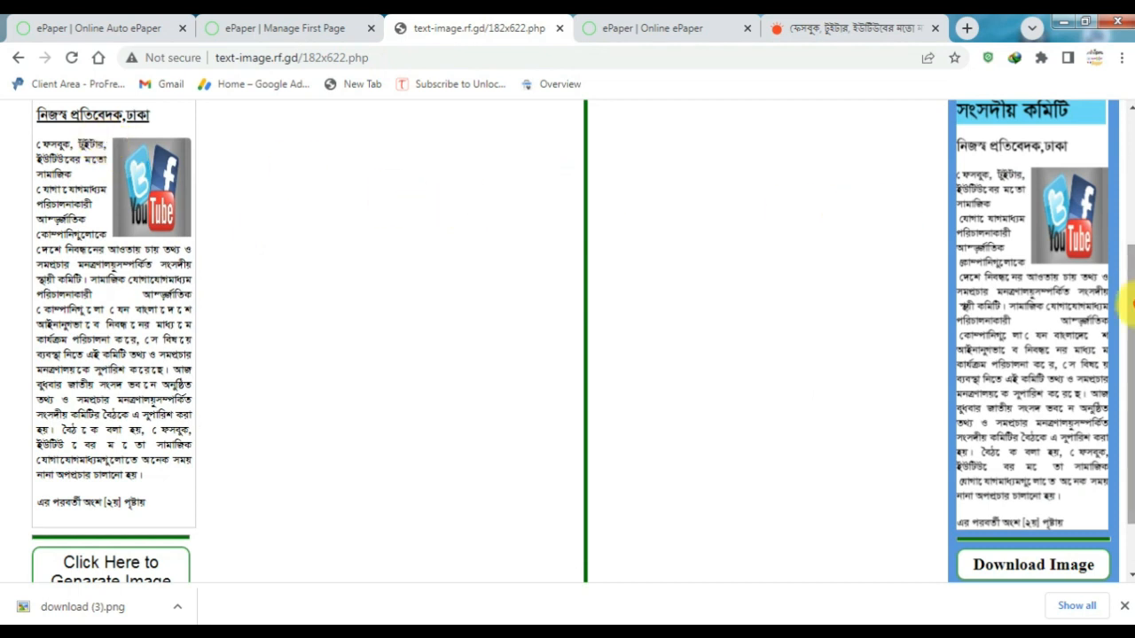
scroll(1122, 195, up, 3)
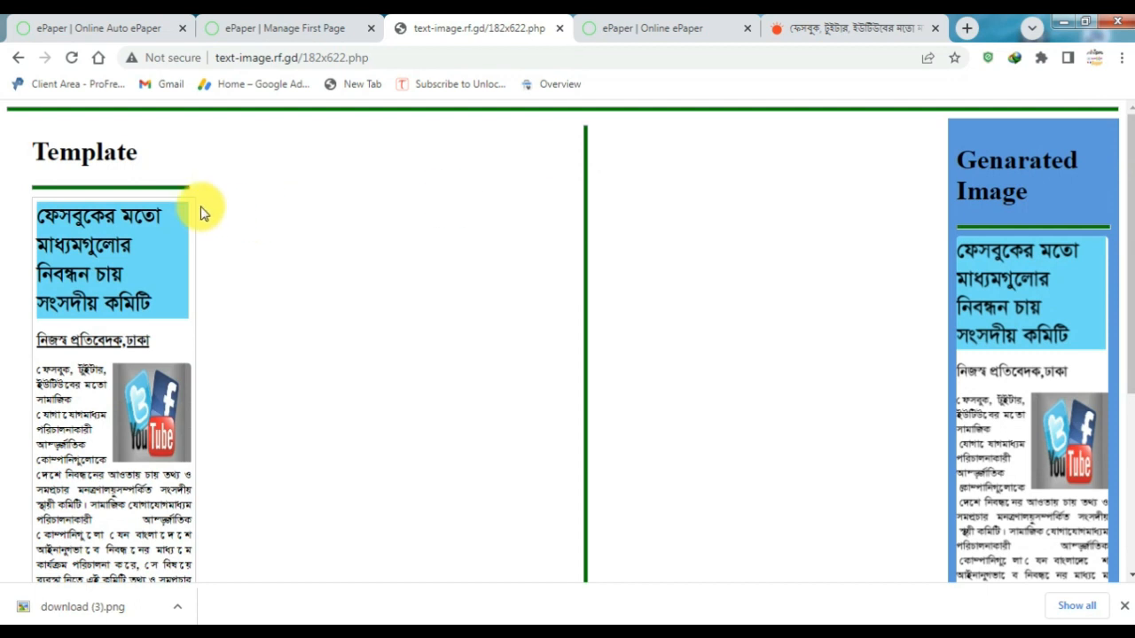
Go back to the list of news sections and open the creation form for News Section 2 (560x520)
click(12, 59)
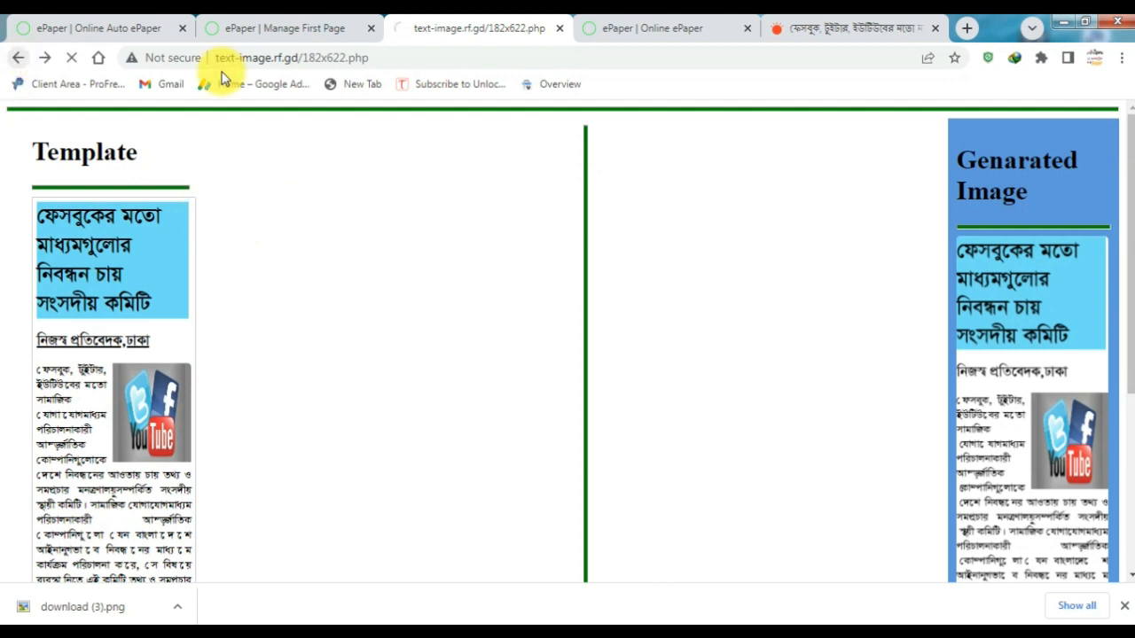
drag(1129, 312, 1118, 170)
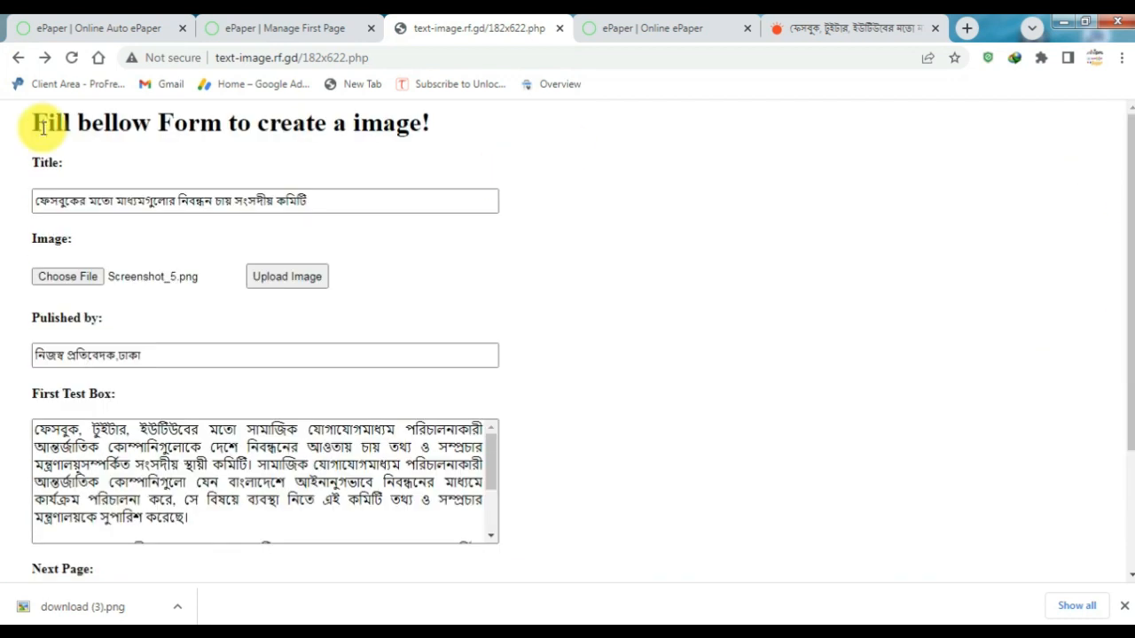
click(18, 64)
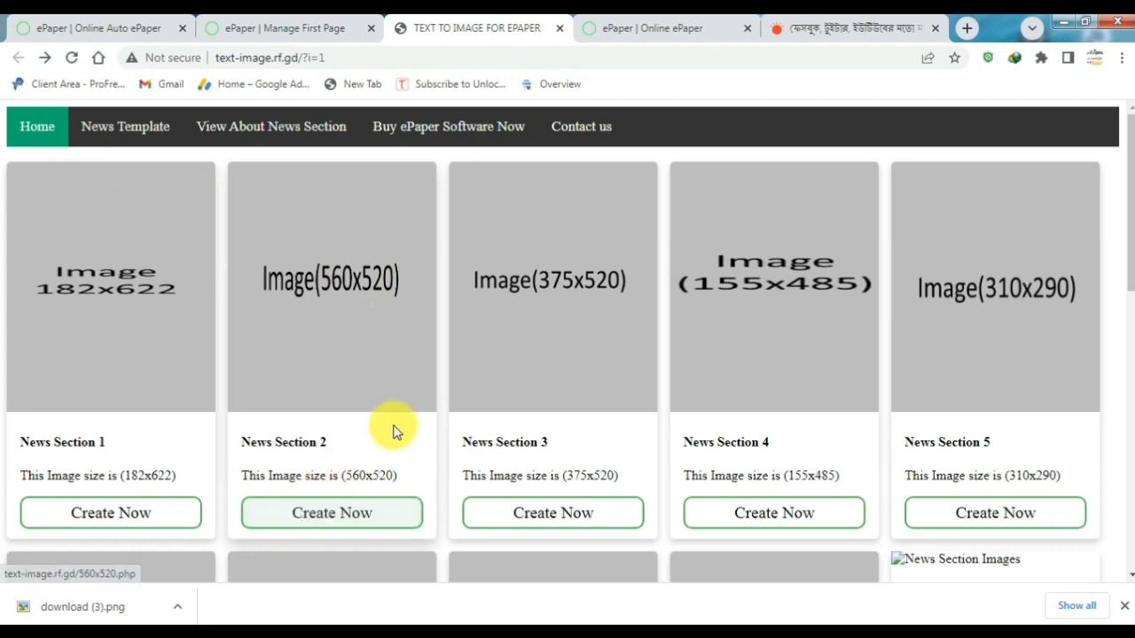
click(373, 523)
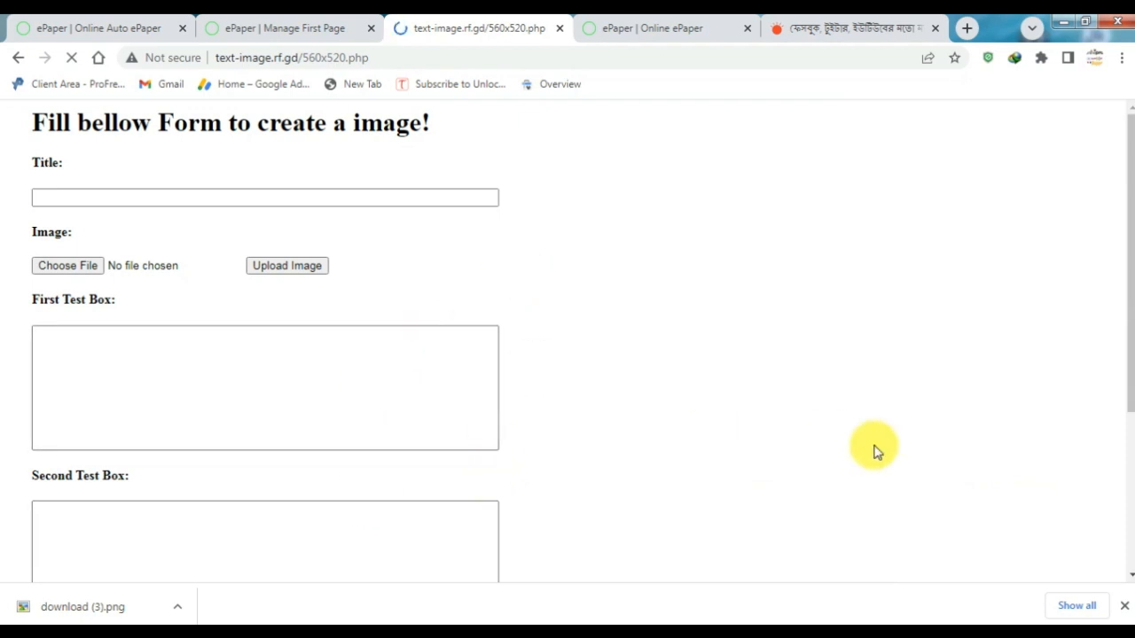
Examine the title, image and text box fields of the 560x520 image form
drag(1122, 253, 1122, 499)
drag(1126, 440, 1124, 345)
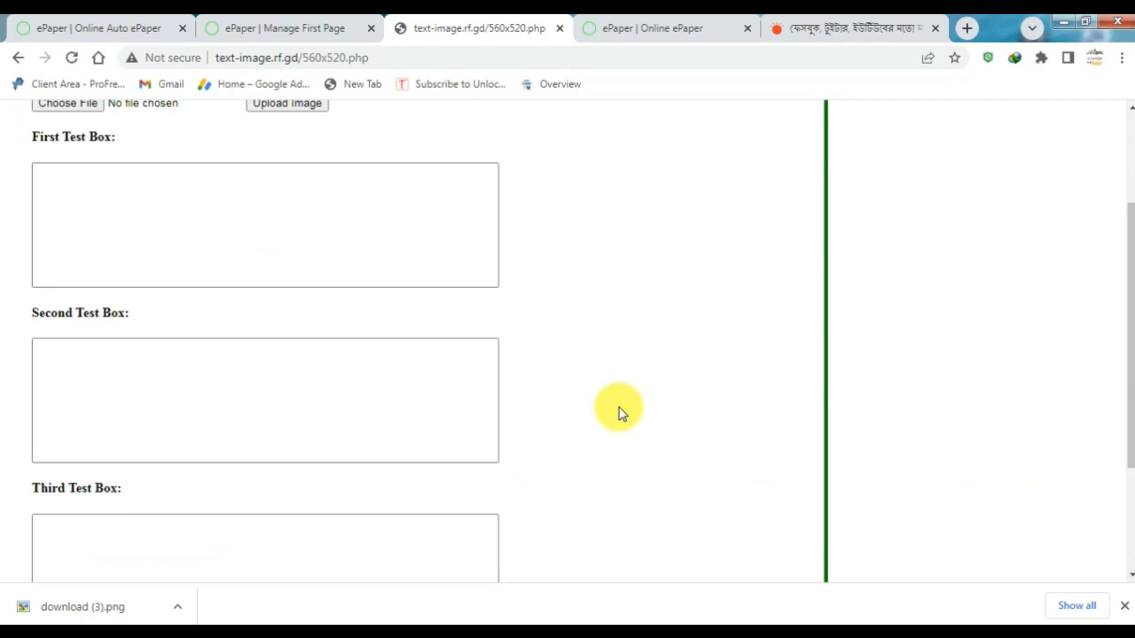
click(316, 238)
click(244, 456)
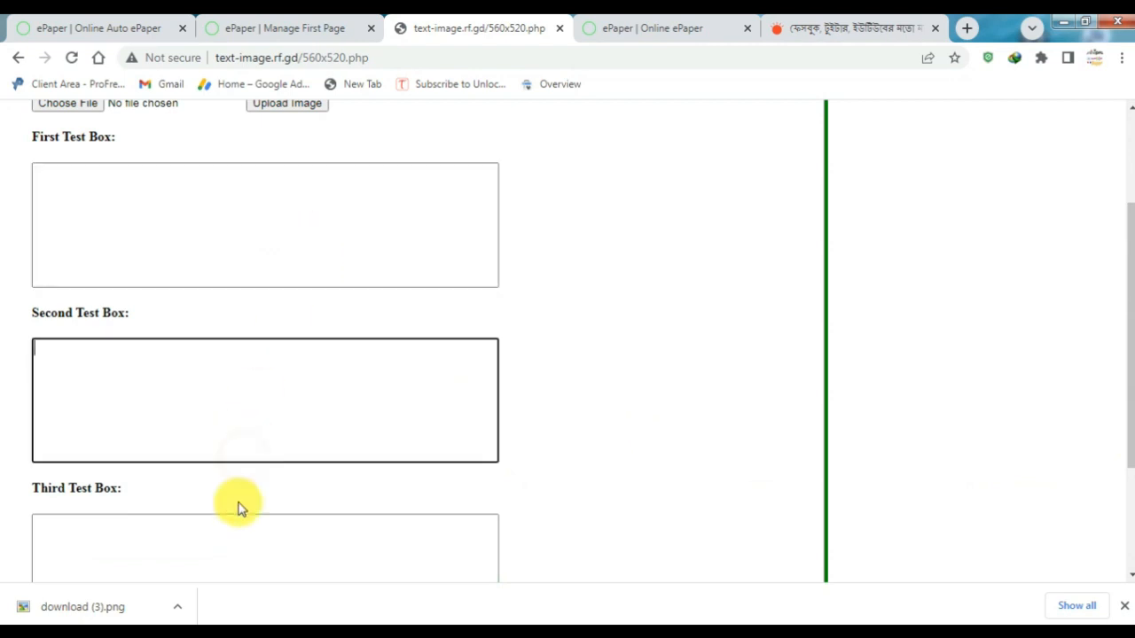
click(296, 247)
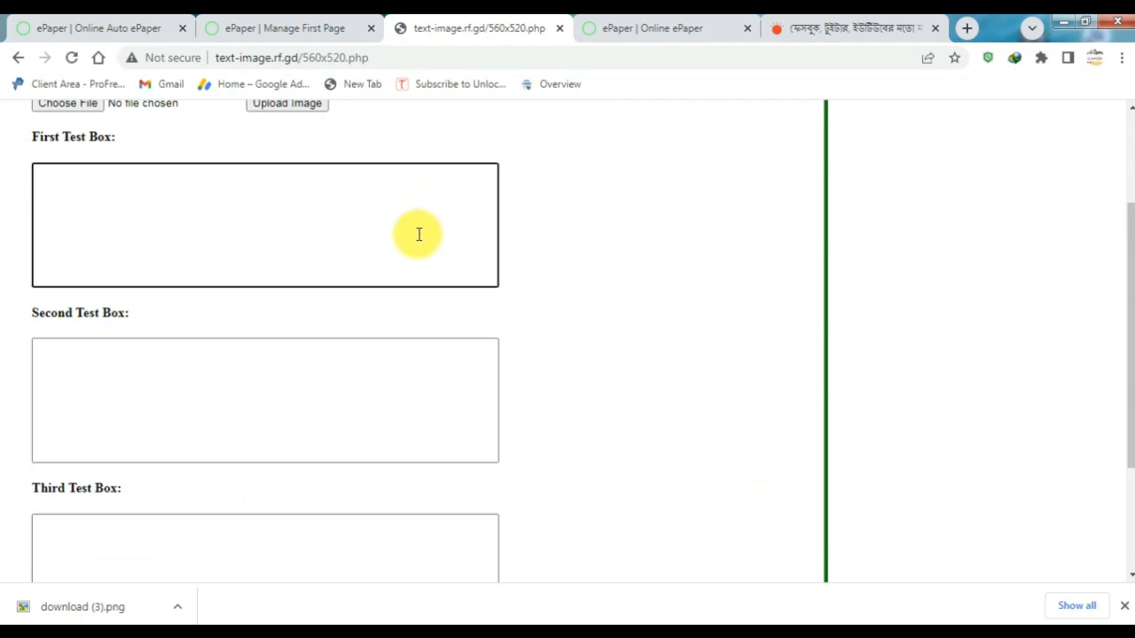
drag(1126, 388, 1130, 232)
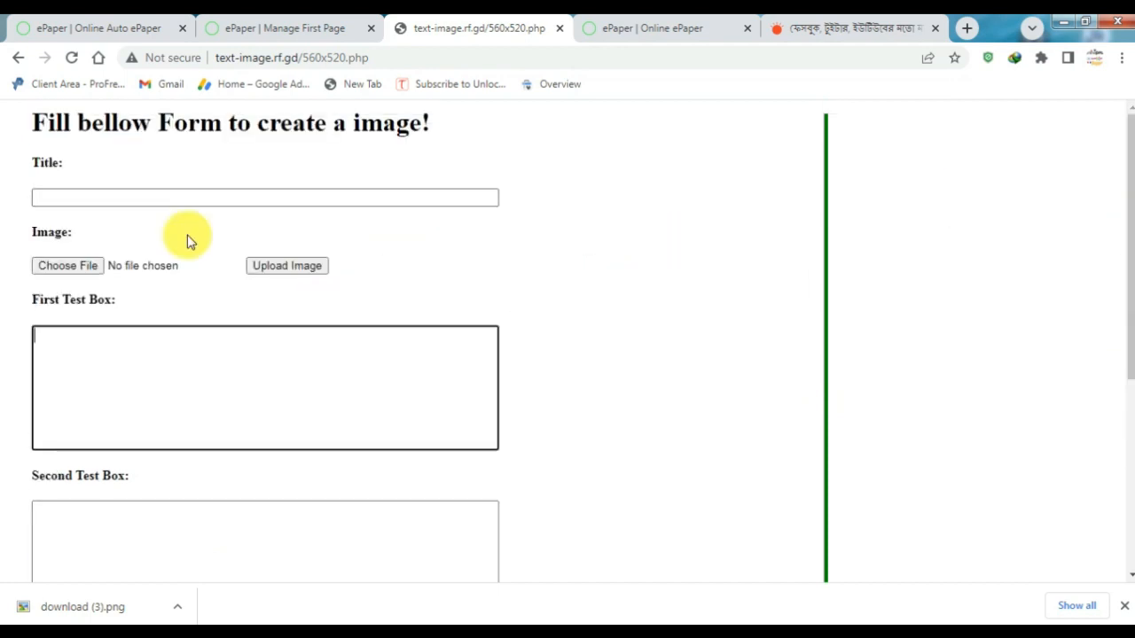
Fill the 560x520 form's Title with the suggested headline "ফেসবুকের মতো মাধ্যমগুলোর নিবন্ধন চায় সংসদীয় কমিটি" and look over its text boxes
click(240, 196)
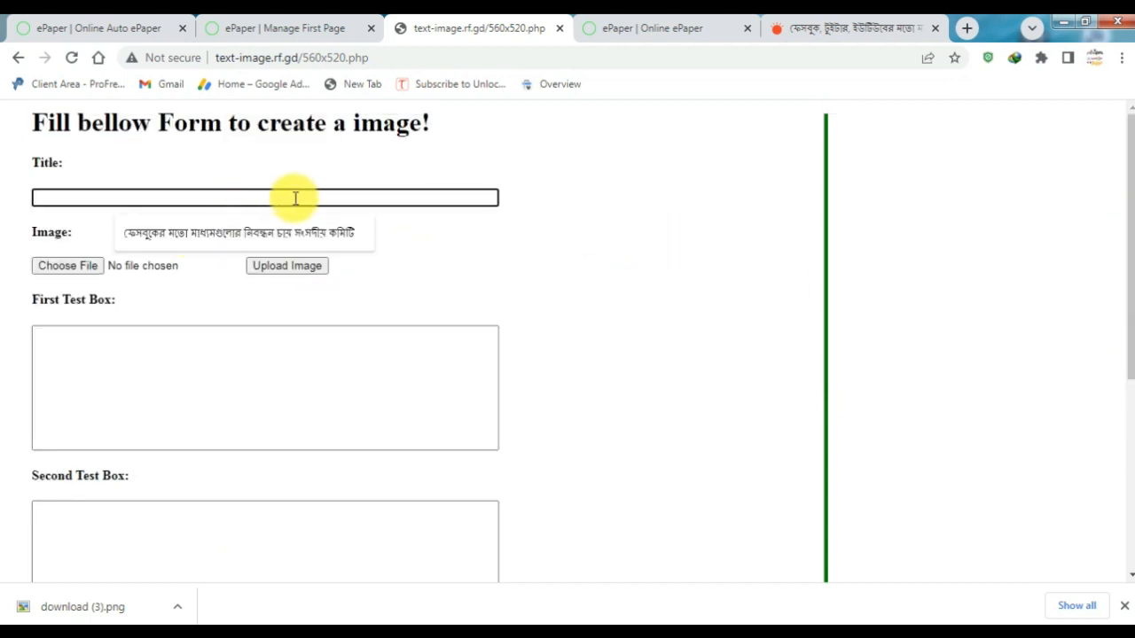
click(302, 233)
click(309, 361)
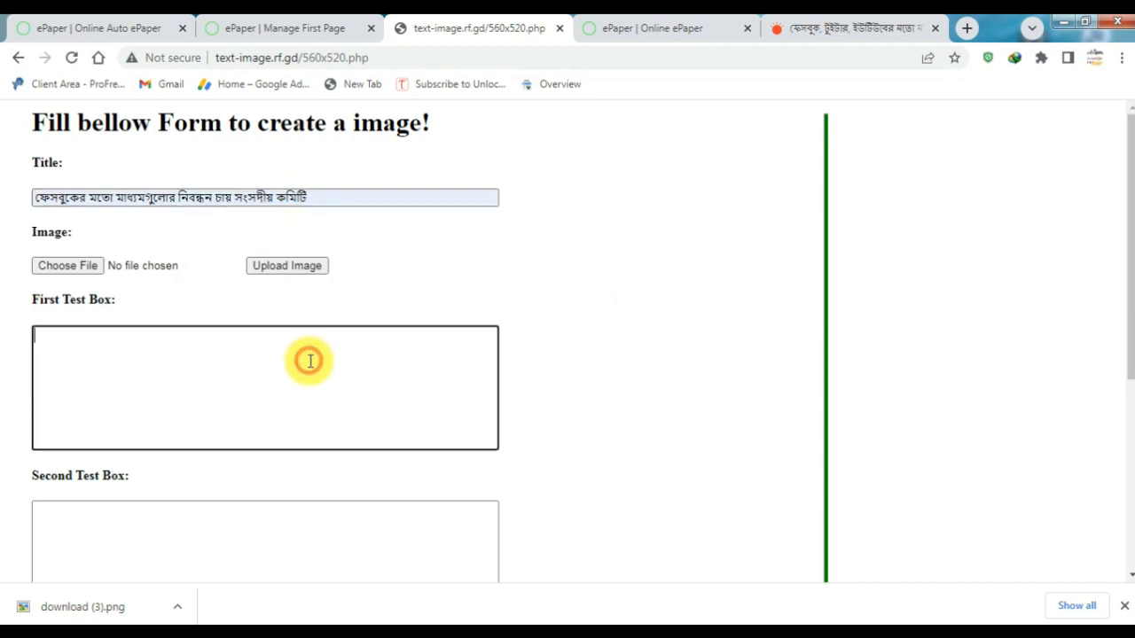
click(500, 332)
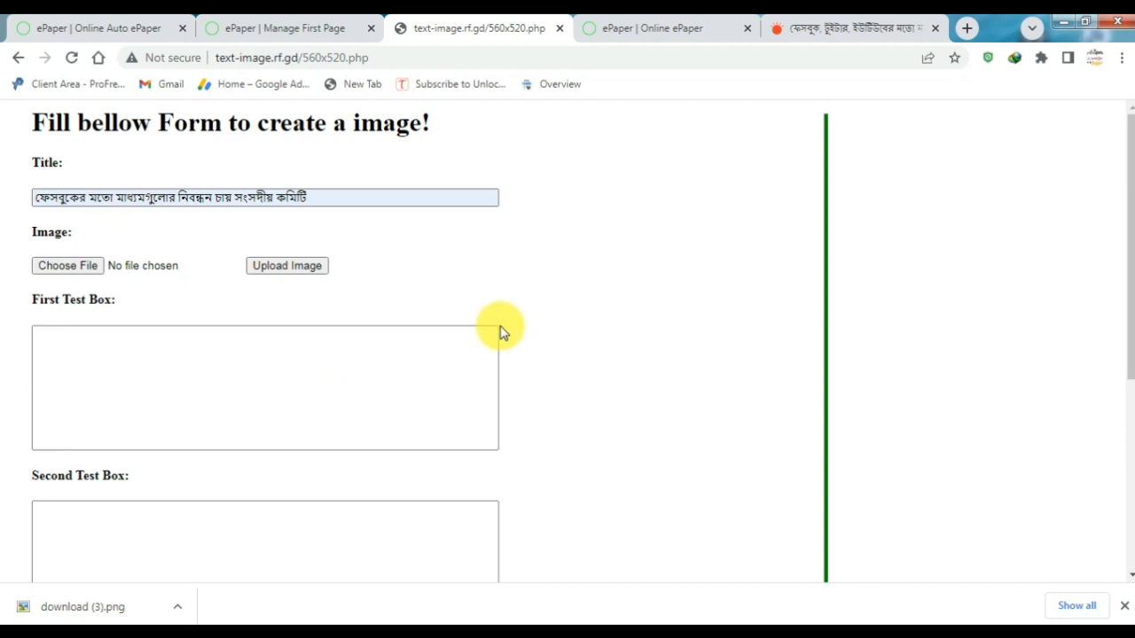
click(400, 395)
click(177, 551)
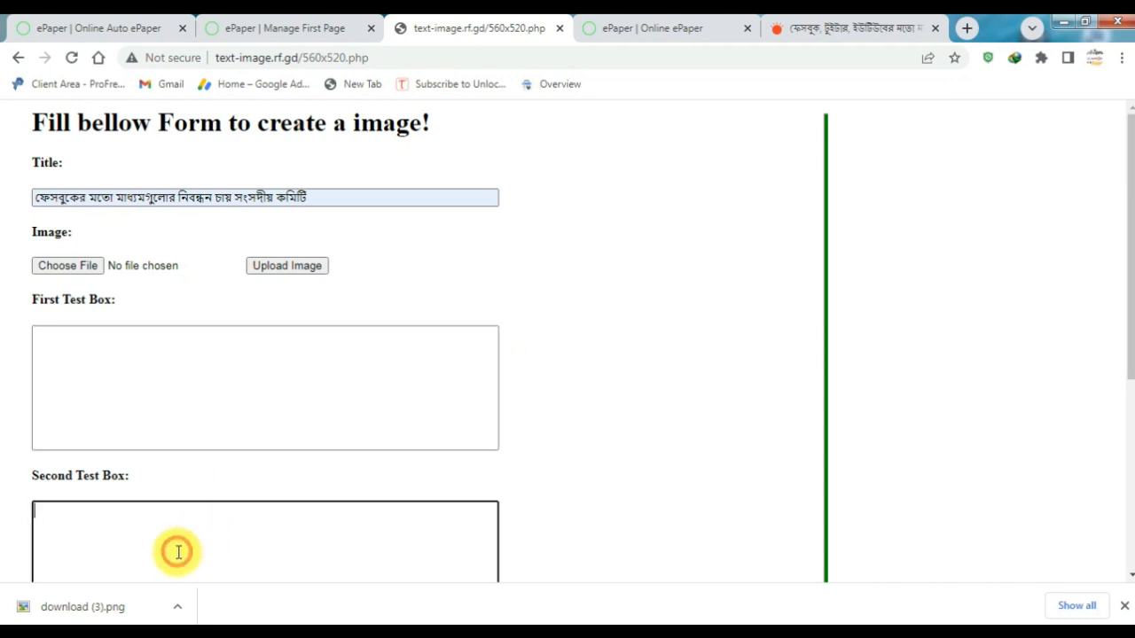
click(2, 549)
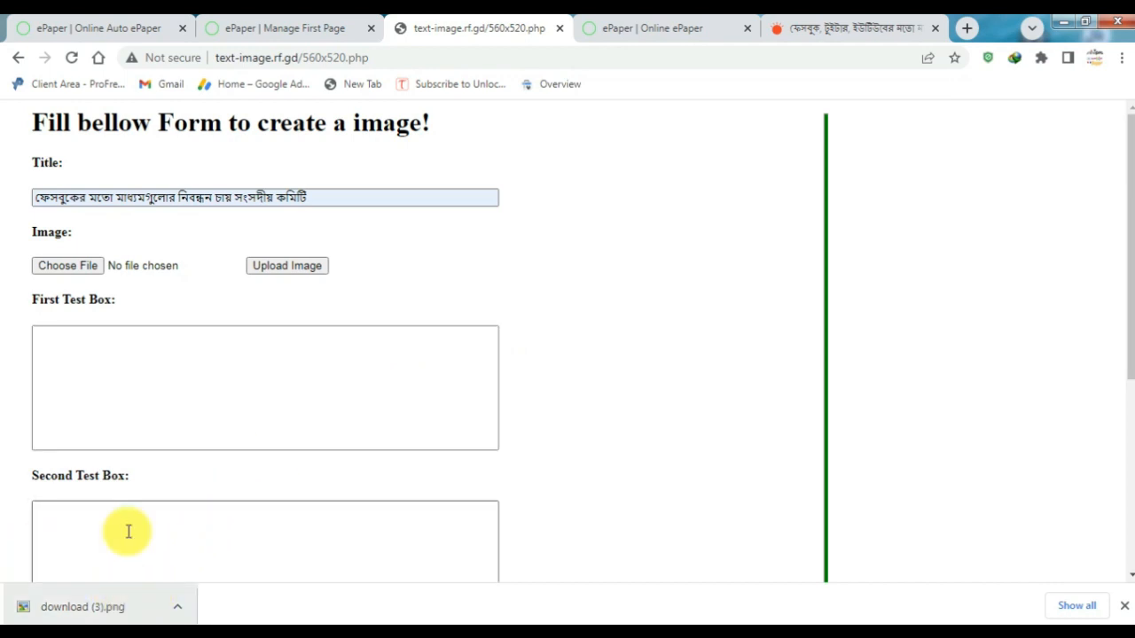
On the Manage First Page form, attach download (3).png as the 182x622 image and 3.png from ePaper-v2's img folder as the 560x520 image
click(265, 28)
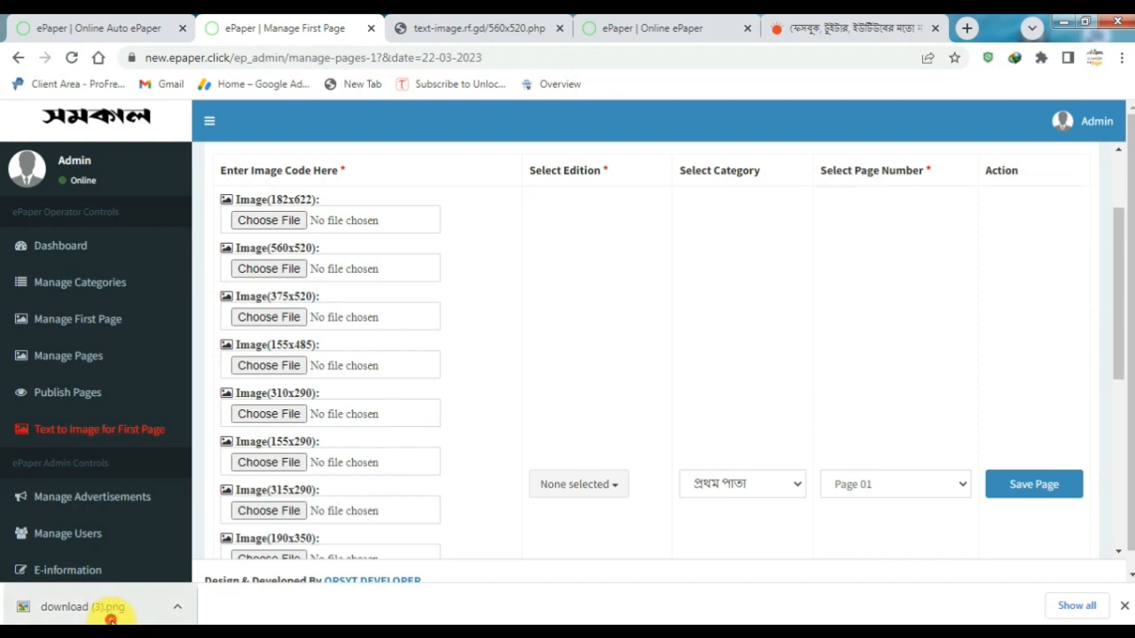
drag(111, 621, 315, 229)
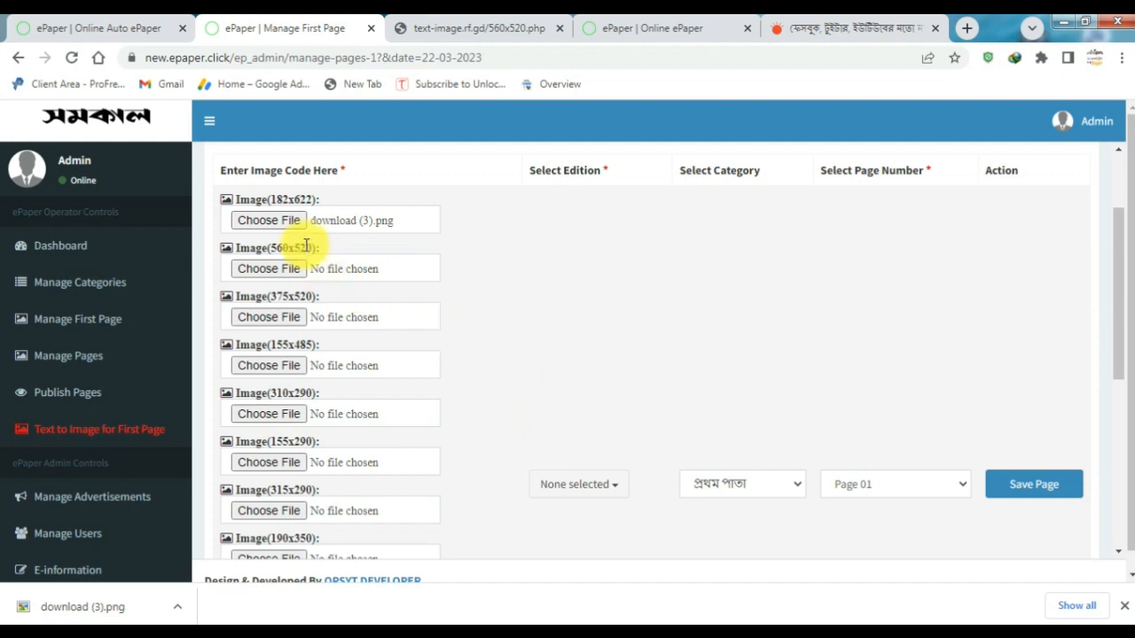
click(301, 268)
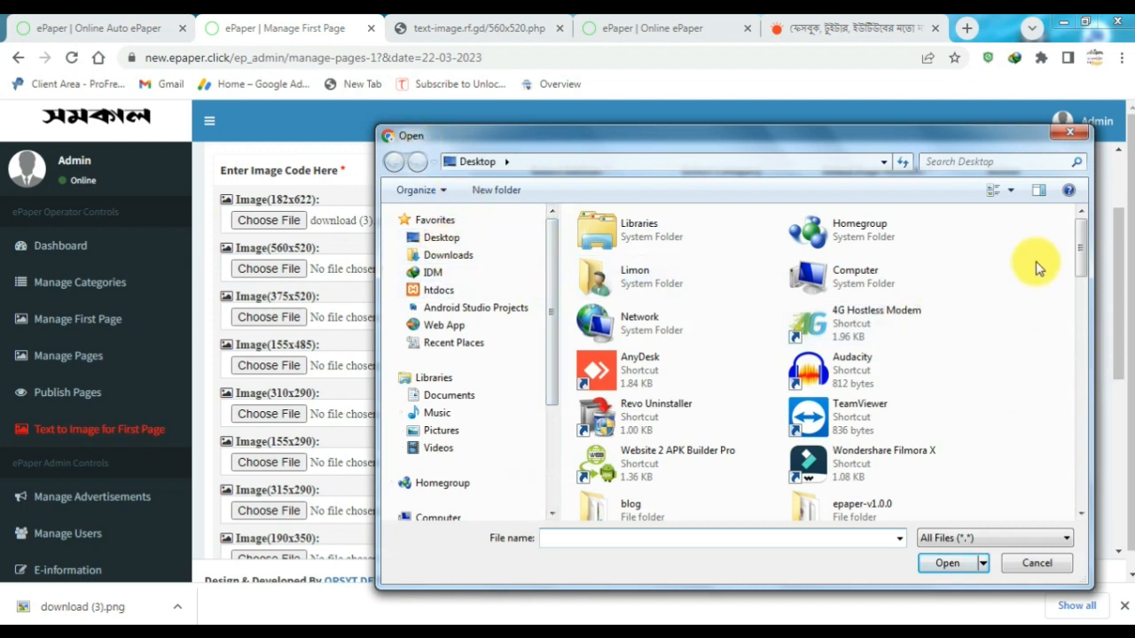
scroll(1085, 252, down, 2)
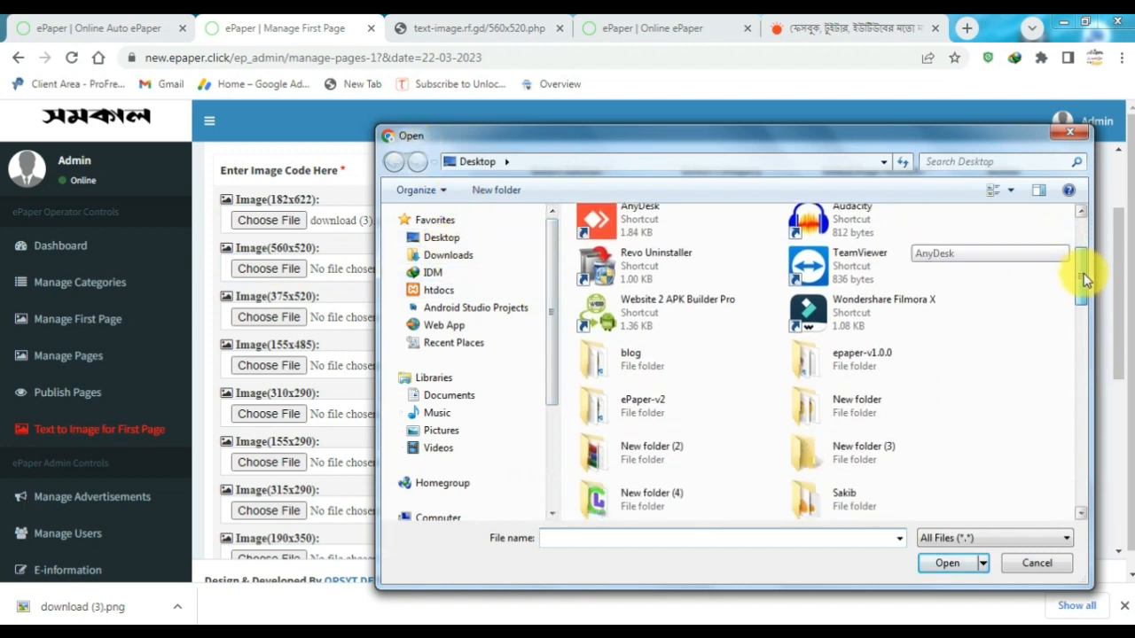
double_click(692, 399)
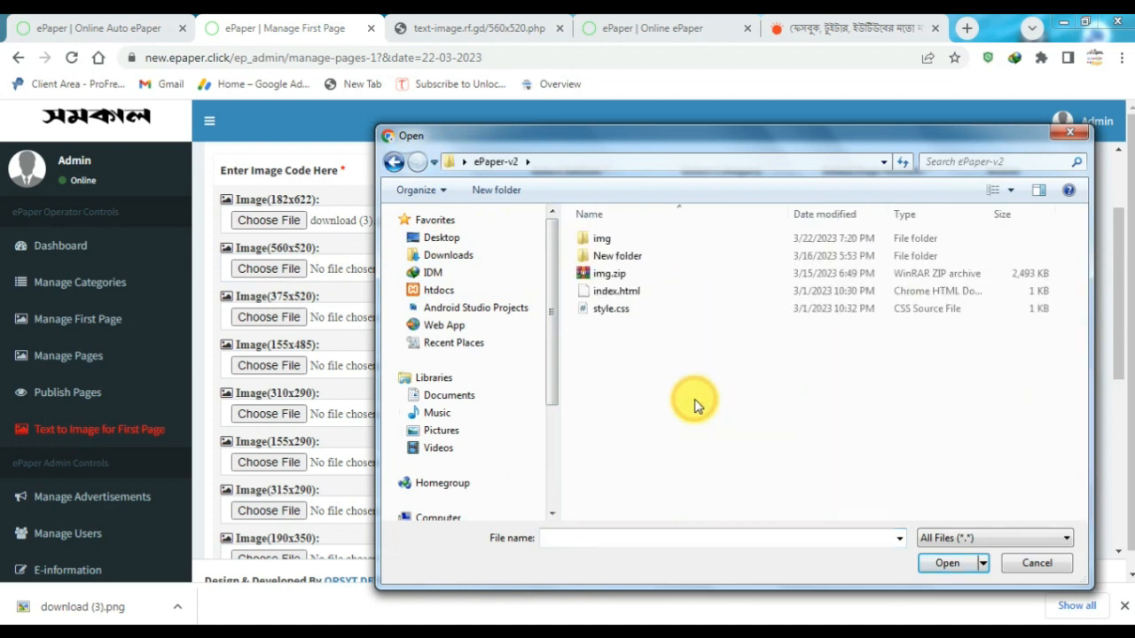
double_click(695, 243)
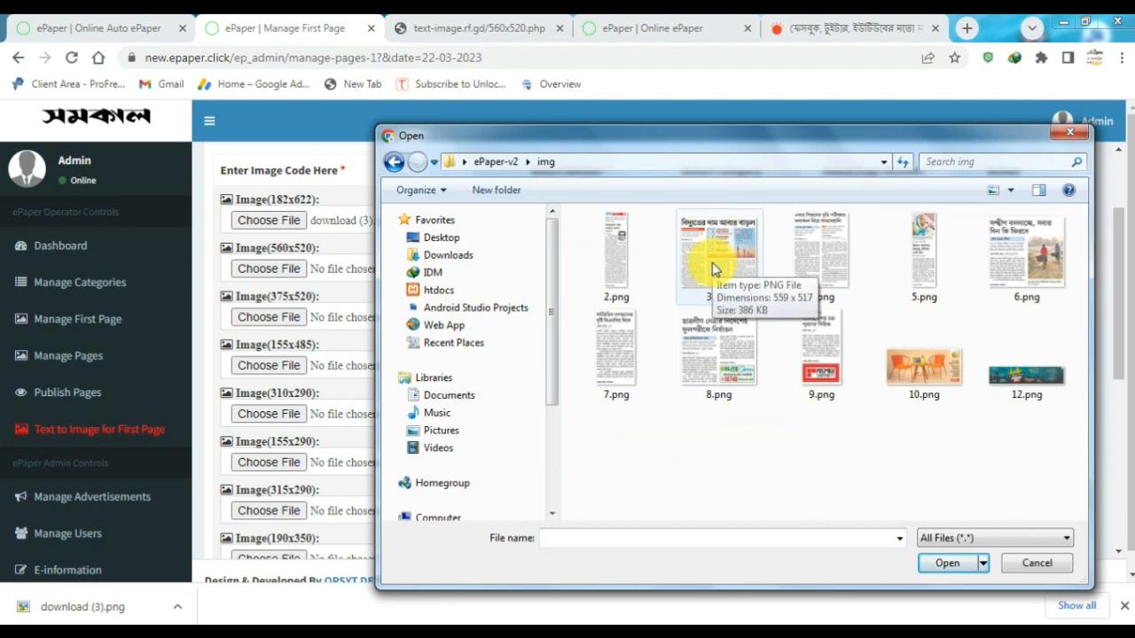
double_click(715, 257)
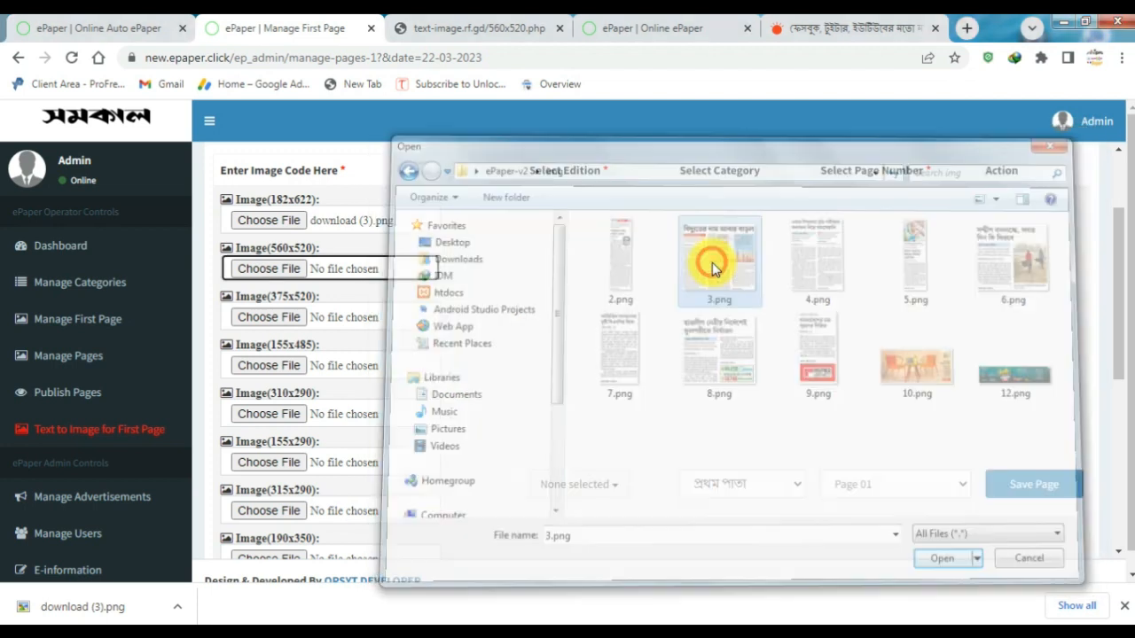
Attach 4.png from the img folder as the 375x520 image
click(352, 322)
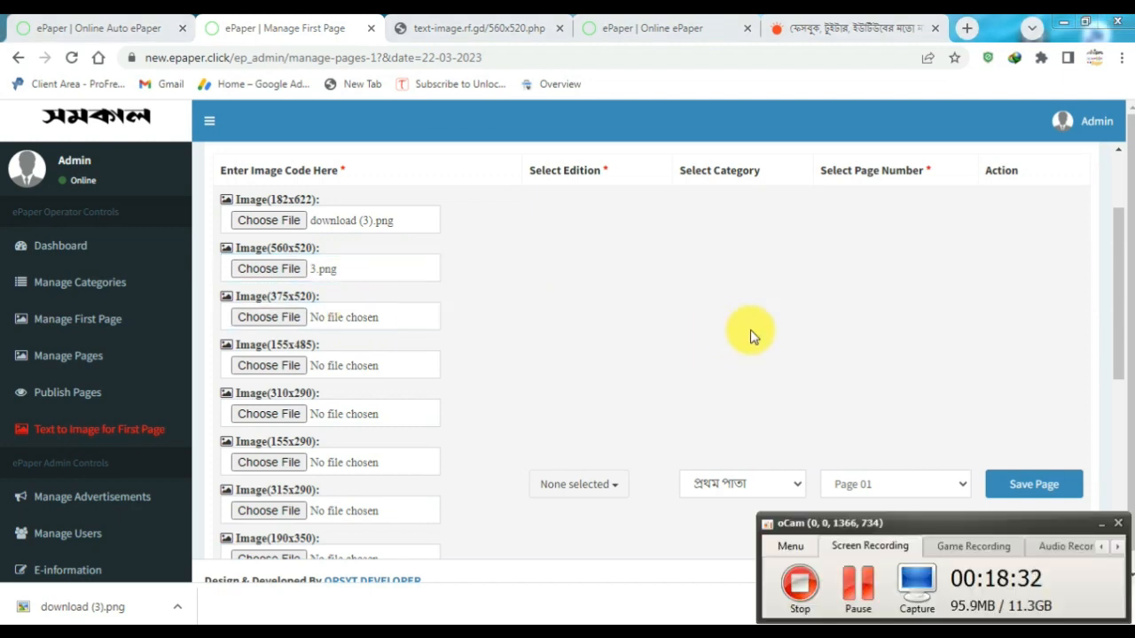
click(1100, 522)
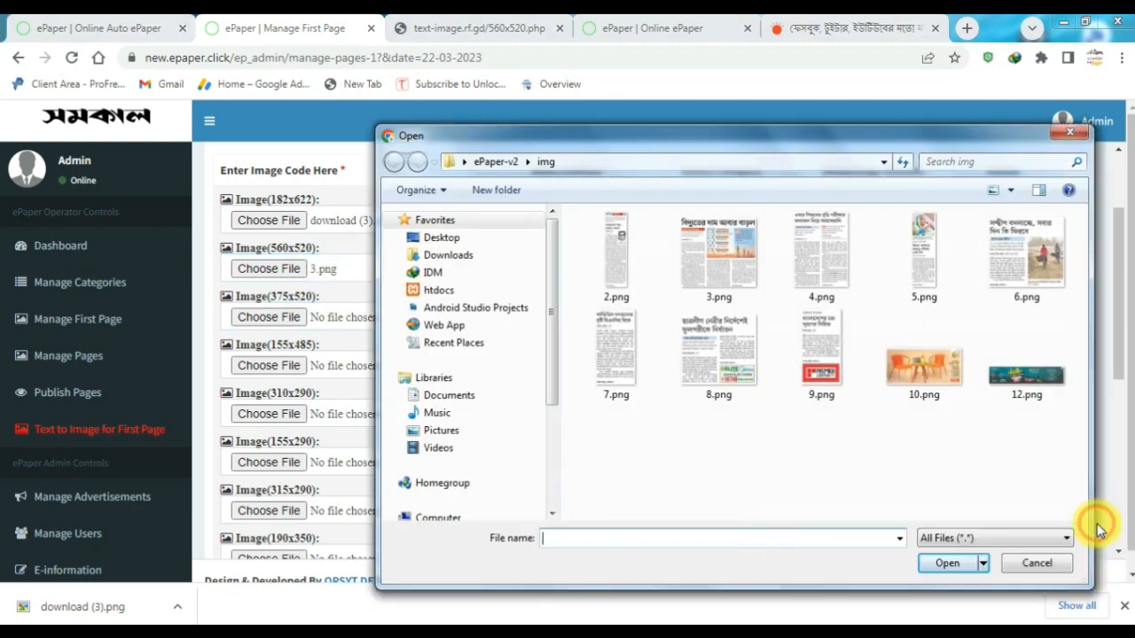
click(823, 268)
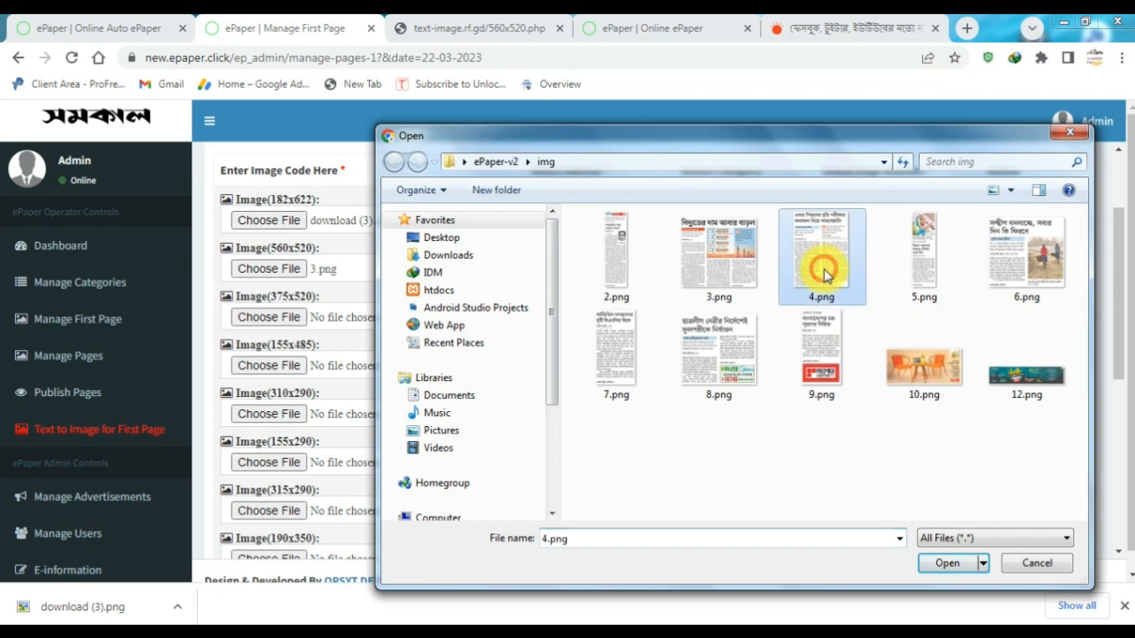
double_click(823, 269)
Attach 5.png as the 155x485 image and 6.png as the 310x290 image
click(399, 368)
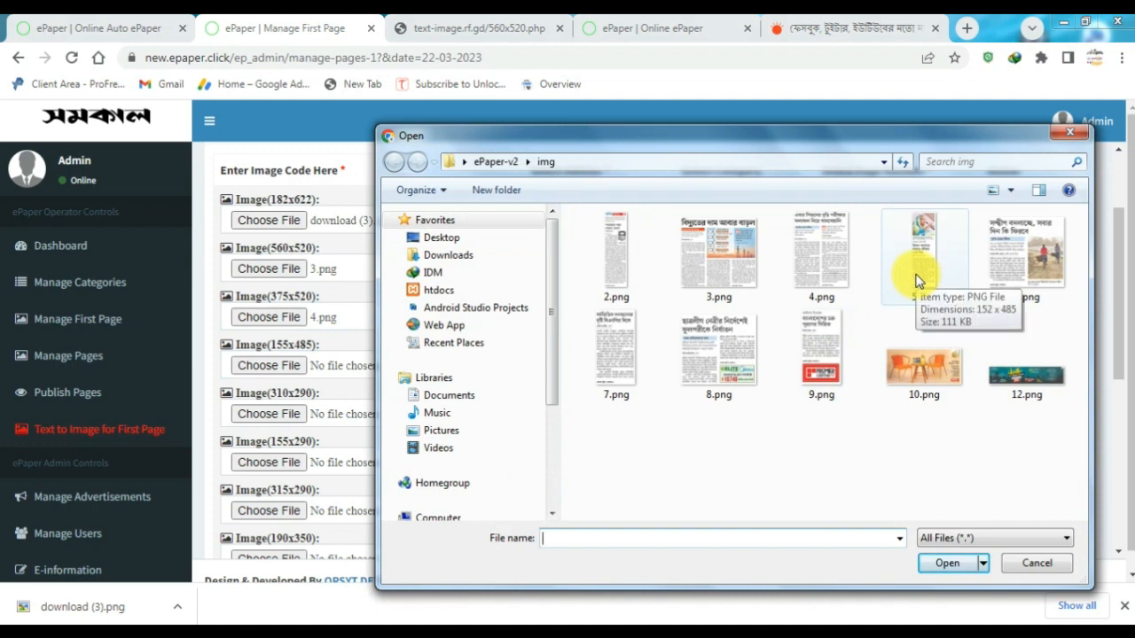
click(919, 282)
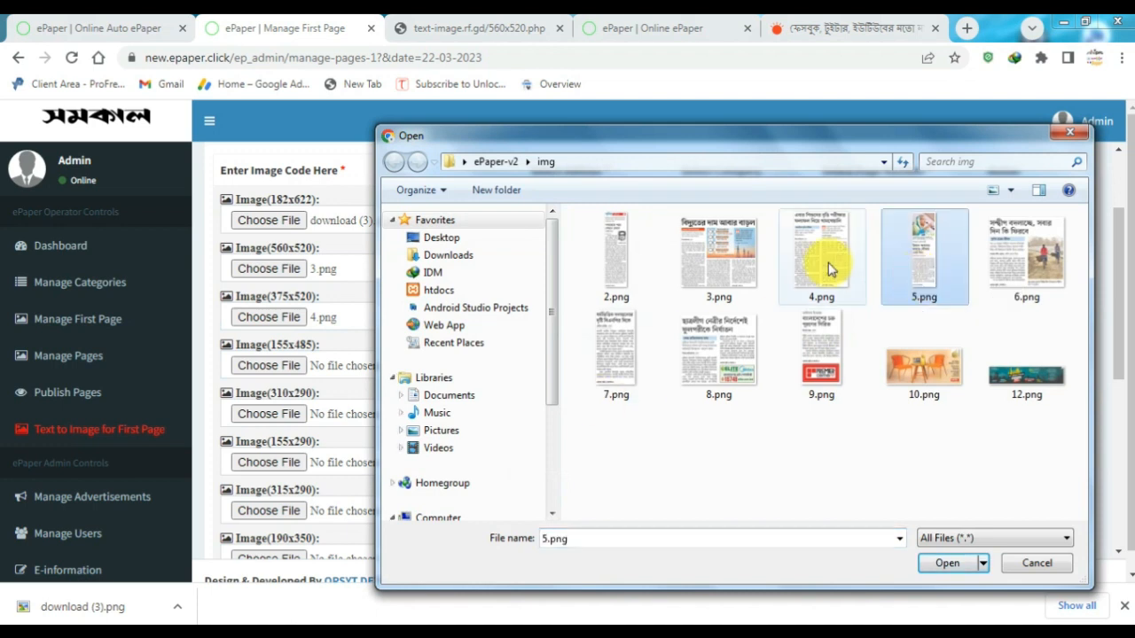
double_click(918, 280)
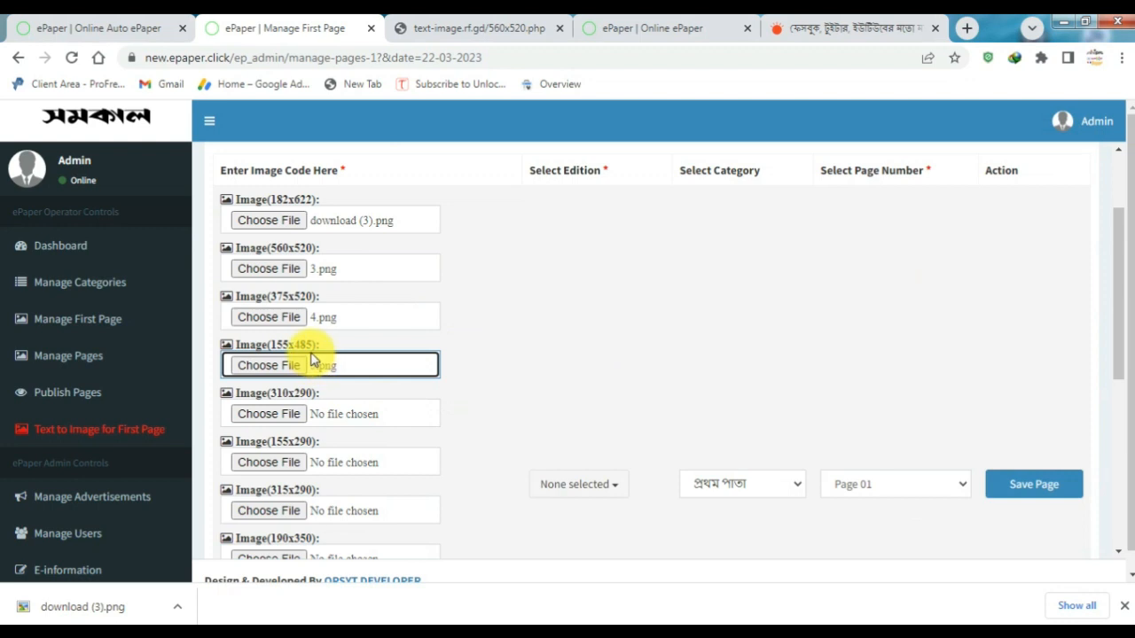
click(316, 414)
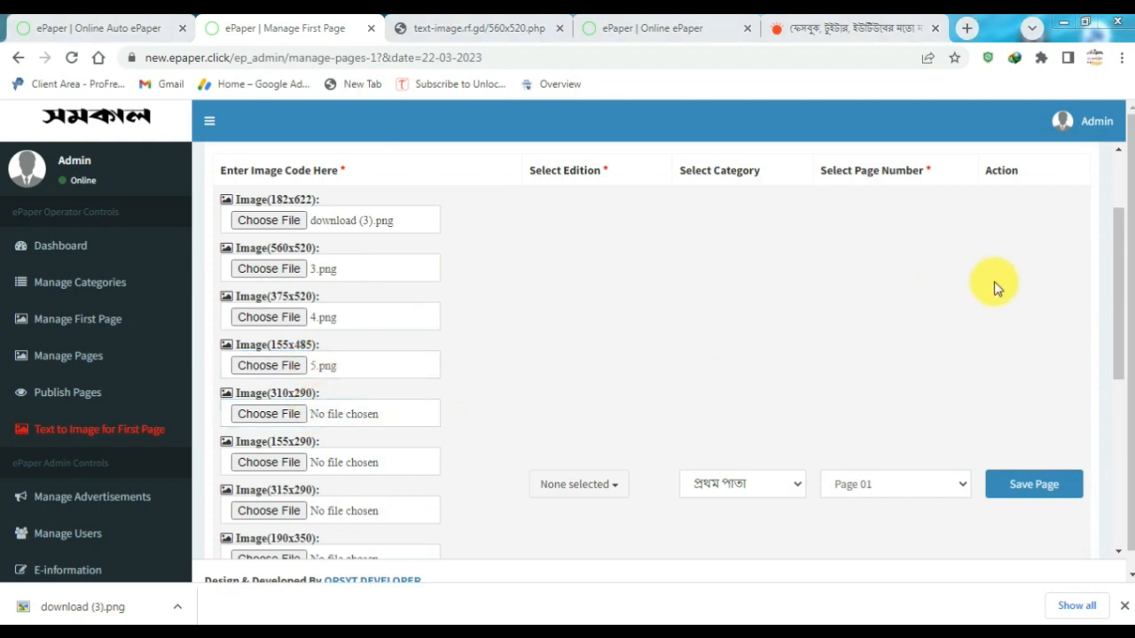
click(1028, 252)
double_click(1030, 253)
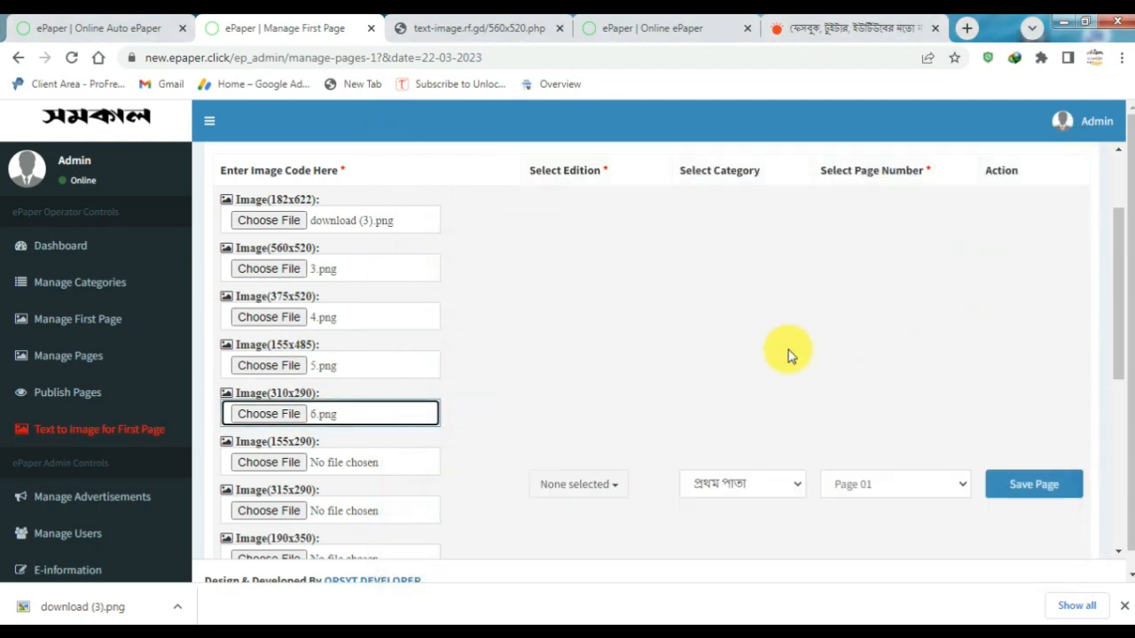
Check the pixel size required for the first of the two advertisement images
scroll(790, 355, down, 5)
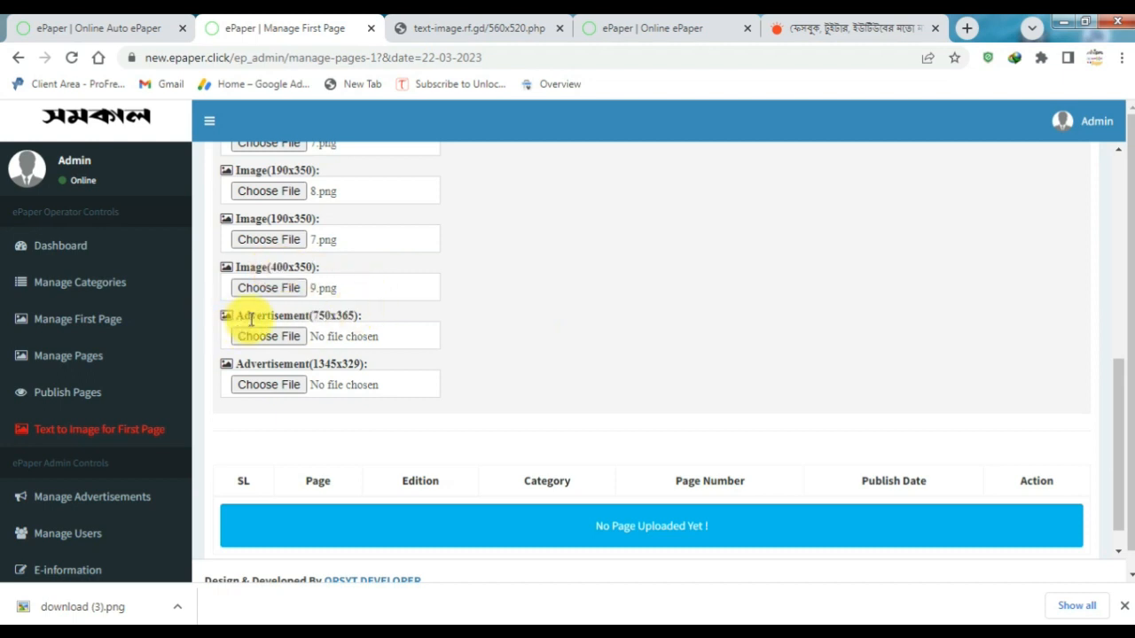
click(302, 323)
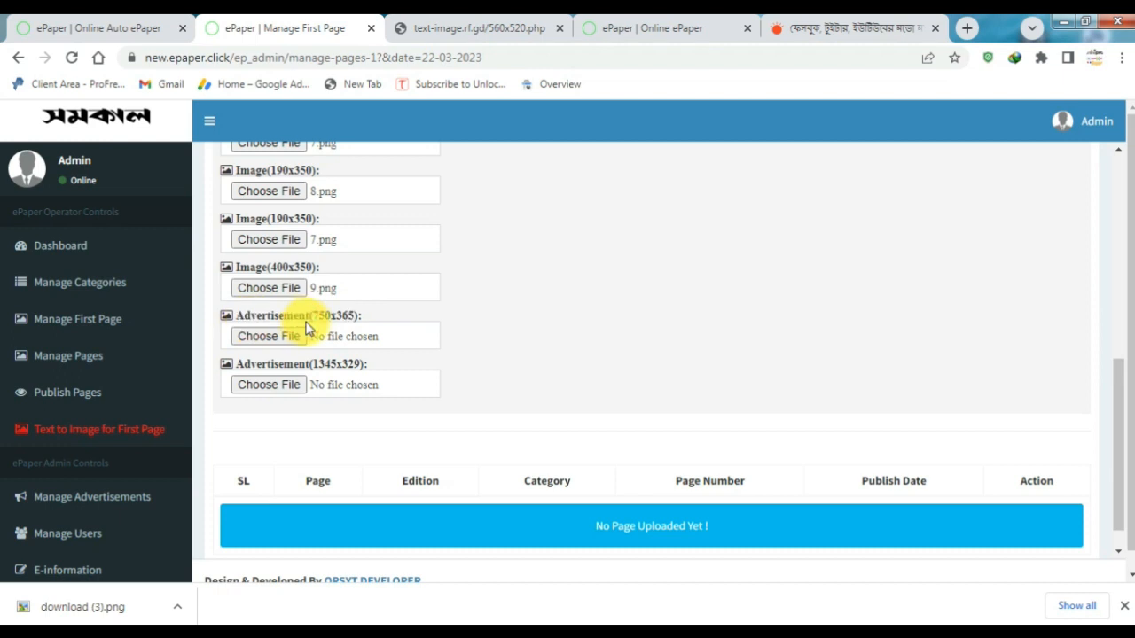
drag(312, 316, 352, 316)
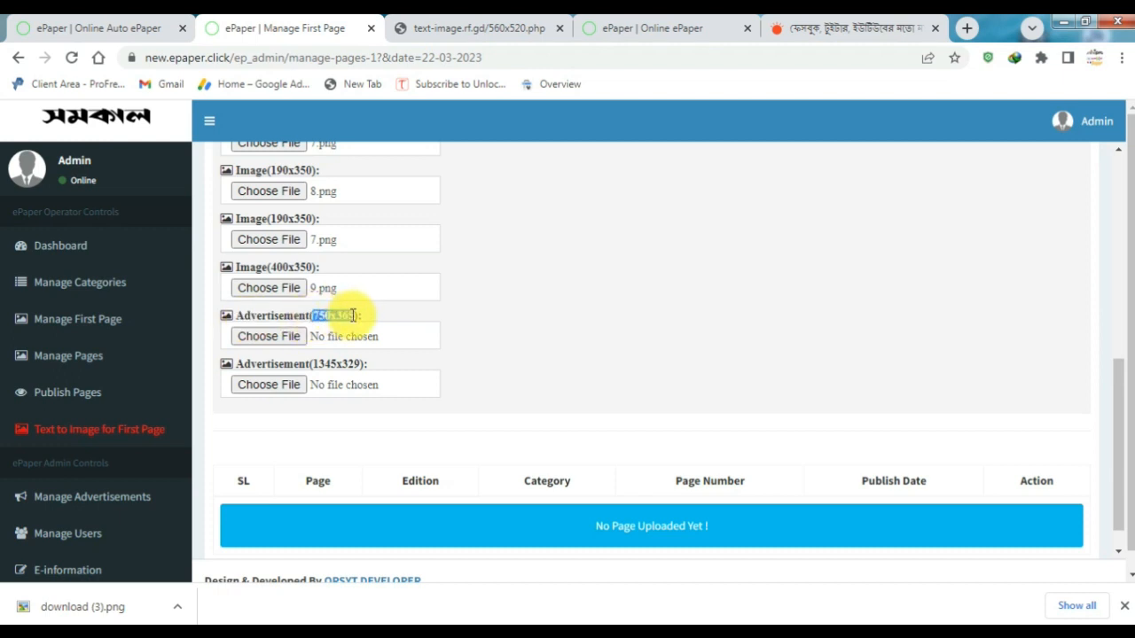
Compare the 750x365 and 1345x329 advertisement slots on the public ePaper page with the advertisement fields on the Manage First Page form
click(102, 28)
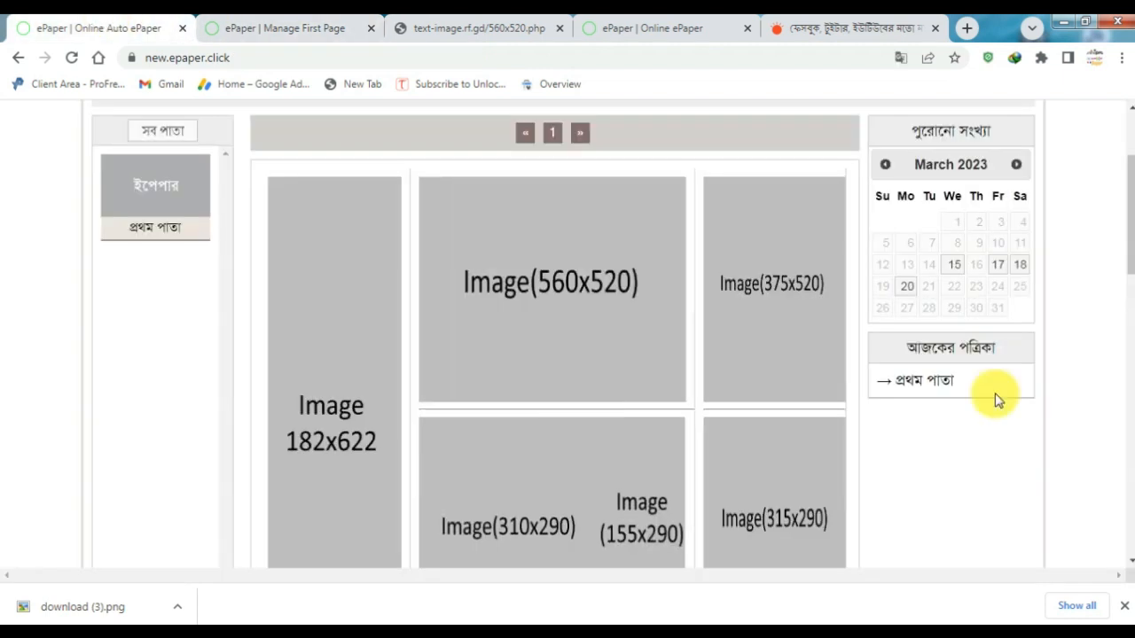
drag(1128, 240, 1129, 468)
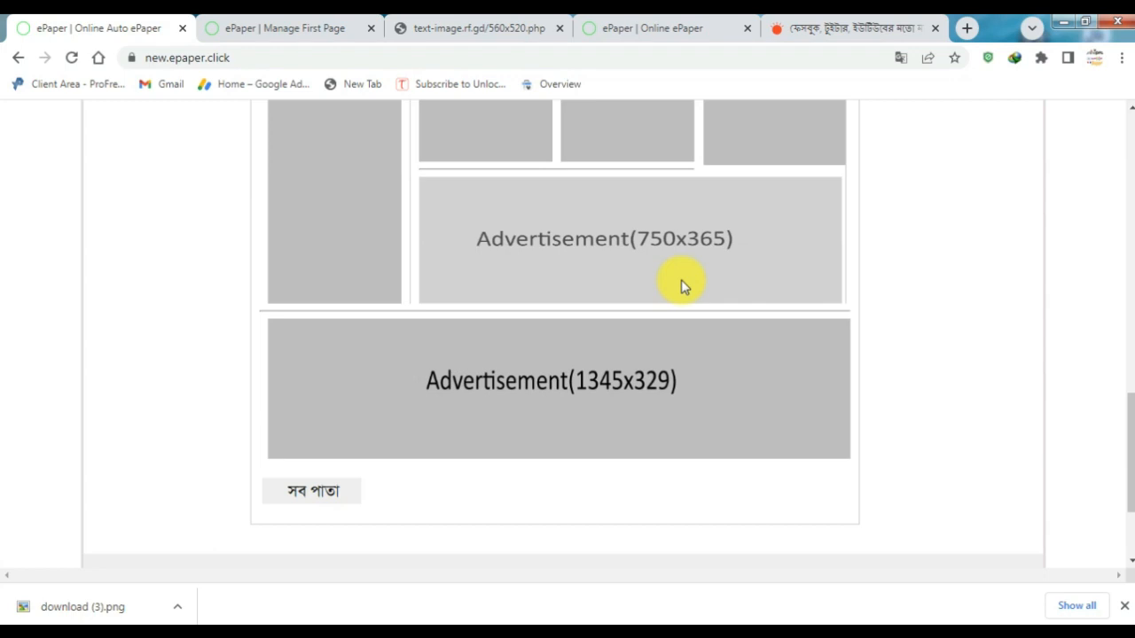
click(245, 19)
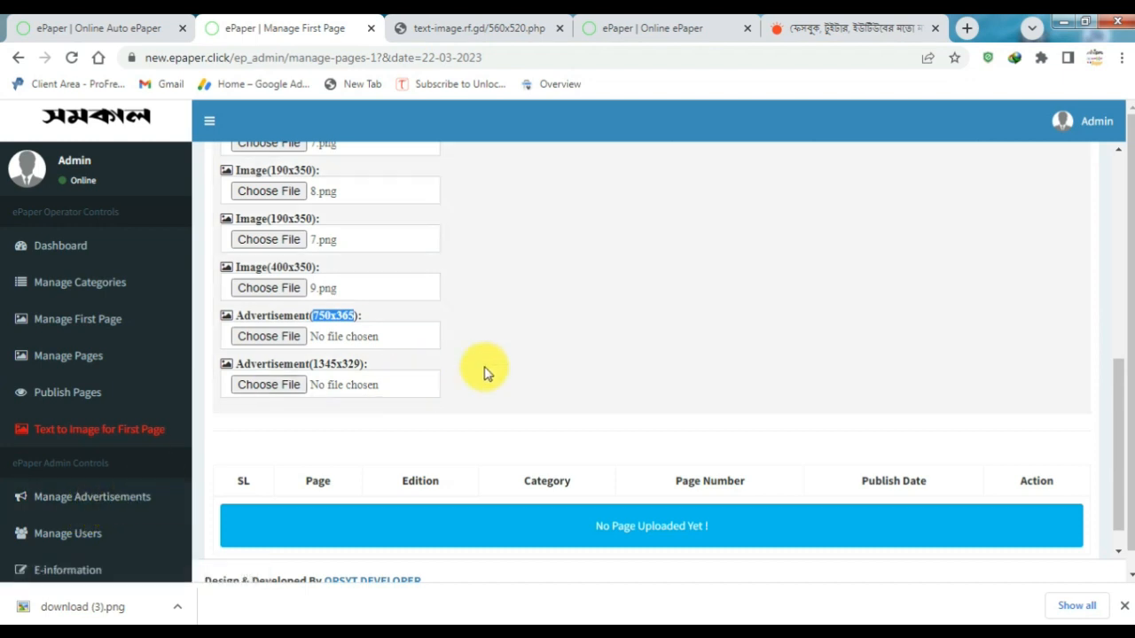
click(1124, 606)
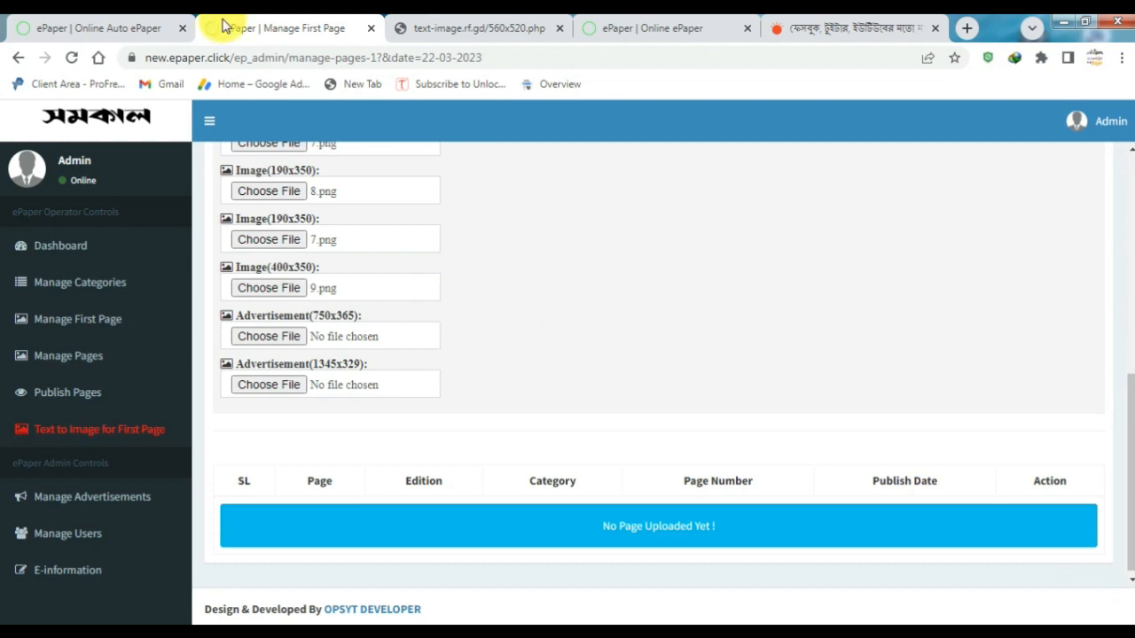
click(93, 24)
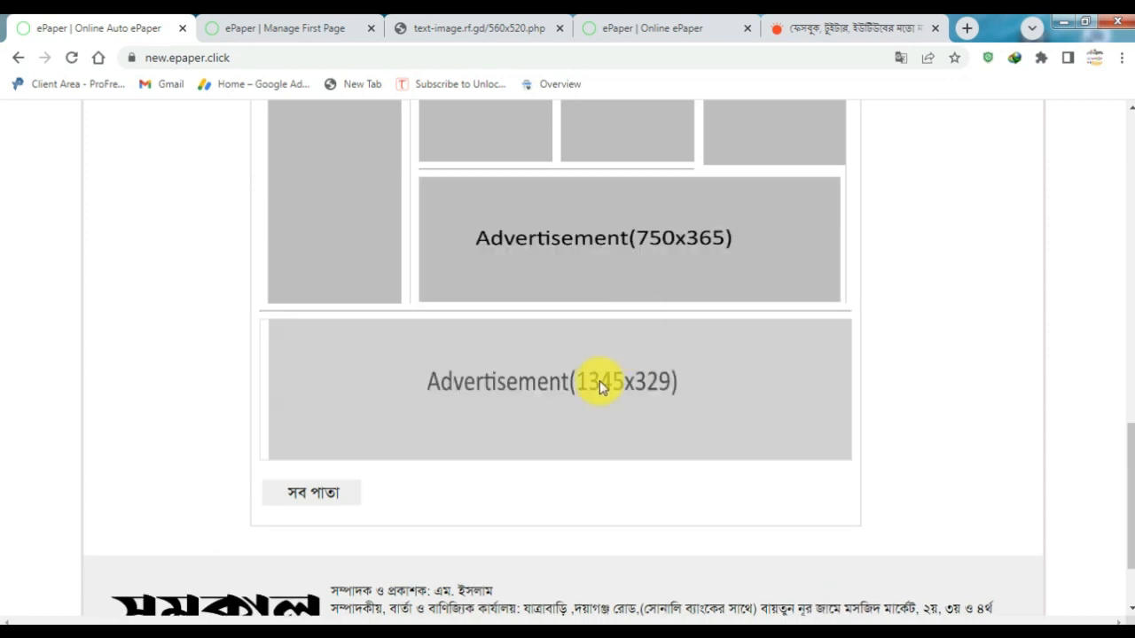
click(325, 23)
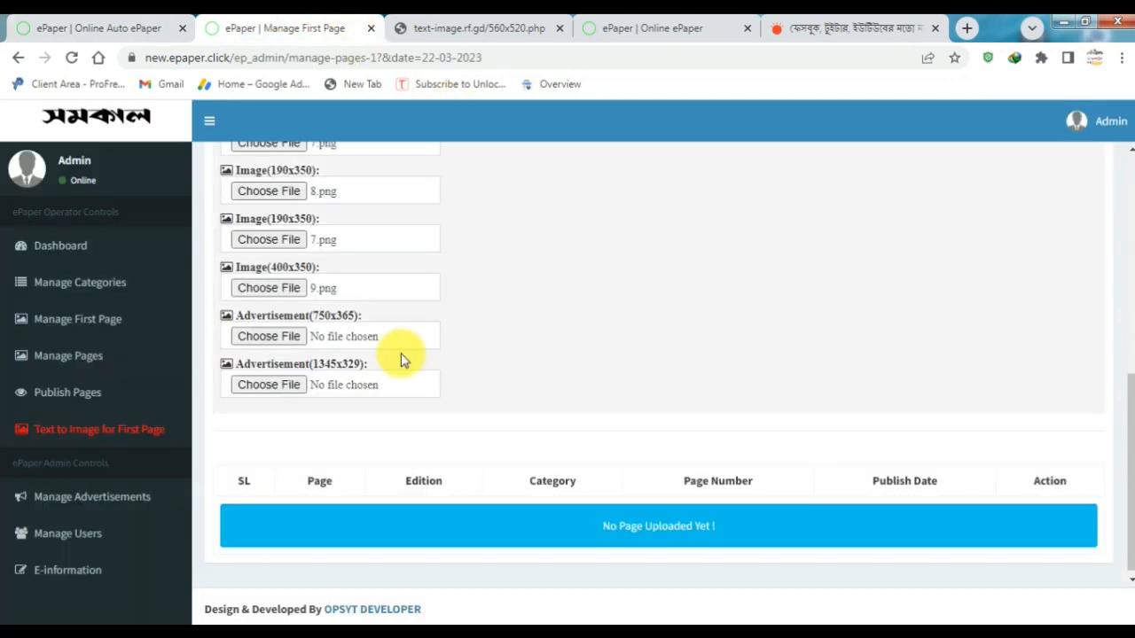
Attach 10.png as the 750x365 advertisement and 12.png as the 1345x329 advertisement
click(329, 339)
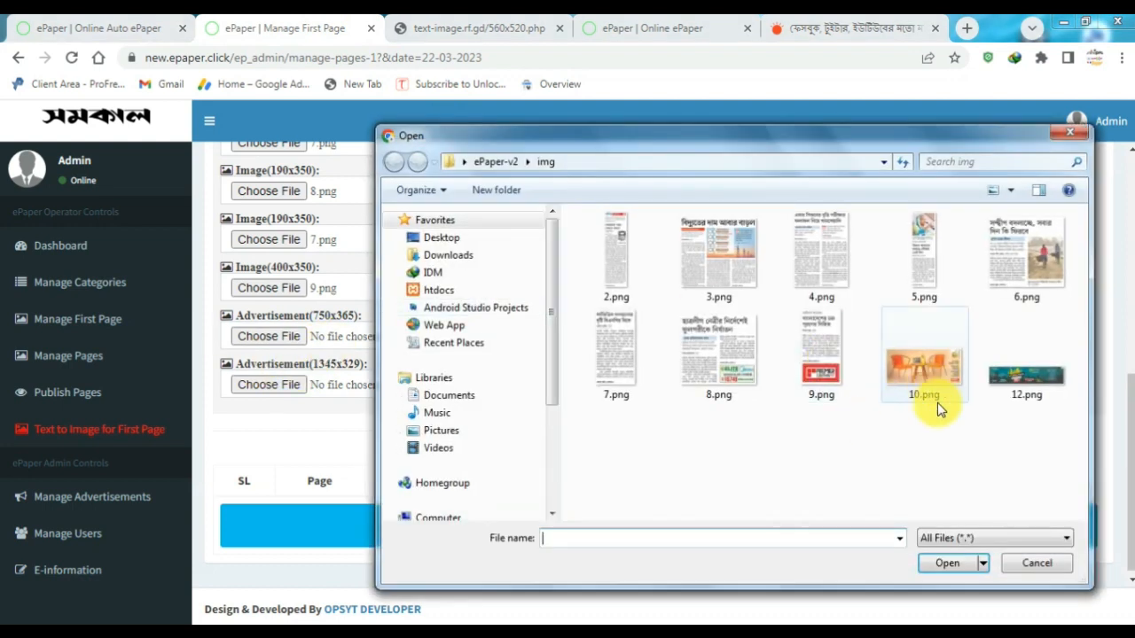
double_click(918, 375)
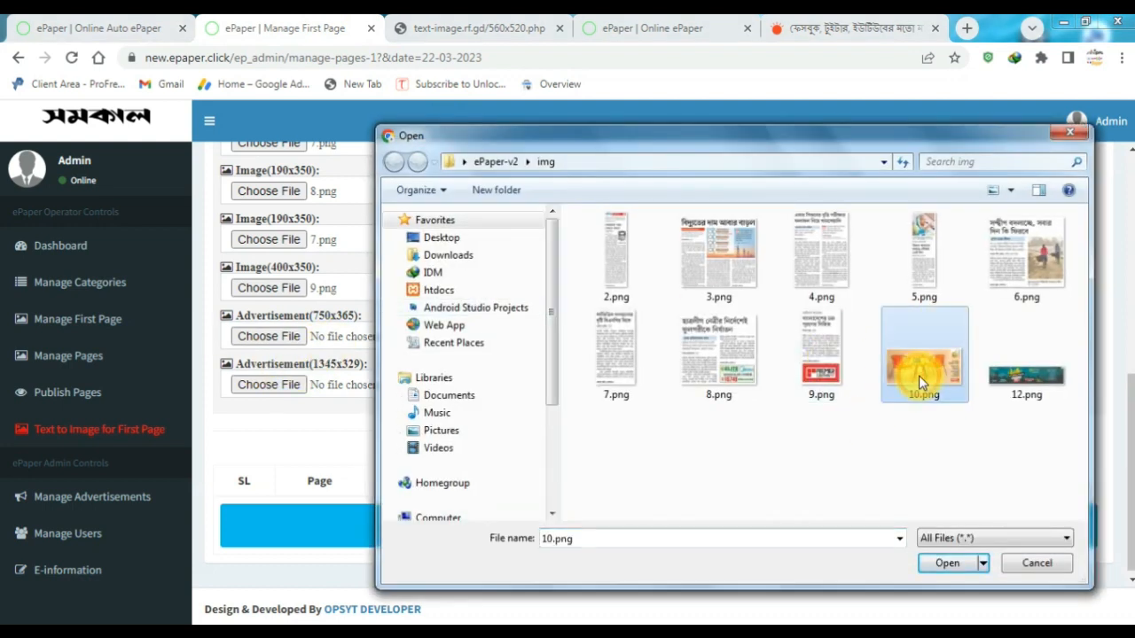
click(326, 317)
click(346, 390)
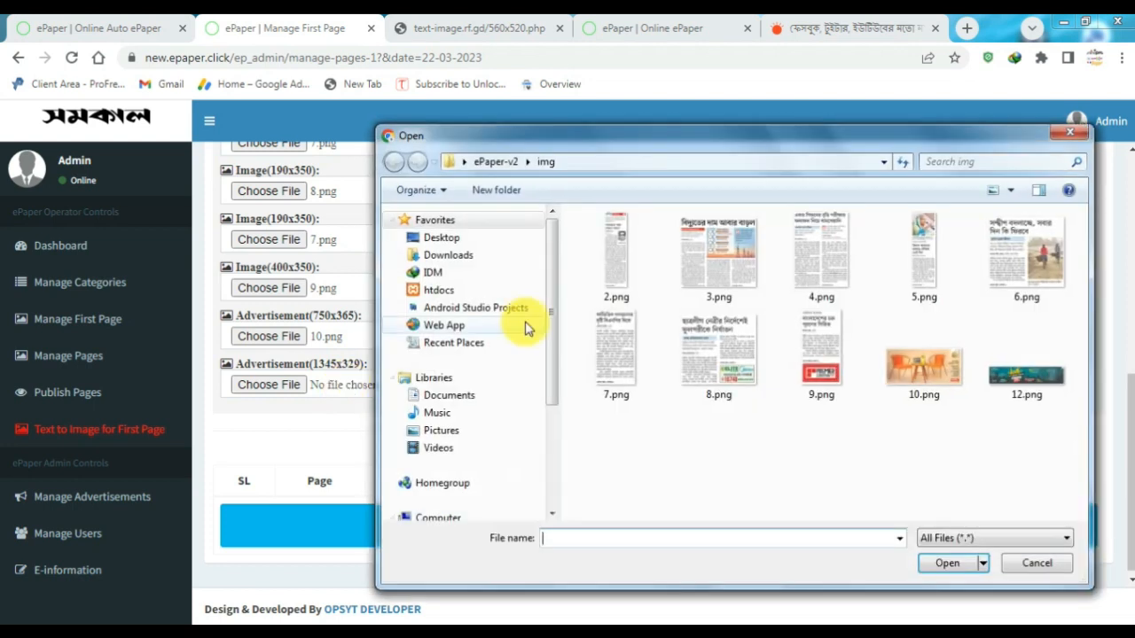
double_click(1029, 377)
Select all editions, including দৈনিক, for the first page
drag(1126, 465, 1126, 378)
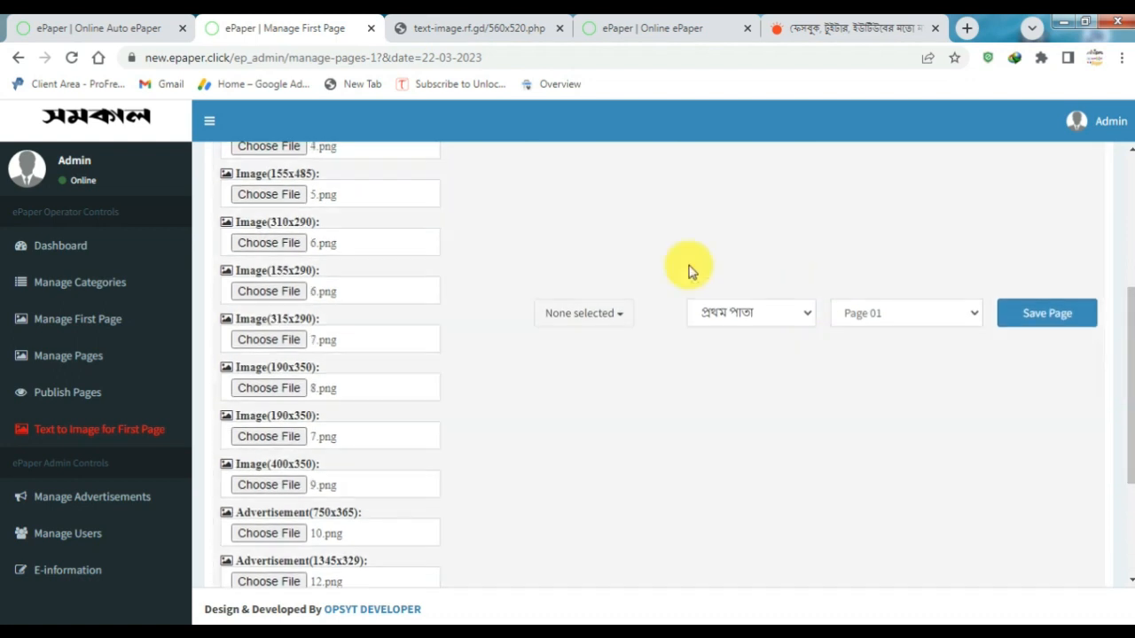
click(588, 317)
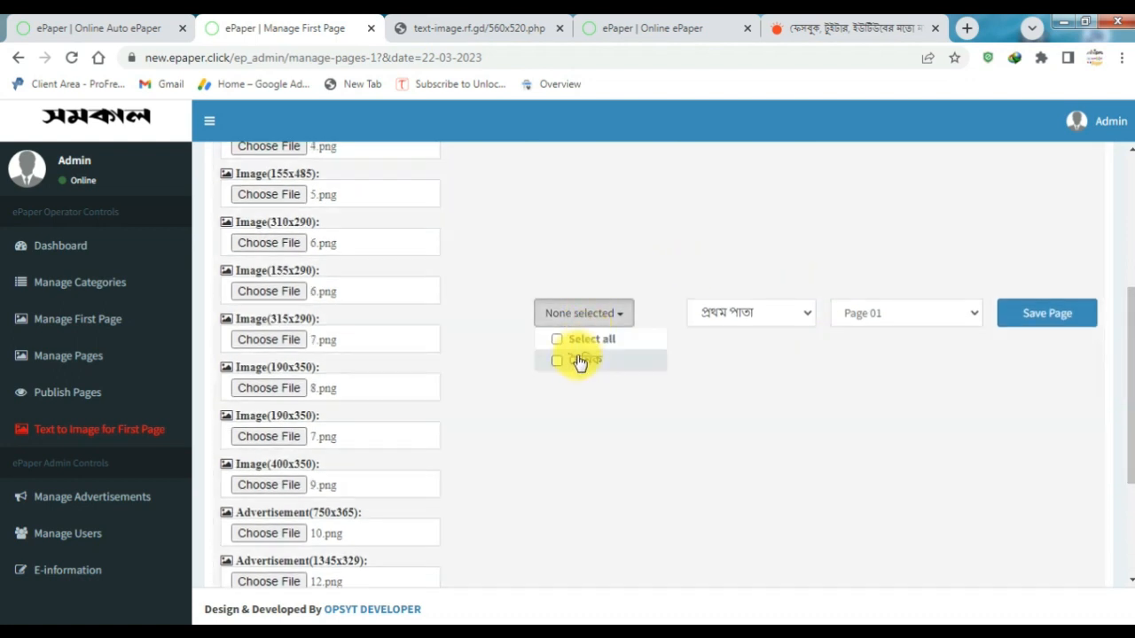
click(579, 343)
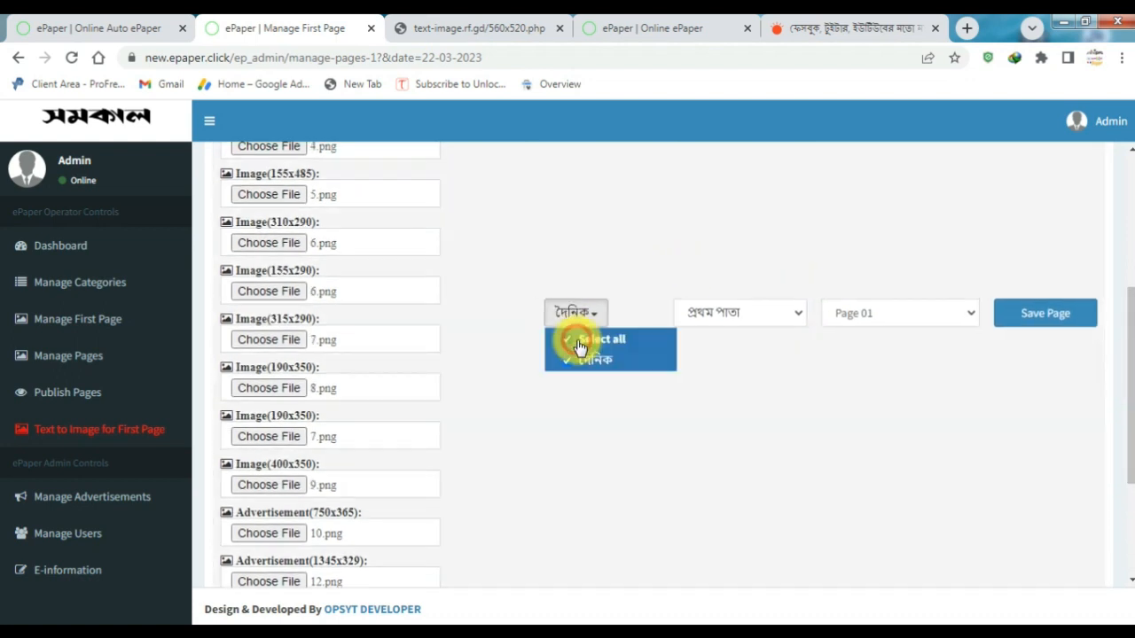
click(822, 395)
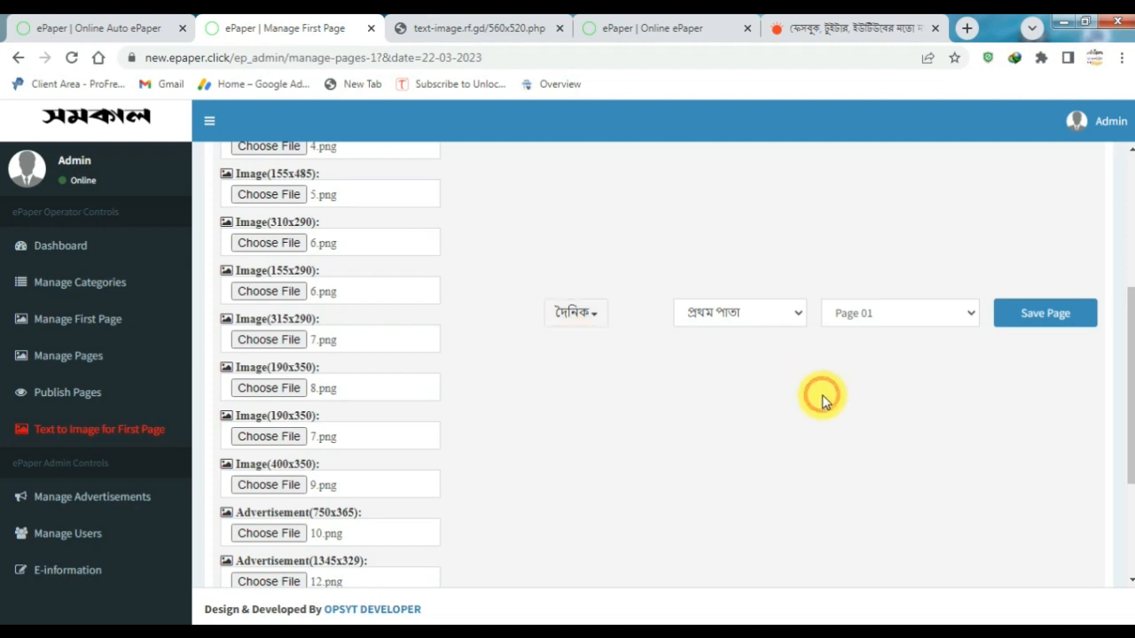
Keep the category প্রথম পাতা and page number Page 01, and save the page
click(591, 319)
click(762, 320)
click(762, 320)
click(893, 319)
click(892, 322)
click(914, 401)
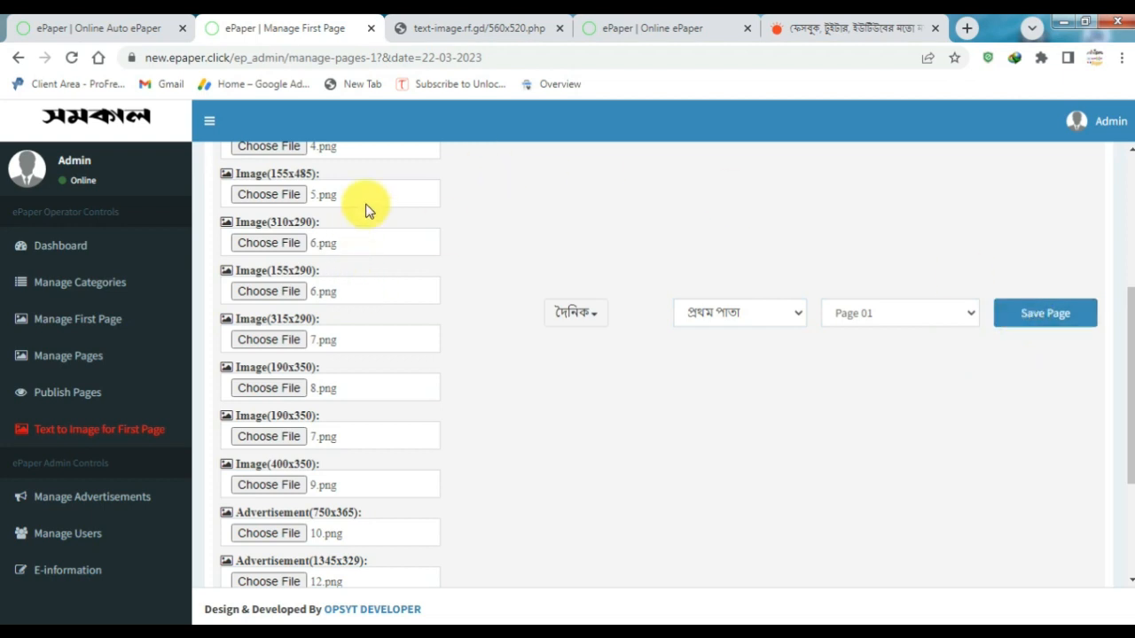
click(1052, 331)
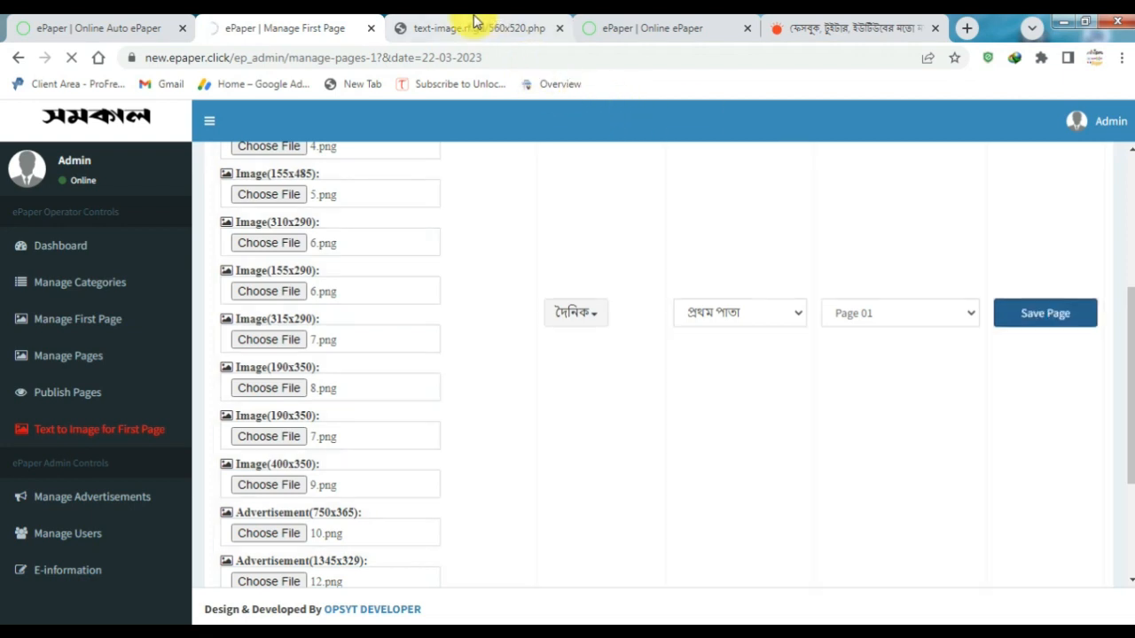
Review the image and advertisement slots in the public ePaper page's layout
click(474, 22)
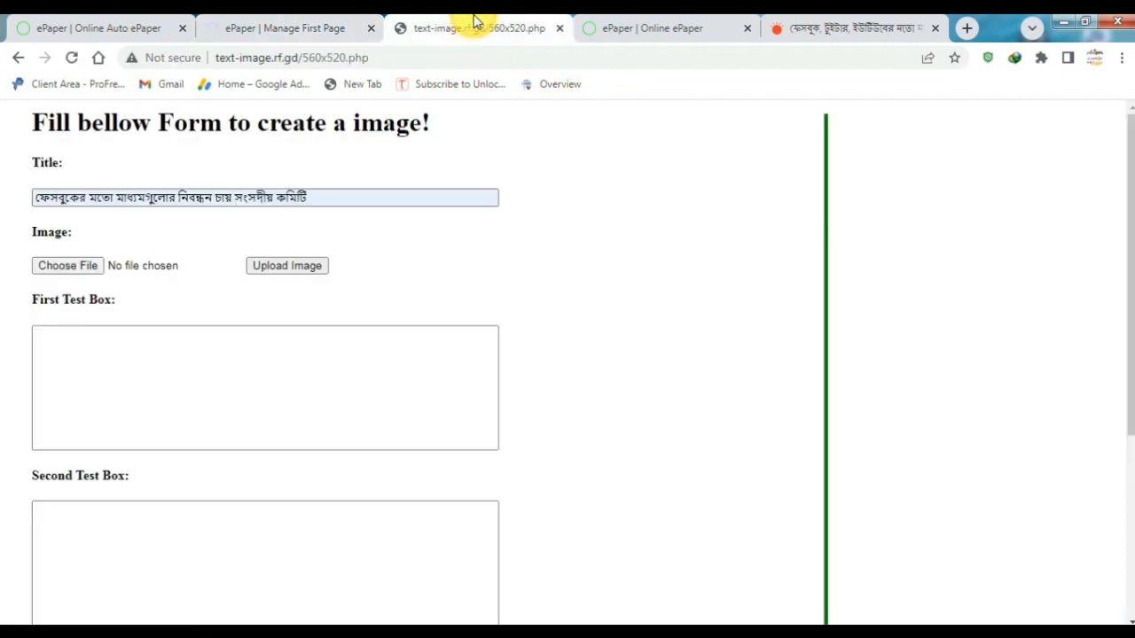
click(353, 23)
click(45, 25)
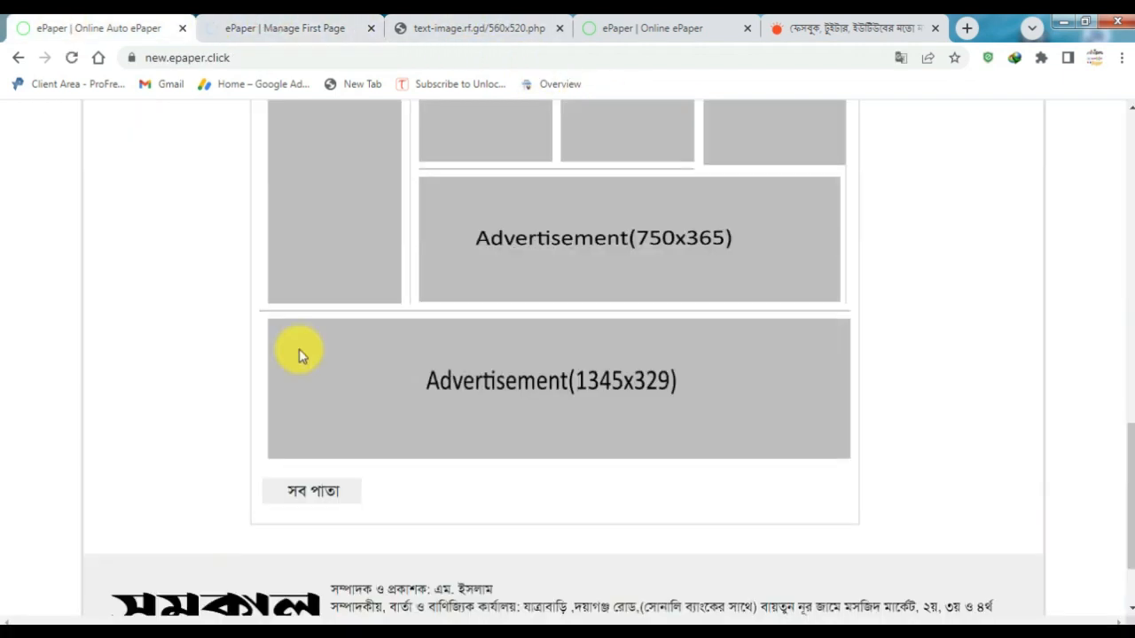
drag(1132, 523, 1130, 468)
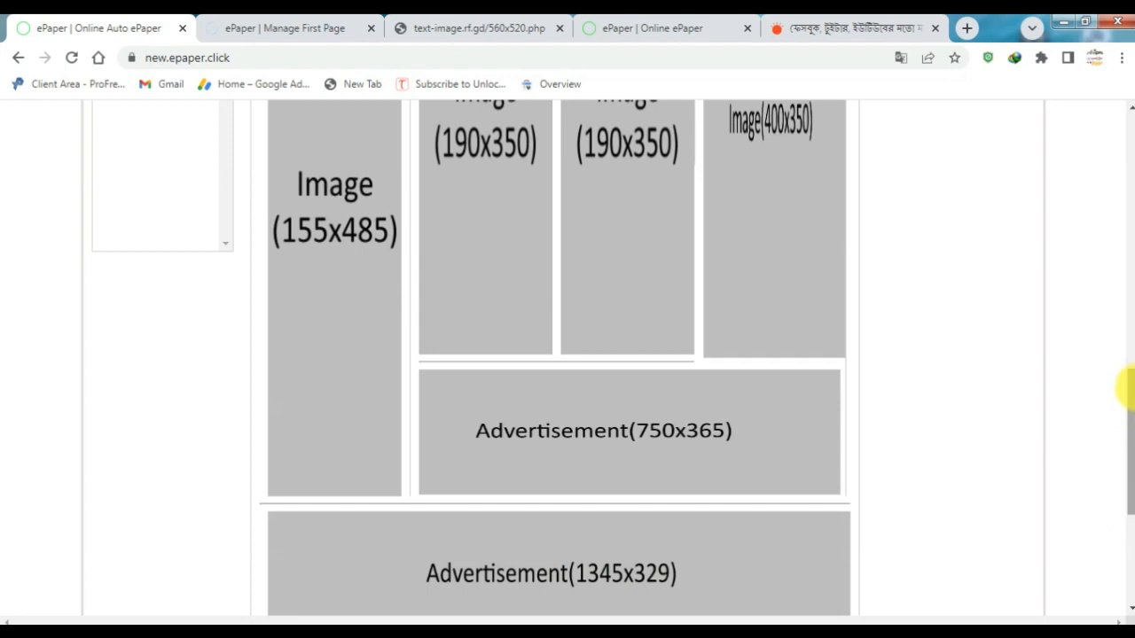
drag(1129, 397, 1130, 310)
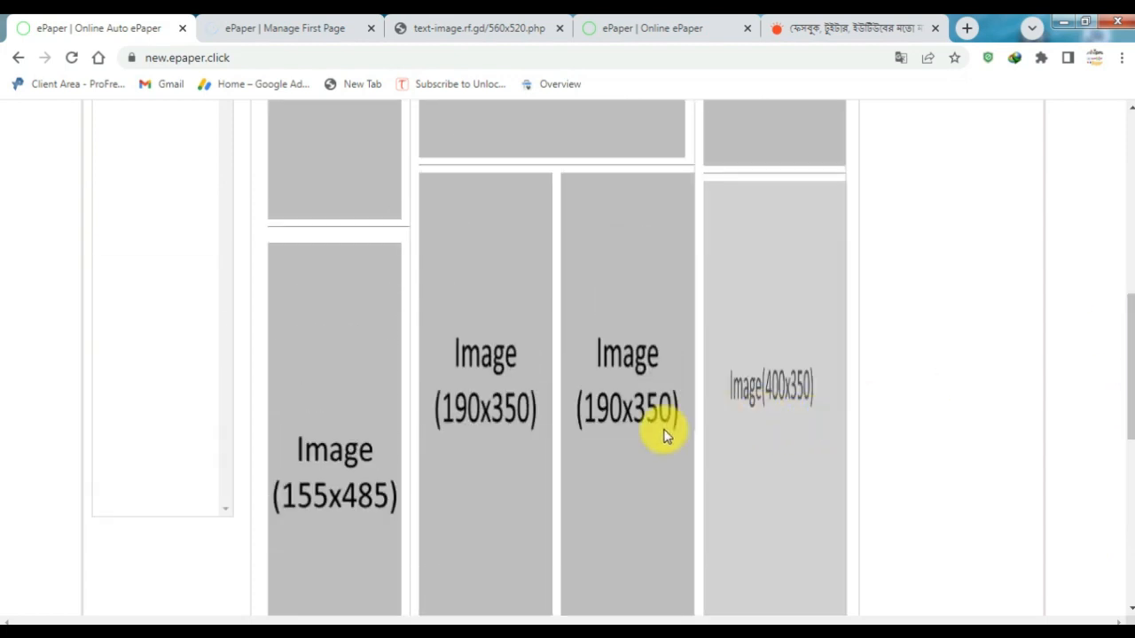
drag(1127, 387, 1122, 283)
Look at the 560x520 image creation form, and open the admin area's Text to Image for First Page site in a new tab
click(479, 20)
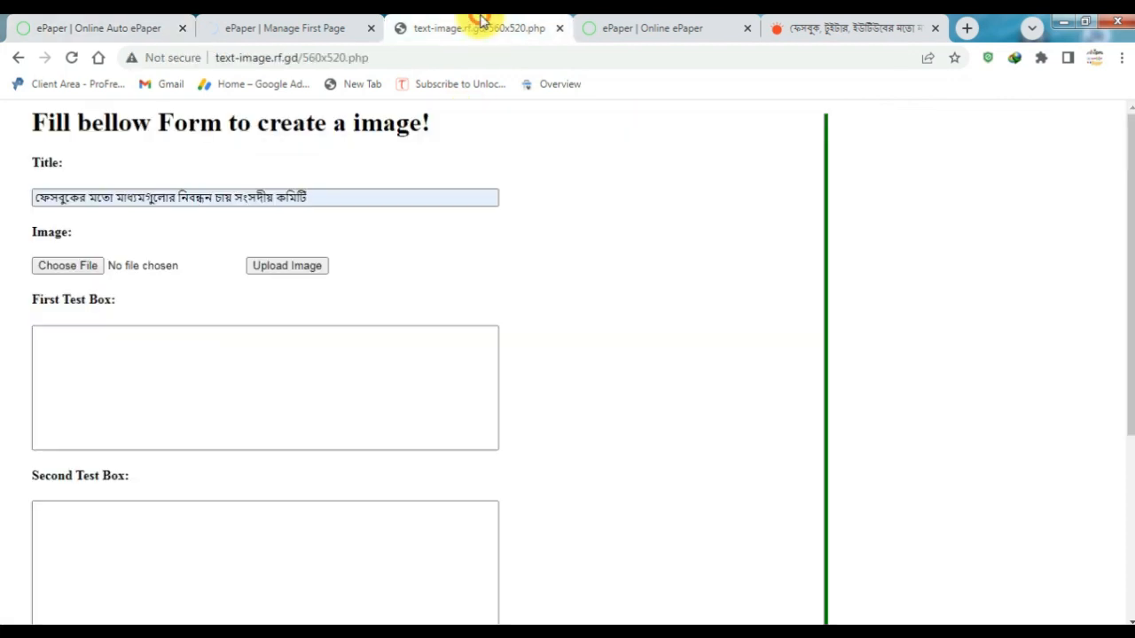
click(1074, 396)
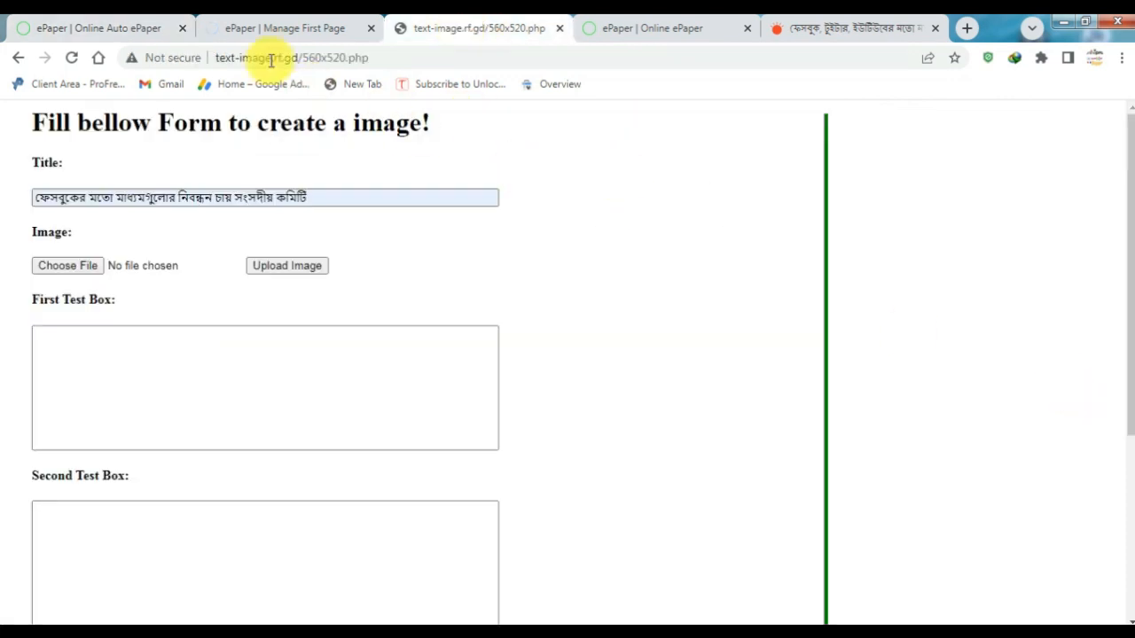
click(304, 58)
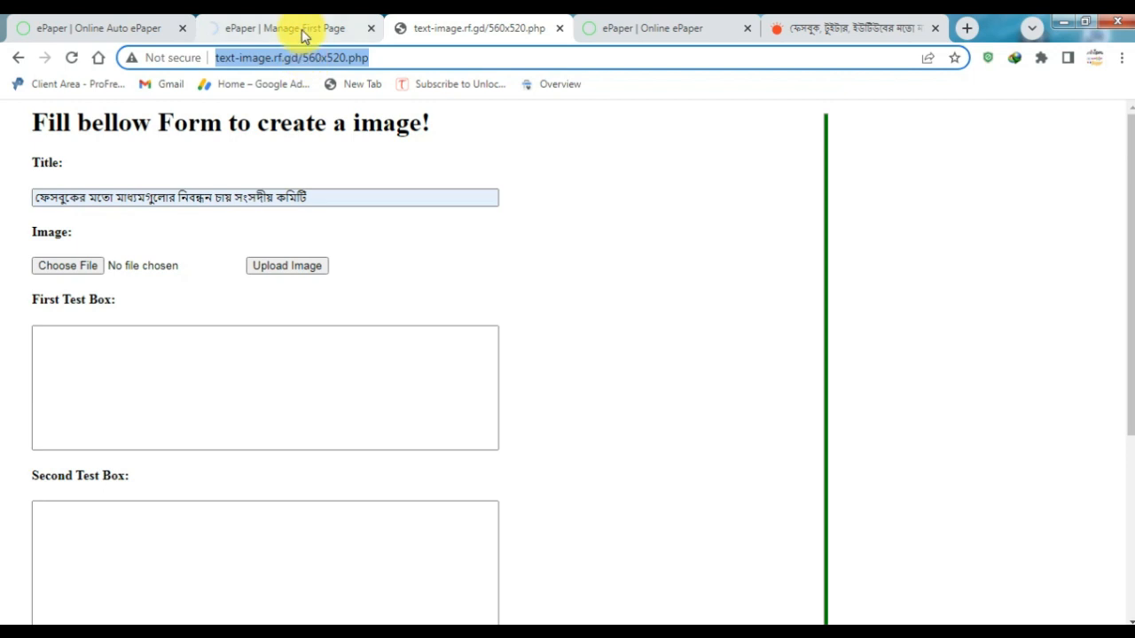
click(297, 28)
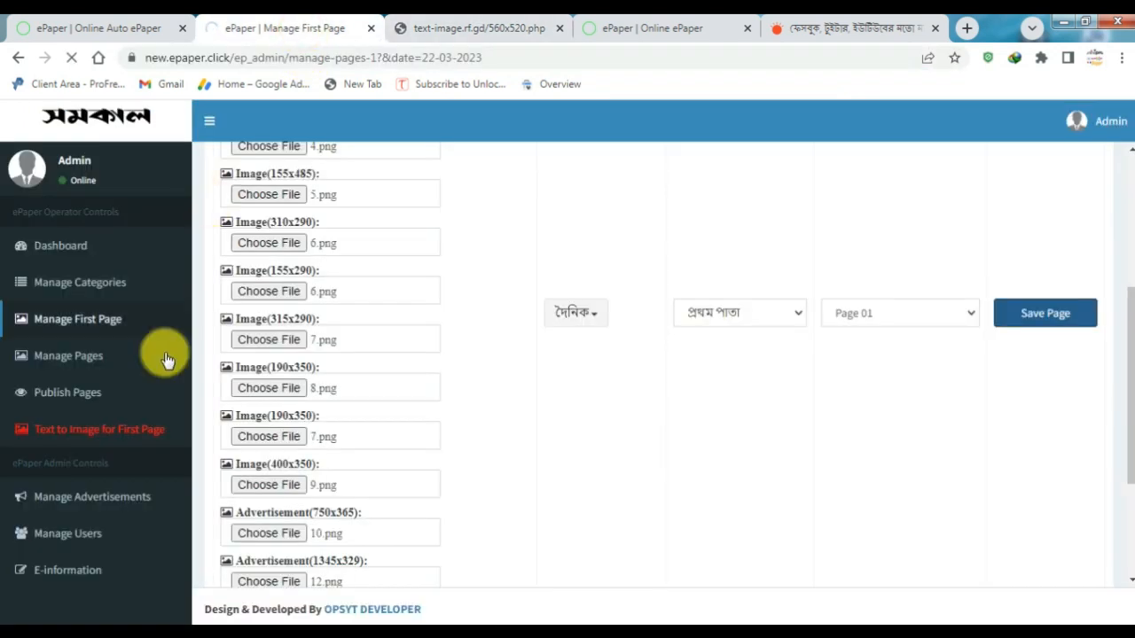
right_click(126, 439)
click(150, 242)
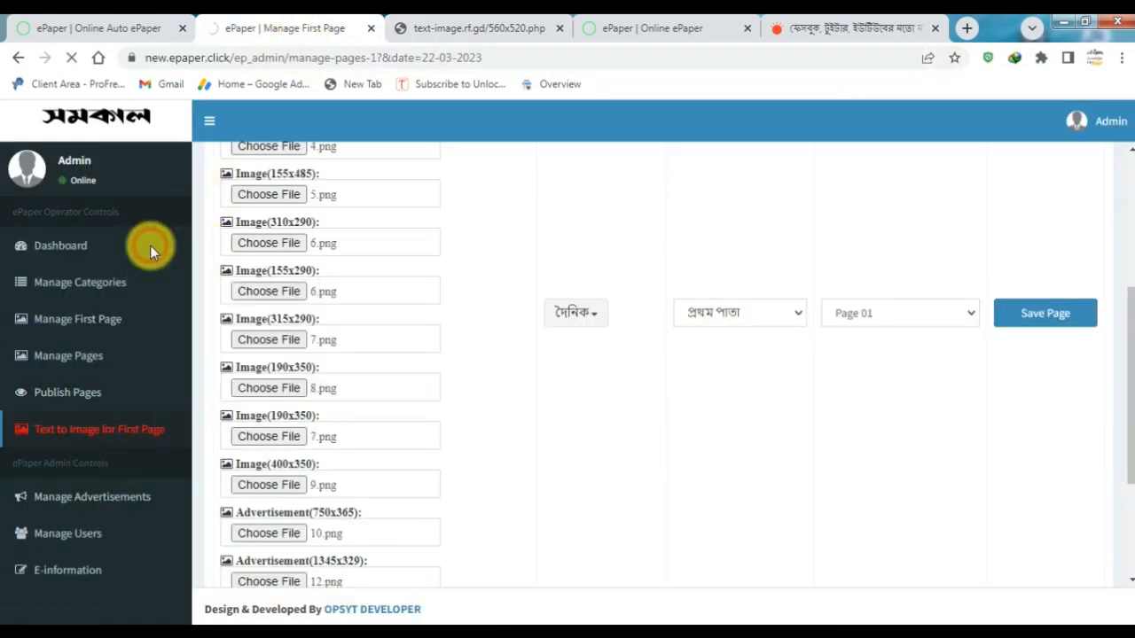
click(351, 23)
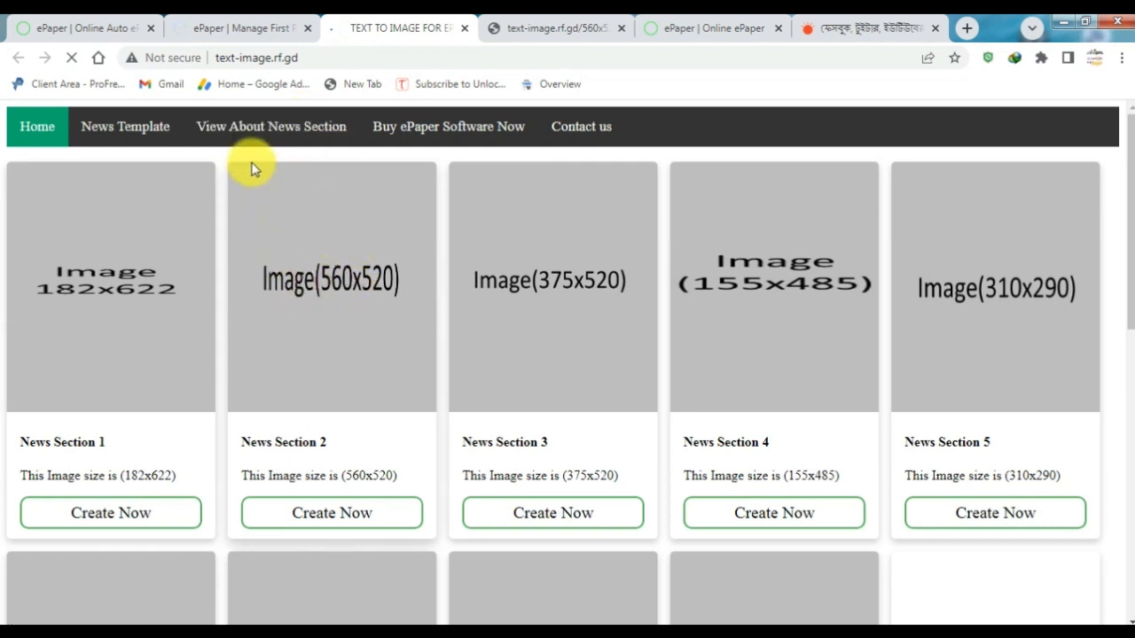
Compare the public page's image slots with the news section sizes offered on the Text to Image site
click(84, 28)
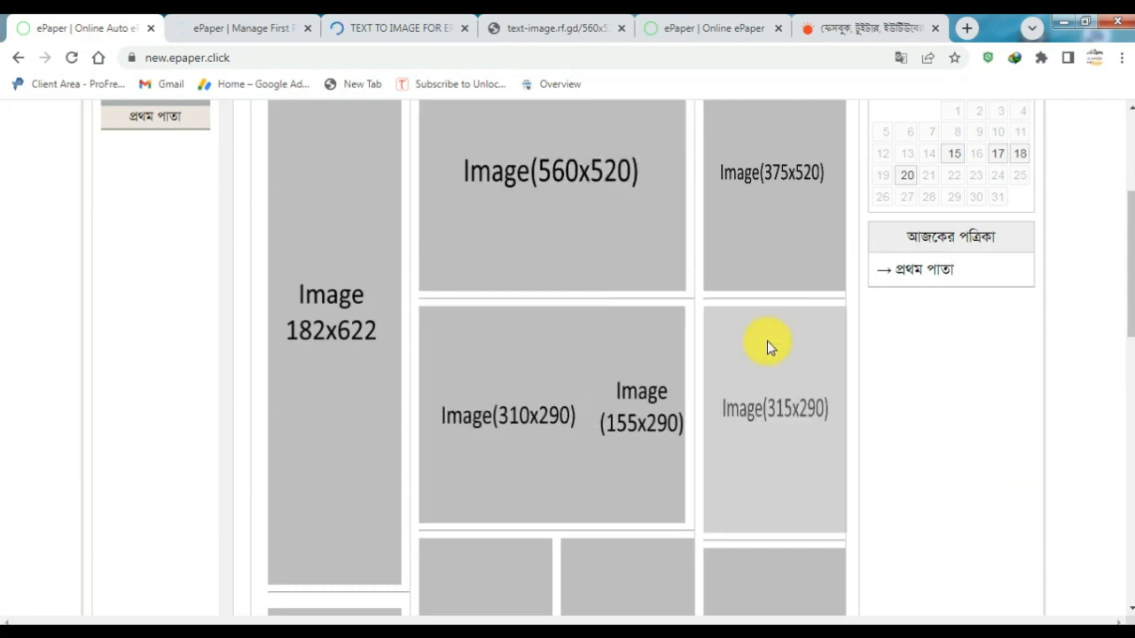
drag(1128, 284, 1122, 227)
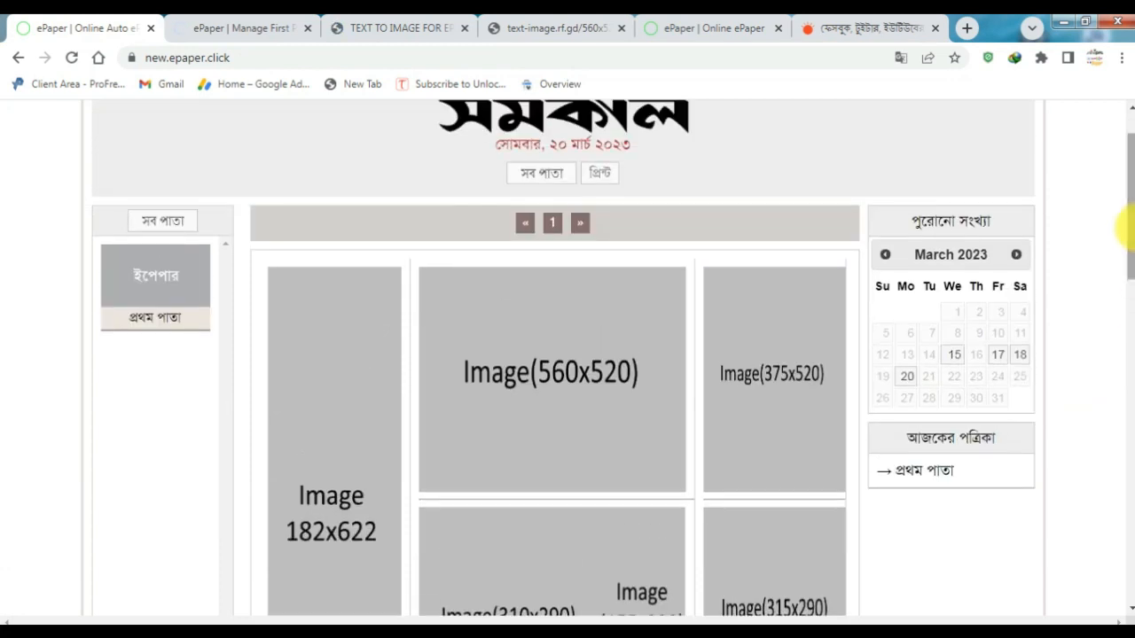
click(434, 21)
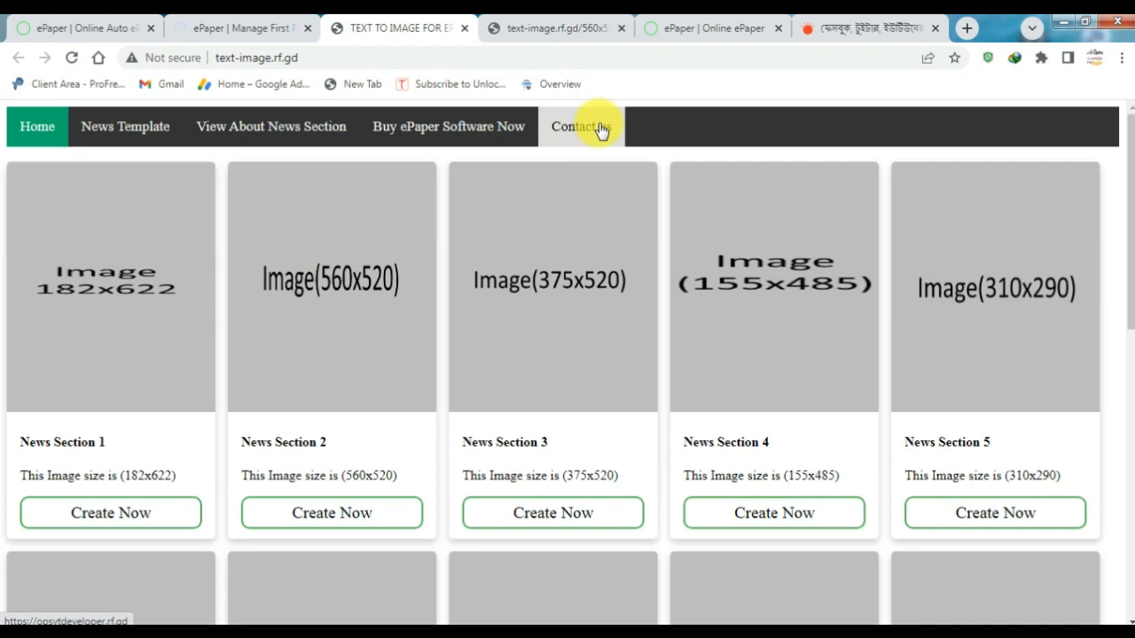
drag(1125, 182, 1129, 118)
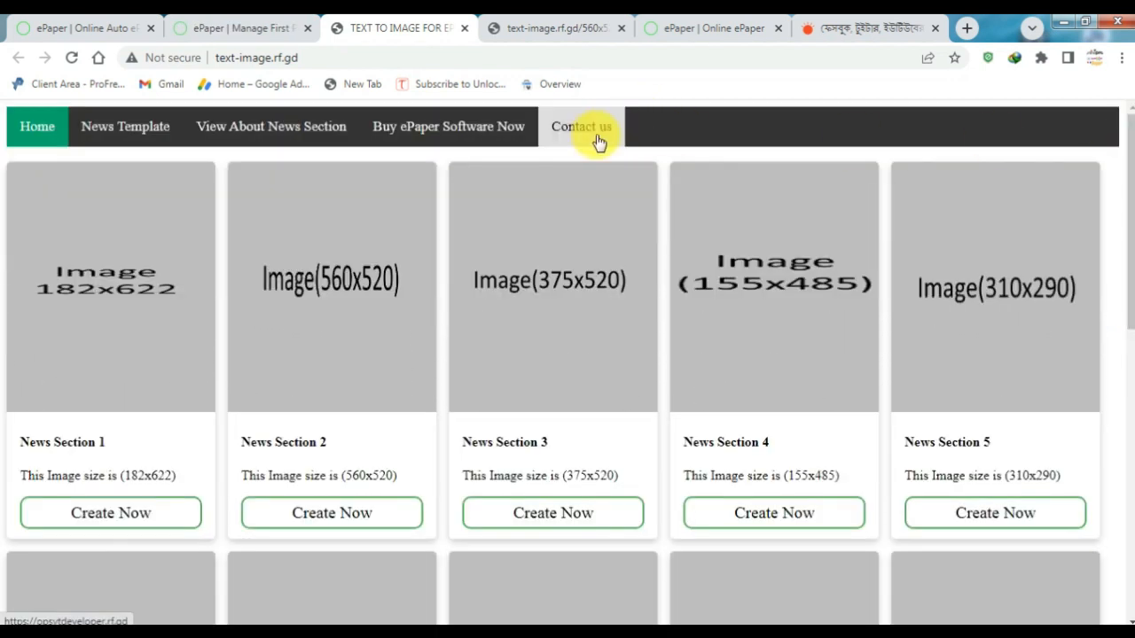
mouse_move(1127, 254)
mouse_down()
mouse_move(1126, 552)
mouse_move(1122, 240)
mouse_up()
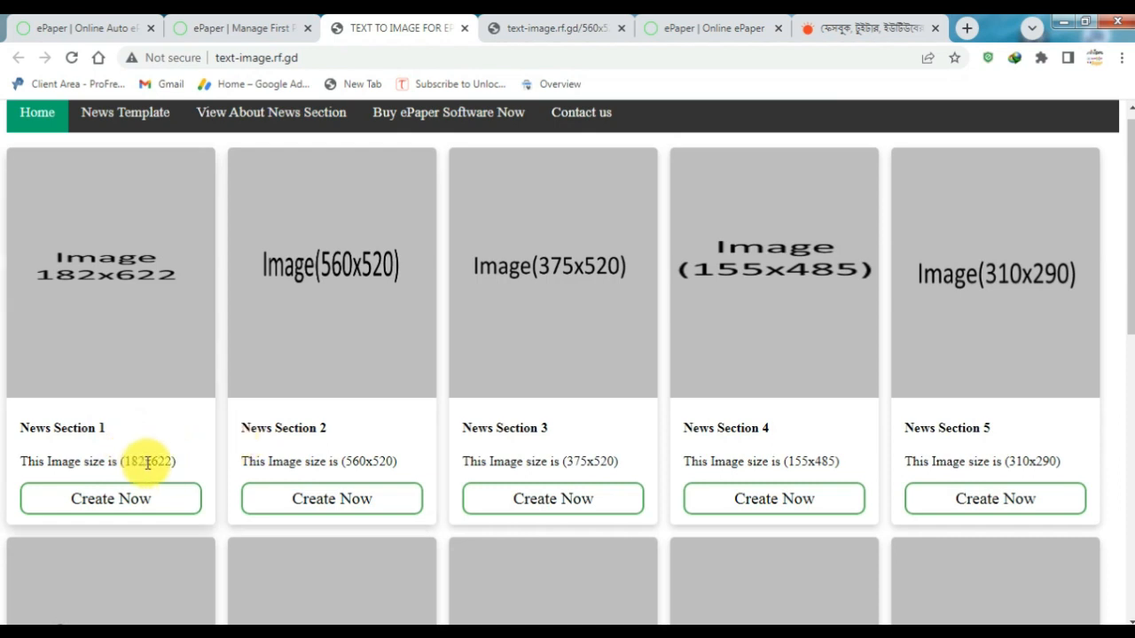
Check the upload message and page address on the Manage First Page form for 22-03-2023
click(238, 22)
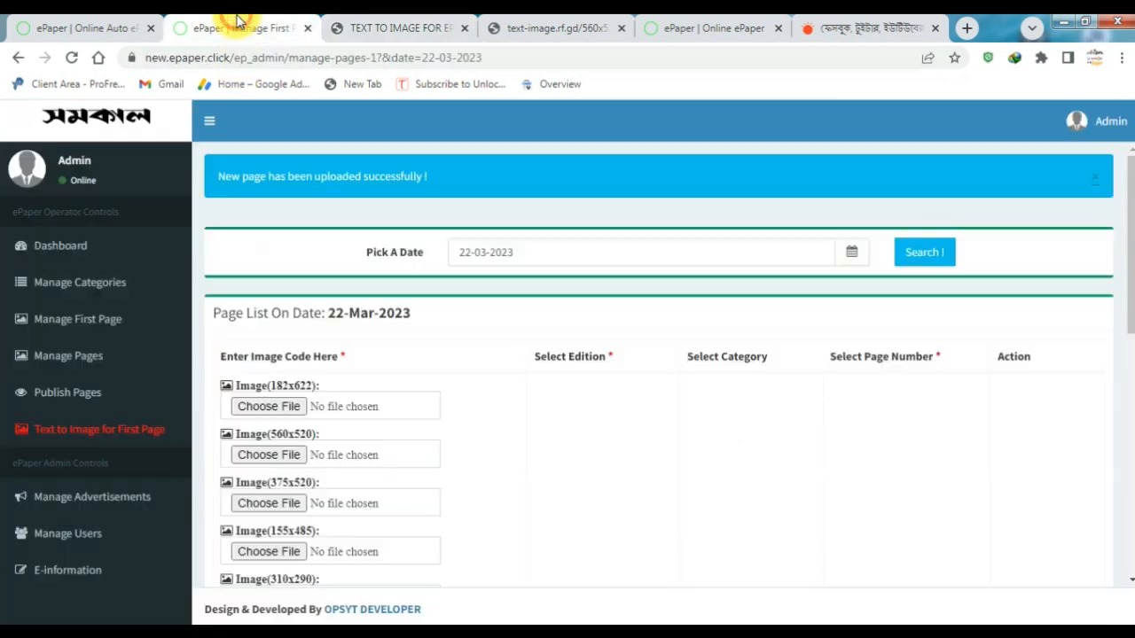
triple_click(337, 177)
click(337, 176)
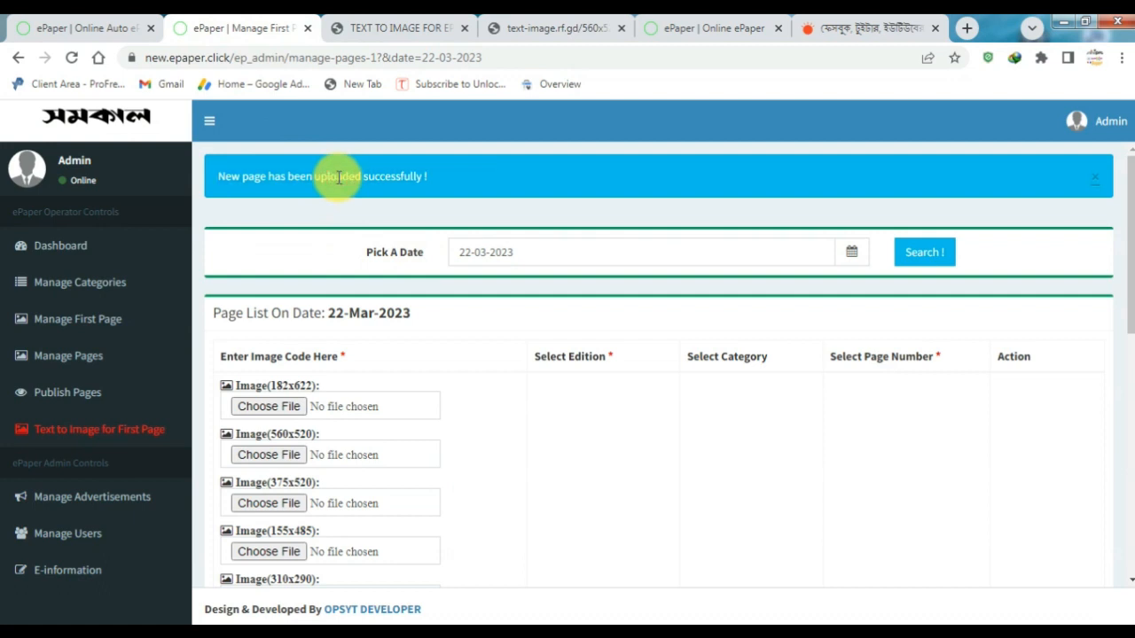
click(405, 57)
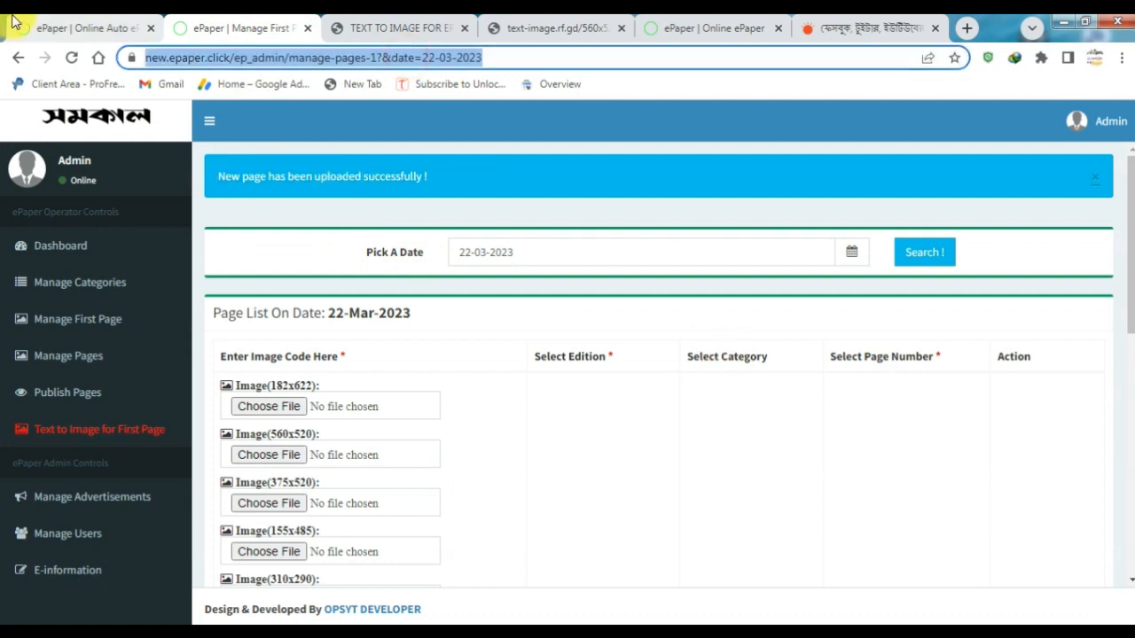
Reload the public ePaper page to check its front page, and return to the Manage First Page form
click(73, 34)
click(72, 58)
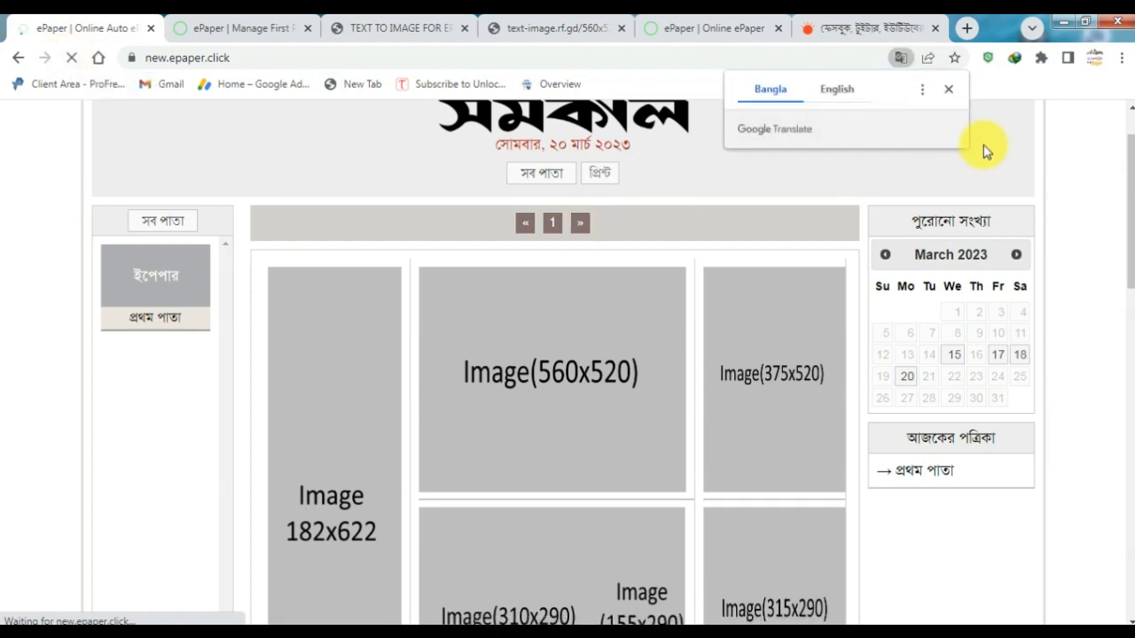
drag(1126, 228, 1122, 165)
click(276, 23)
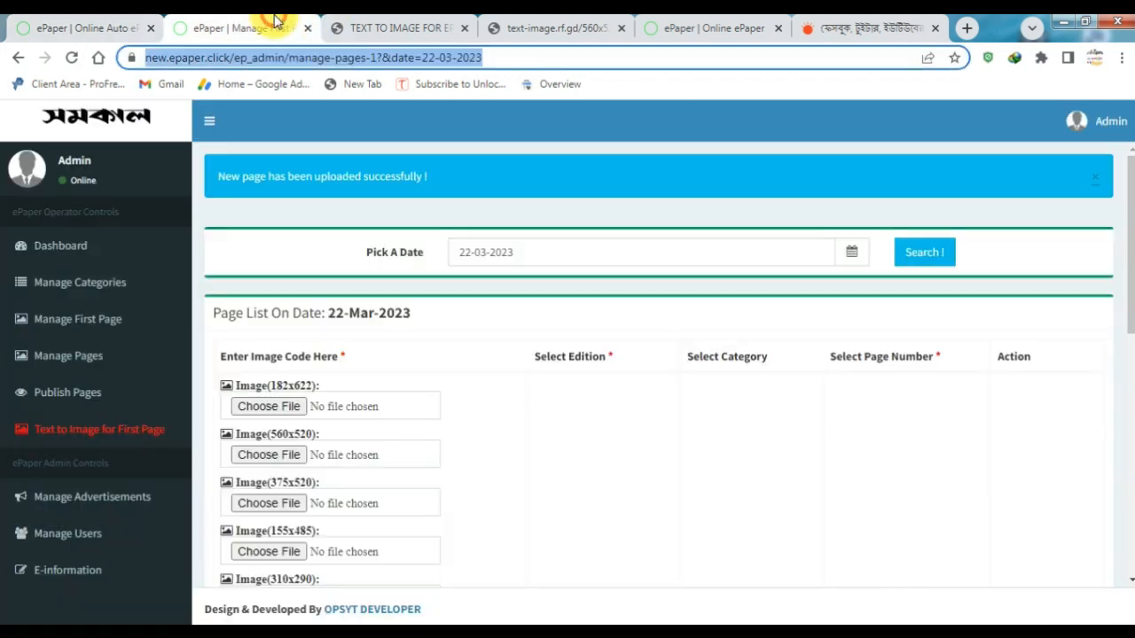
List the pages dated 22-03-2023 in the admin area's Publish Pages section and publish the first page
click(101, 400)
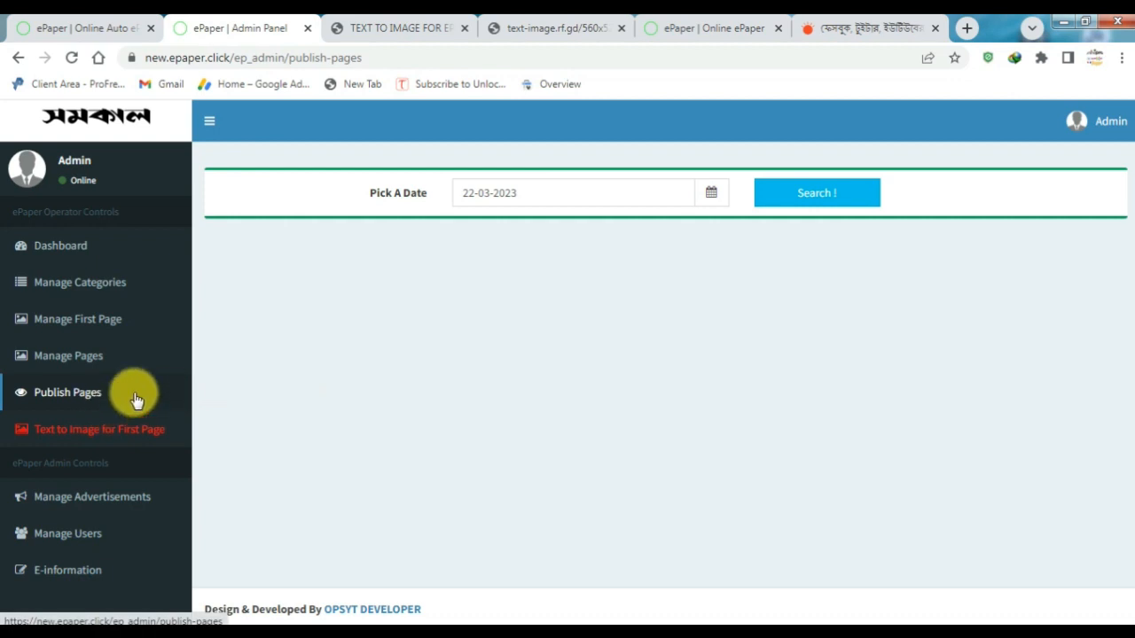
click(133, 25)
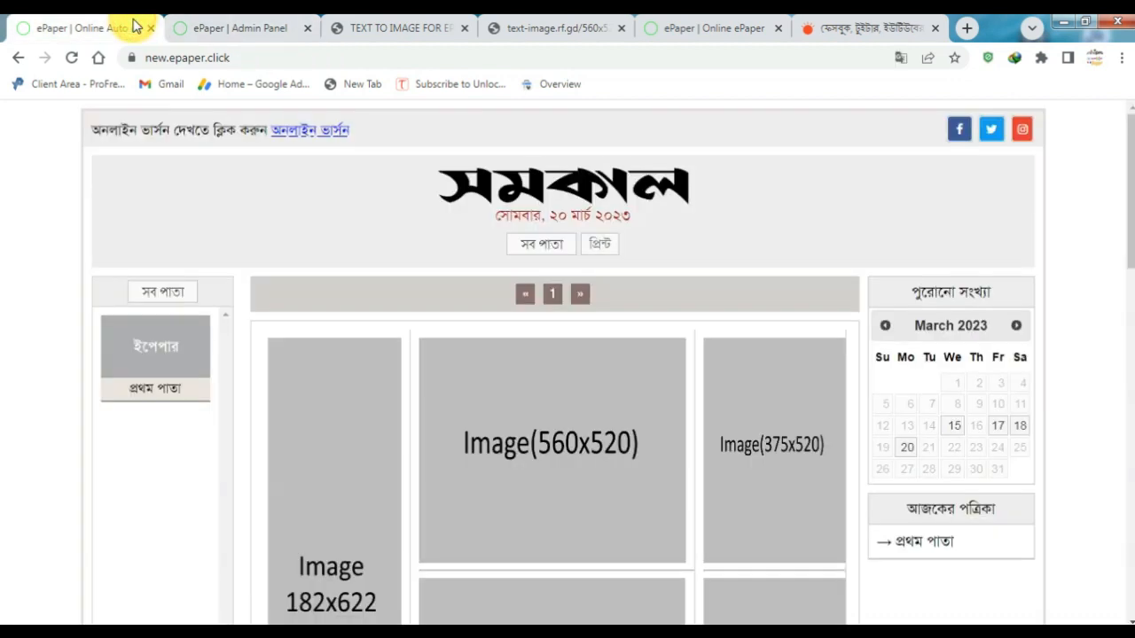
click(241, 22)
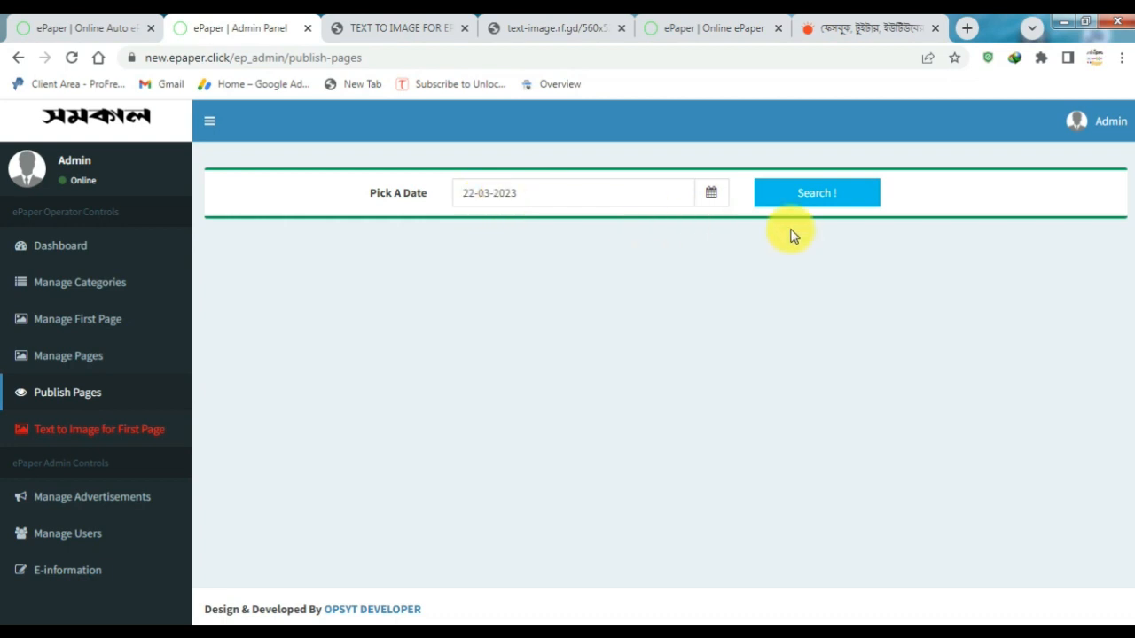
click(810, 200)
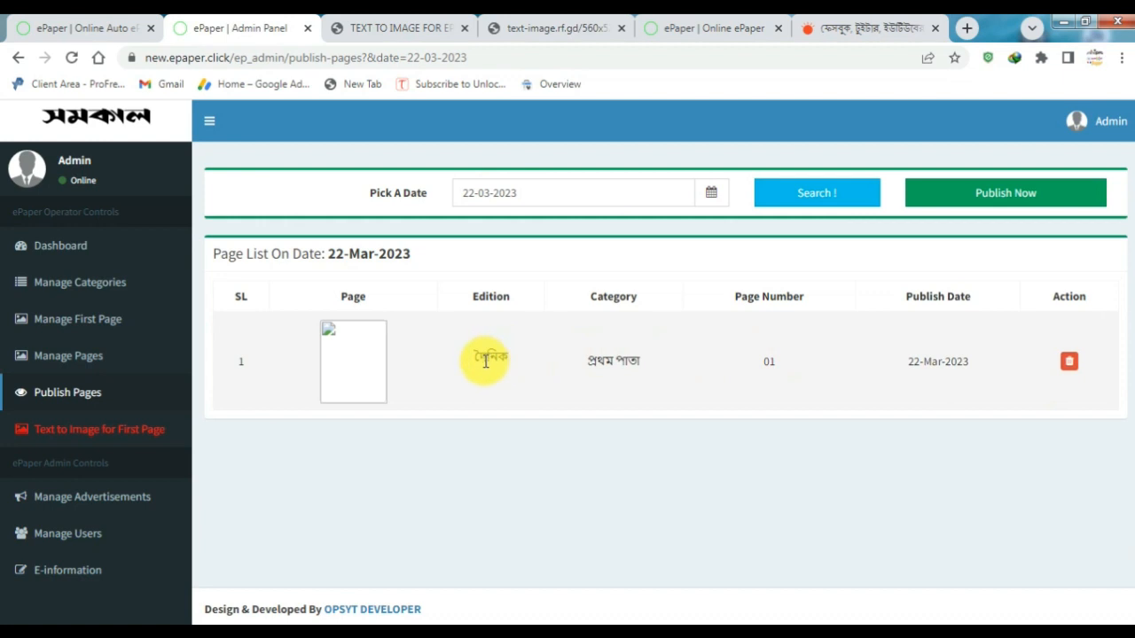
triple_click(630, 363)
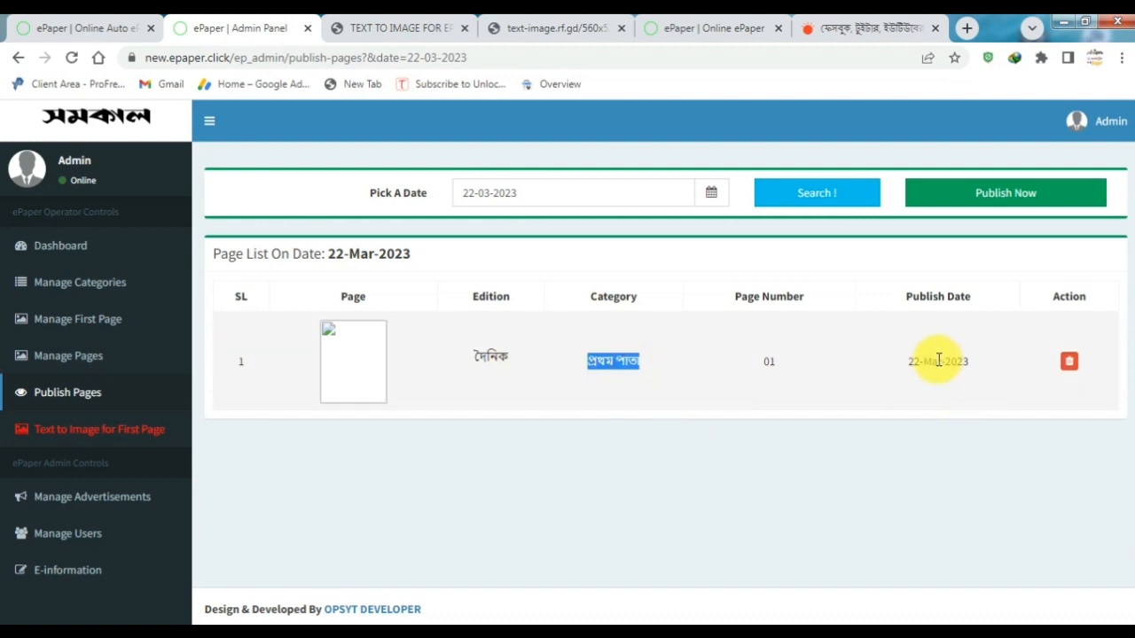
click(939, 394)
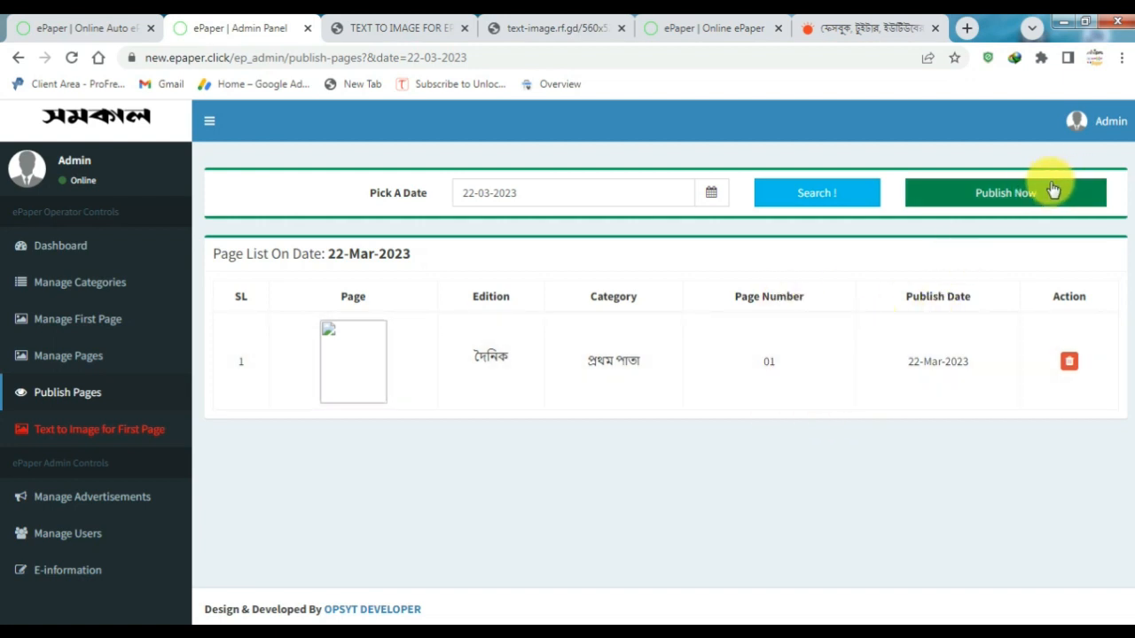
click(1033, 206)
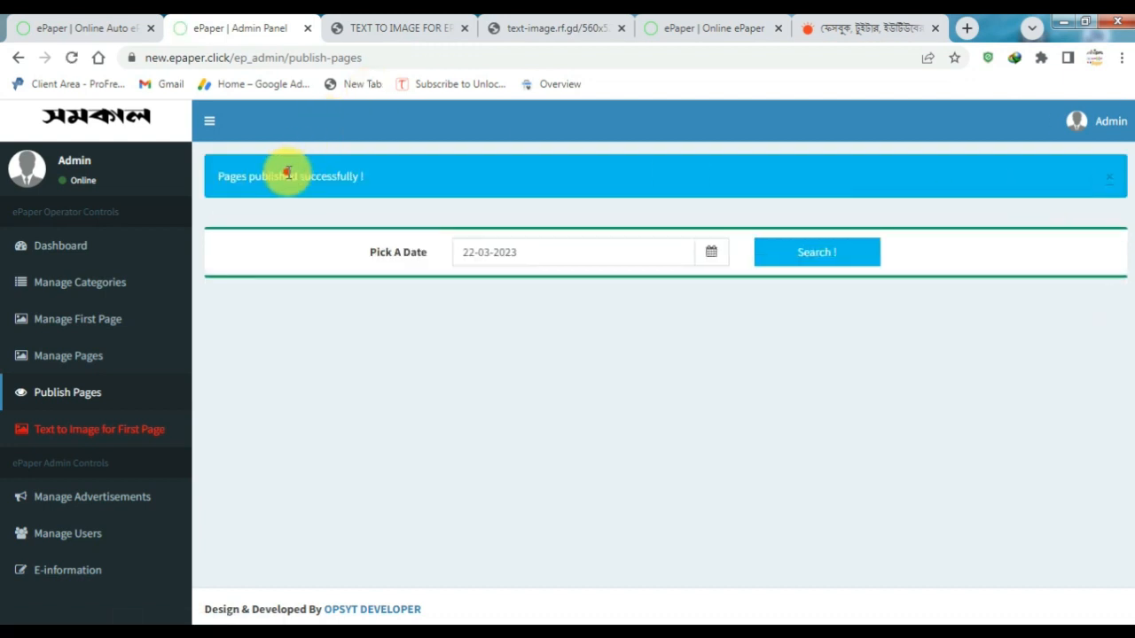
triple_click(288, 173)
click(288, 173)
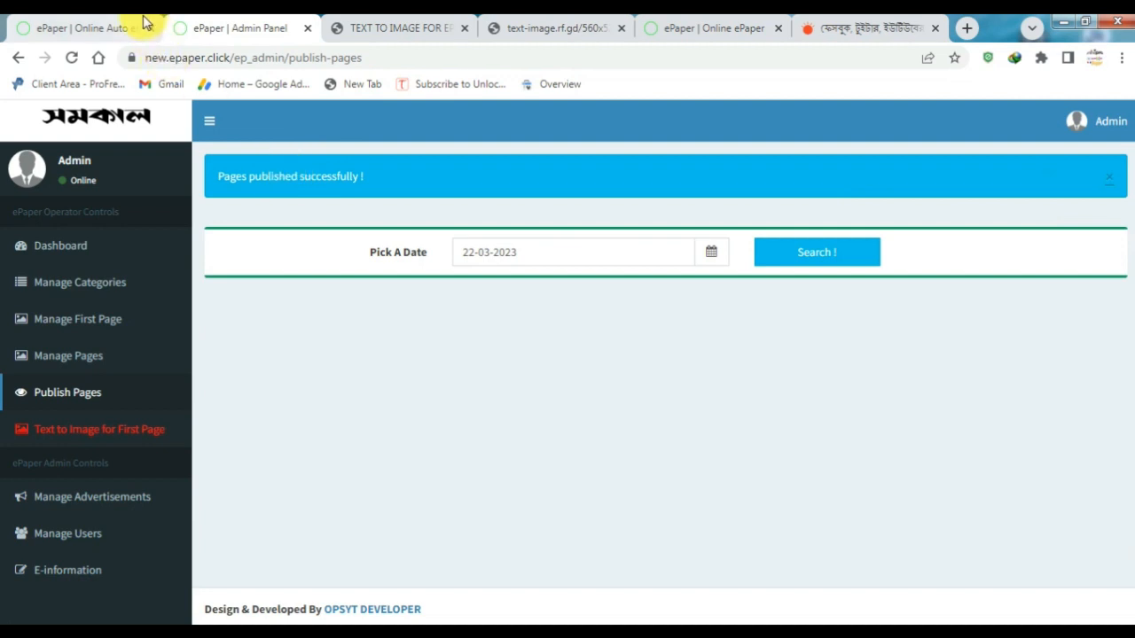
Check the published front page on the public site and read the enlarged Facebook registration article down to its share options
click(102, 27)
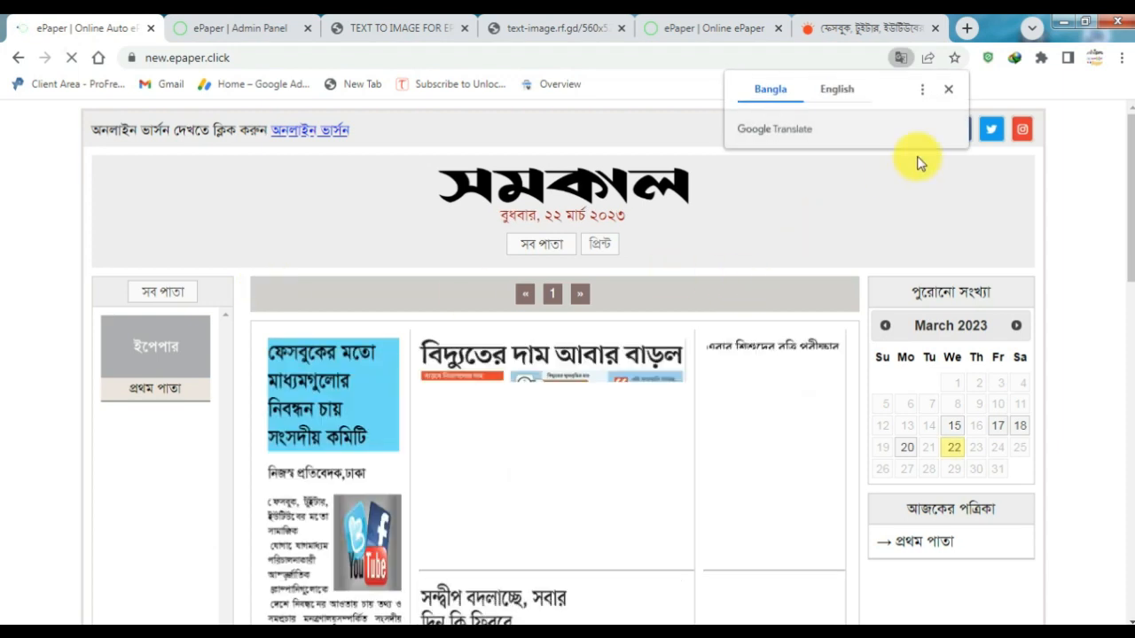
click(947, 89)
scroll(1122, 235, down, 3)
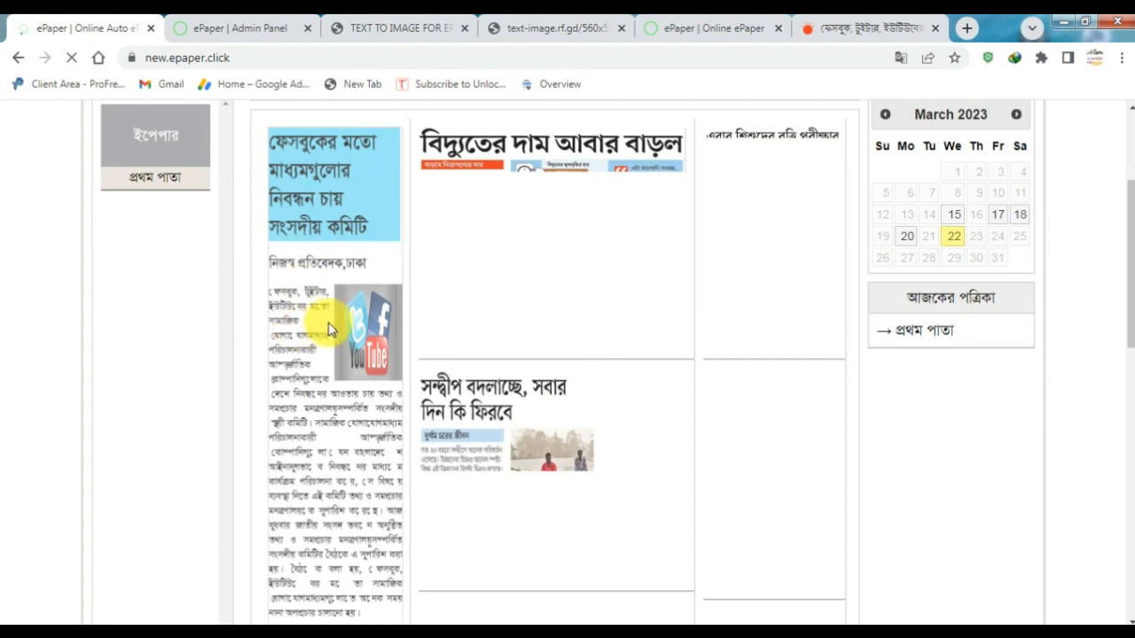
click(349, 227)
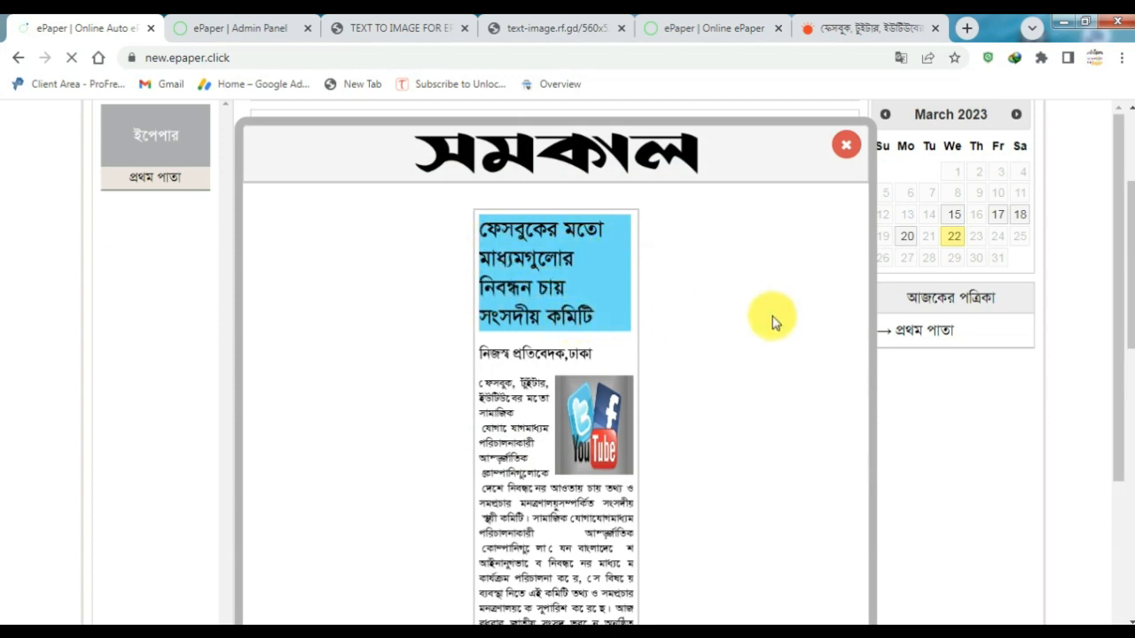
click(869, 352)
drag(1109, 304, 1130, 409)
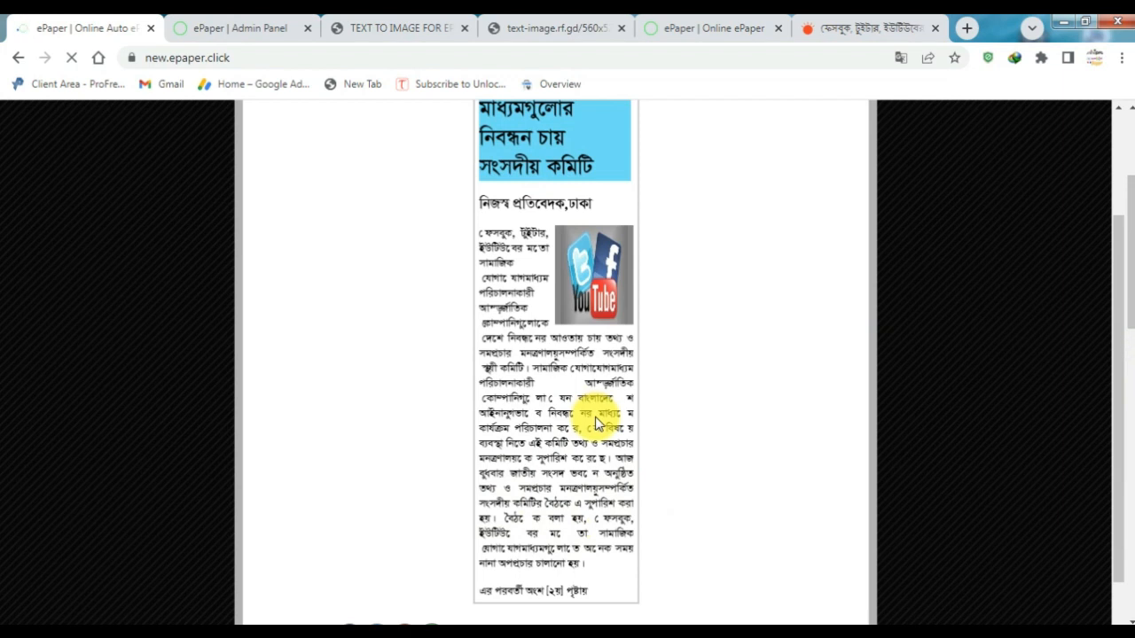
drag(1114, 292, 1121, 224)
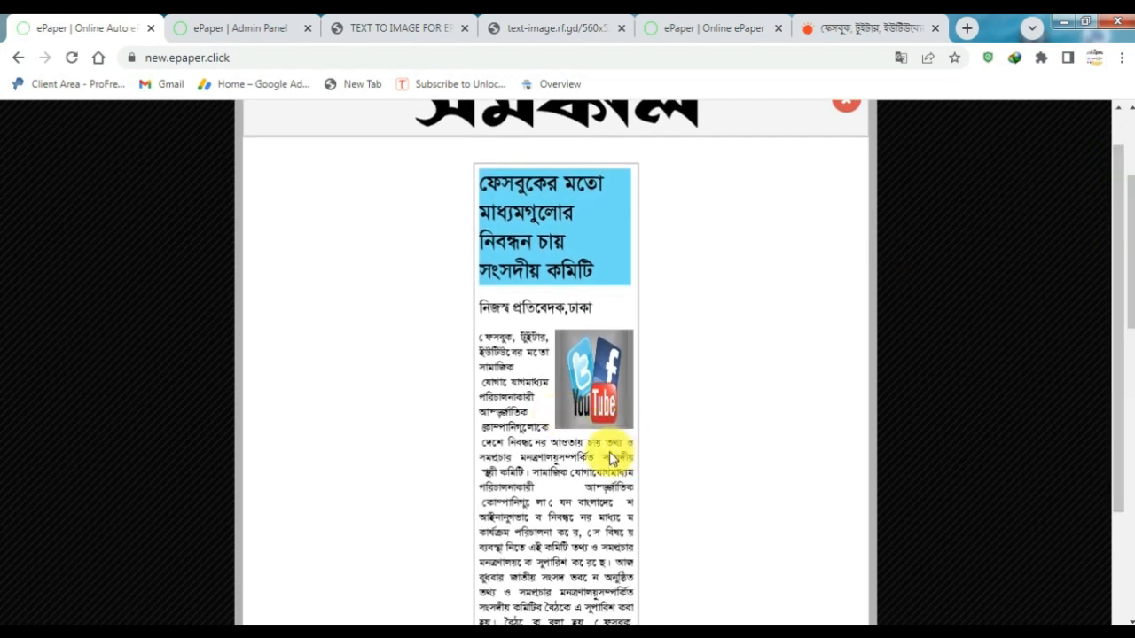
drag(1120, 258, 1123, 210)
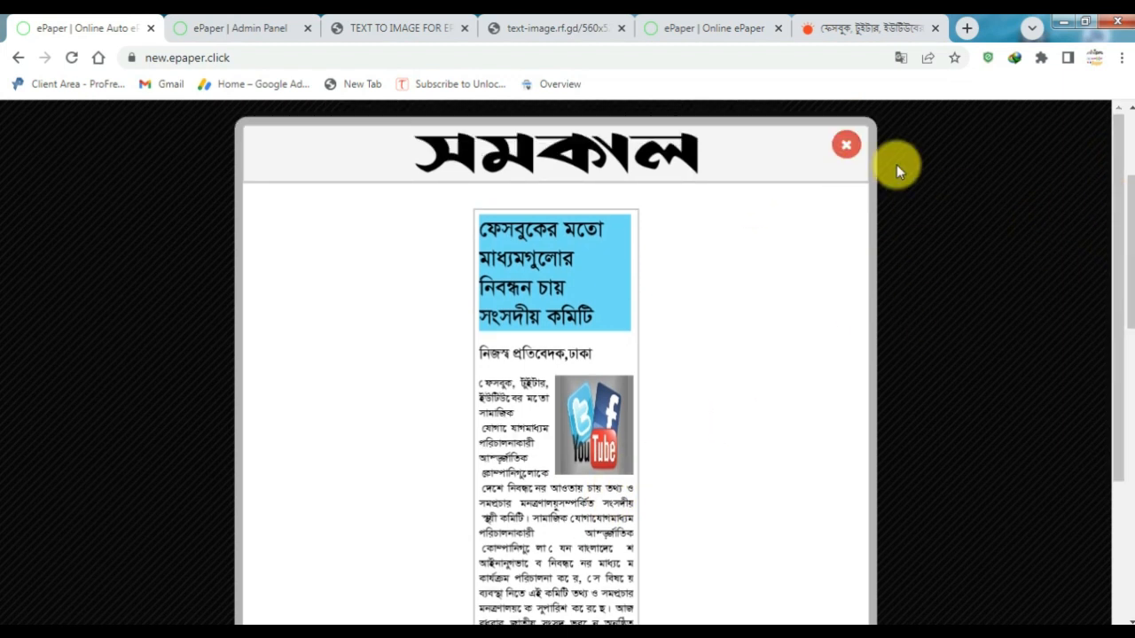
drag(1117, 220, 1116, 407)
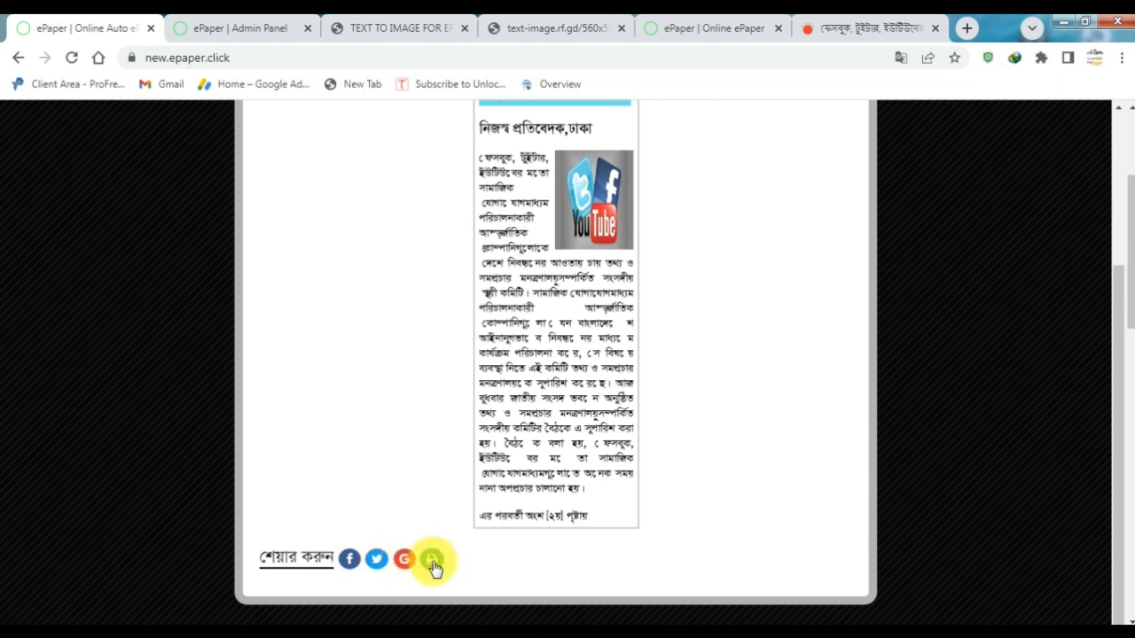
drag(1114, 329, 1114, 151)
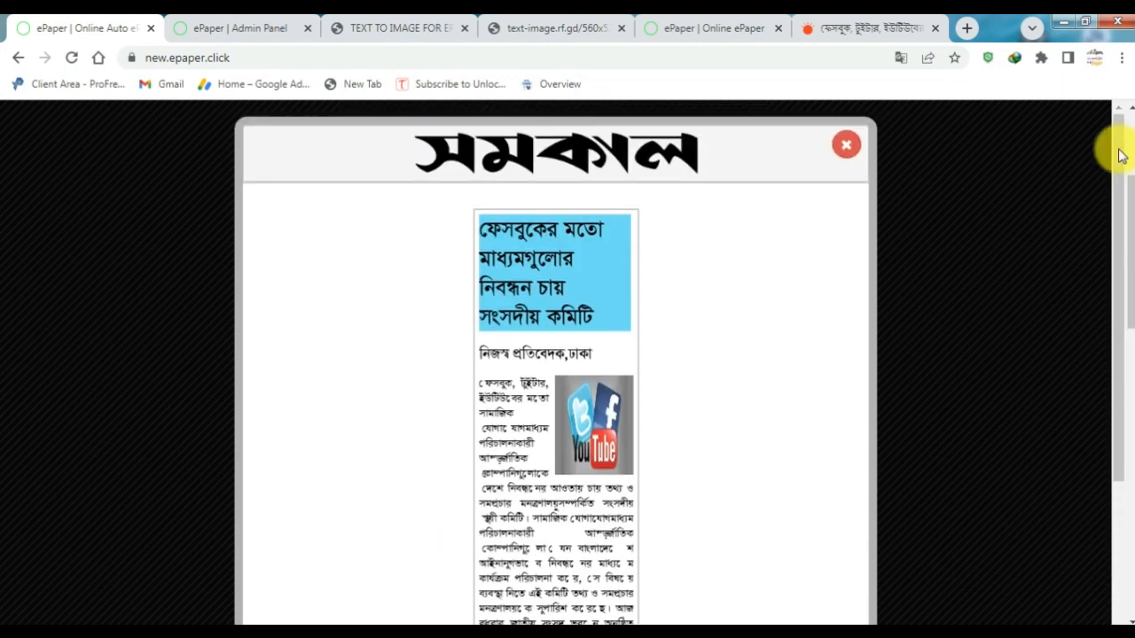
click(849, 153)
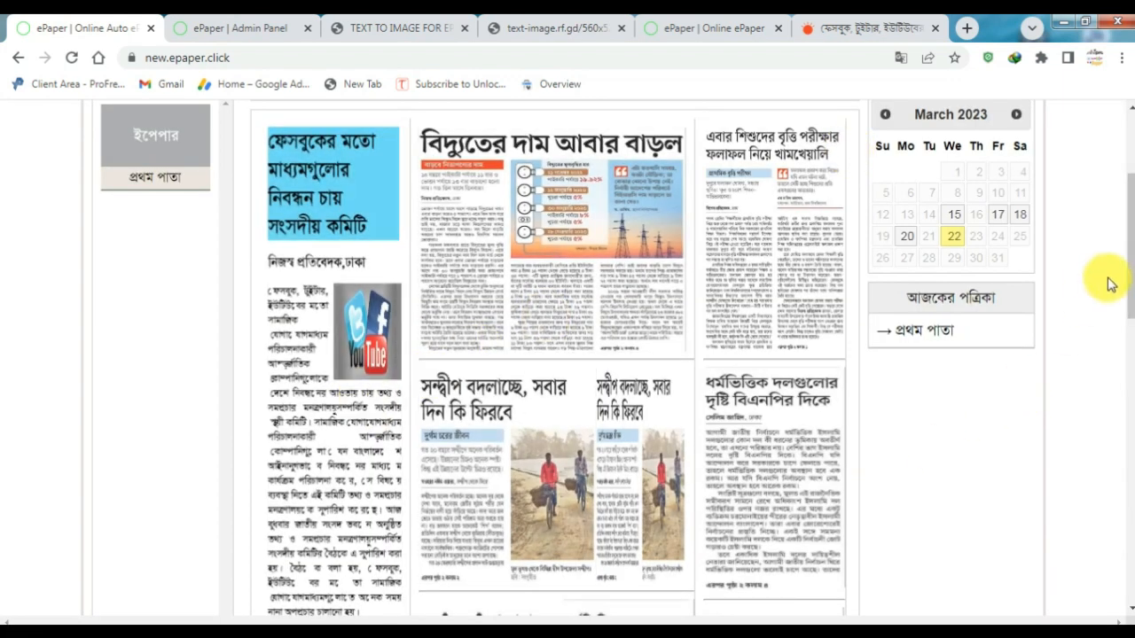
Review the public page's masthead and view the enlarged Facebook article again down to its continuation note
drag(1124, 262, 1125, 208)
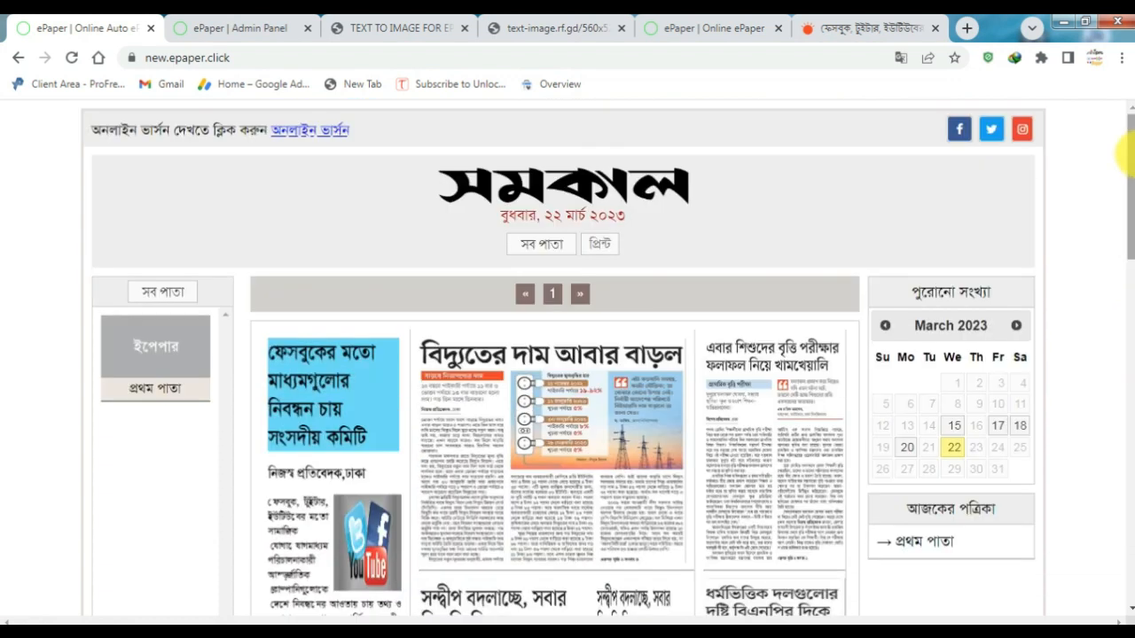
click(226, 22)
click(76, 21)
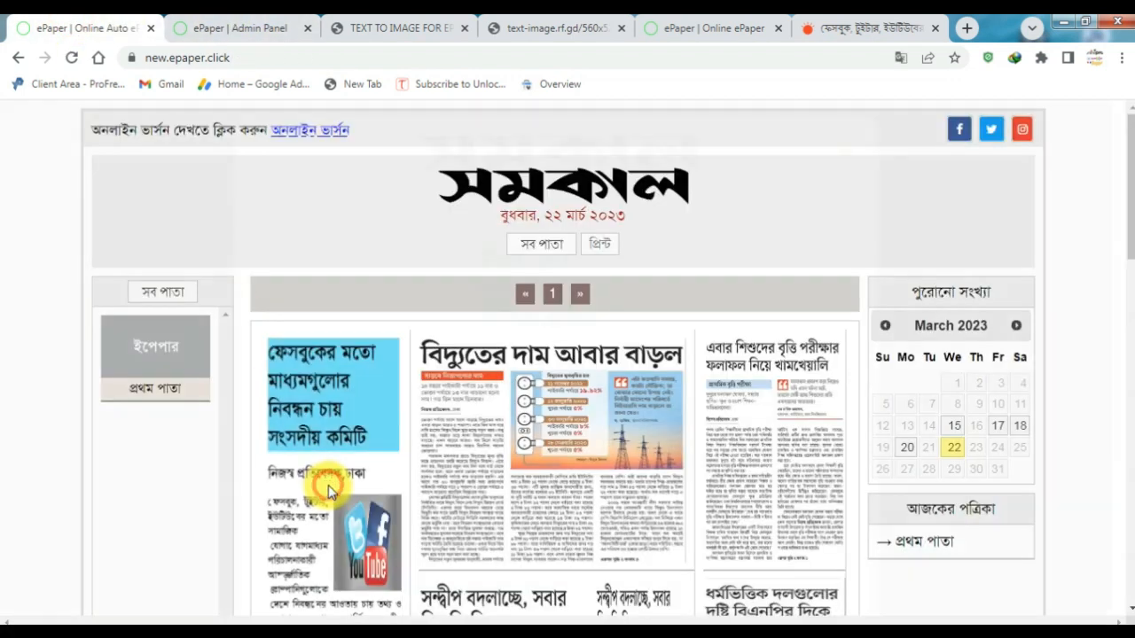
click(330, 492)
drag(1122, 185, 1122, 375)
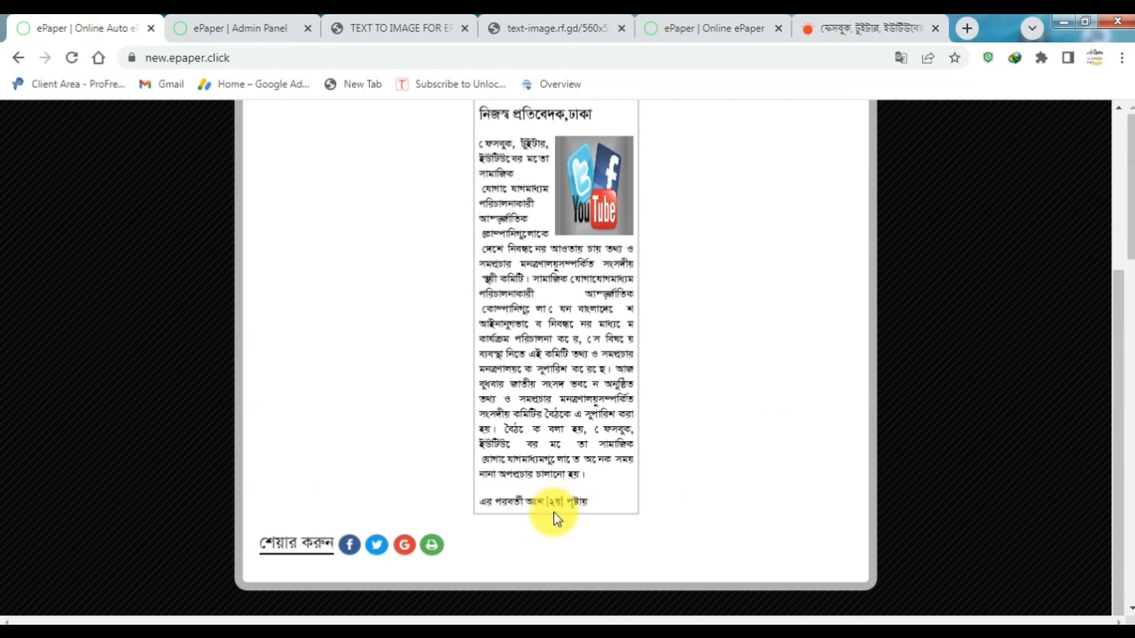
drag(1119, 310, 1047, 150)
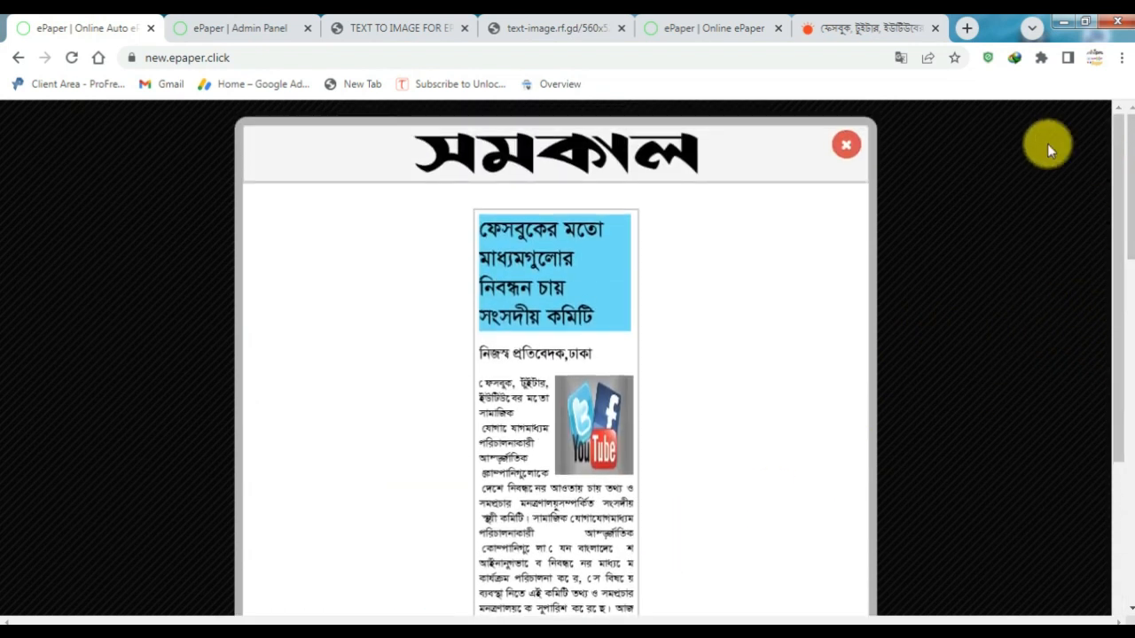
click(860, 145)
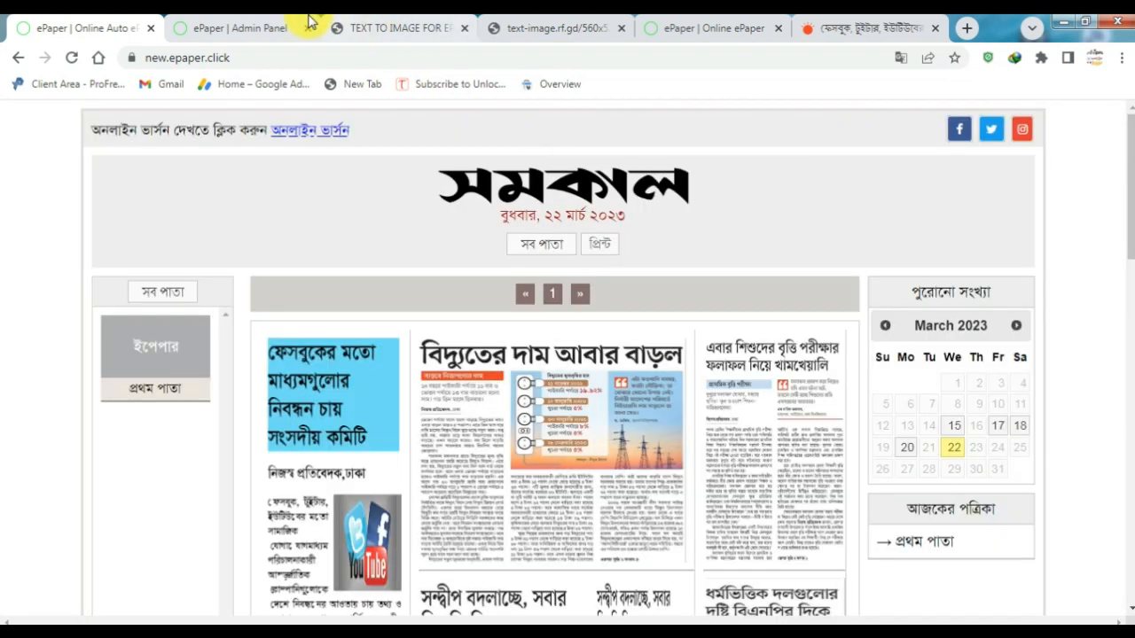
Open the Manage Pages form for 22-03-2023, and open the 700x910 image creation form on the Text to Image site
click(245, 21)
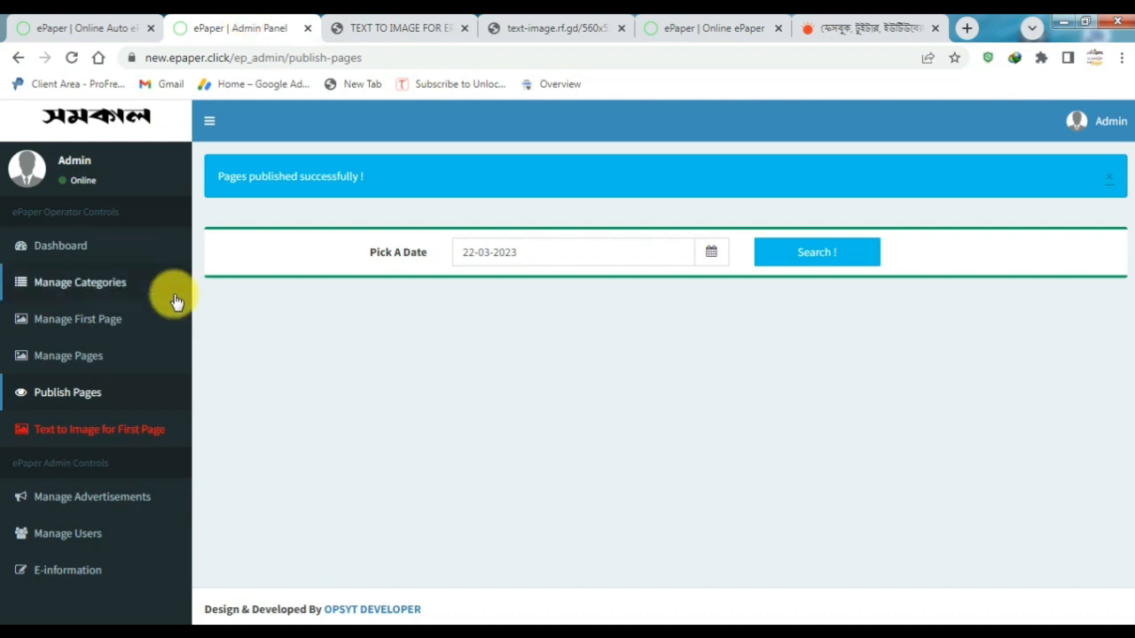
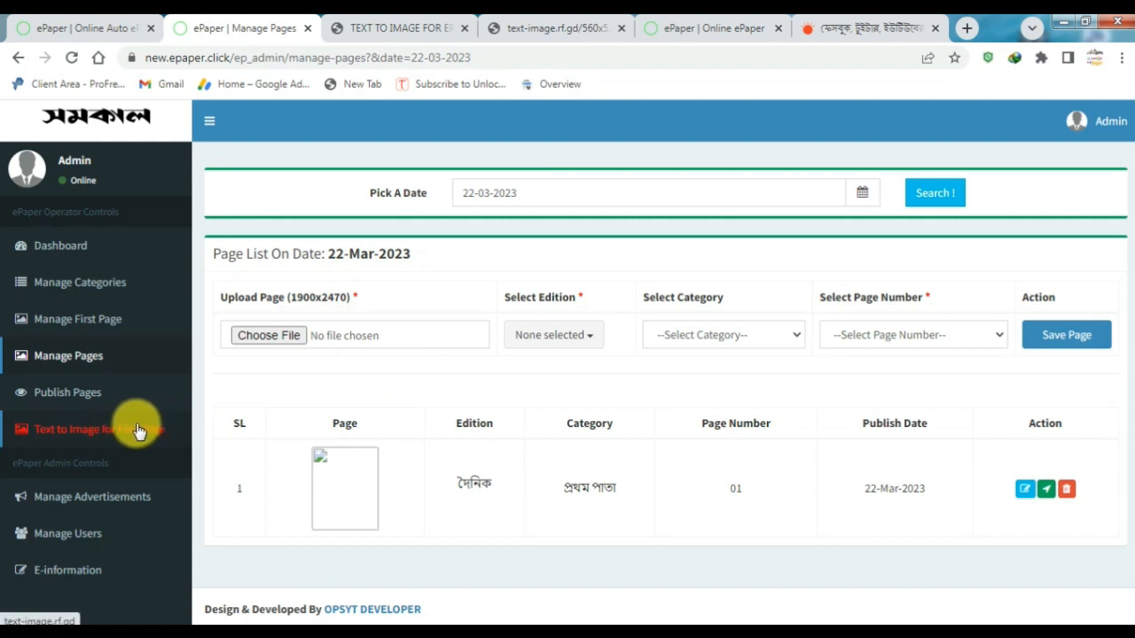
click(363, 29)
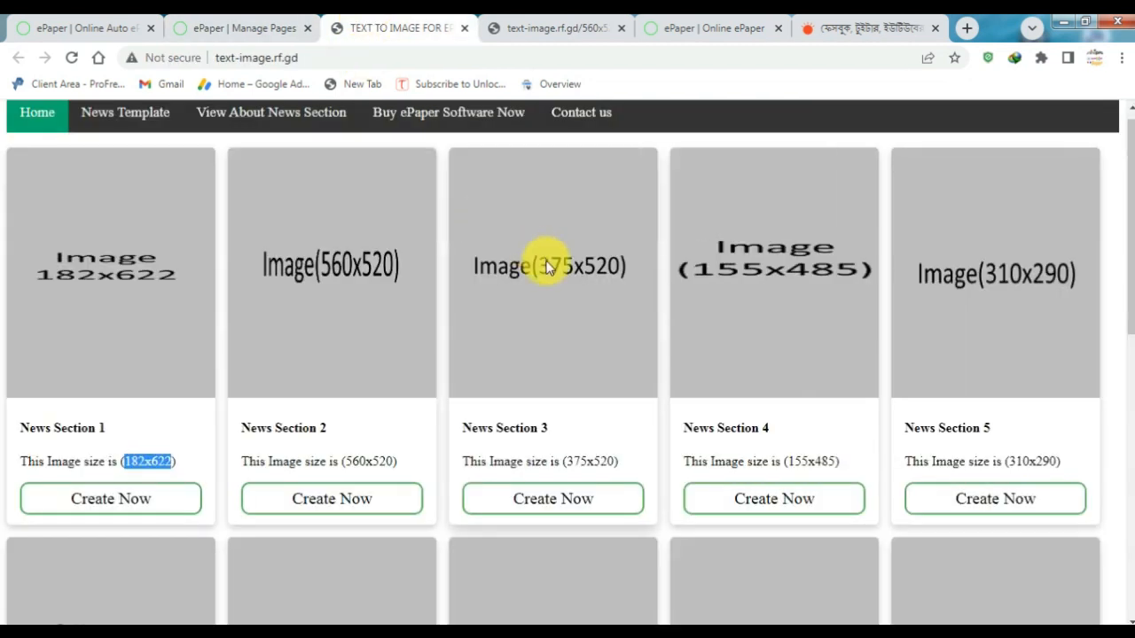
drag(1129, 299, 1126, 582)
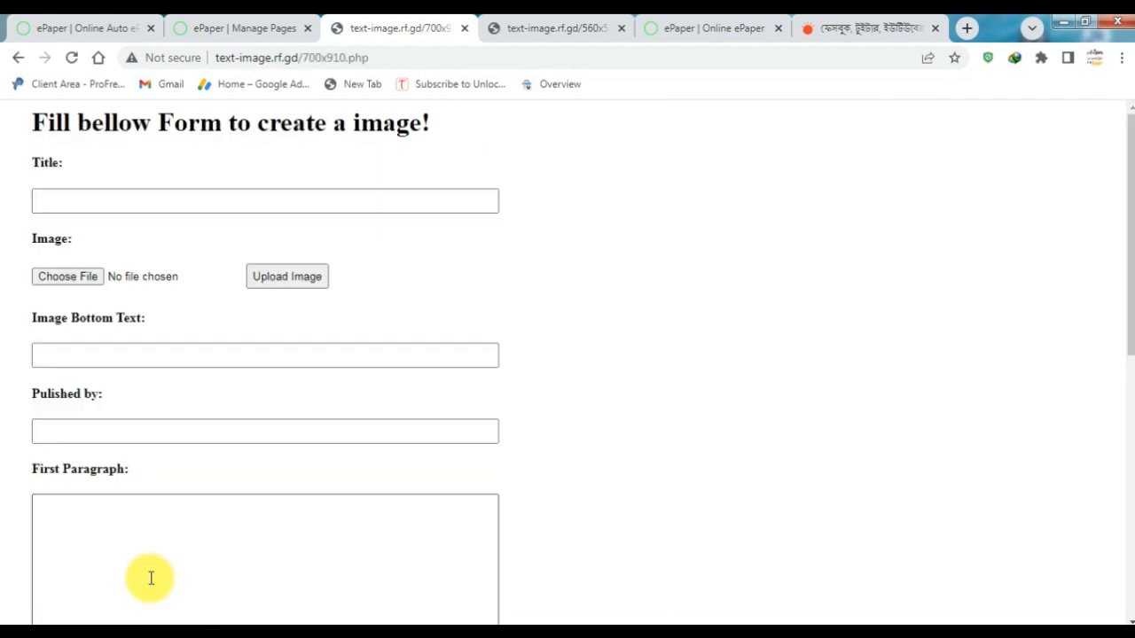
drag(1122, 234, 1122, 208)
Fill in the title "ফেসবুকের মতো মাধ্যমগুলোর নিবন্ধন চায় সংসদীয় কমিটি" and upload Screenshot_5.png from the Desktop as the news image
click(186, 202)
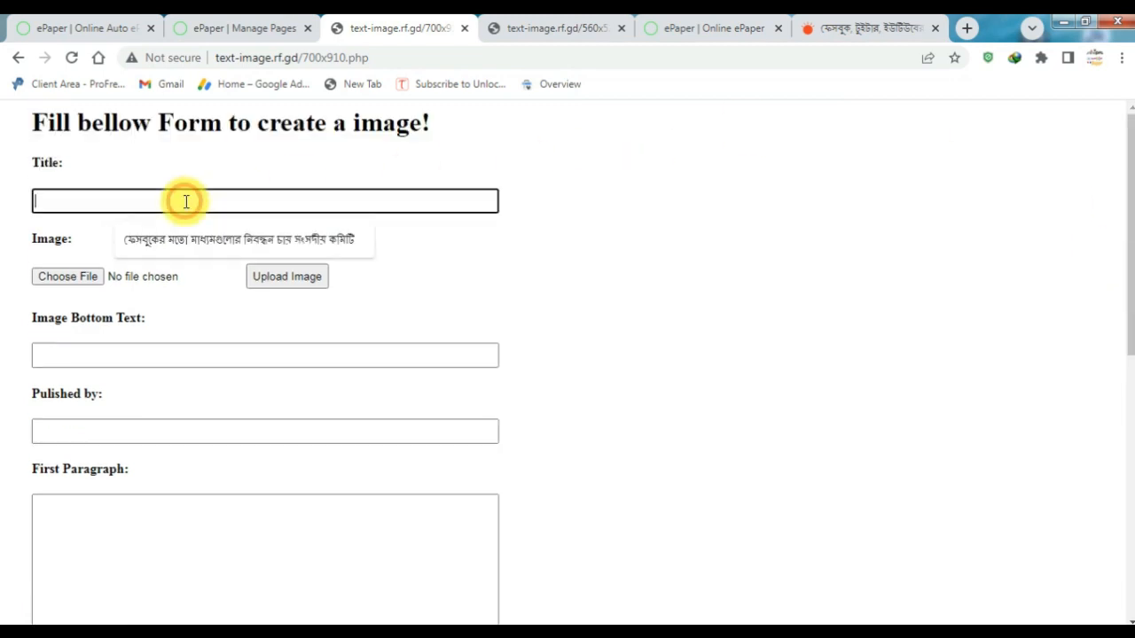
click(197, 238)
click(97, 276)
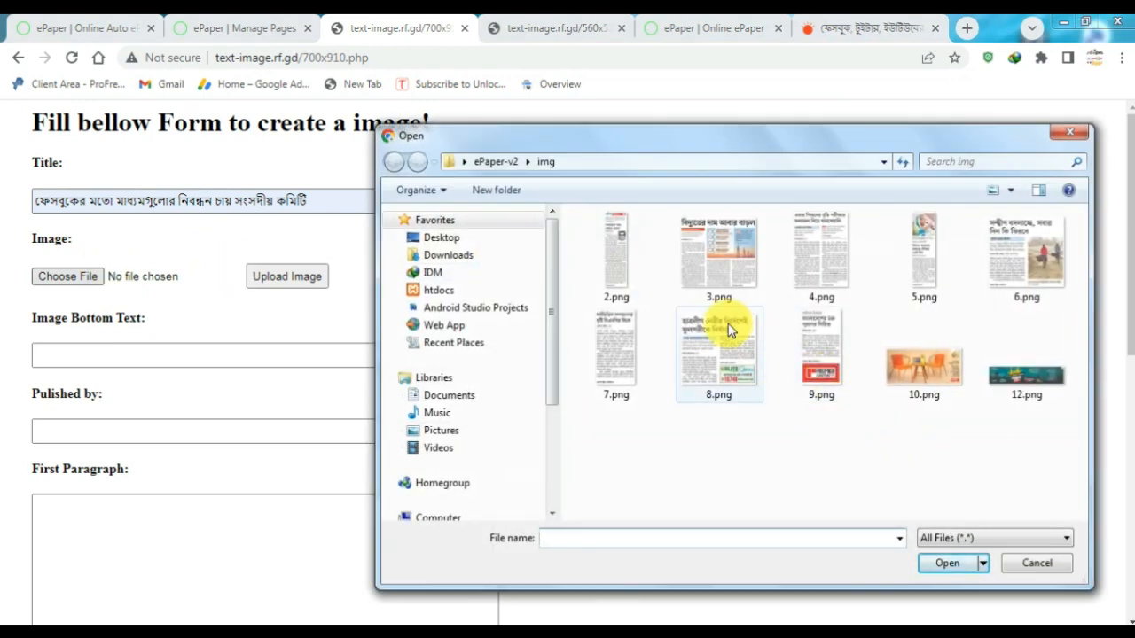
click(431, 240)
drag(1079, 279, 1073, 514)
double_click(670, 355)
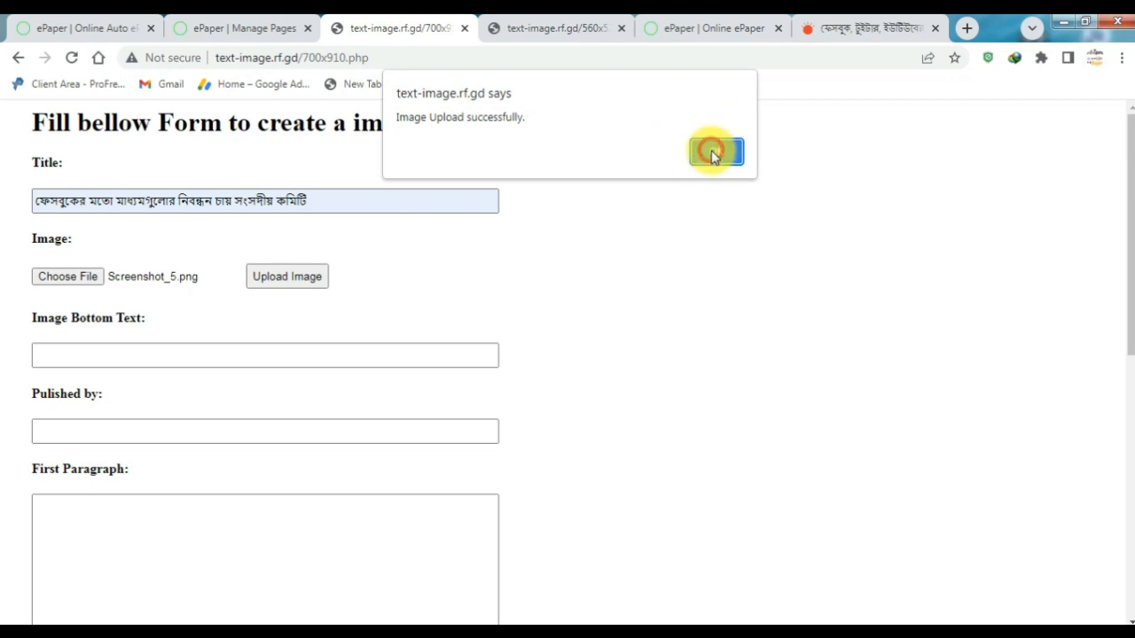
click(712, 153)
Copy the caption "ফেসবুক-ইউটিউব-টুইটার" under the photo in the Prothom Alo article
click(101, 344)
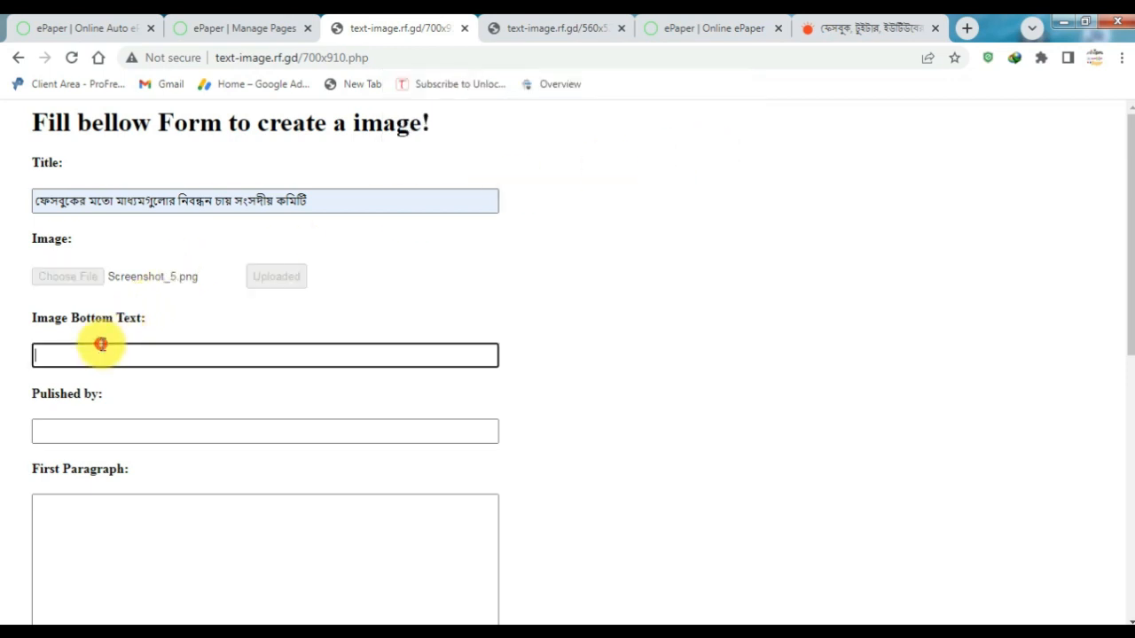
click(802, 27)
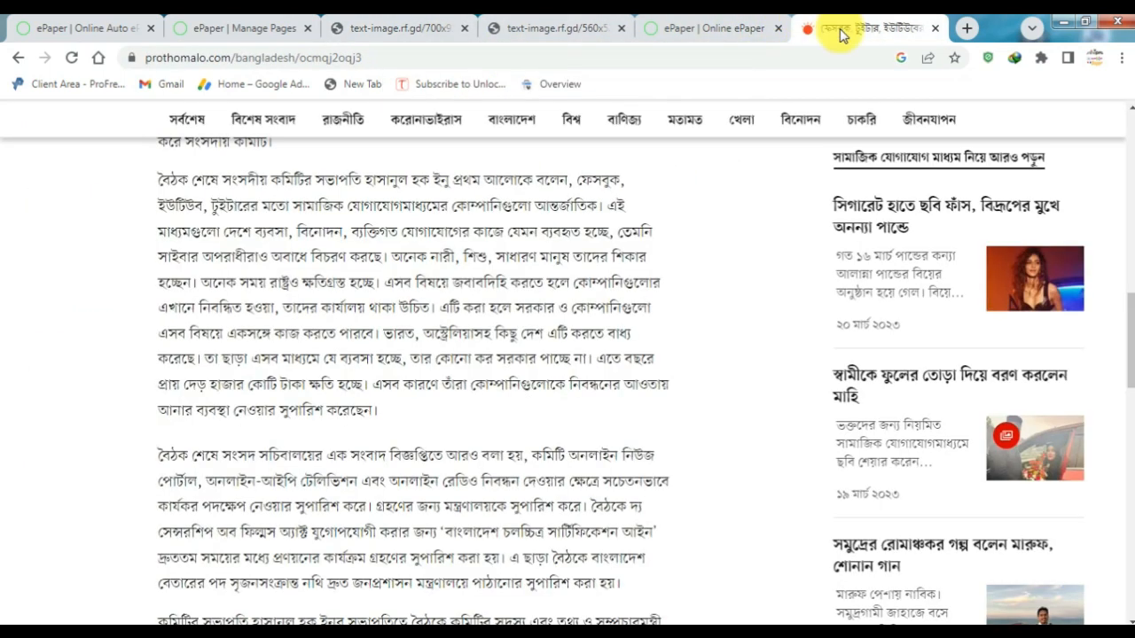
drag(1132, 304, 1131, 176)
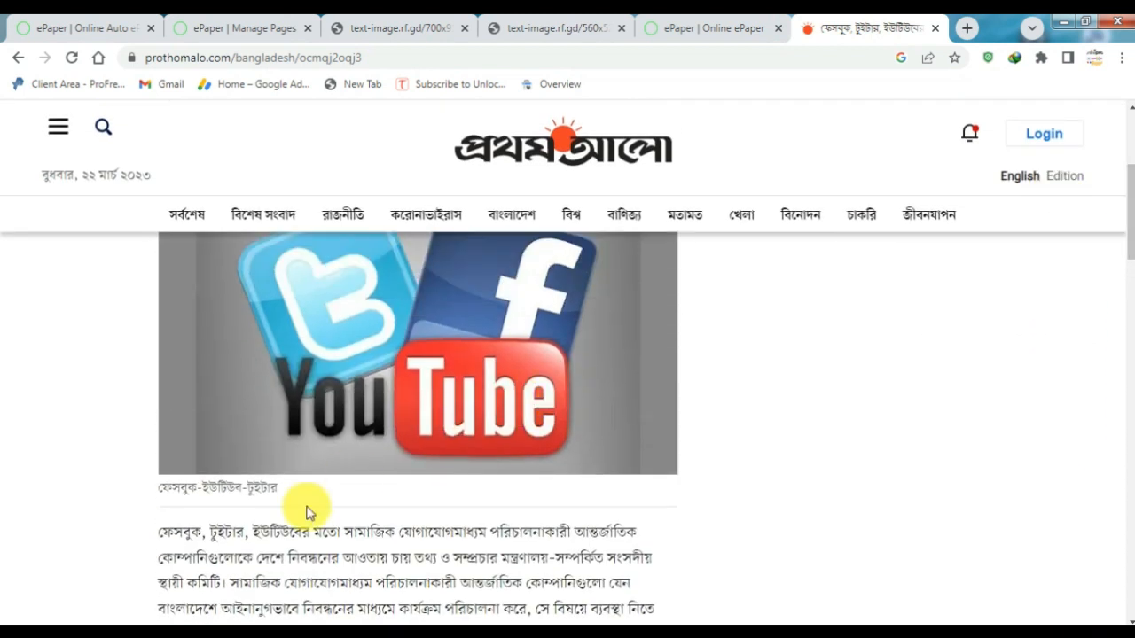
triple_click(238, 492)
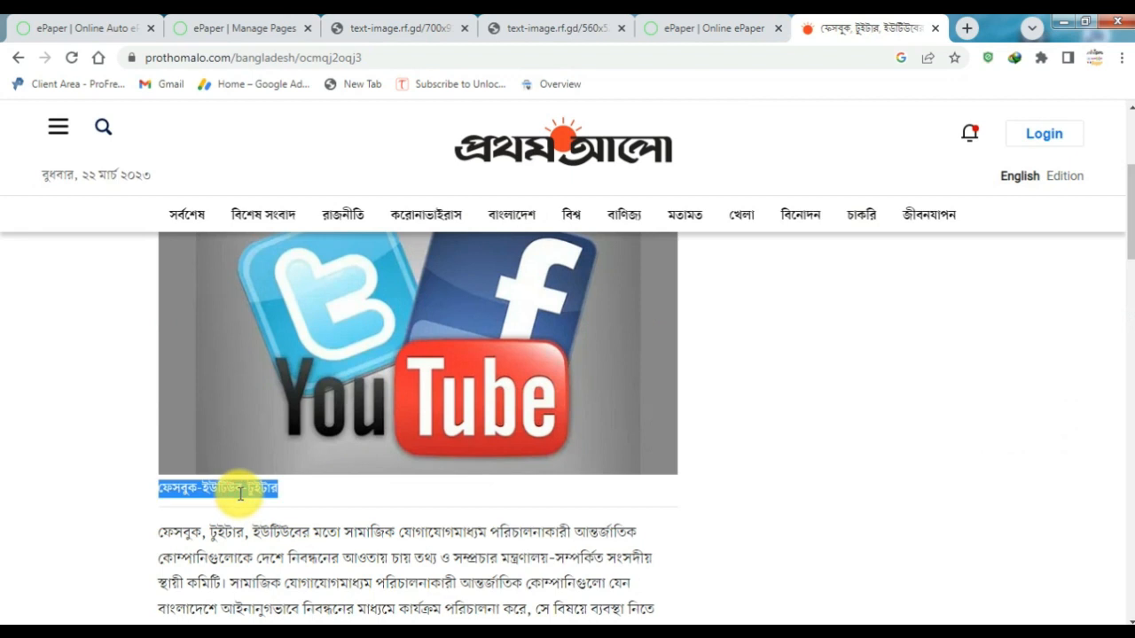
right_click(239, 493)
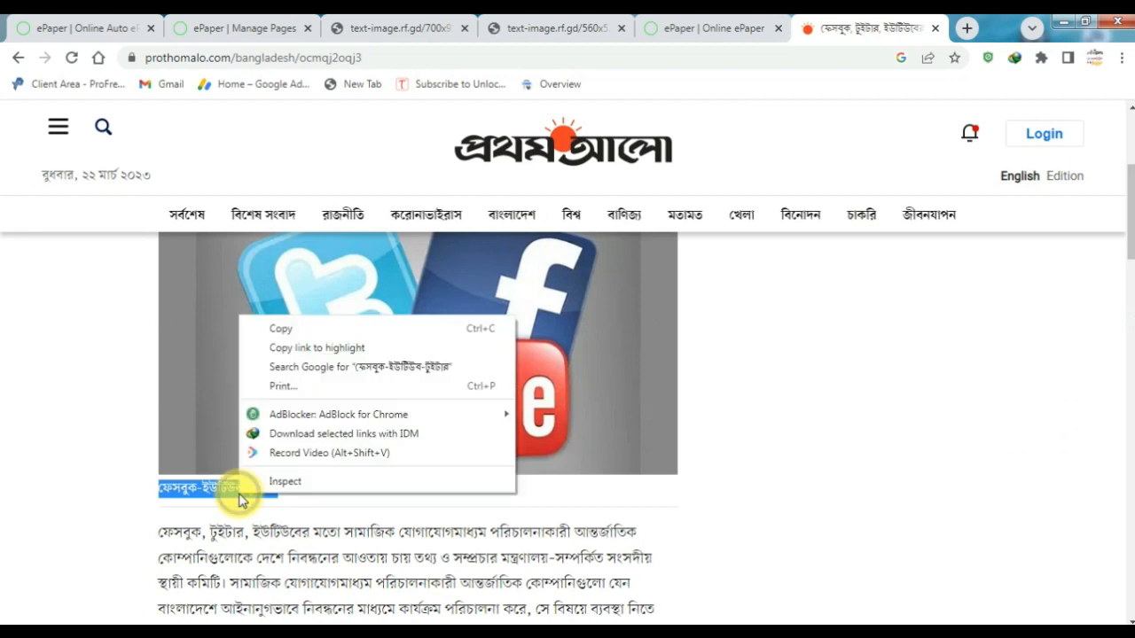
click(302, 335)
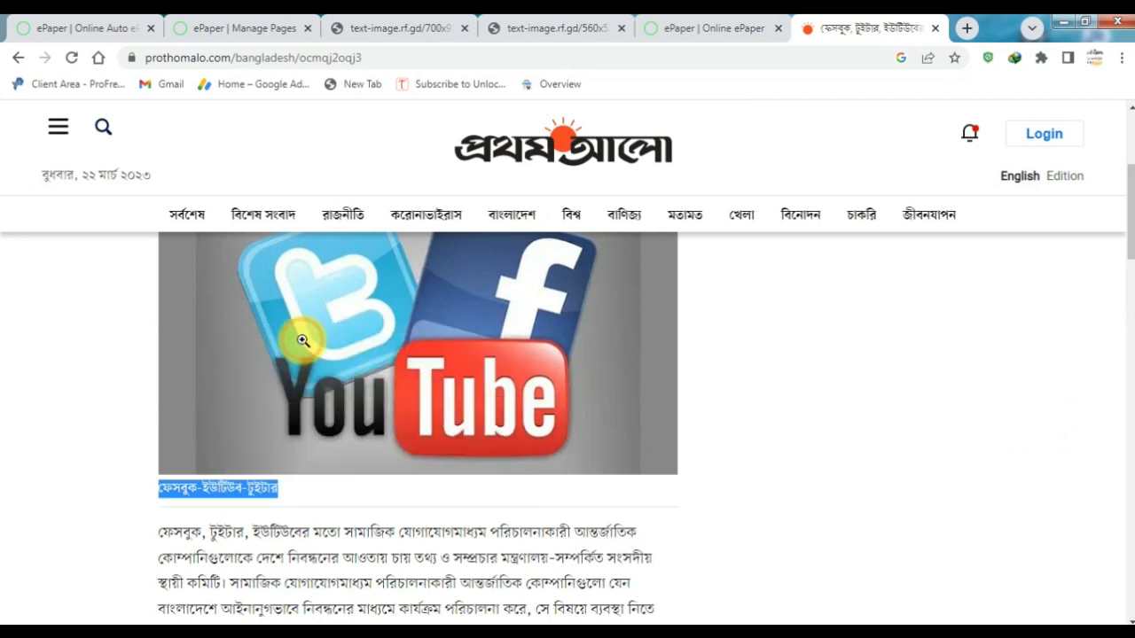
right_click(251, 481)
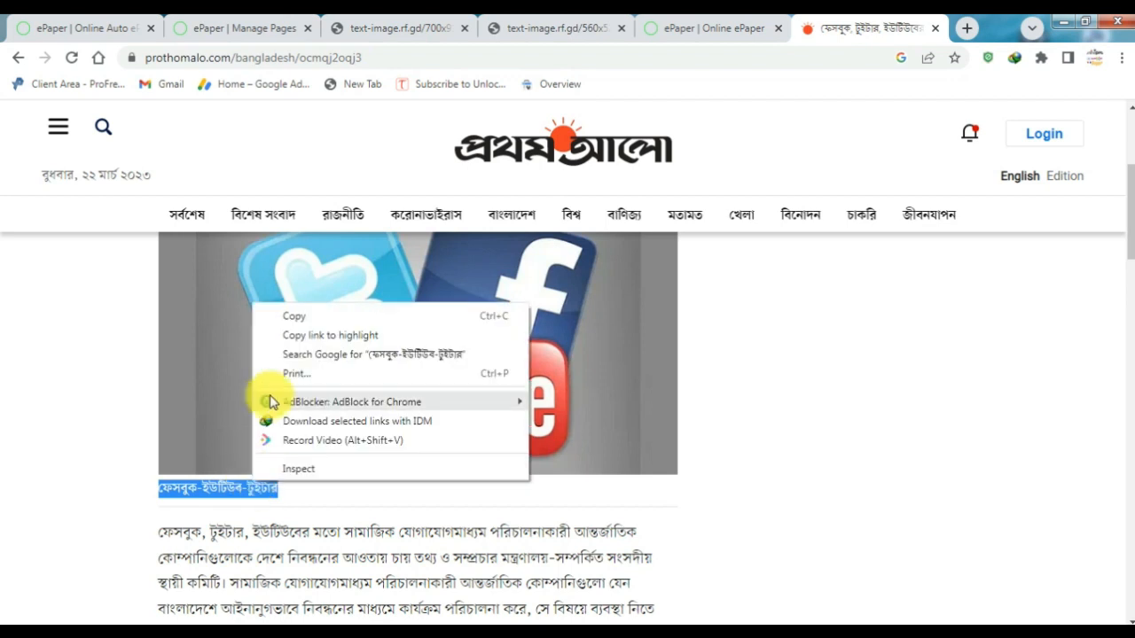
click(262, 318)
double_click(219, 501)
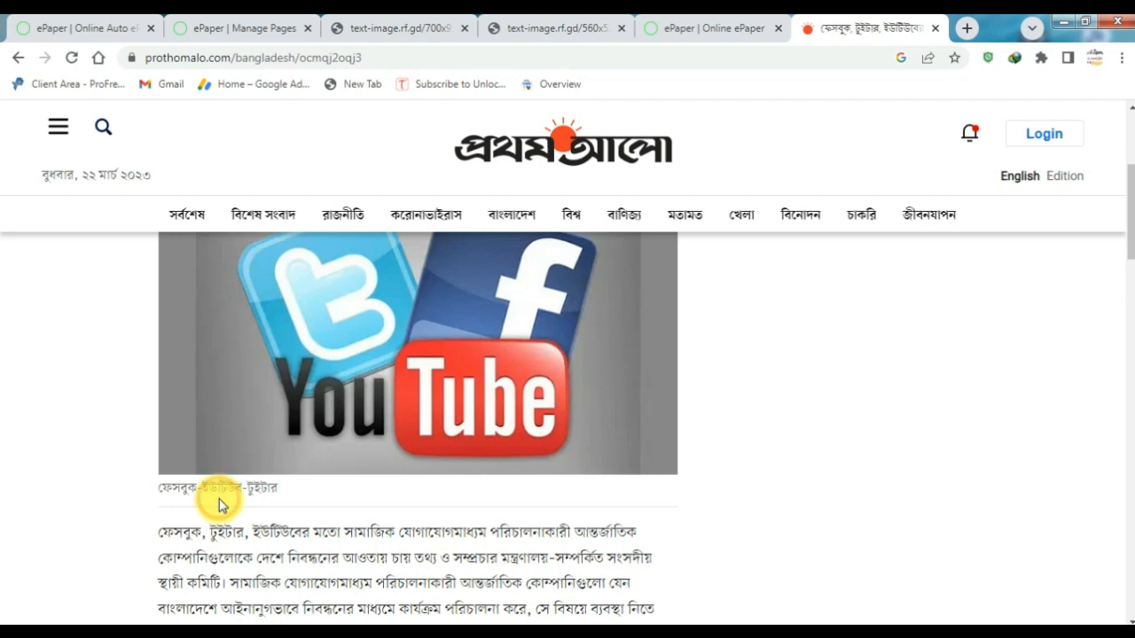
double_click(186, 497)
triple_click(184, 495)
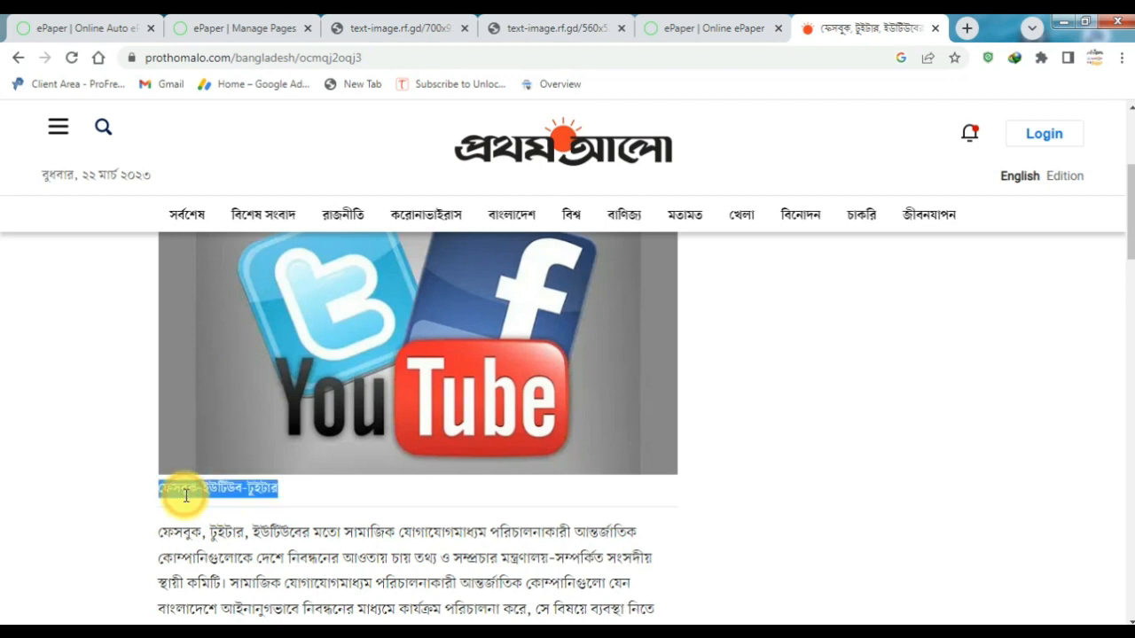
Paste the copied caption "ফেসবুক-ইউটিউব-টুইটার" as the Image Bottom Text of the 700x910 form
click(403, 25)
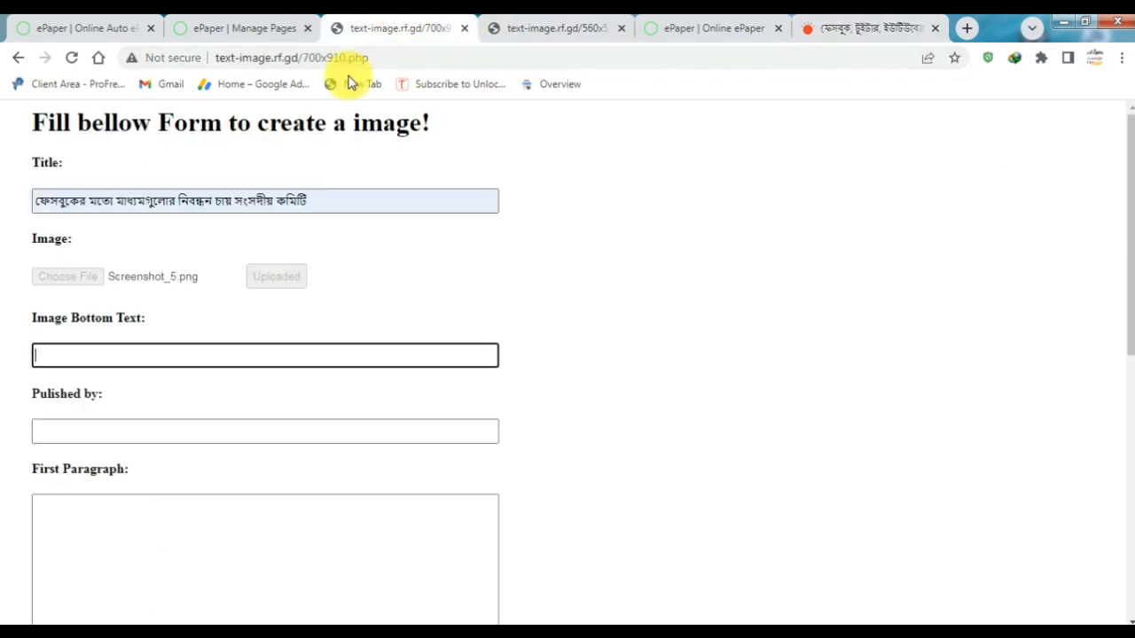
right_click(121, 356)
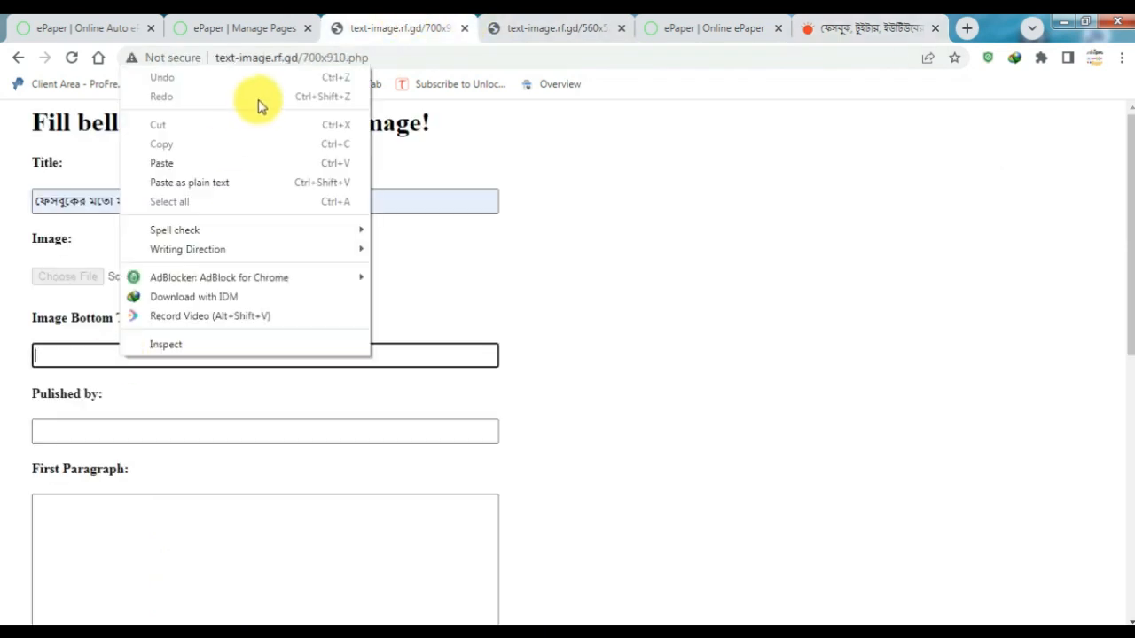
click(257, 165)
click(312, 385)
Fill the published-by field with the previously used entry "নিজস্ব প্রতিবেদক,ঢাকা"
click(306, 432)
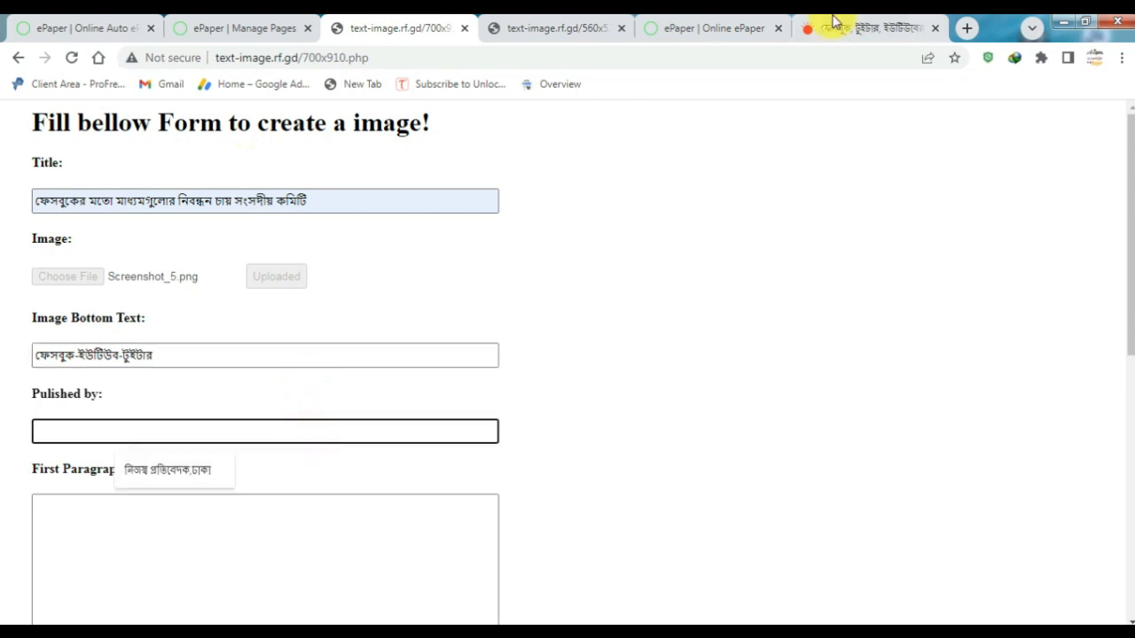
click(690, 27)
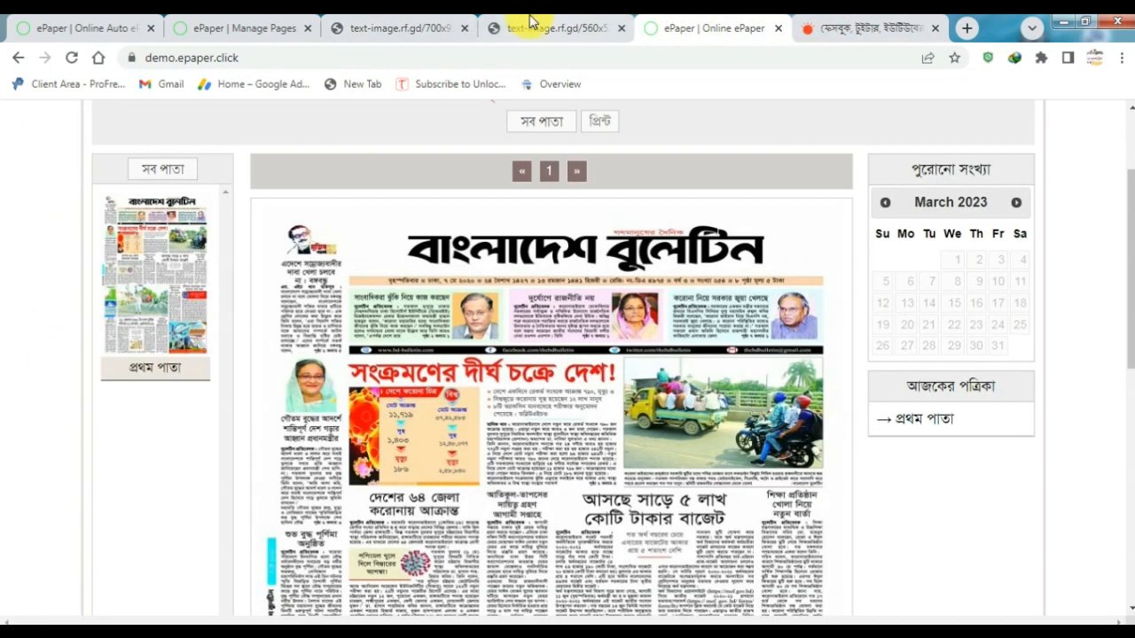
click(392, 22)
click(204, 421)
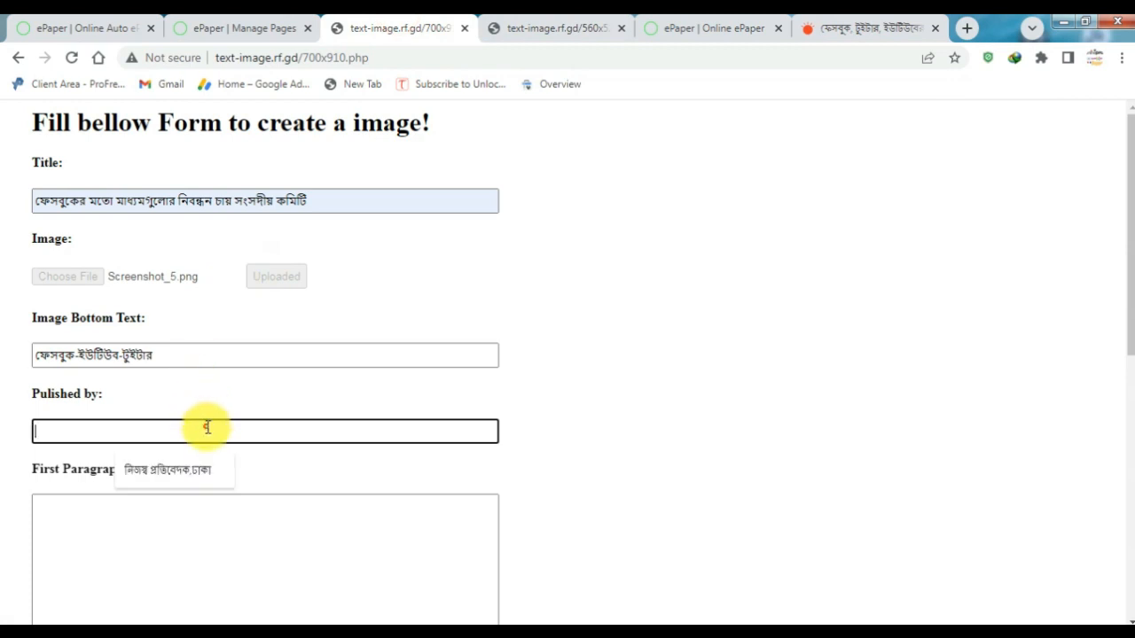
click(190, 477)
click(194, 483)
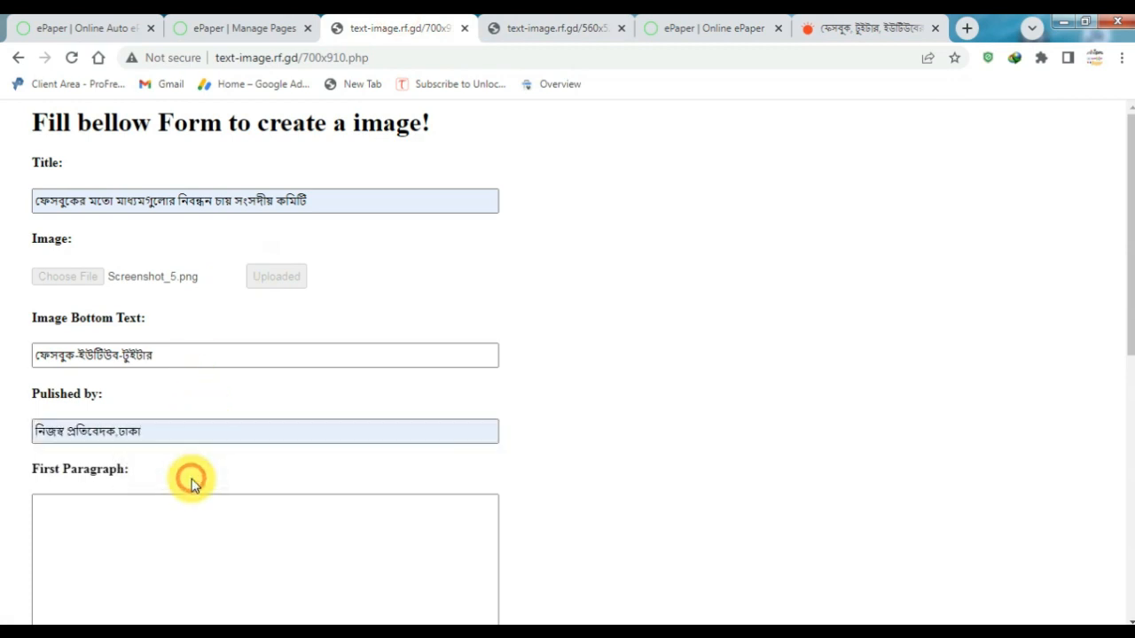
Copy the Prothom Alo article's first three paragraphs, from "ফেসবুক, টুইটার, ইউটিউবের মতো" through "করে সংসদীয় কমিটি।"
drag(1129, 303, 1129, 436)
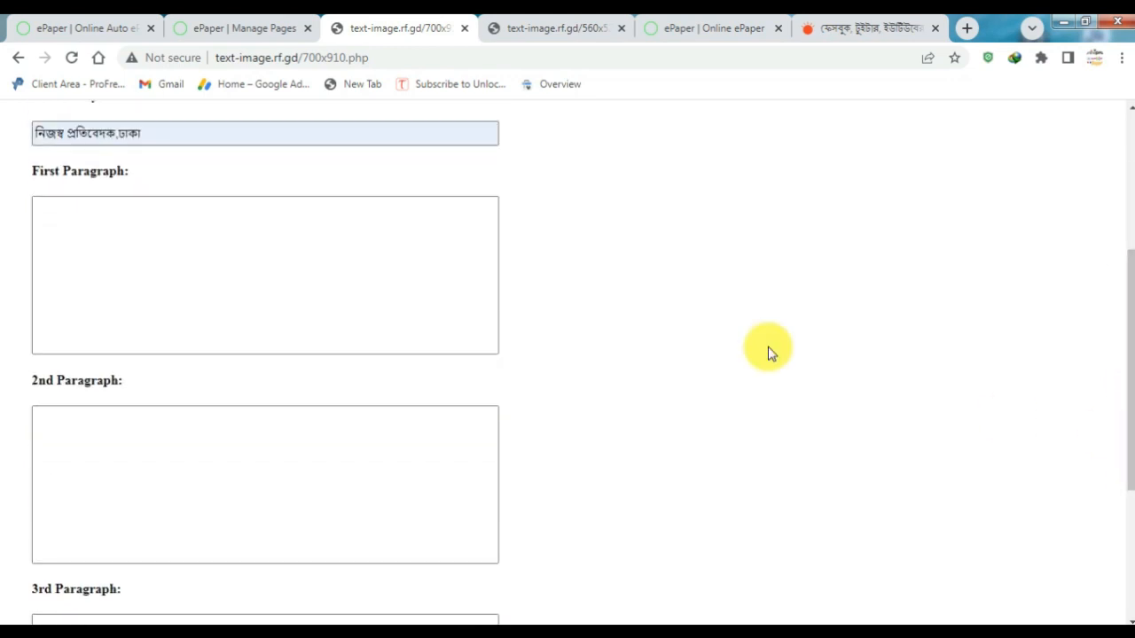
click(433, 236)
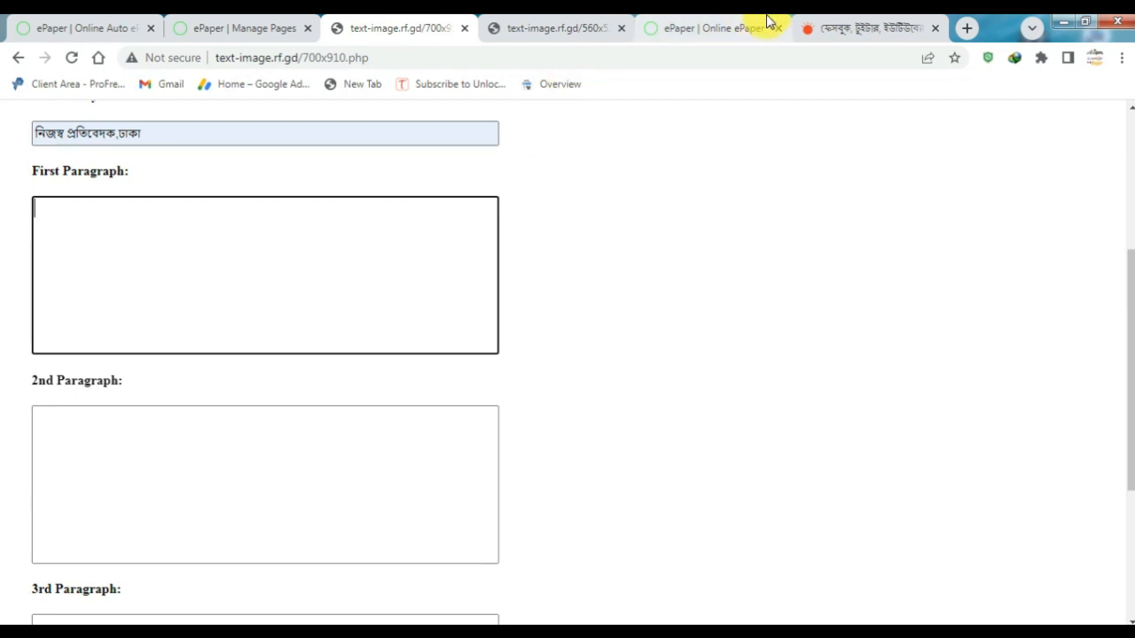
click(836, 24)
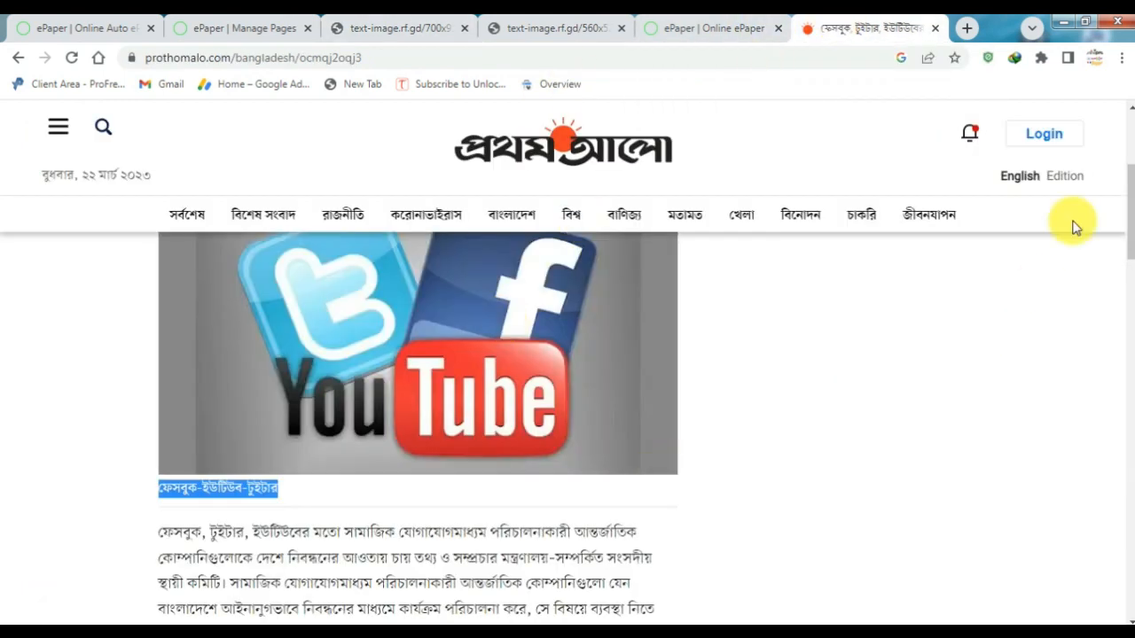
drag(1130, 205, 1127, 254)
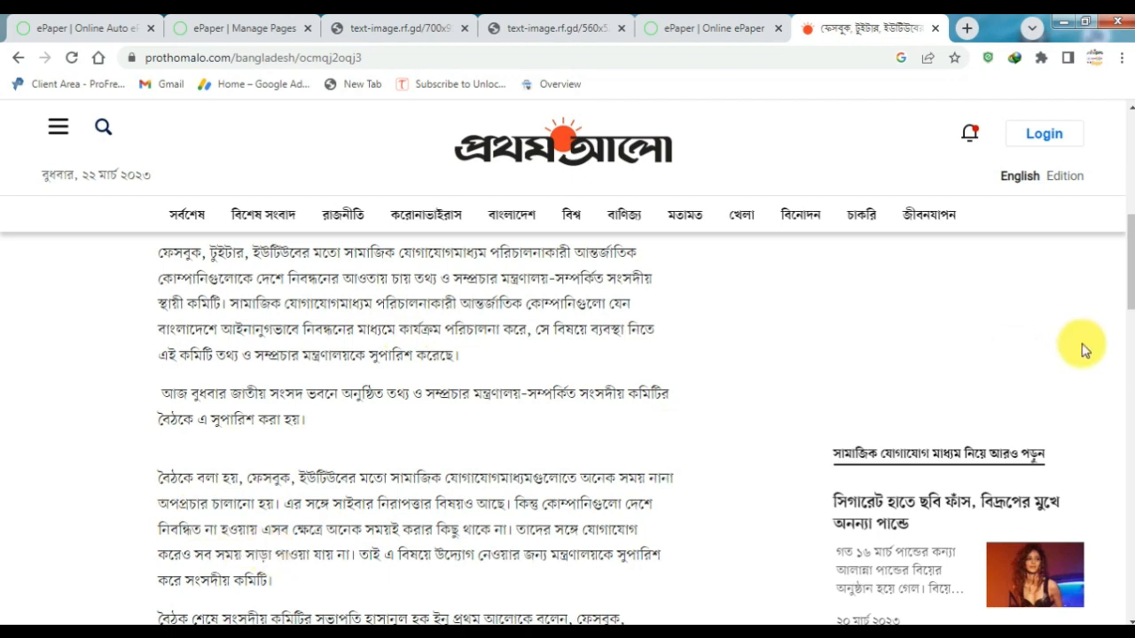
drag(1122, 274, 1128, 248)
click(476, 359)
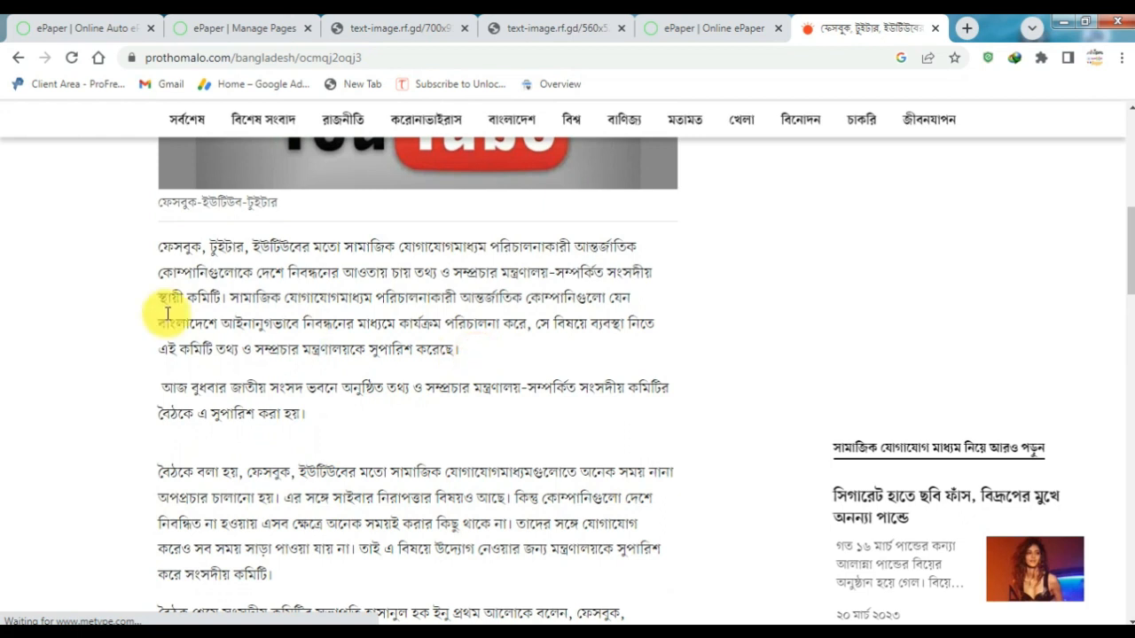
drag(157, 250, 285, 496)
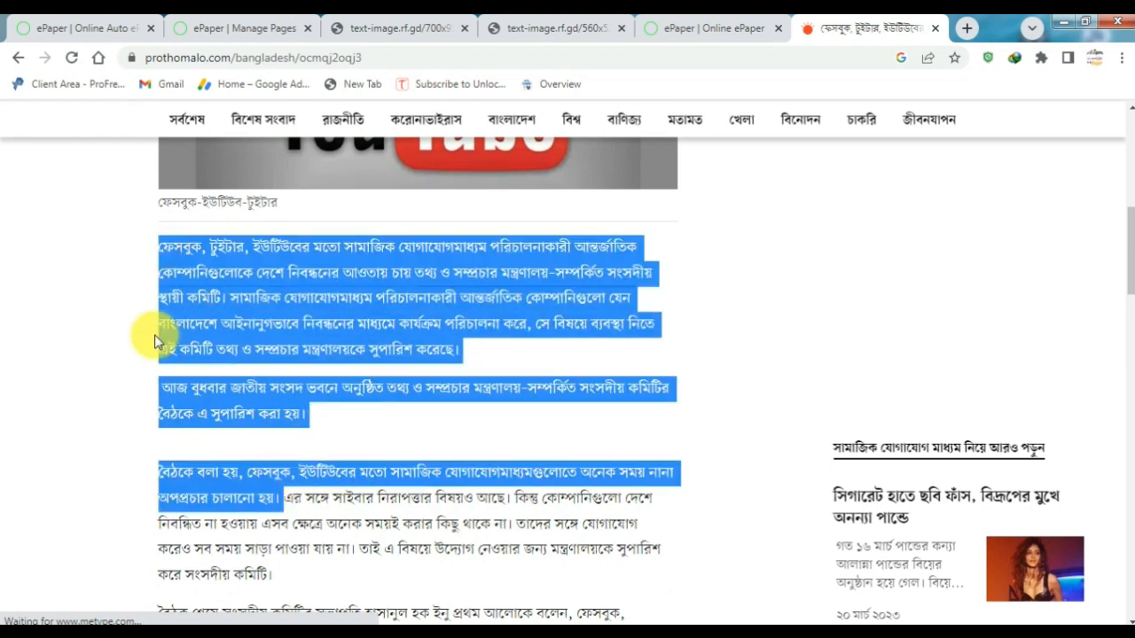
click(136, 274)
drag(161, 254, 310, 552)
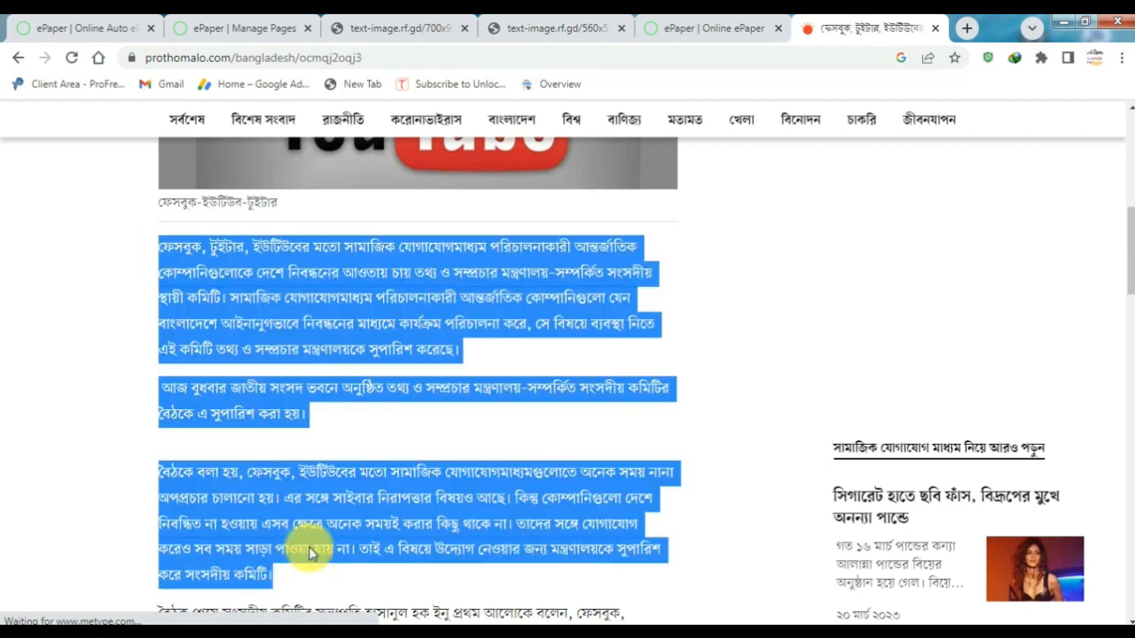
right_click(277, 244)
click(298, 251)
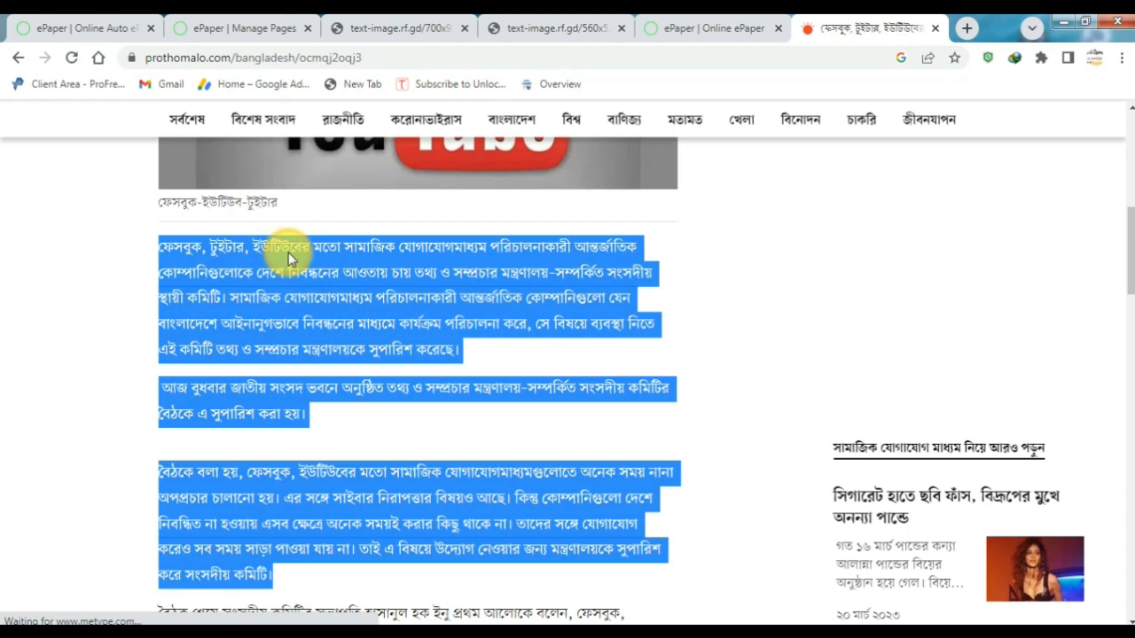
Paste the copied opening text into the First Paragraph of the 700x910 form and check its beginning
click(431, 25)
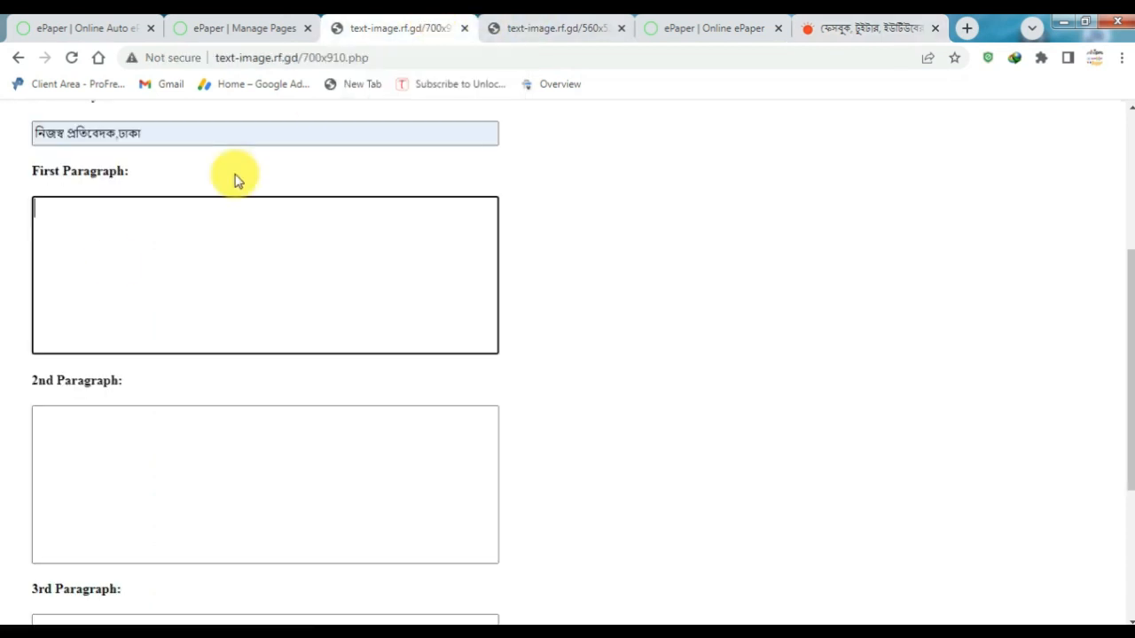
right_click(153, 266)
click(217, 369)
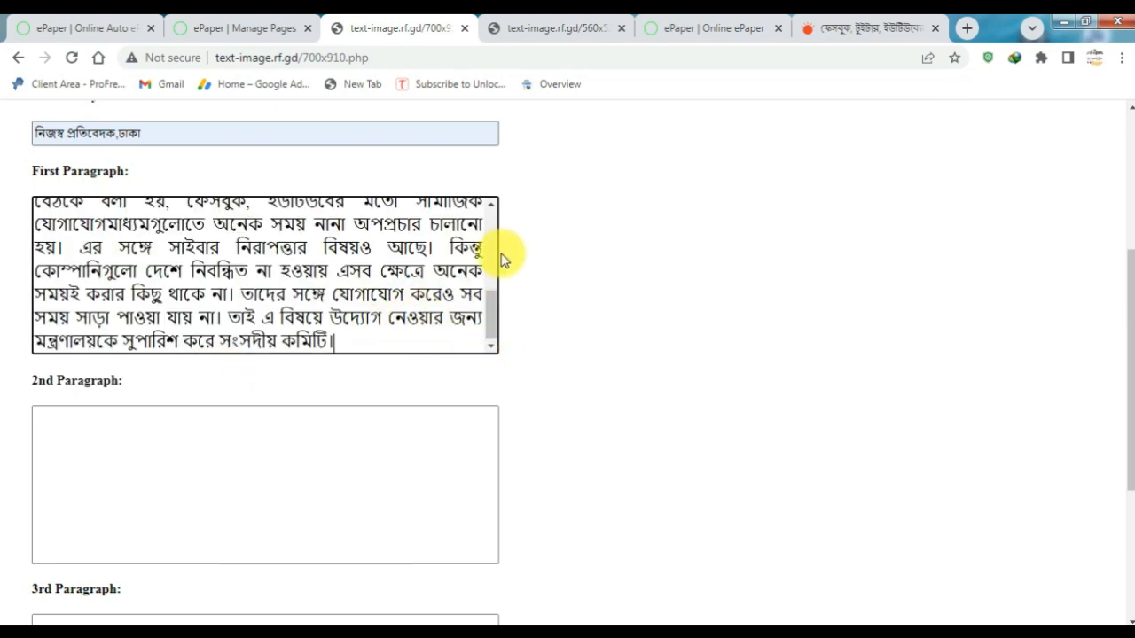
scroll(494, 239, up, 5)
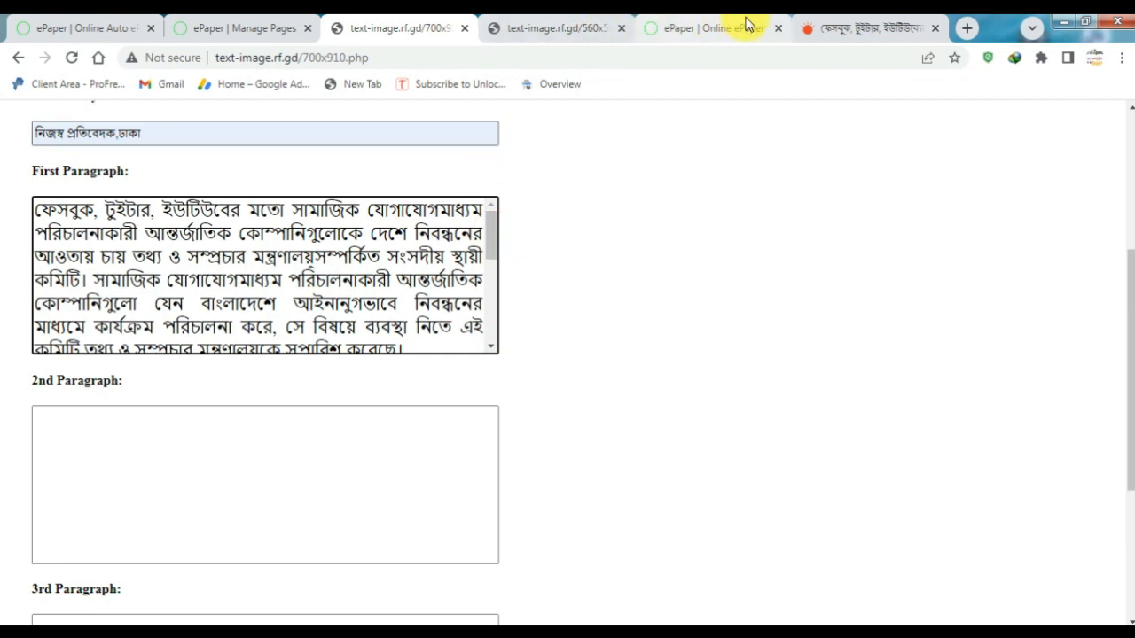
Copy the article's fourth paragraph, from "বৈঠক শেষে সংসদীয় কমিটির সভাপতি" through "আনার ব্যবস্থা নেওয়ার সুপারিশ করেছেন।"
click(817, 25)
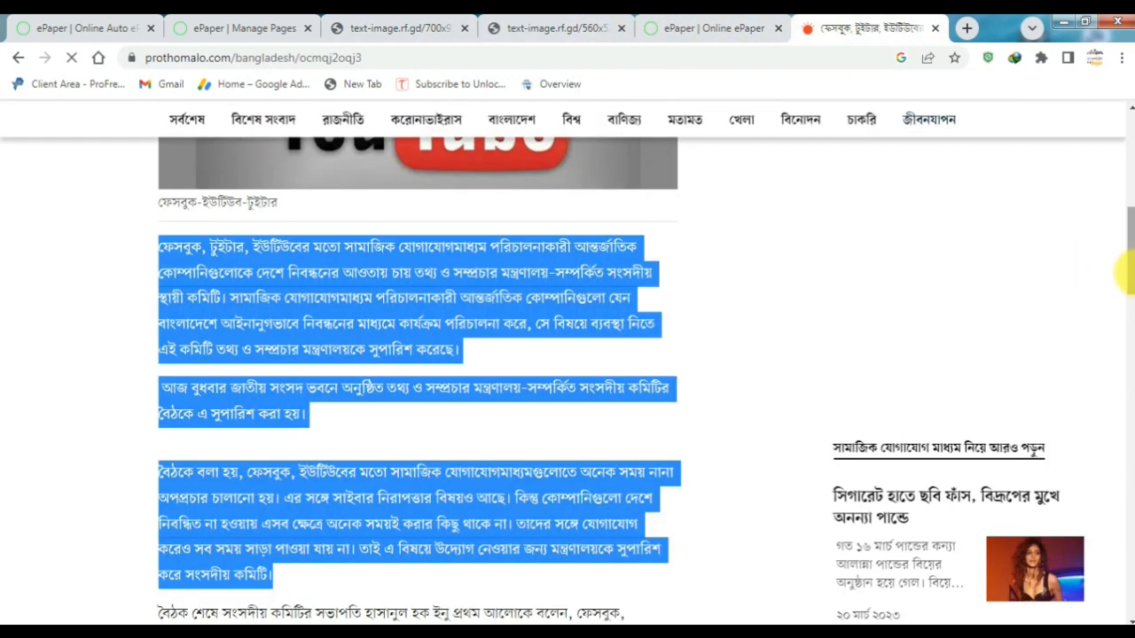
scroll(1126, 293, down, 5)
mouse_move(1132, 340)
mouse_down()
mouse_move(1130, 367)
mouse_move(1120, 332)
mouse_up()
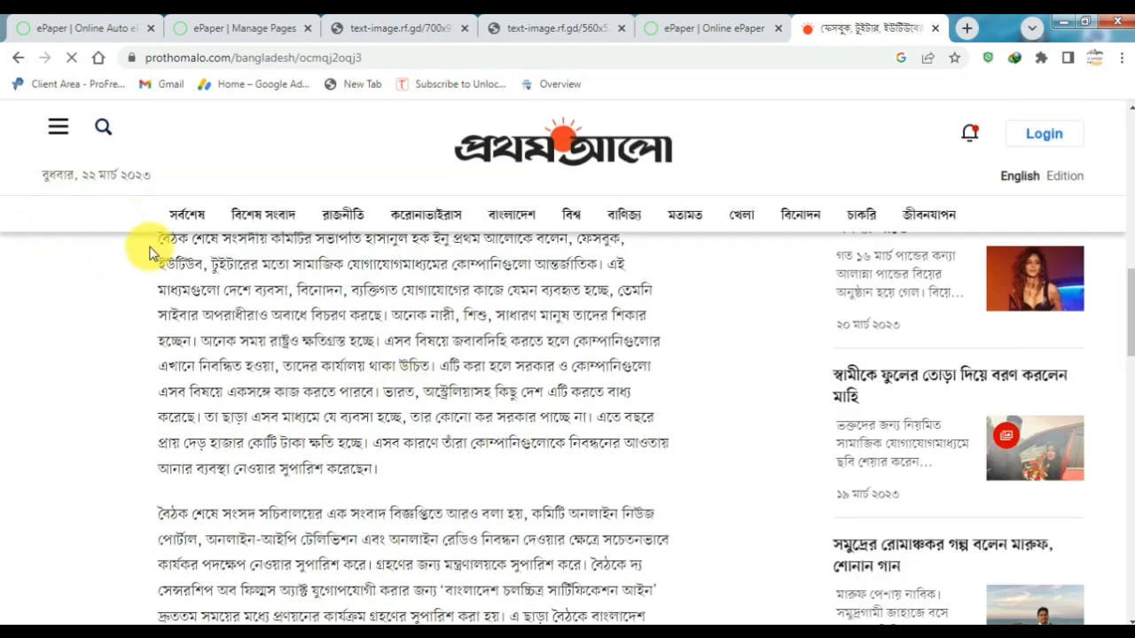
drag(160, 242, 374, 468)
right_click(372, 403)
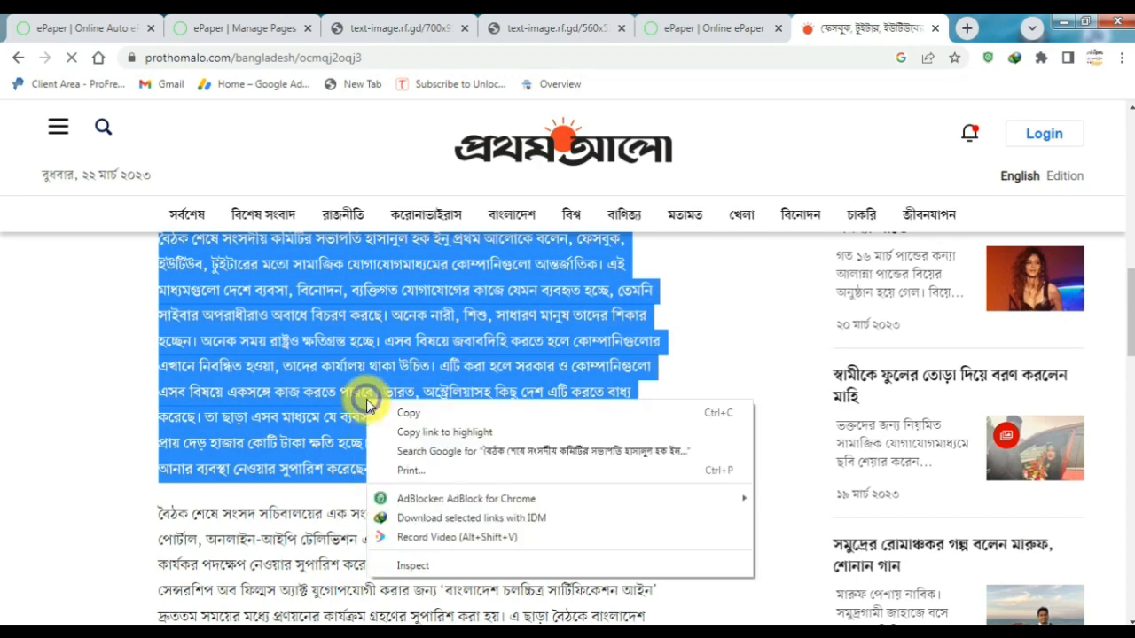
click(380, 410)
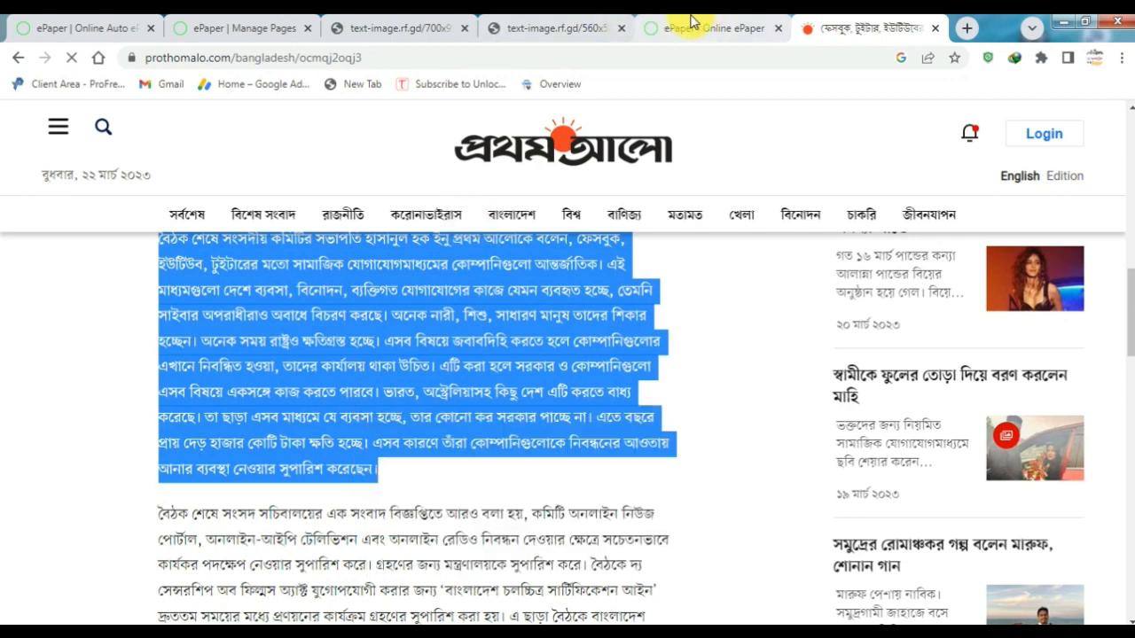
Paste the copied fourth paragraph of the article into the 2nd Paragraph of the 700x910 form
click(398, 25)
click(286, 482)
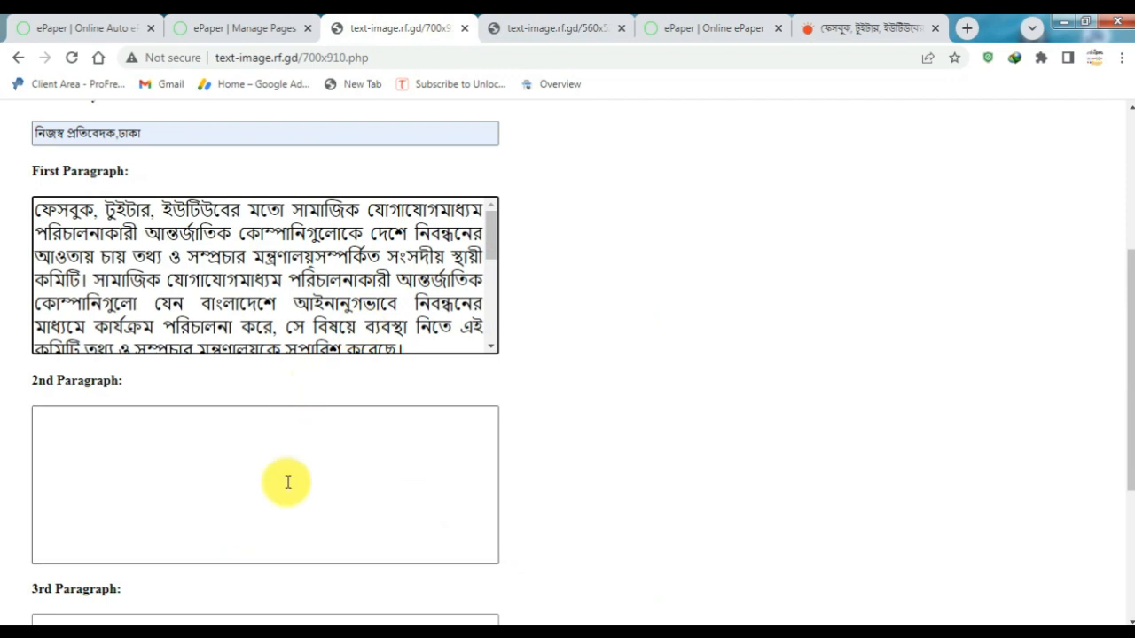
right_click(286, 481)
click(371, 287)
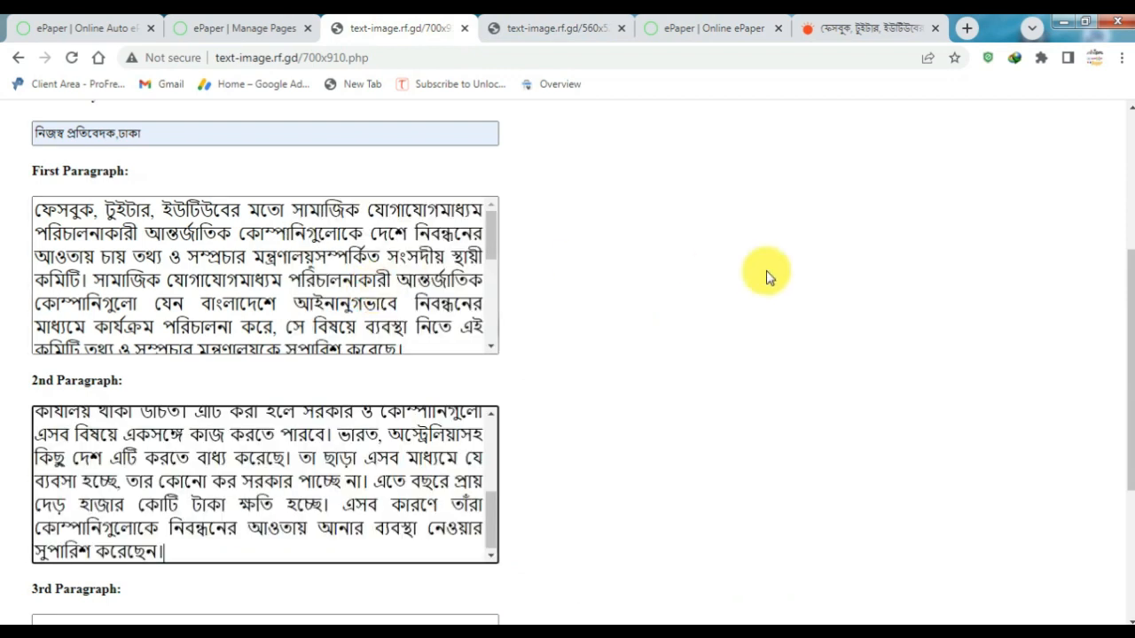
Copy the article's remaining paragraphs, from "বৈঠক শেষে সংসদ সচিবালয়ের এক সংবাদ বিজ্ঞপ্তিতে" through "বৈঠকে অংশ নেন।"
drag(1127, 375, 1076, 524)
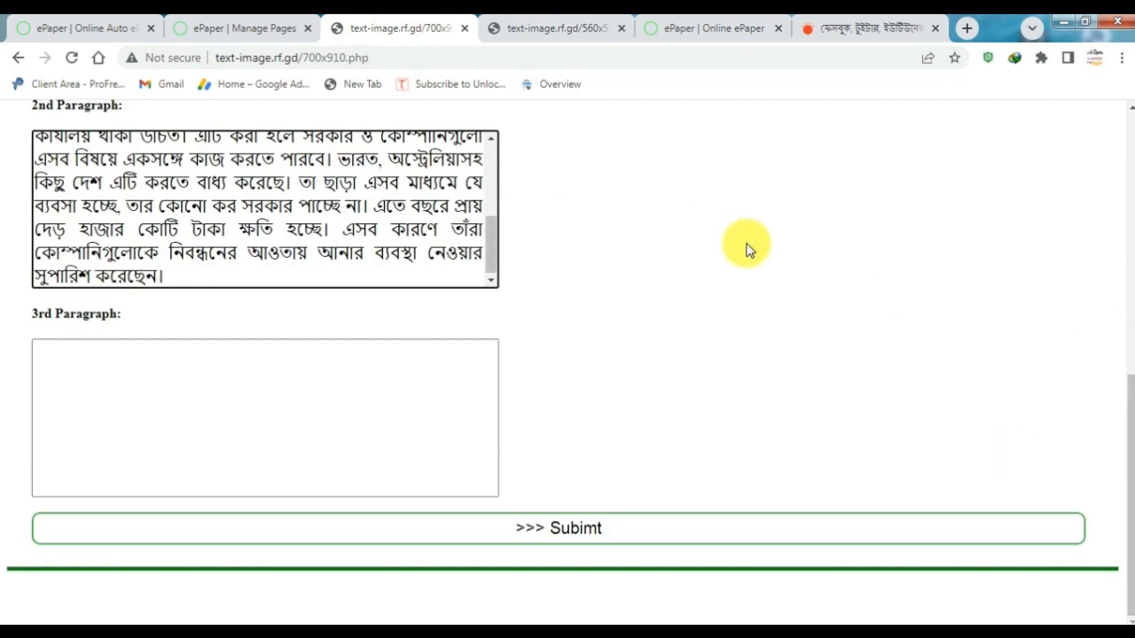
click(848, 22)
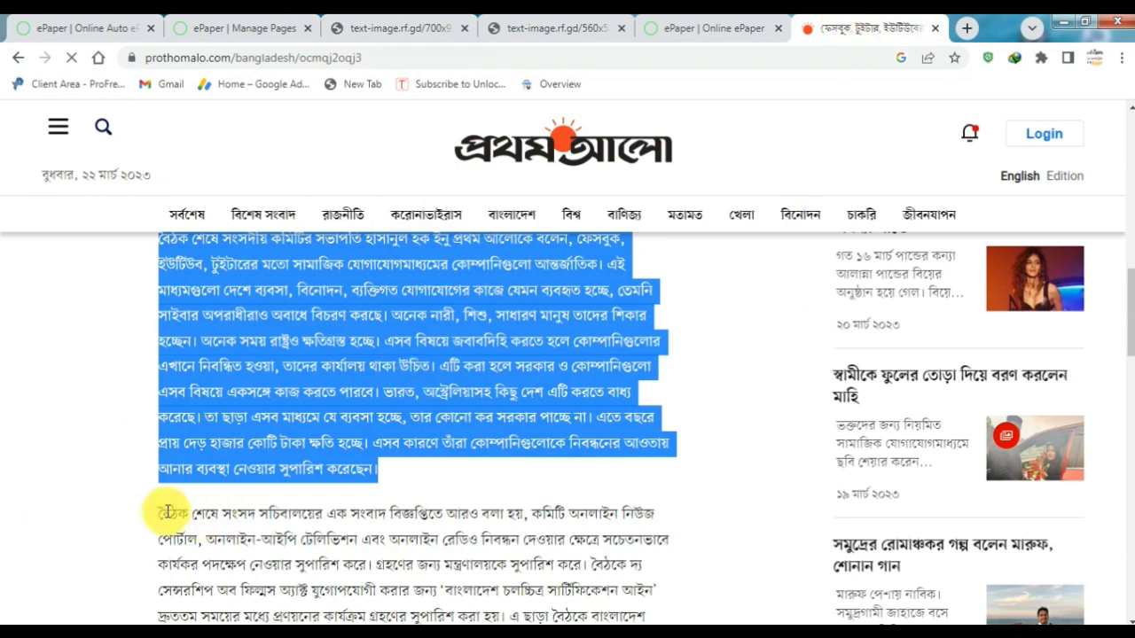
drag(159, 513, 300, 364)
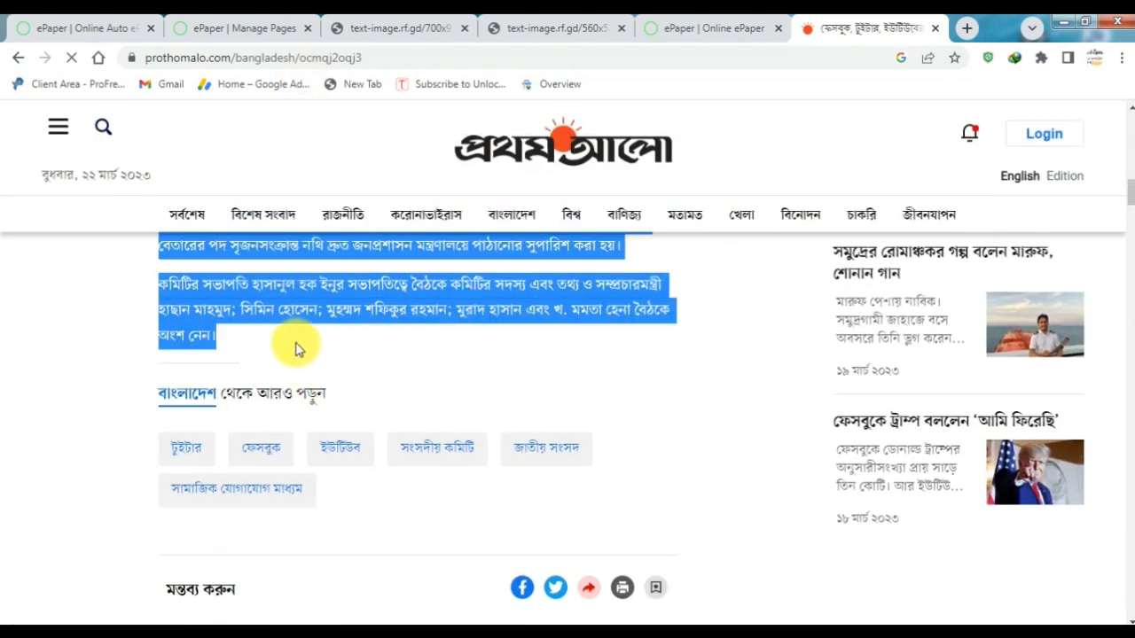
right_click(295, 312)
click(302, 323)
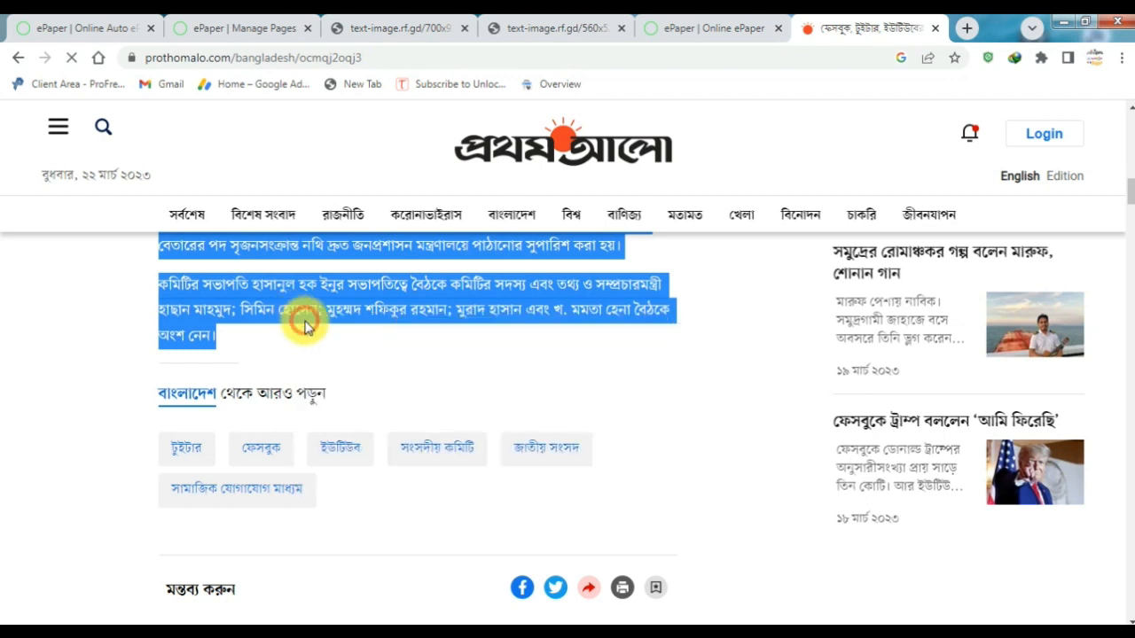
Paste the copied closing paragraphs into the 3rd Paragraph of the 700x910 form and submit the form
click(353, 20)
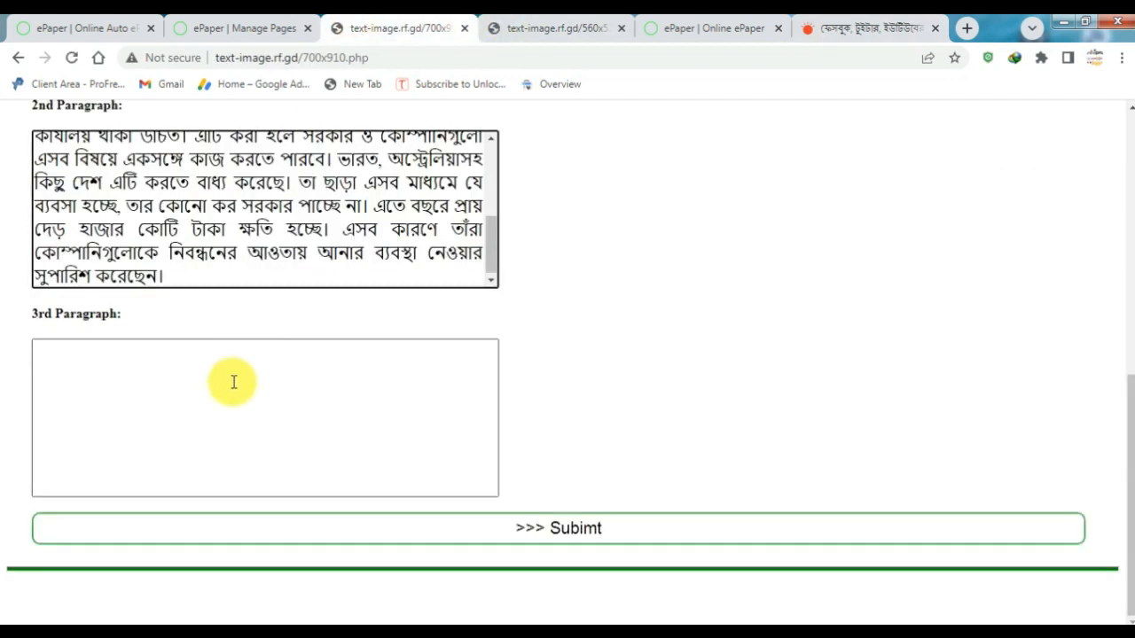
right_click(233, 383)
click(278, 188)
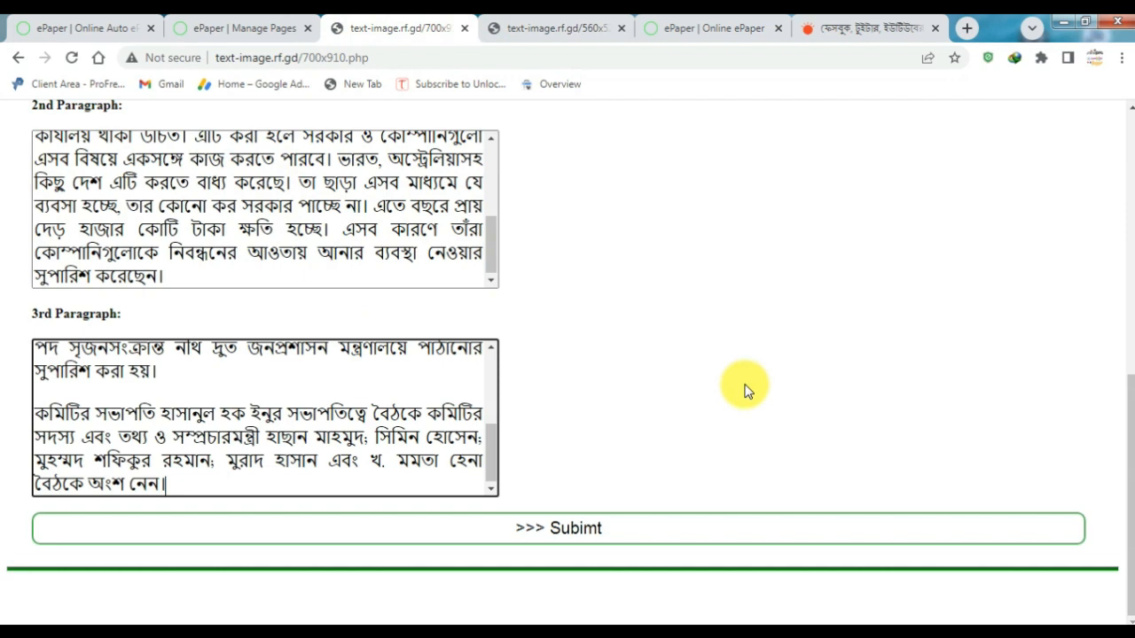
click(592, 536)
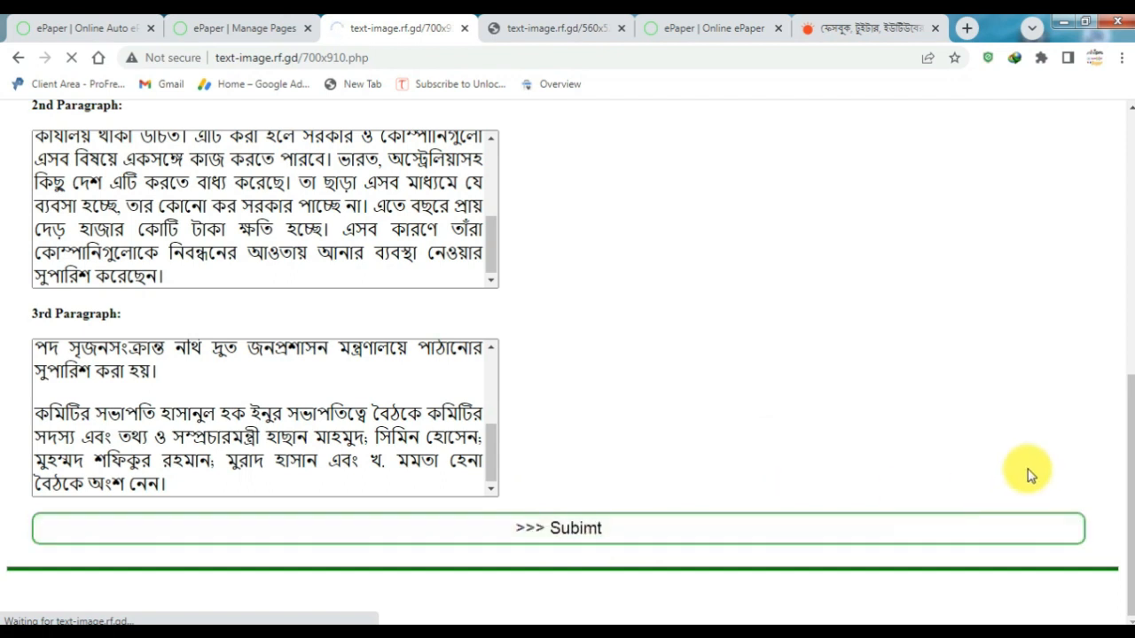
Examine the headline, reporter line and picture caption in the 700x910 Template View
drag(1126, 479, 1122, 228)
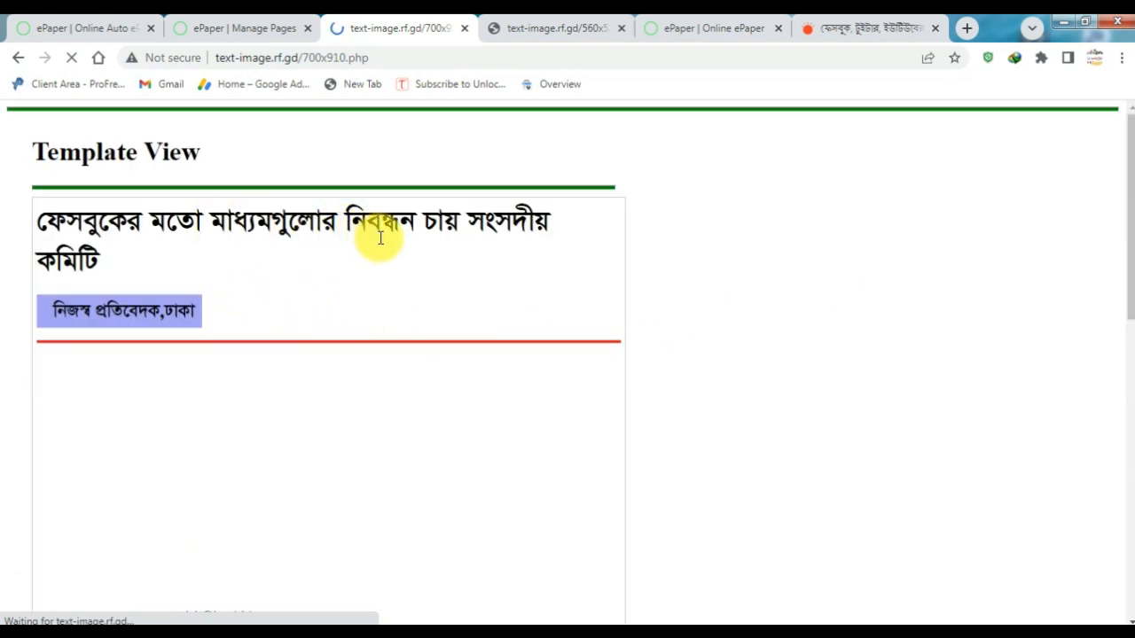
drag(146, 315, 158, 314)
click(295, 309)
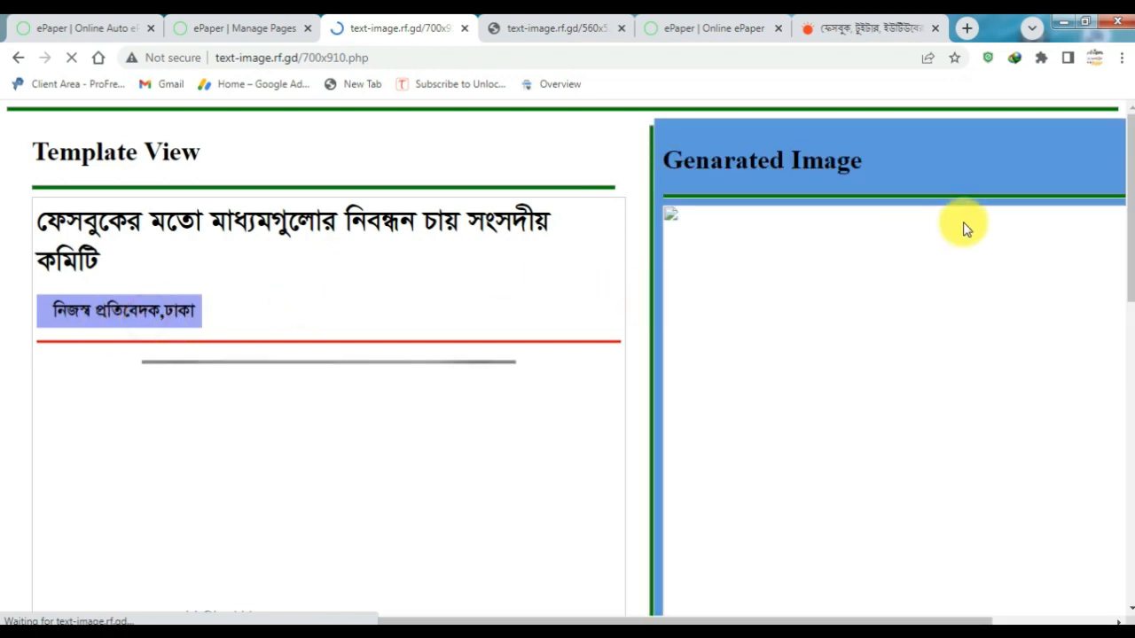
drag(1116, 213, 1117, 266)
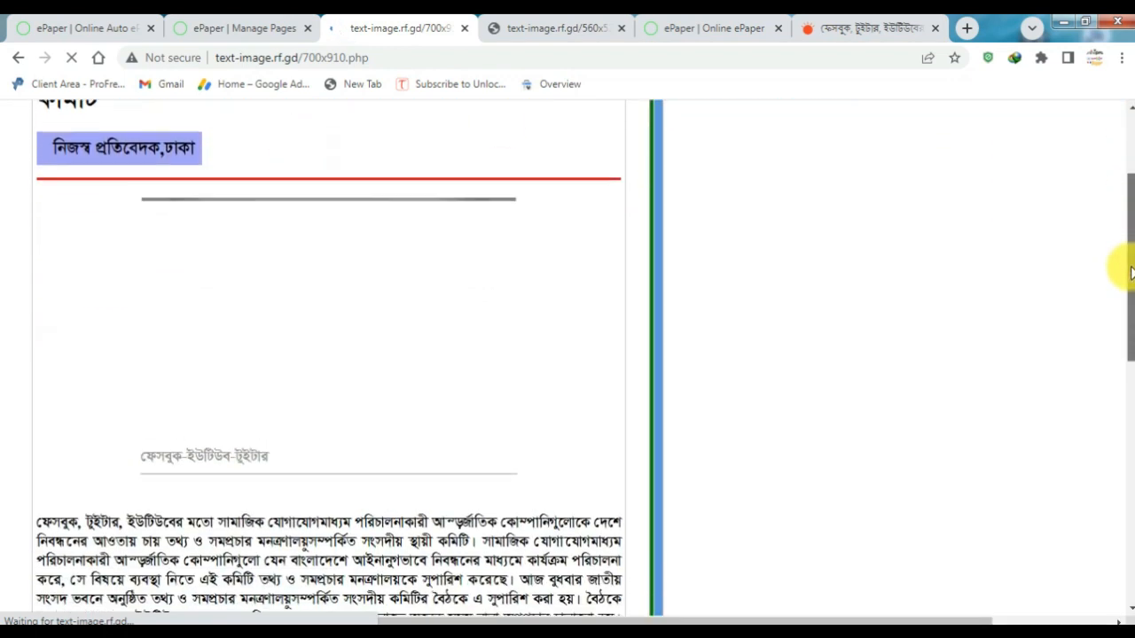
drag(182, 447, 144, 445)
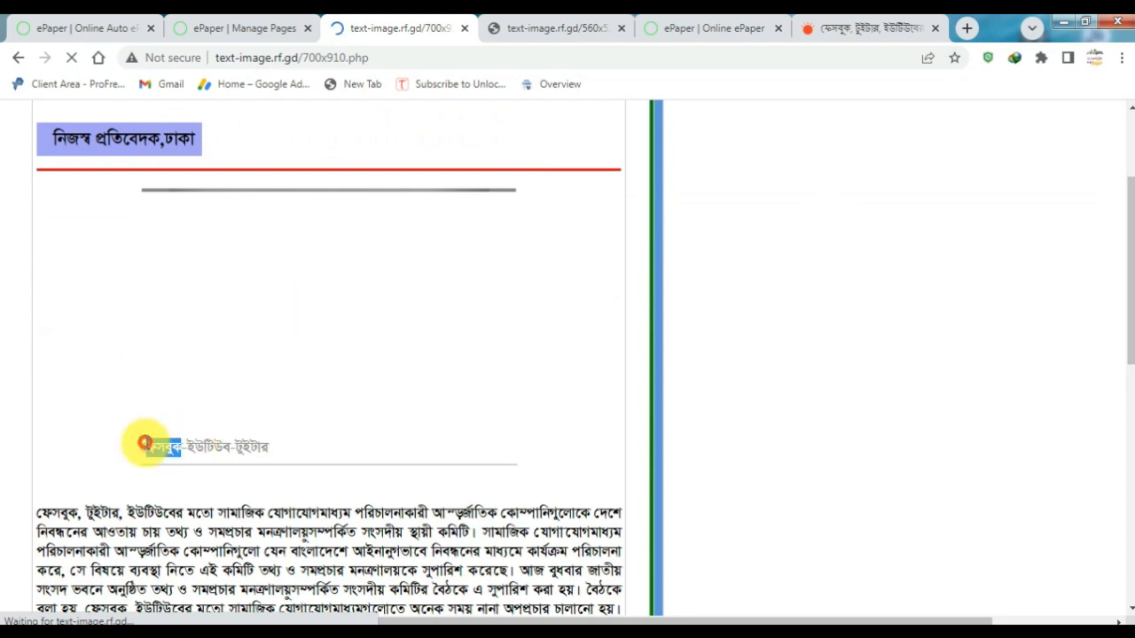
triple_click(144, 444)
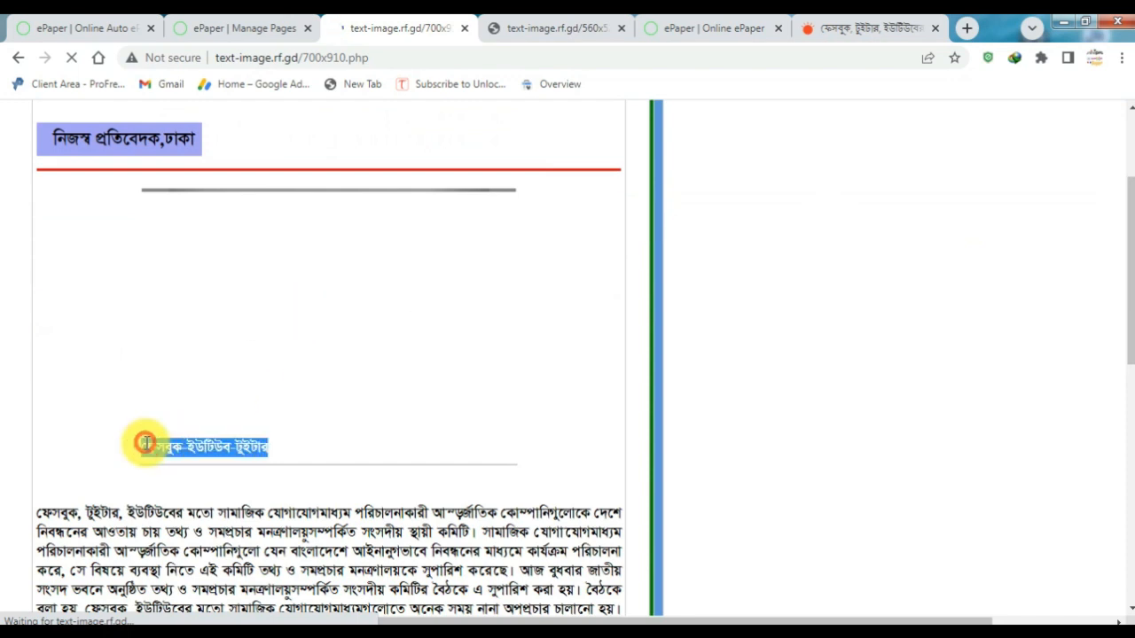
click(240, 548)
Examine the body paragraphs of the Template View down to its end and return to the beginning
drag(1126, 273, 1122, 347)
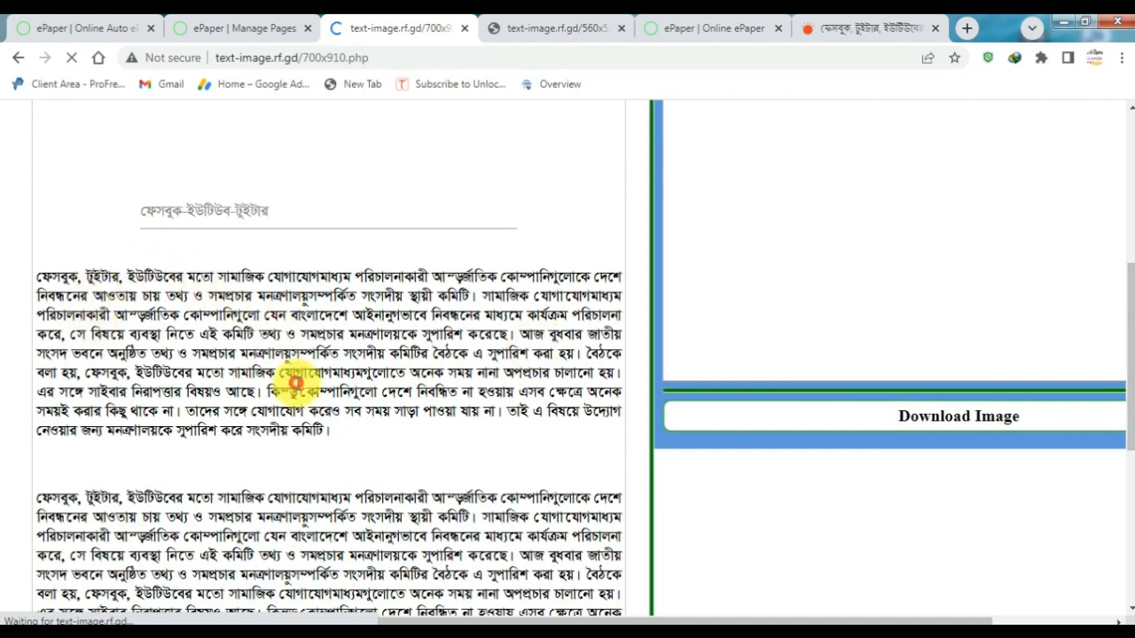
triple_click(295, 383)
click(295, 381)
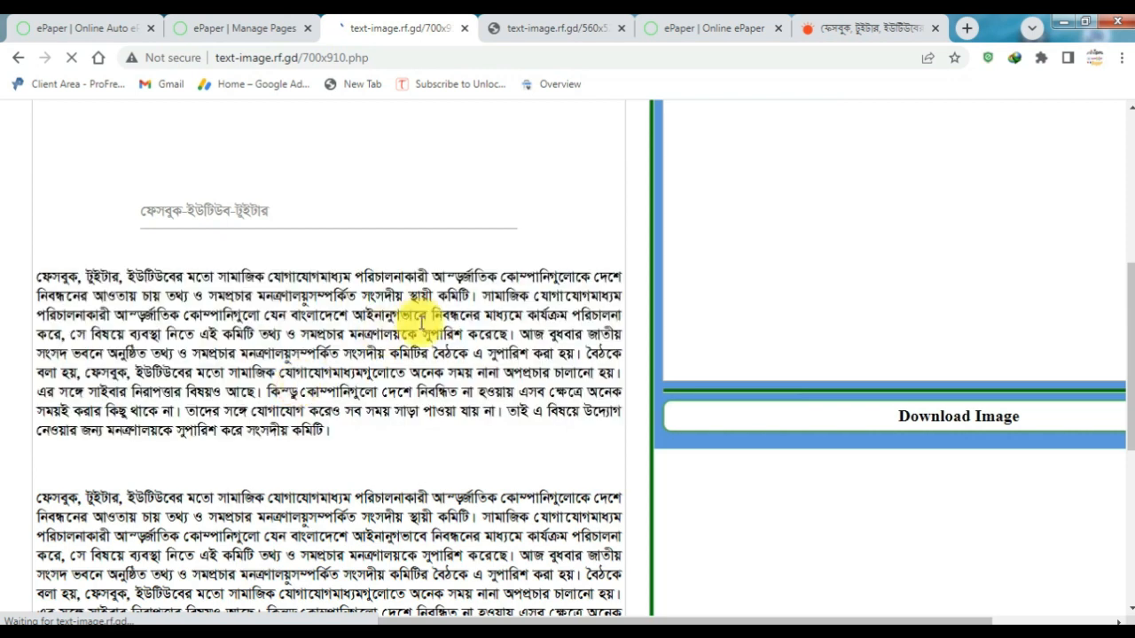
triple_click(303, 297)
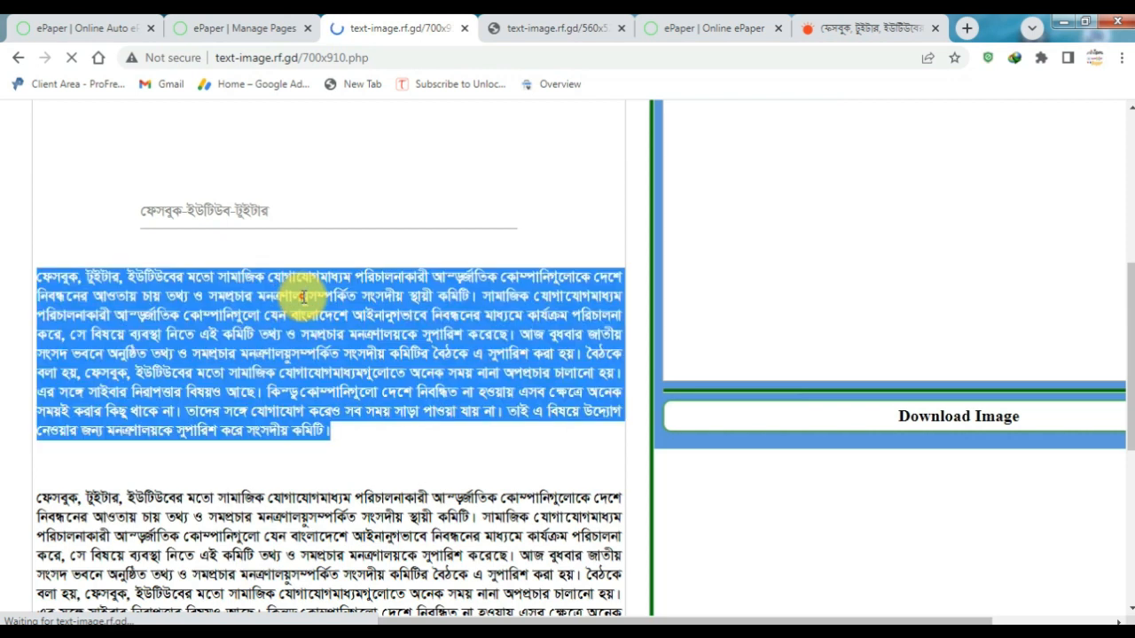
click(302, 297)
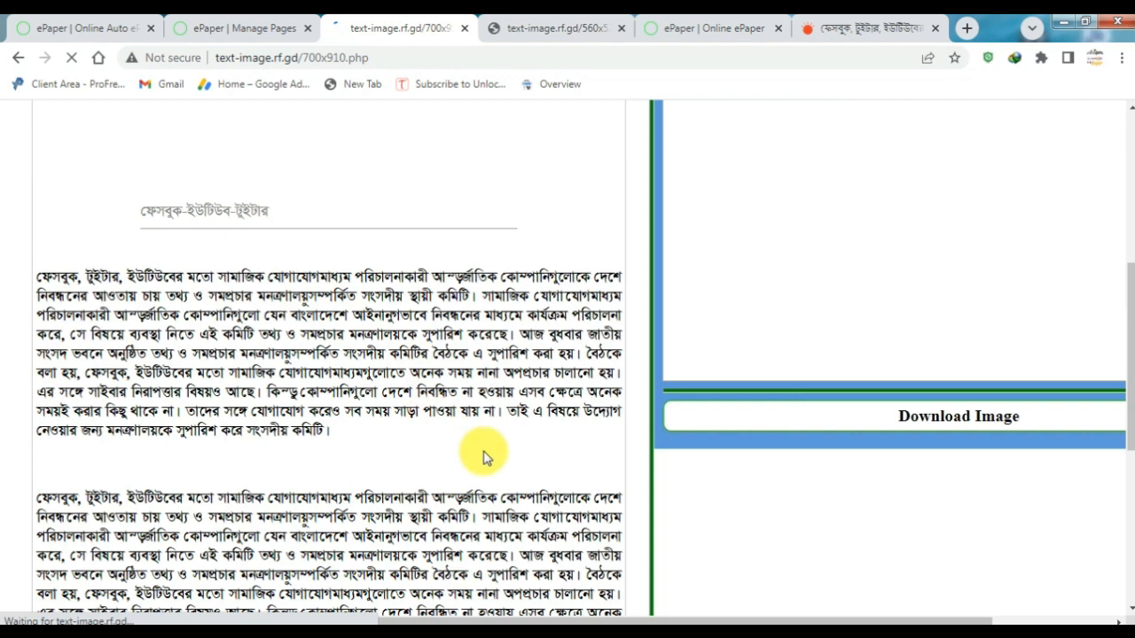
drag(1122, 380, 1117, 524)
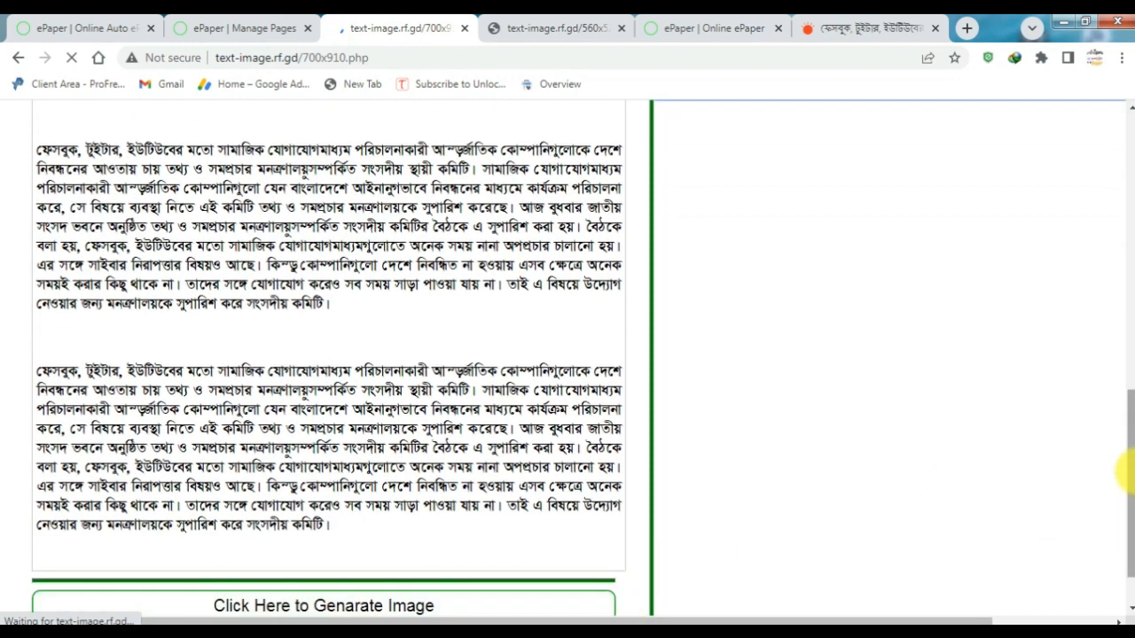
drag(1122, 469, 1122, 203)
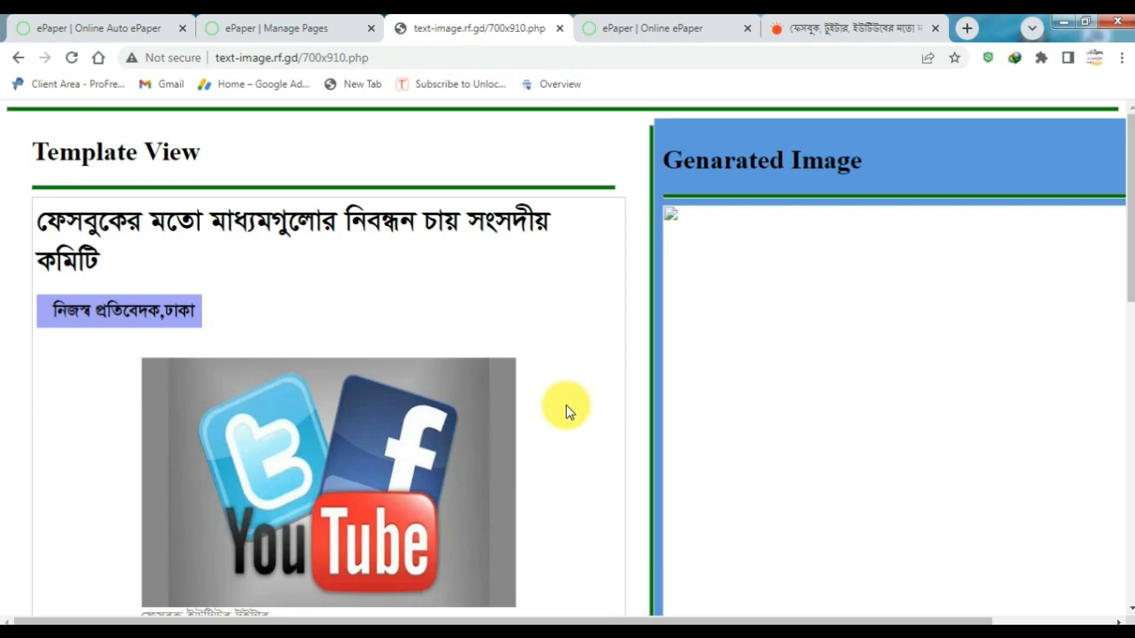
Generate the 700x910 news image from the template, look it over and download it
drag(1130, 248, 1129, 553)
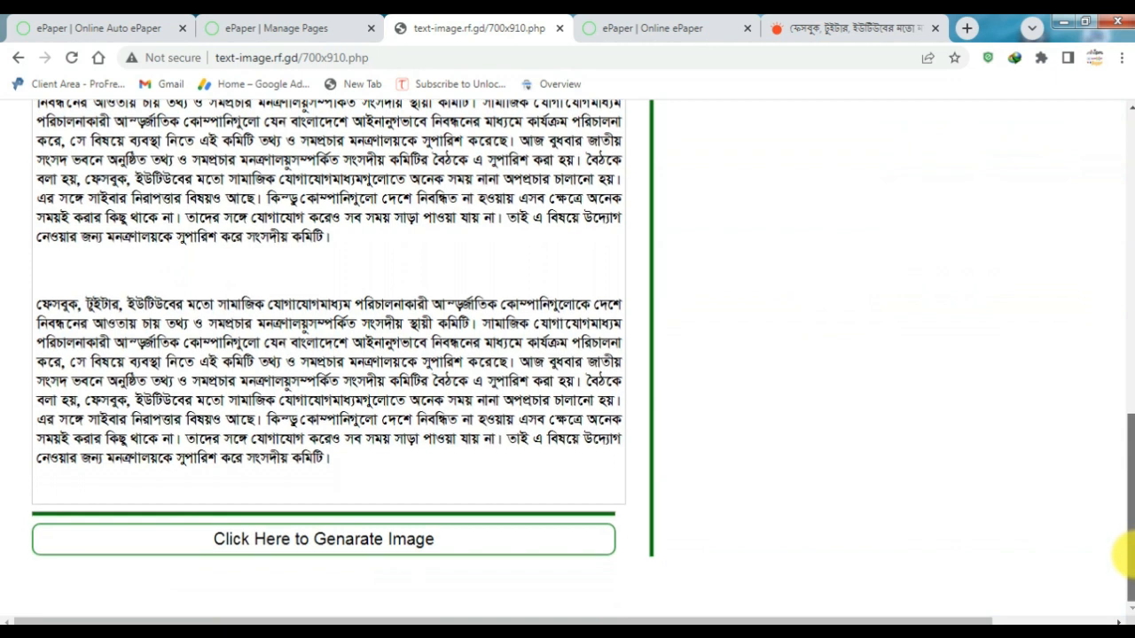
click(391, 553)
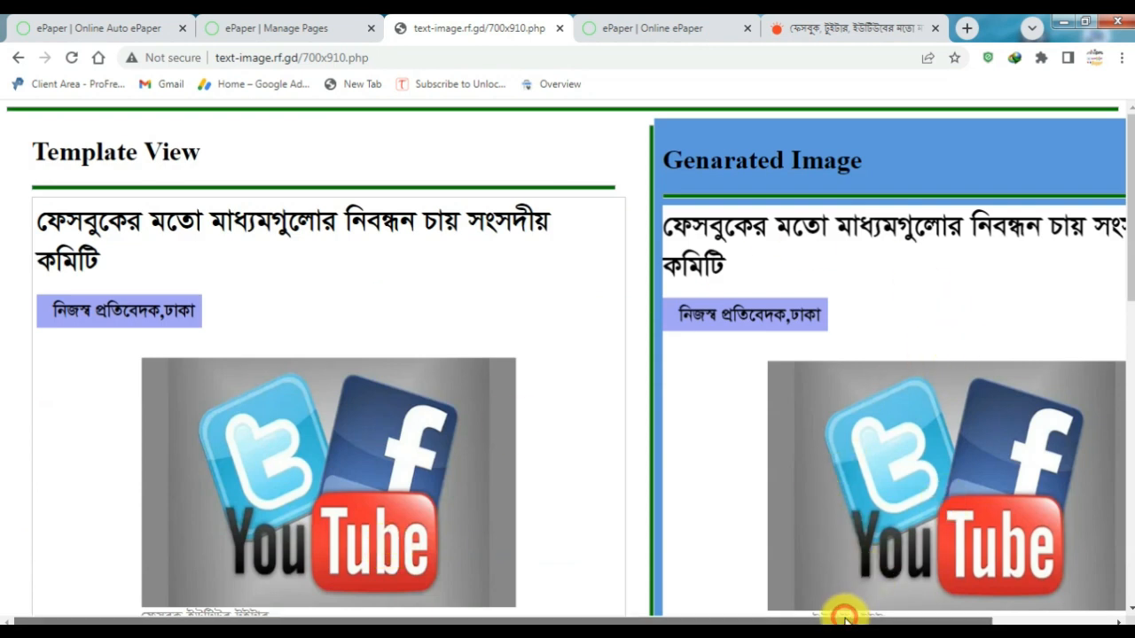
drag(844, 616, 966, 616)
drag(1124, 213, 1122, 506)
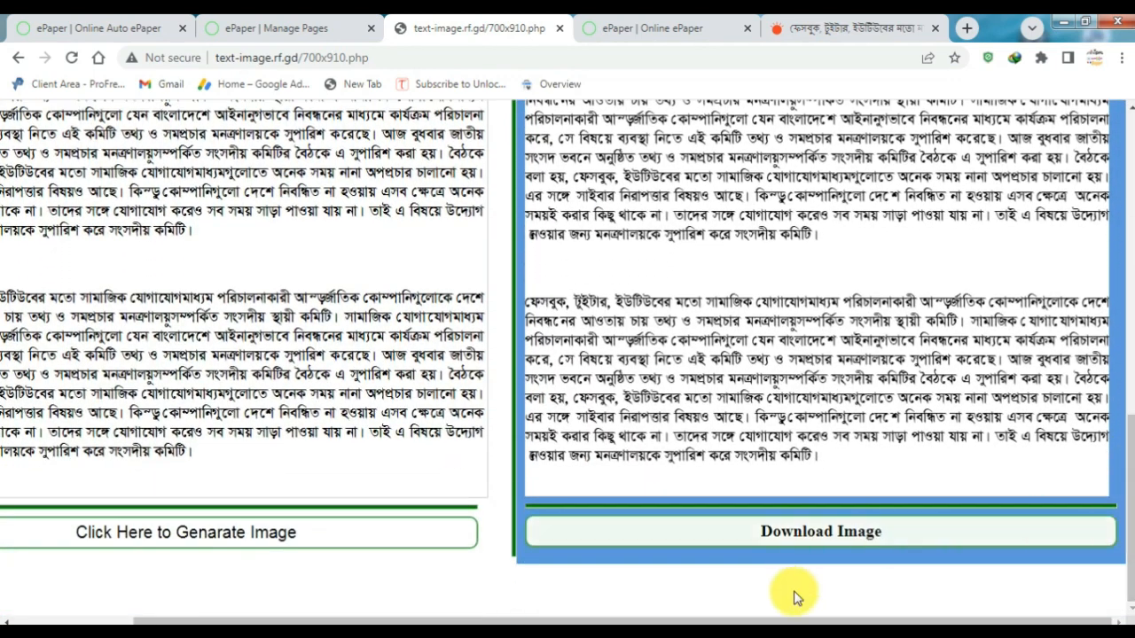
click(836, 535)
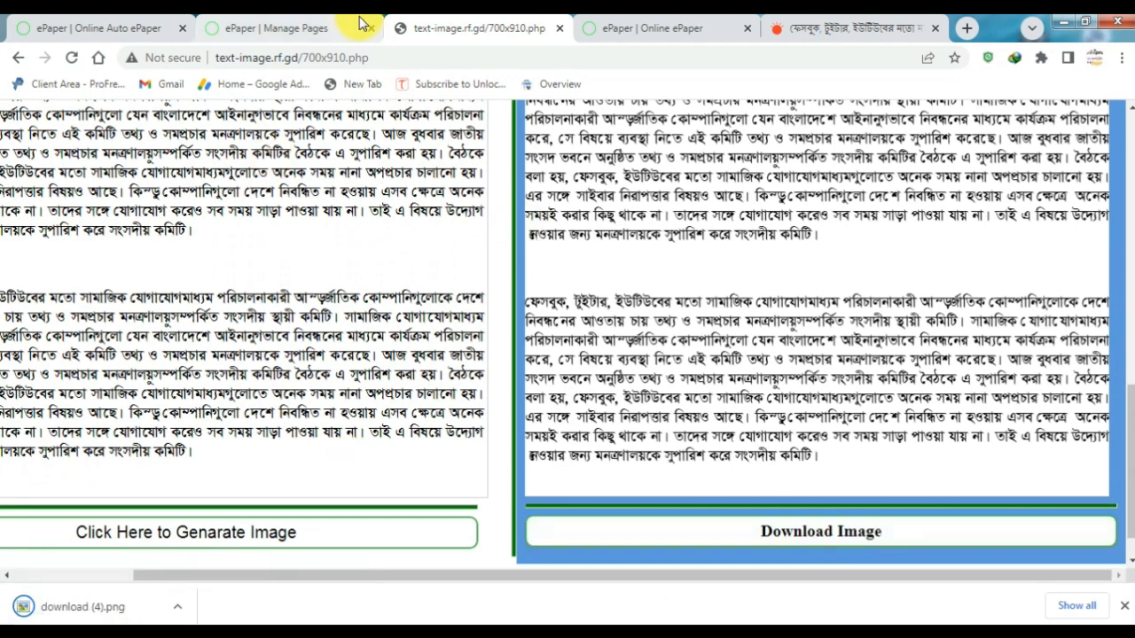
In Manage Pages for 22-03-2023, attach download (4).png as the page to upload and select the দৈনিক edition
click(326, 25)
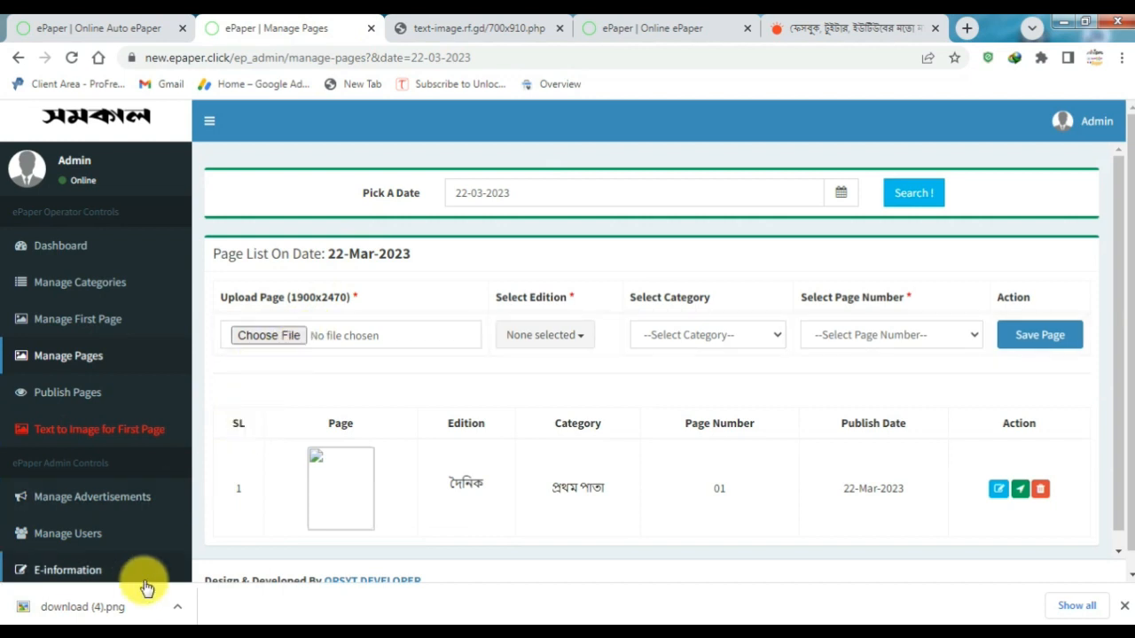
drag(108, 618, 294, 339)
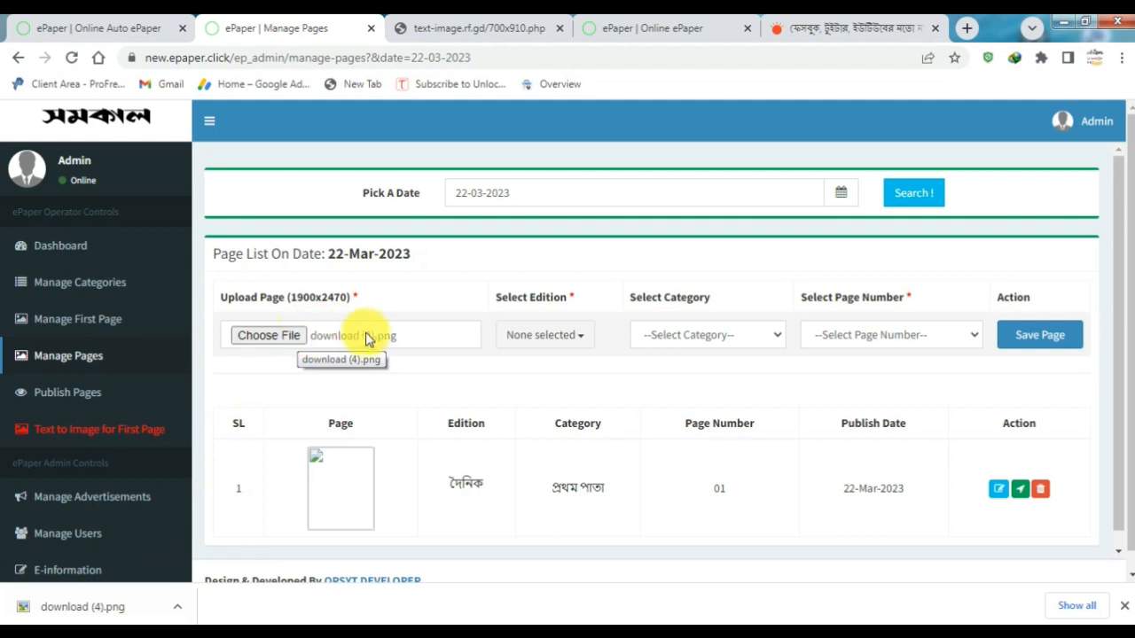
click(541, 340)
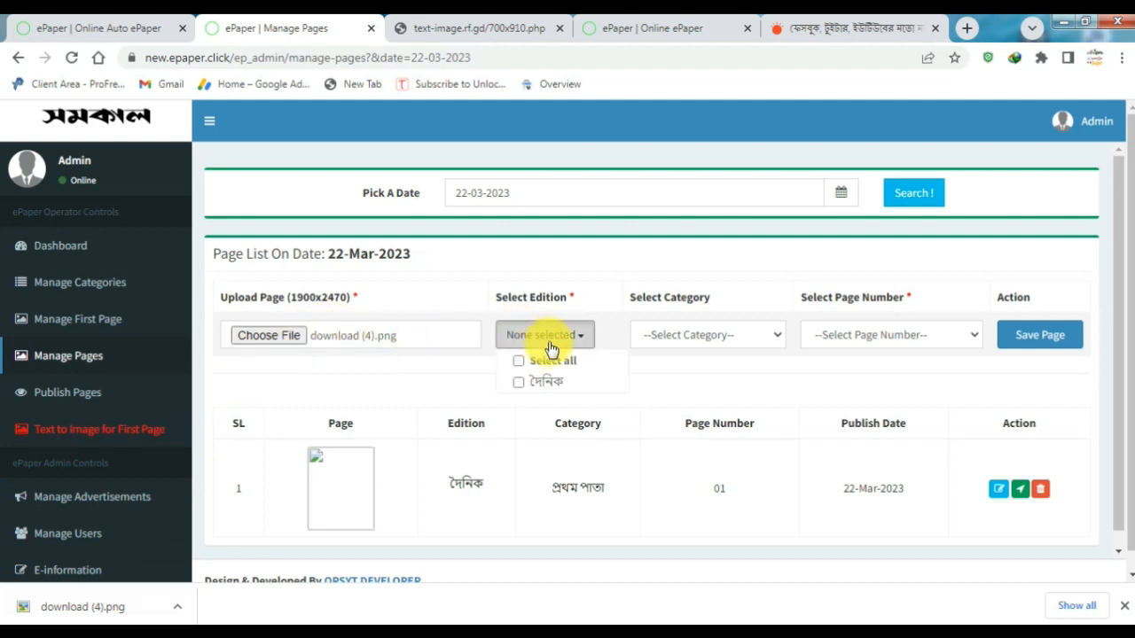
click(542, 381)
click(575, 281)
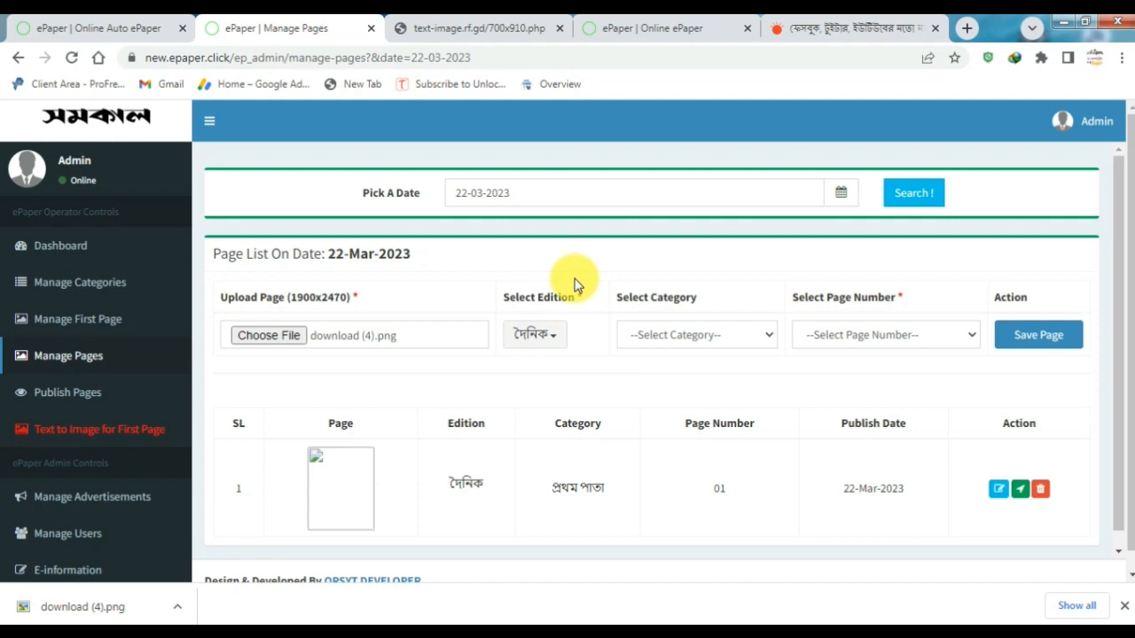
click(563, 331)
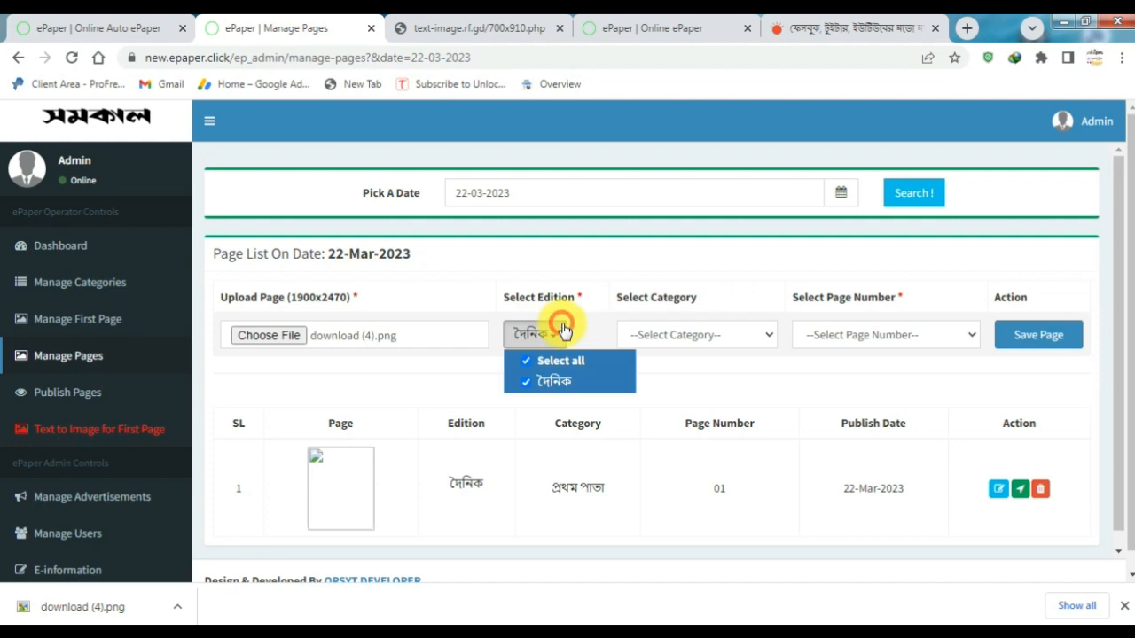
click(563, 331)
Set the new page's category to ২য় পাতা and its page number to Page 02
click(669, 341)
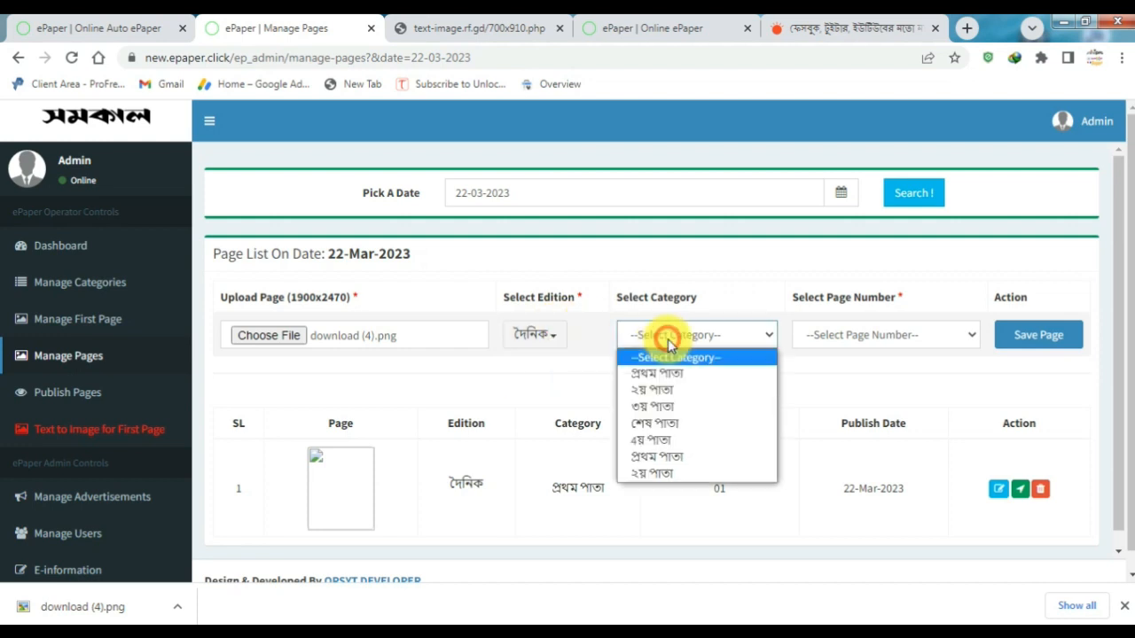
click(664, 389)
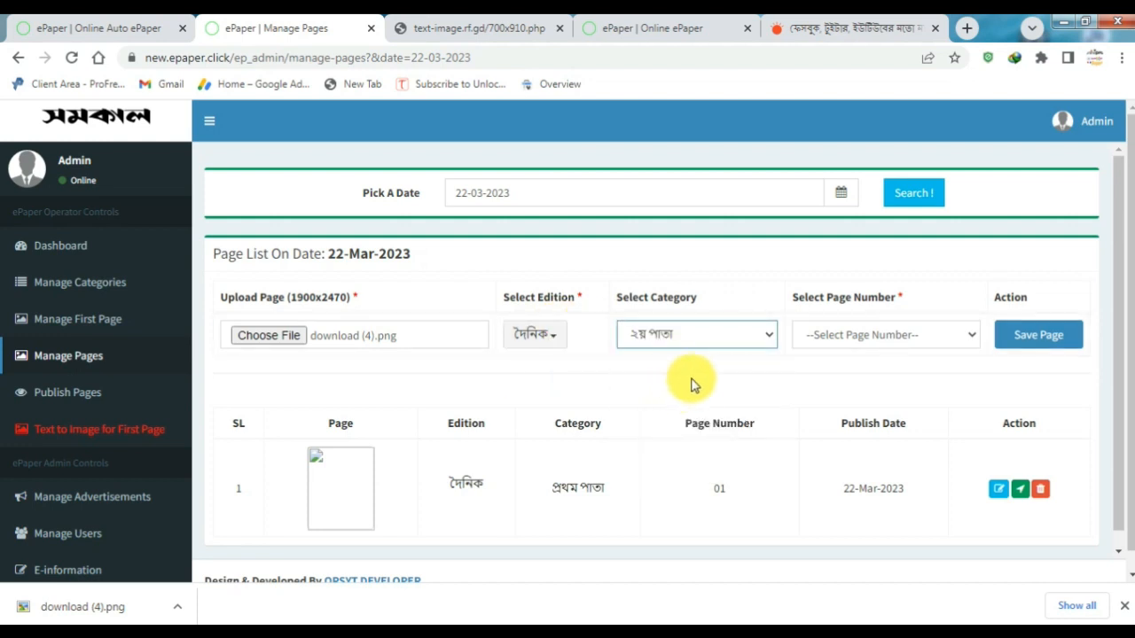
click(843, 334)
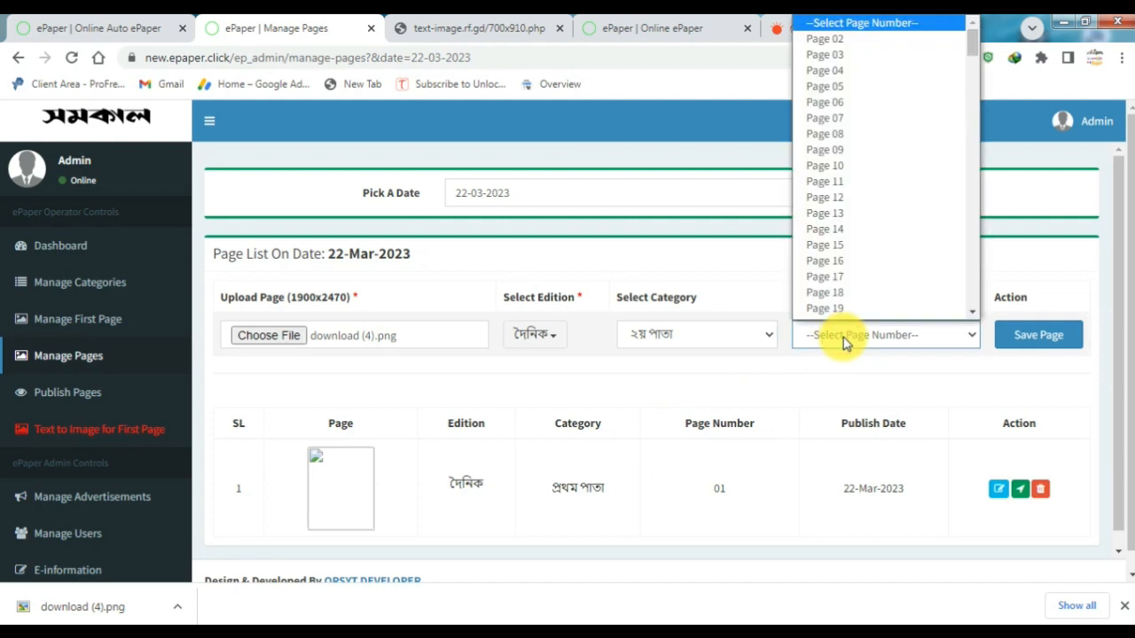
click(919, 46)
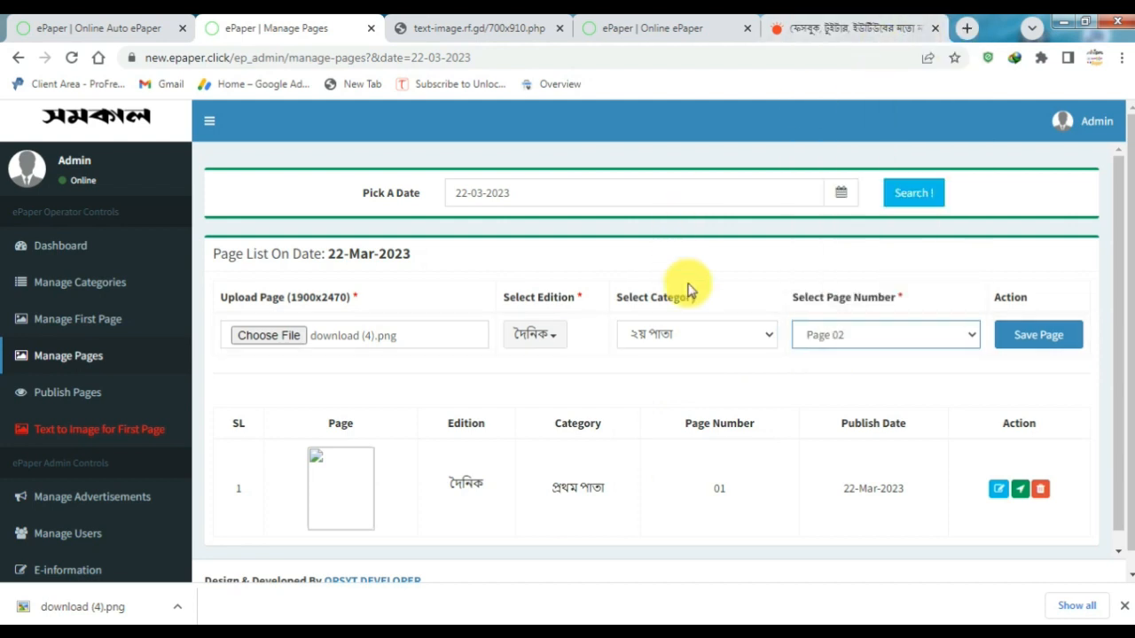
Open the ফেসবুকের মতো মাধ্যমগুলোর story on the e-paper's first page, check its continuation note, and return to Manage Pages
click(62, 20)
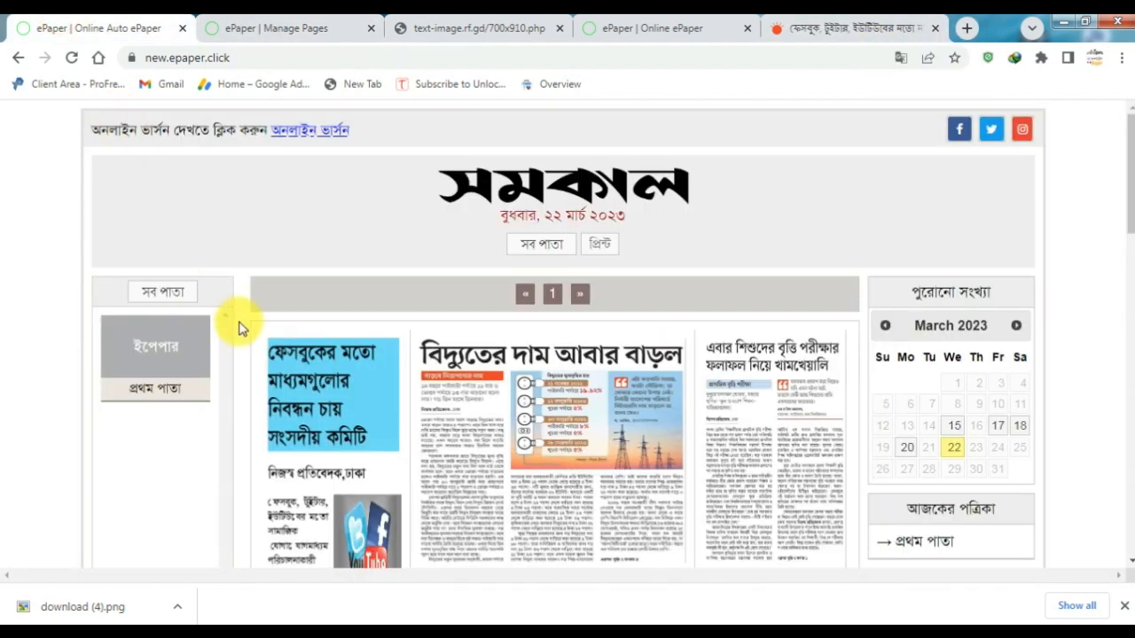
click(322, 438)
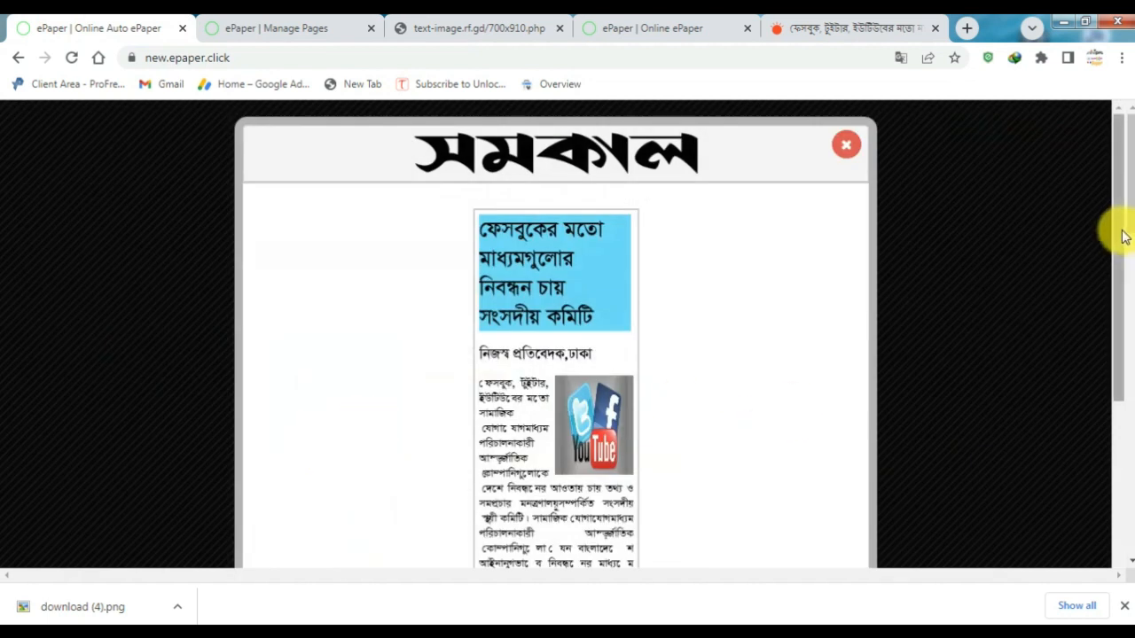
drag(1117, 321, 1120, 492)
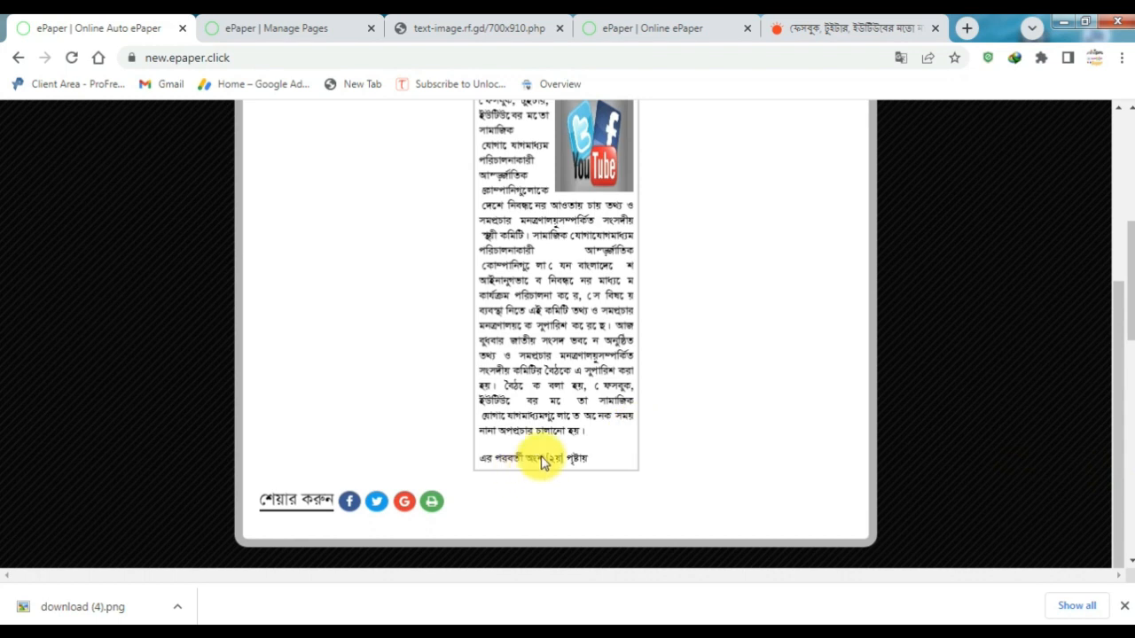
click(276, 22)
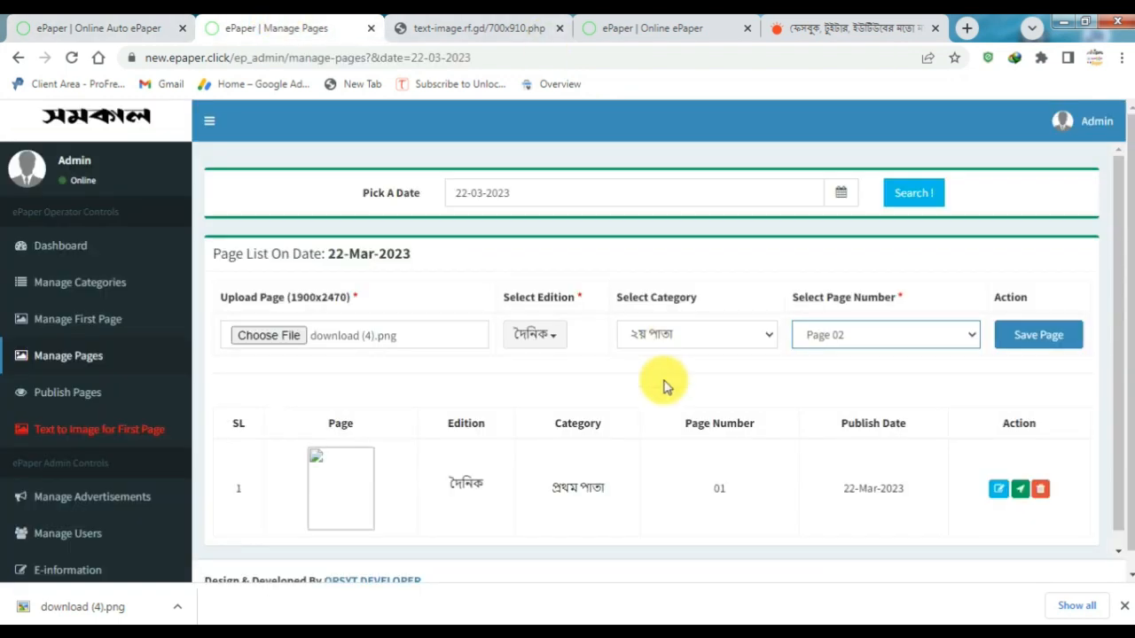
Save the new page for 22-03-2023 and check the page list for its entry
click(1042, 340)
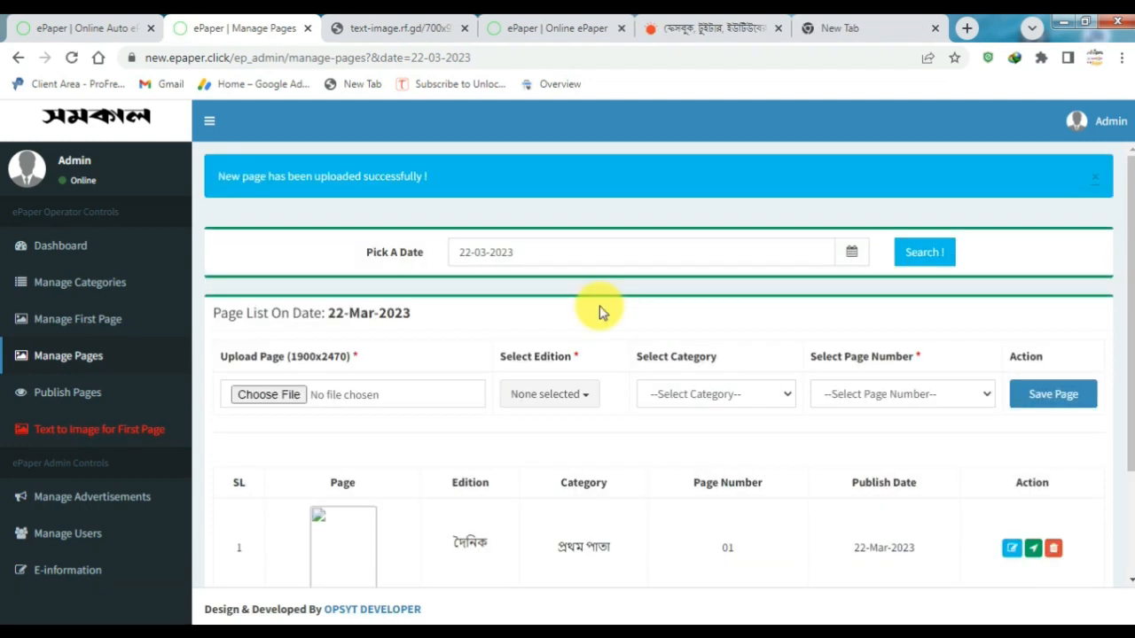
triple_click(383, 190)
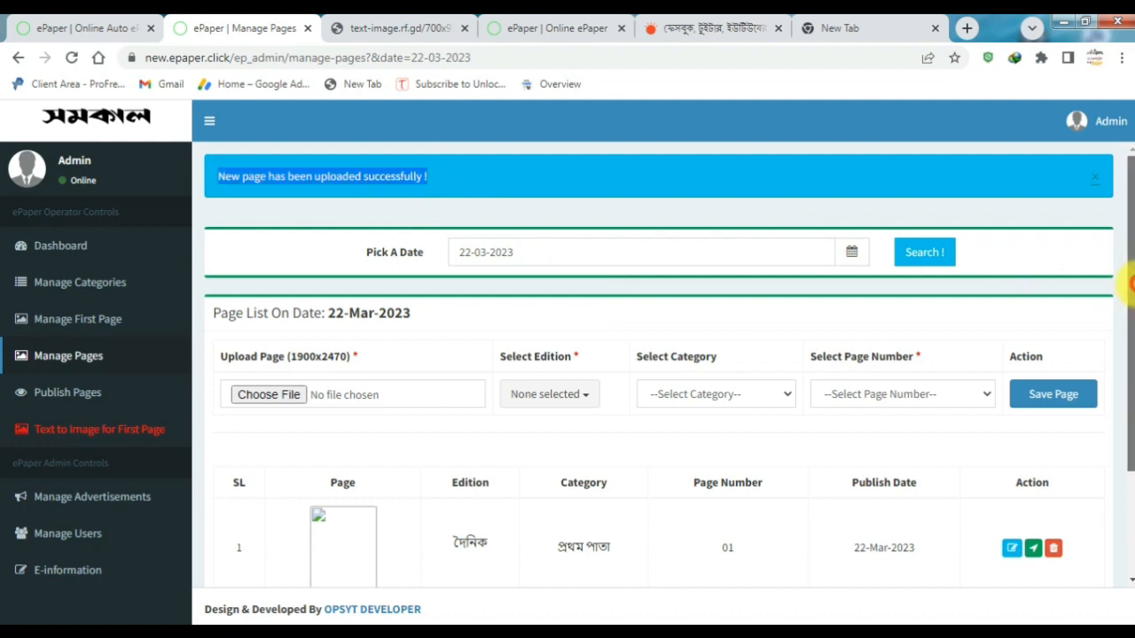
scroll(866, 462, down, 2)
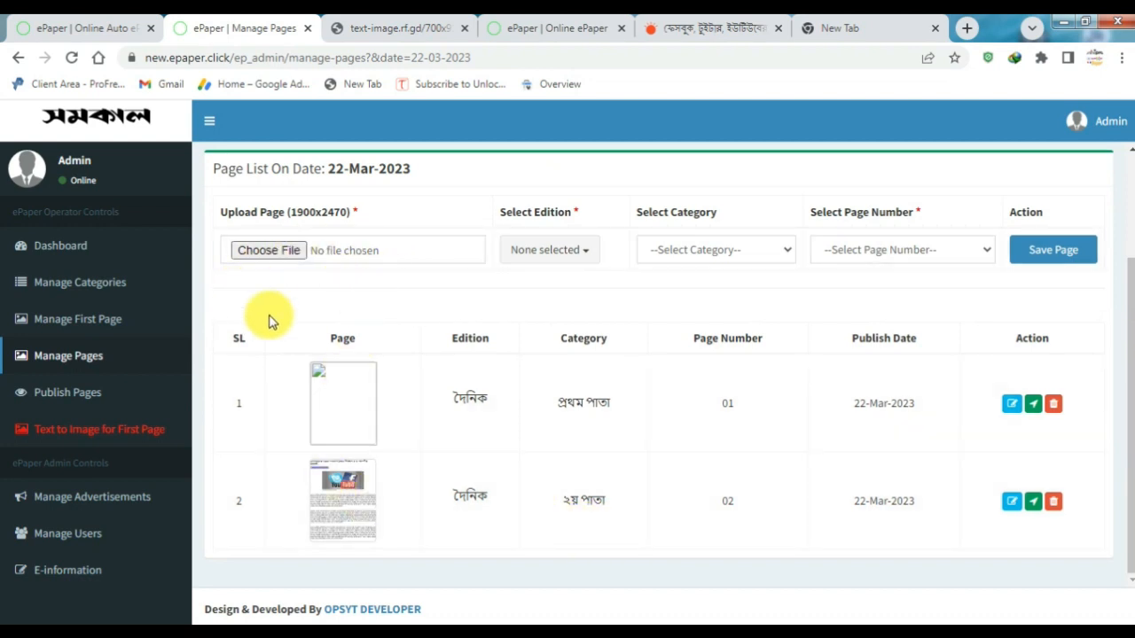
Find the unpublished pages for 22-03-2023 in Publish Pages and publish them
click(99, 393)
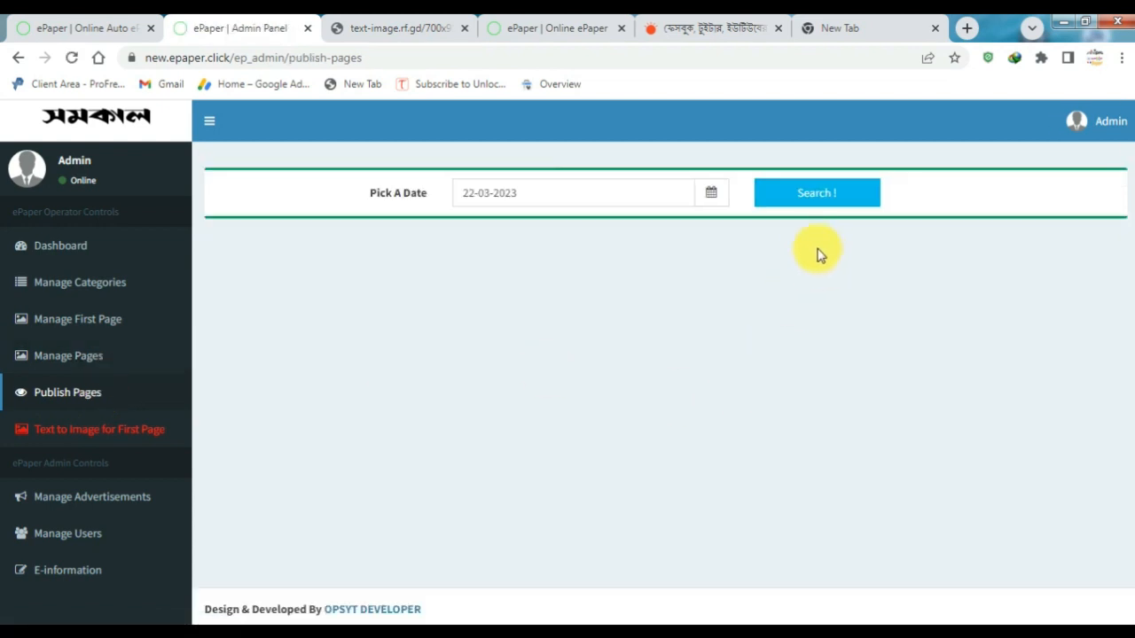
click(813, 198)
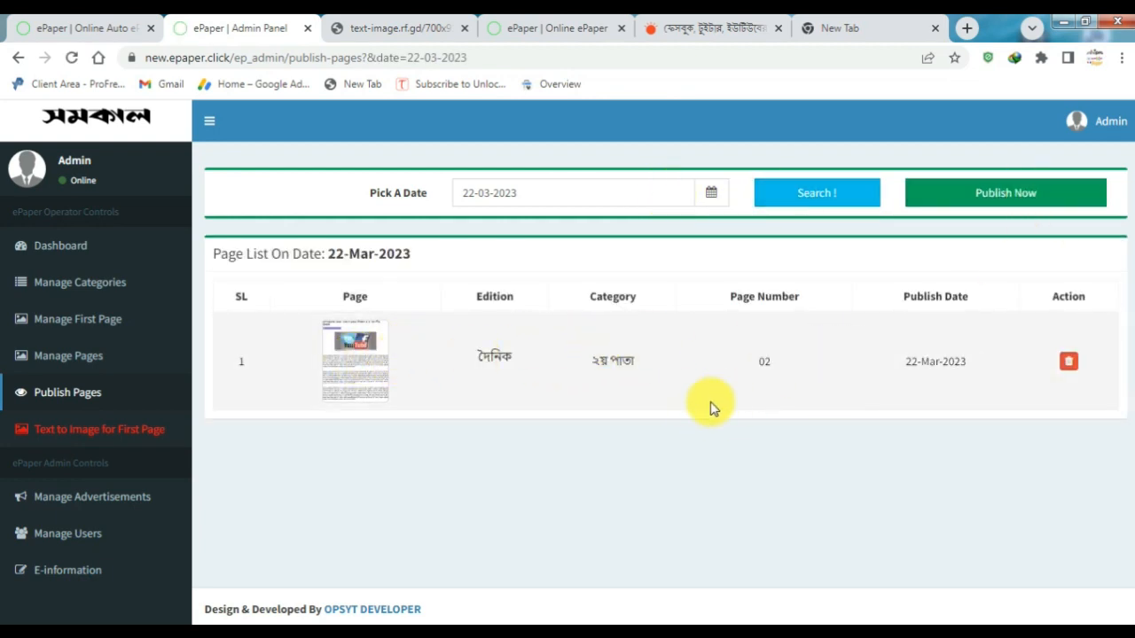
click(1006, 196)
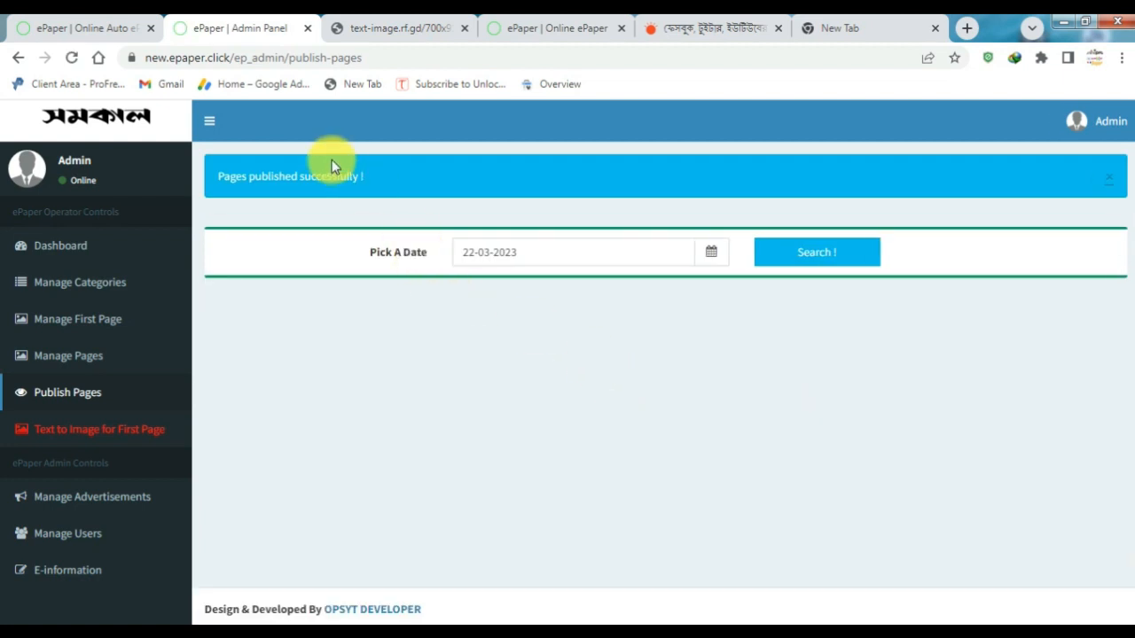
double_click(335, 177)
Reload the public e-paper site and open ২য় পাতা of the 22 March 2023 edition
click(53, 28)
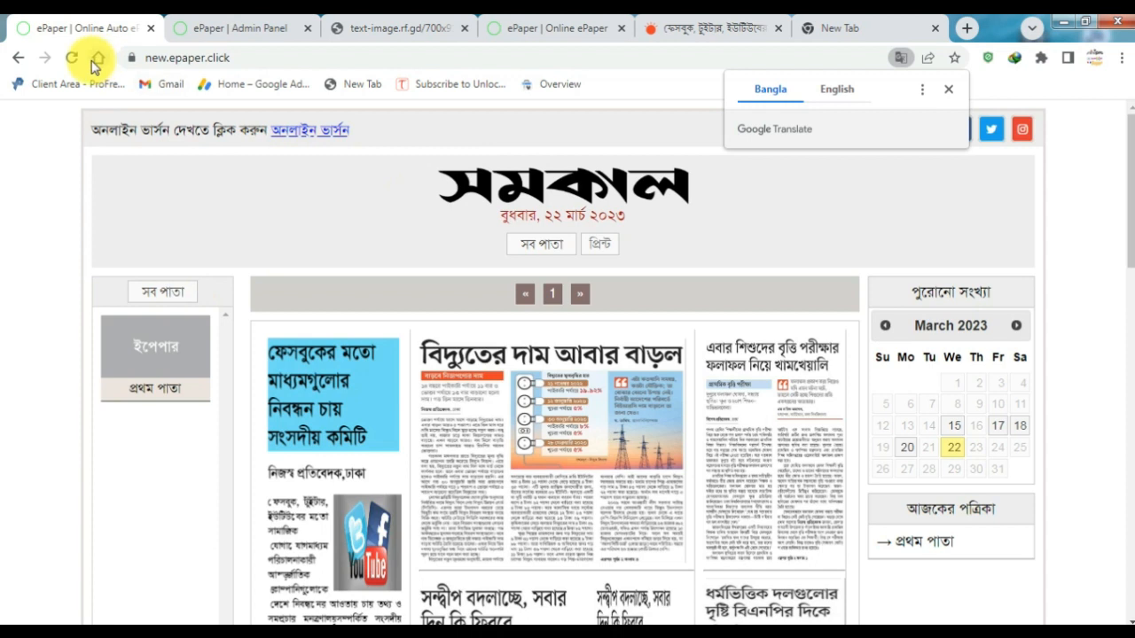
click(77, 60)
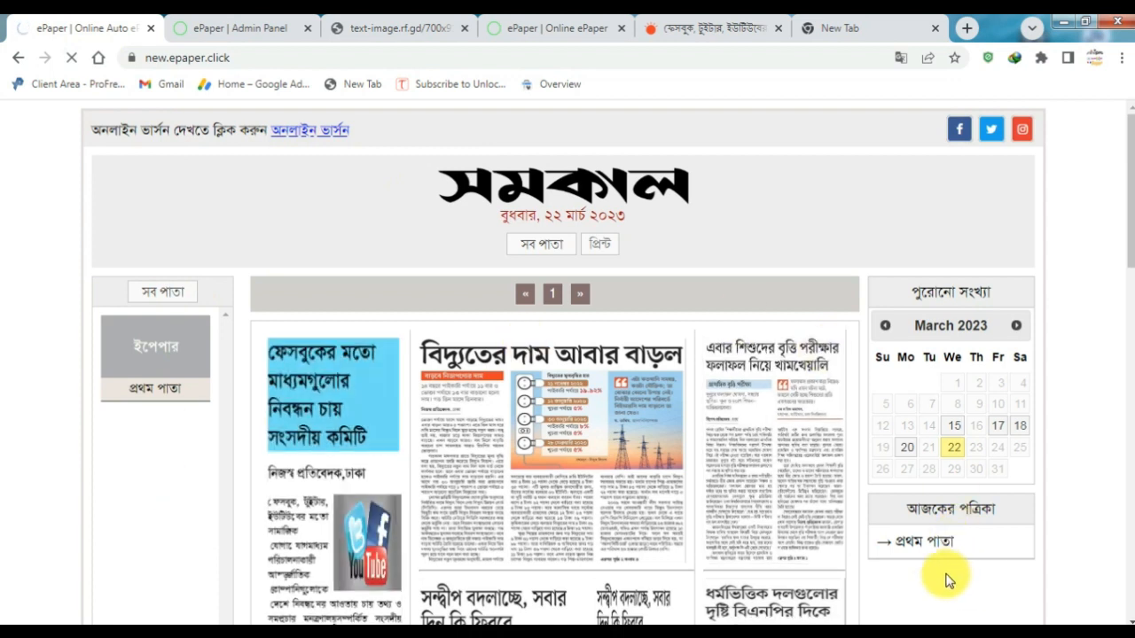
drag(1121, 155, 1126, 197)
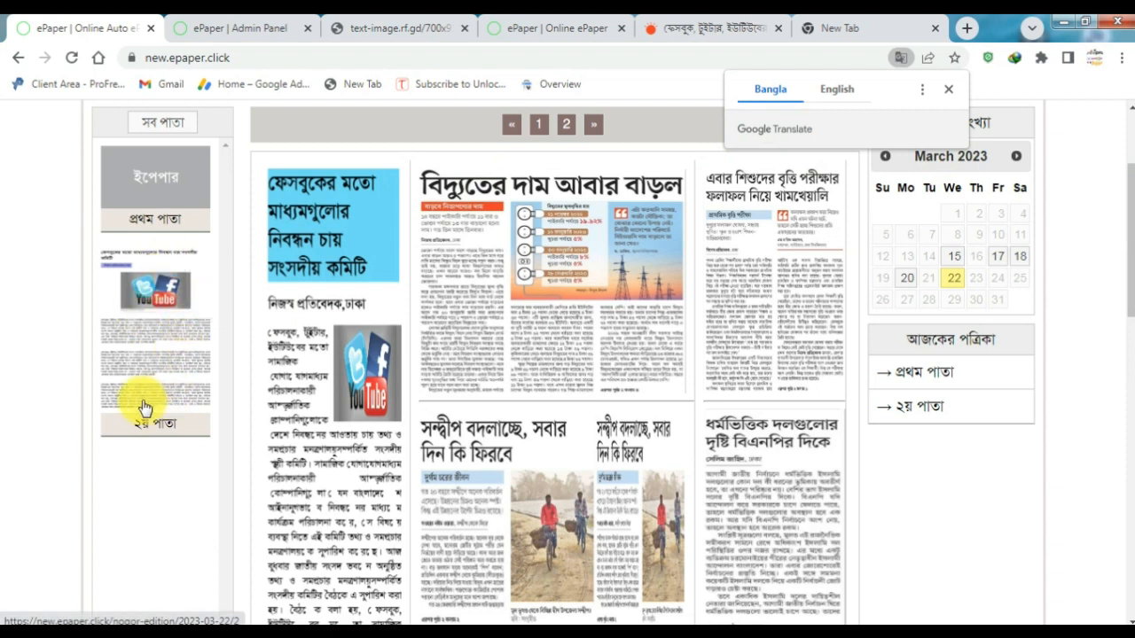
click(163, 363)
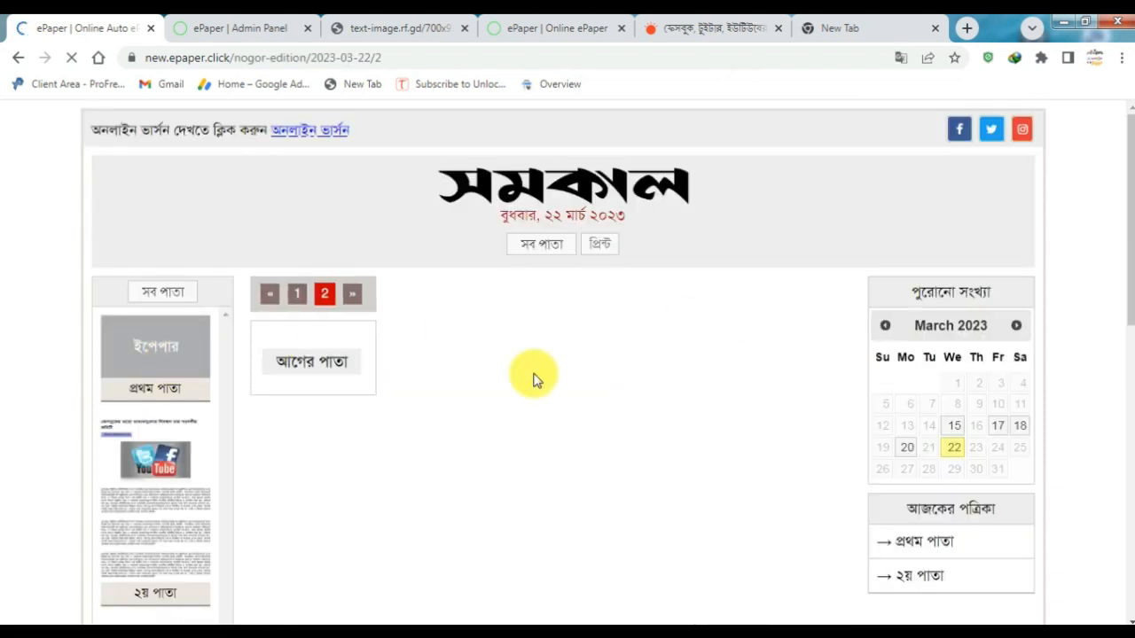
click(186, 366)
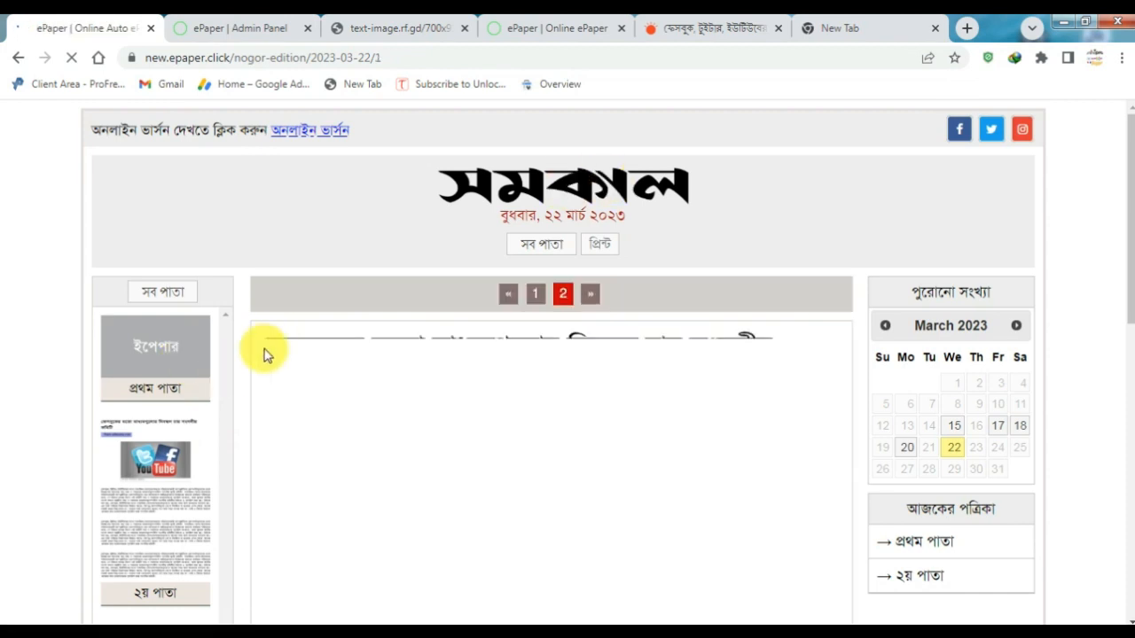
click(158, 525)
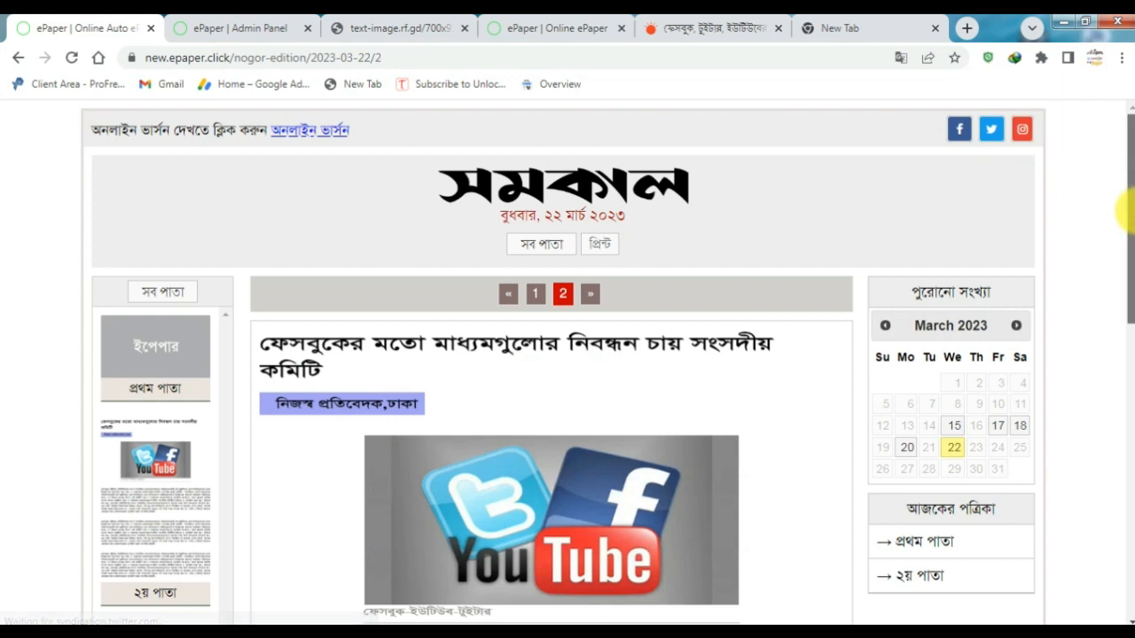
Look through the whole news image on the second page and return to the previous page
scroll(1127, 266, down, 2)
scroll(1126, 270, down, 1)
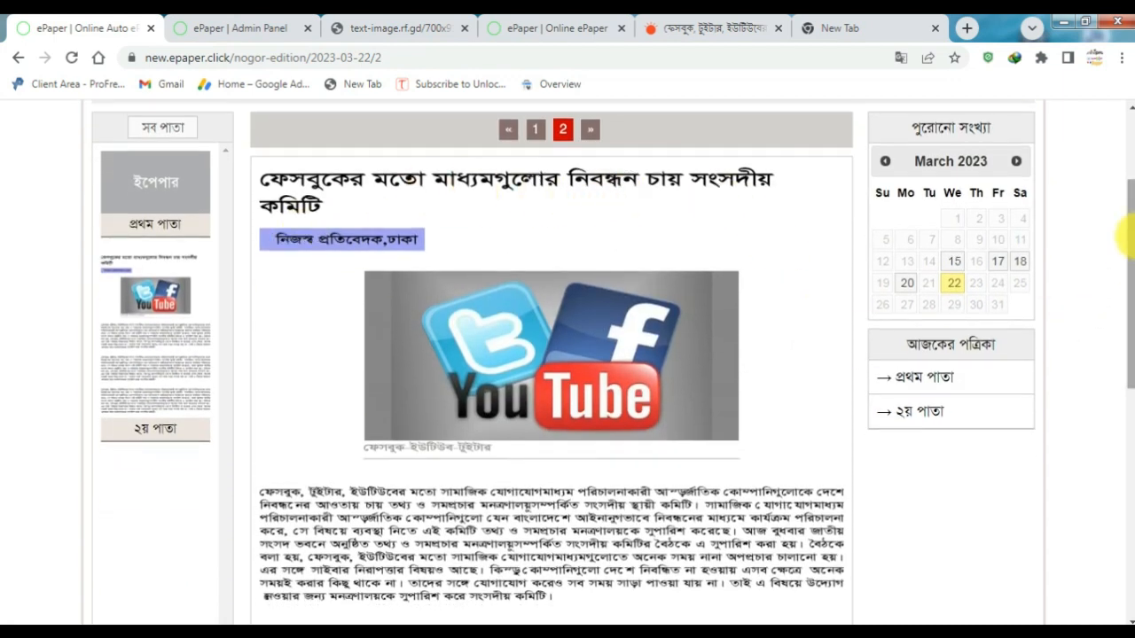
drag(1130, 235, 1129, 405)
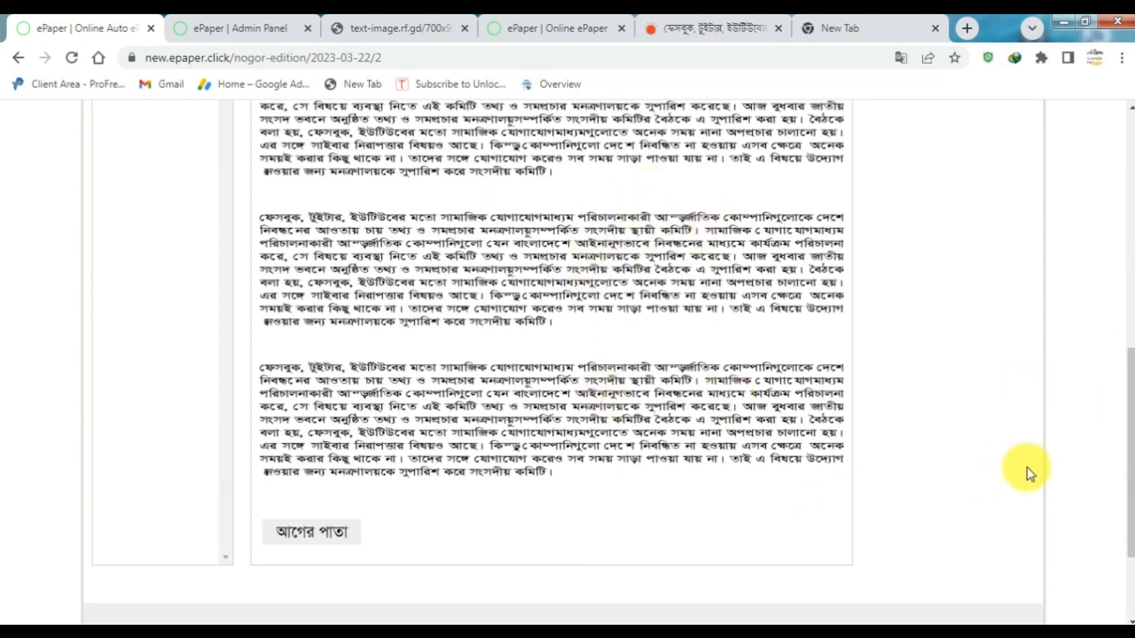
drag(1127, 471, 1123, 311)
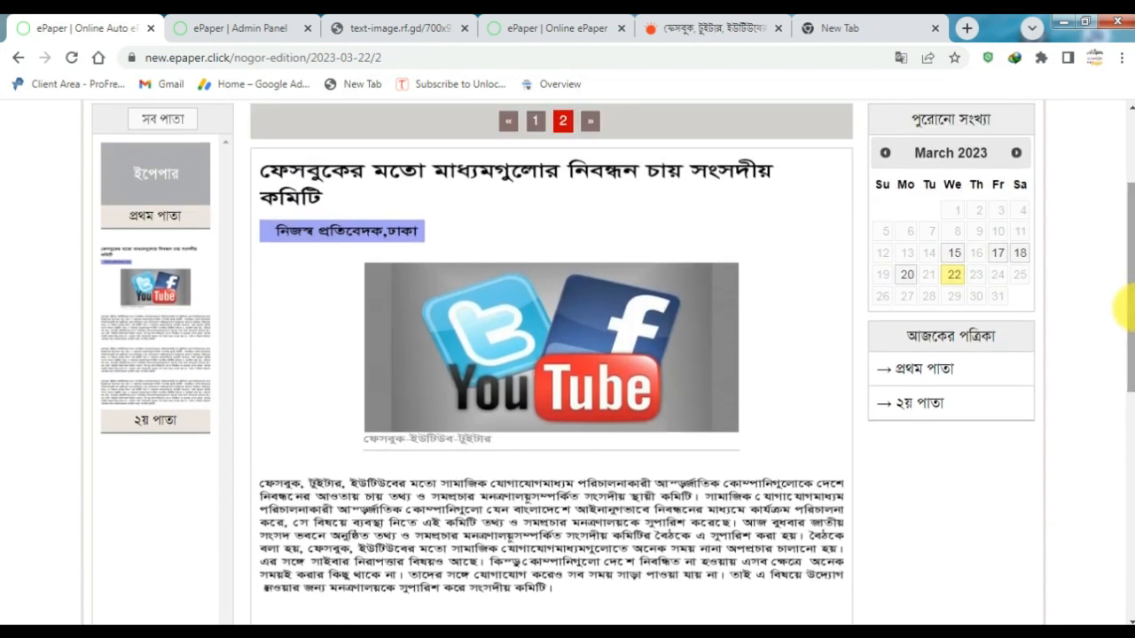
drag(1122, 297, 1119, 451)
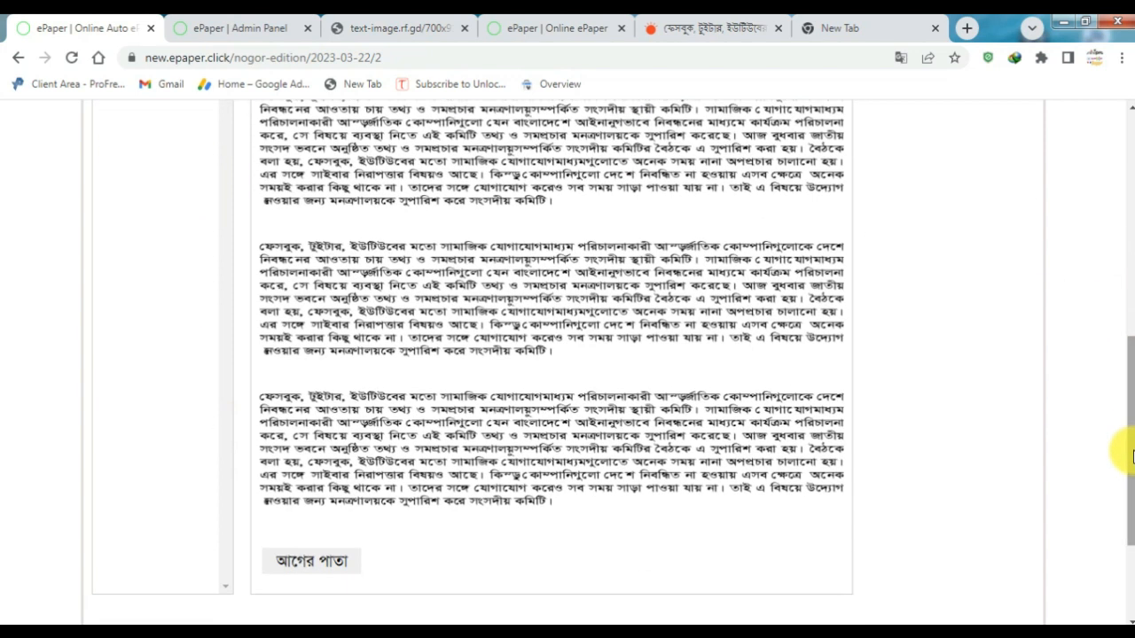
click(335, 559)
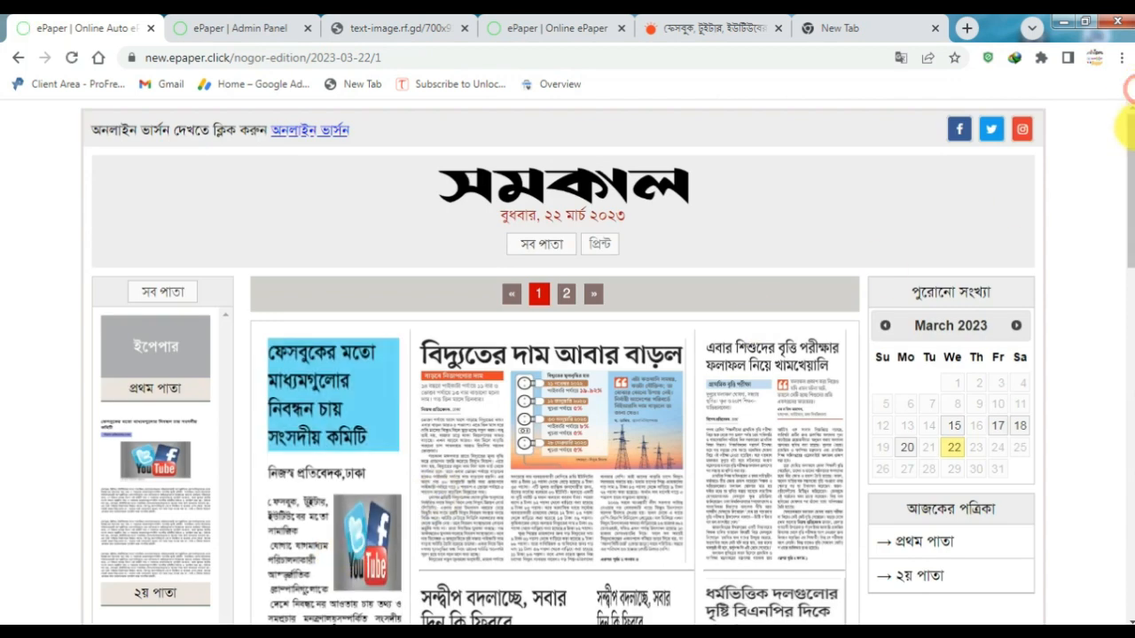
View the overview of all pages from the end of the first page, reopen প্রথম পাতা and look it over
drag(1131, 157, 1094, 461)
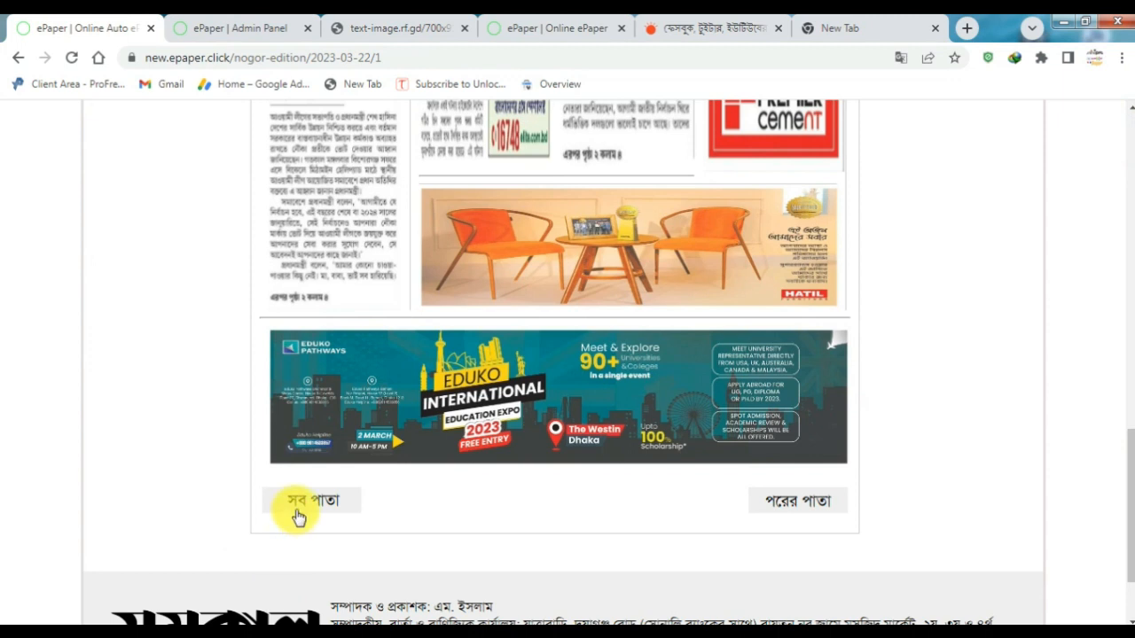
click(298, 514)
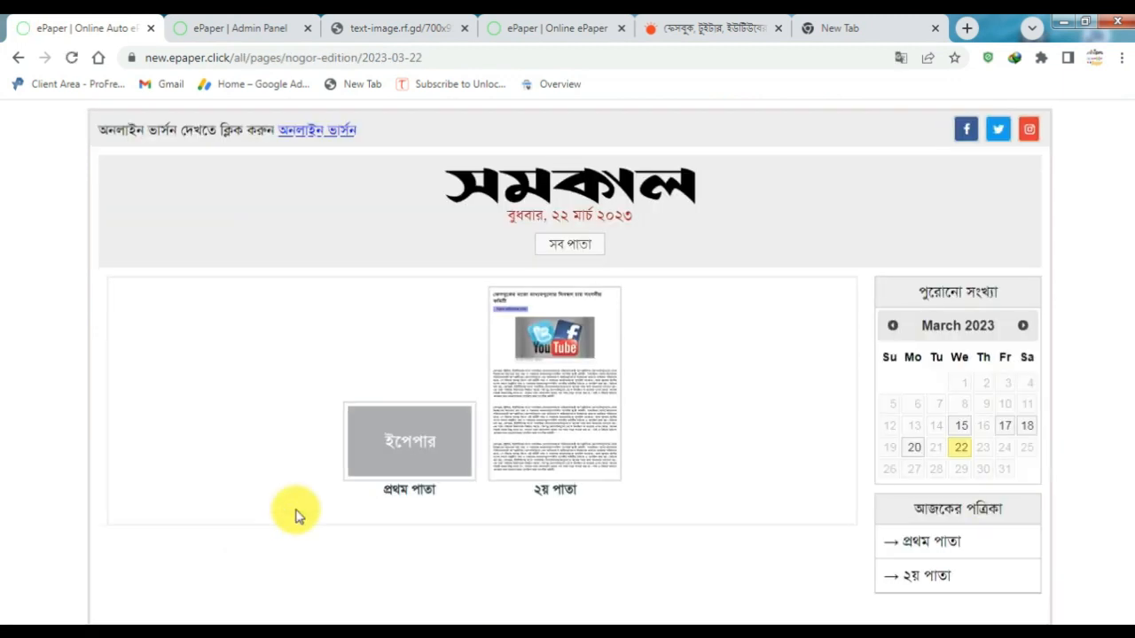
click(401, 463)
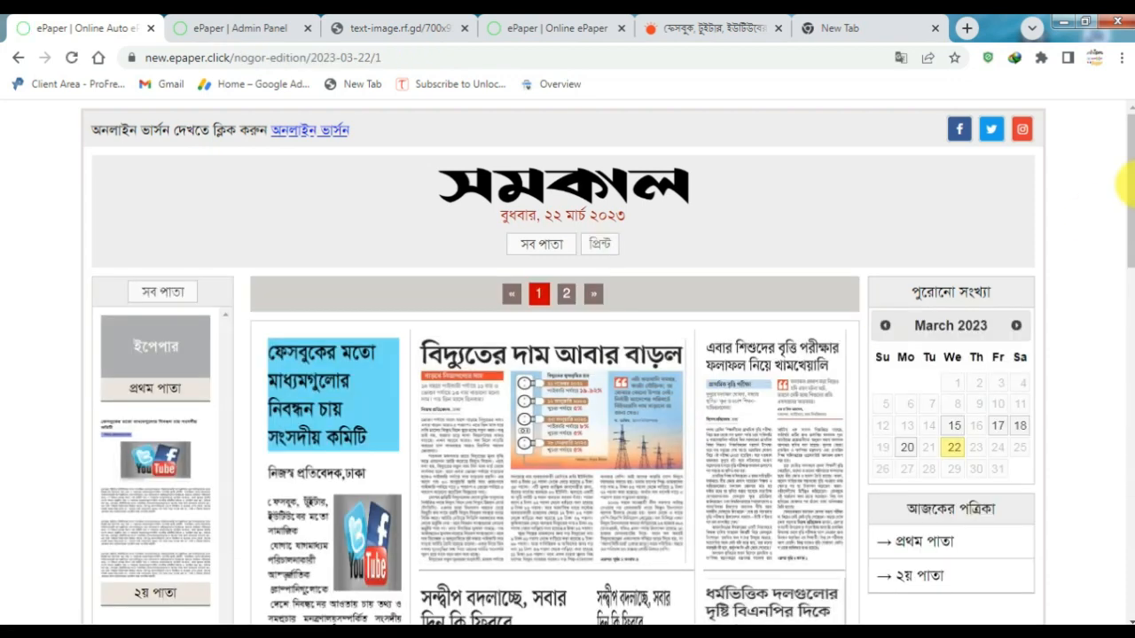
drag(1127, 189, 1125, 504)
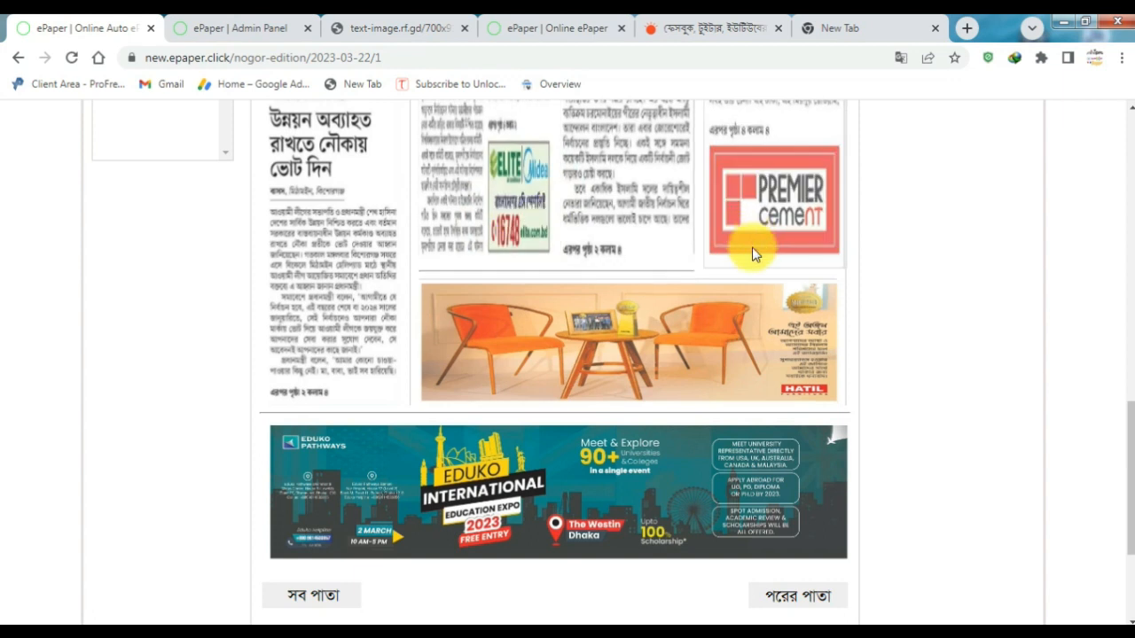
drag(1129, 483, 1119, 177)
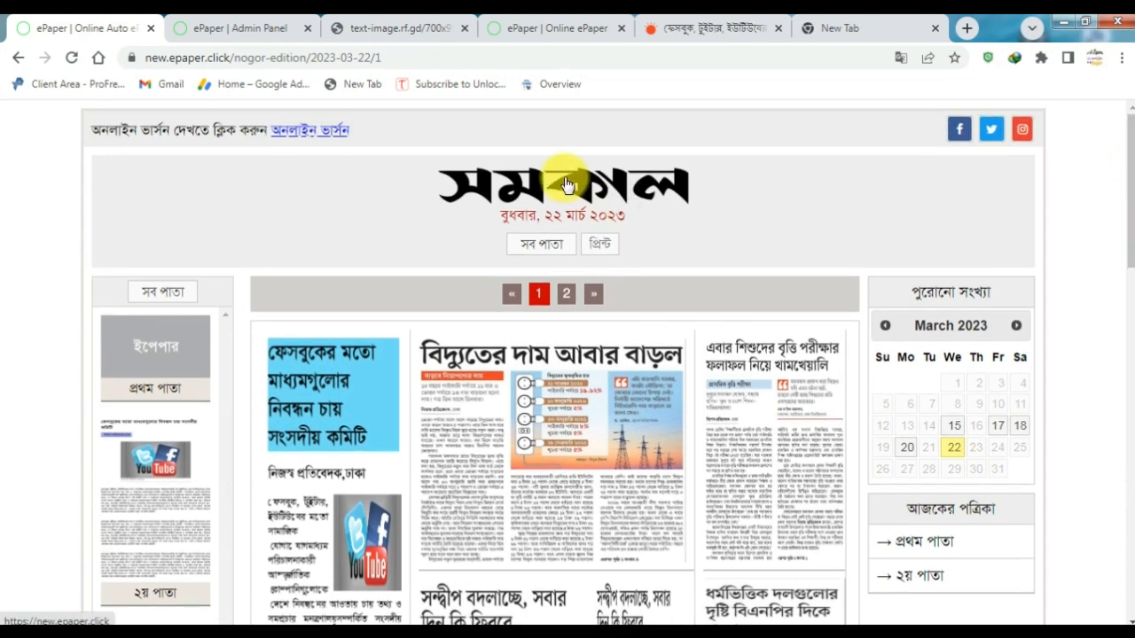